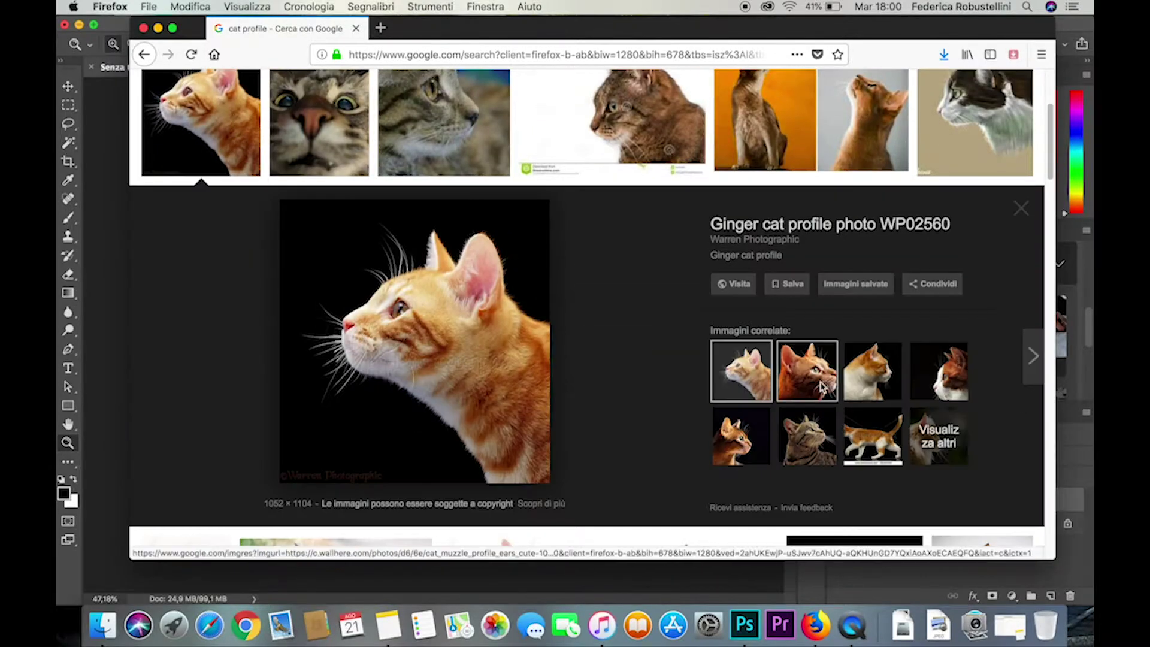
# Find the ginger-and-white cat profile among the related images and save it as a JPG.
pyautogui.click(865, 377)
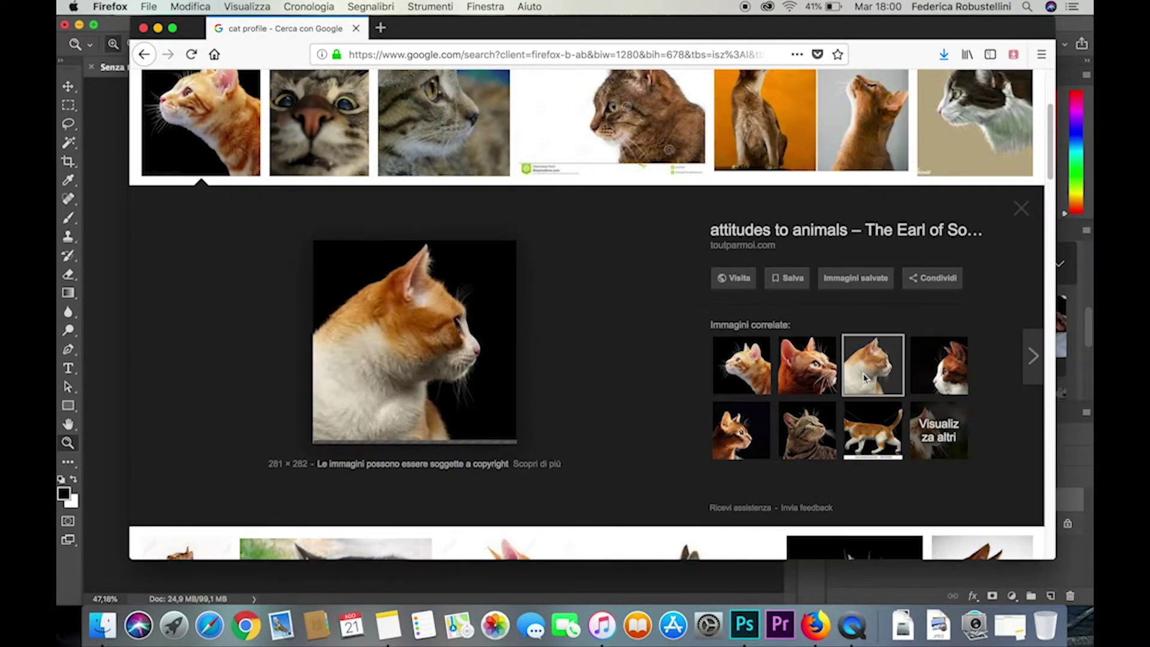
pyautogui.click(807, 365)
pyautogui.click(742, 430)
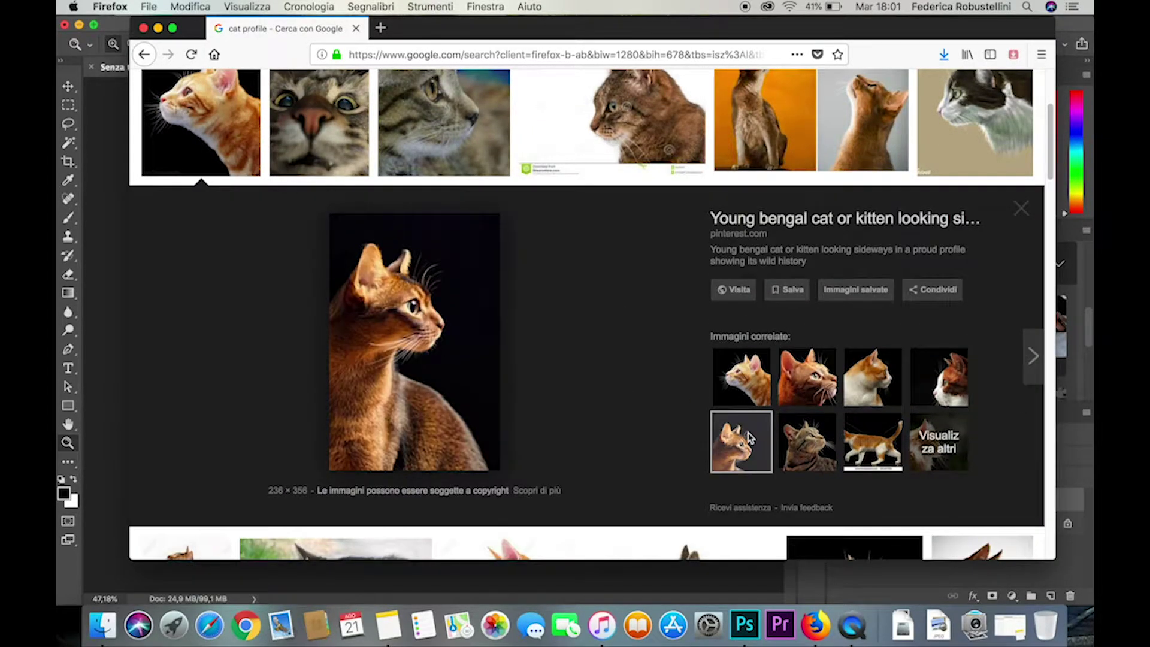
pyautogui.click(804, 442)
pyautogui.click(933, 393)
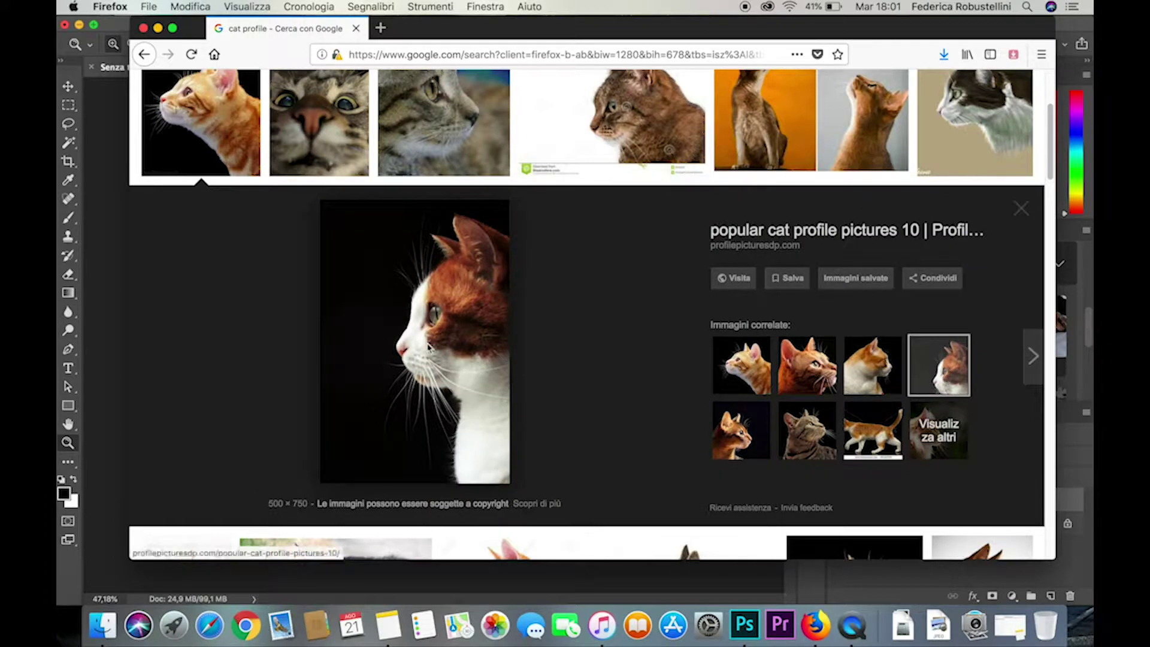
pyautogui.rightClick(429, 348)
pyautogui.click(523, 418)
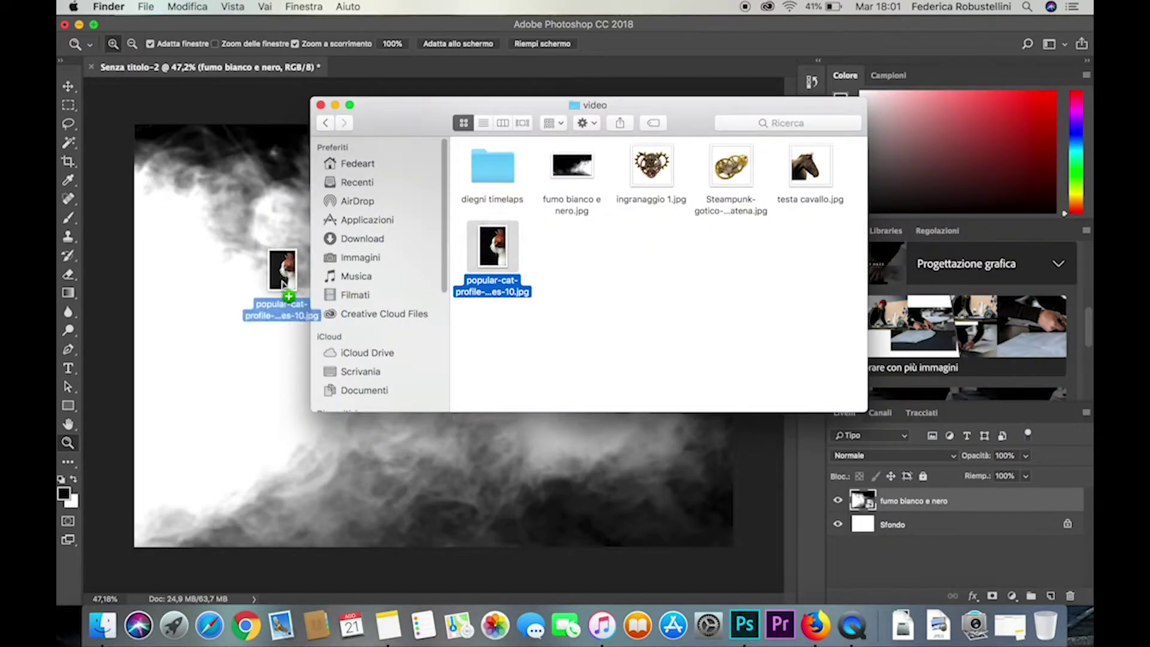
# Place the cat photo as a layer, flip it horizontally, move it left, and Magic Wand its black background.
pyautogui.moveTo(283, 285); pyautogui.dragTo(282, 287)
pyautogui.click(227, 7)
pyautogui.moveTo(239, 327)
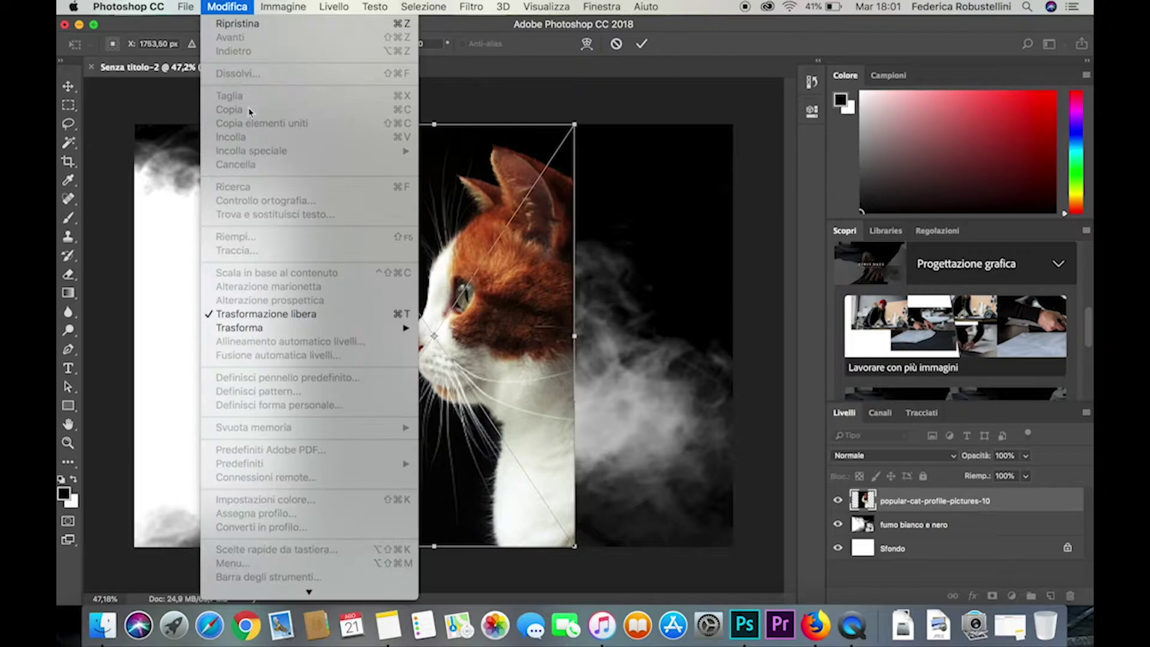
pyautogui.click(492, 492)
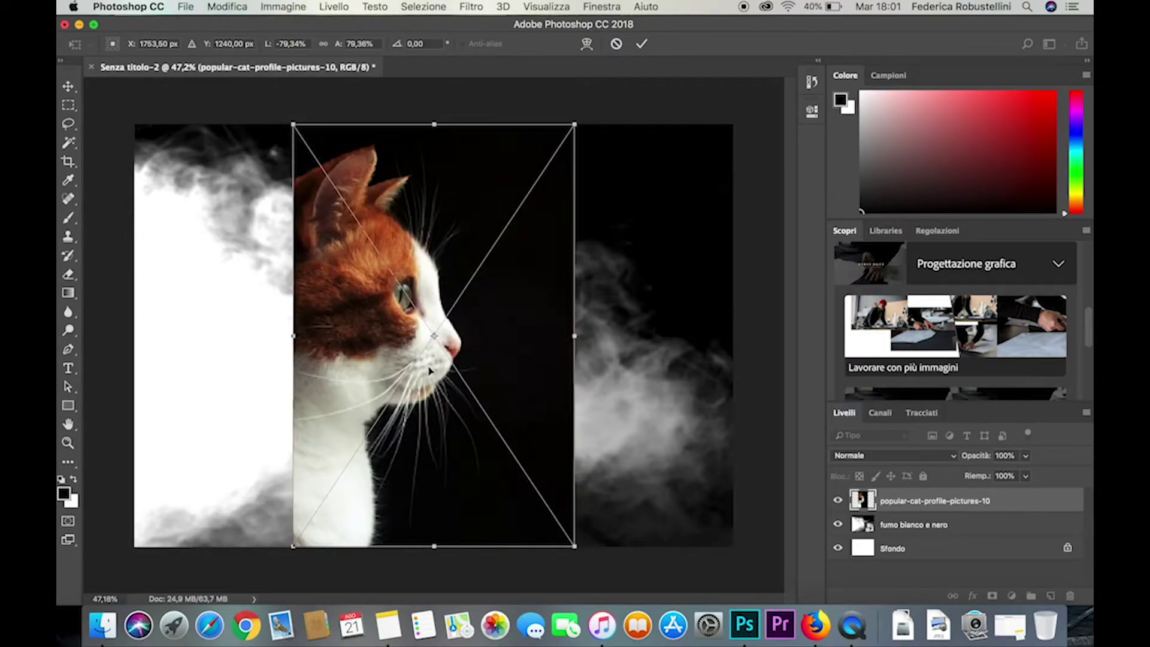
pyautogui.moveTo(502, 384); pyautogui.dragTo(343, 383)
pyautogui.press('Return')
pyautogui.press('w')
pyautogui.click(346, 279)
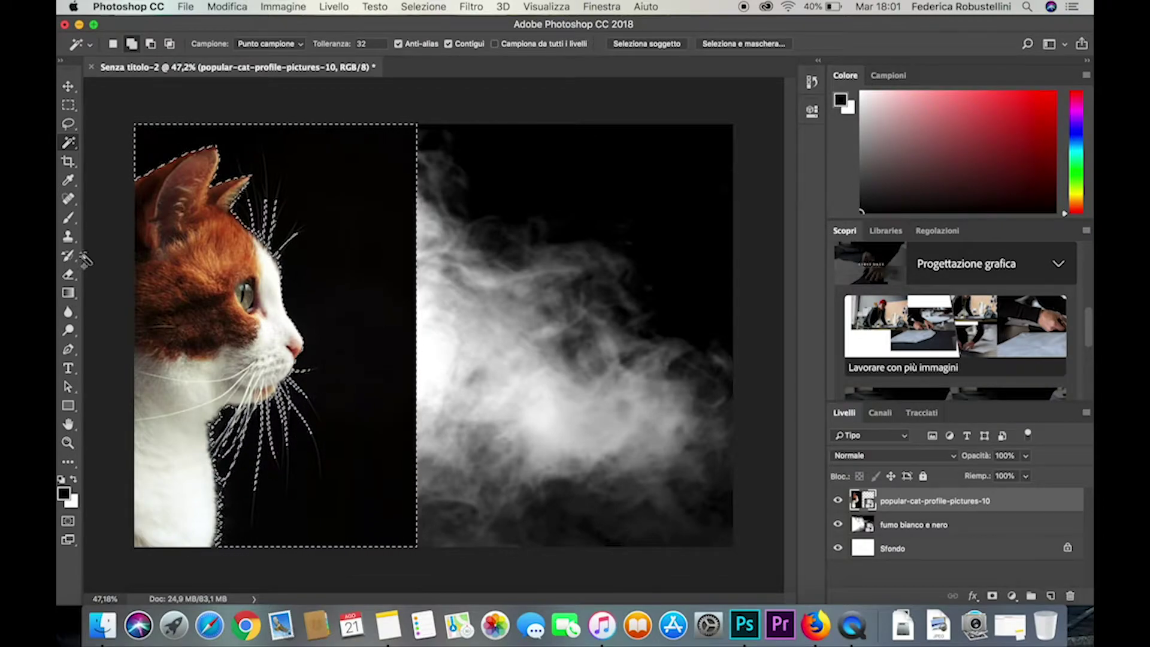
# Rasterize the cat layer and erase the selected black background with a large eraser.
pyautogui.press('e')
pyautogui.click(117, 43)
pyautogui.click(344, 247)
pyautogui.press('Return')
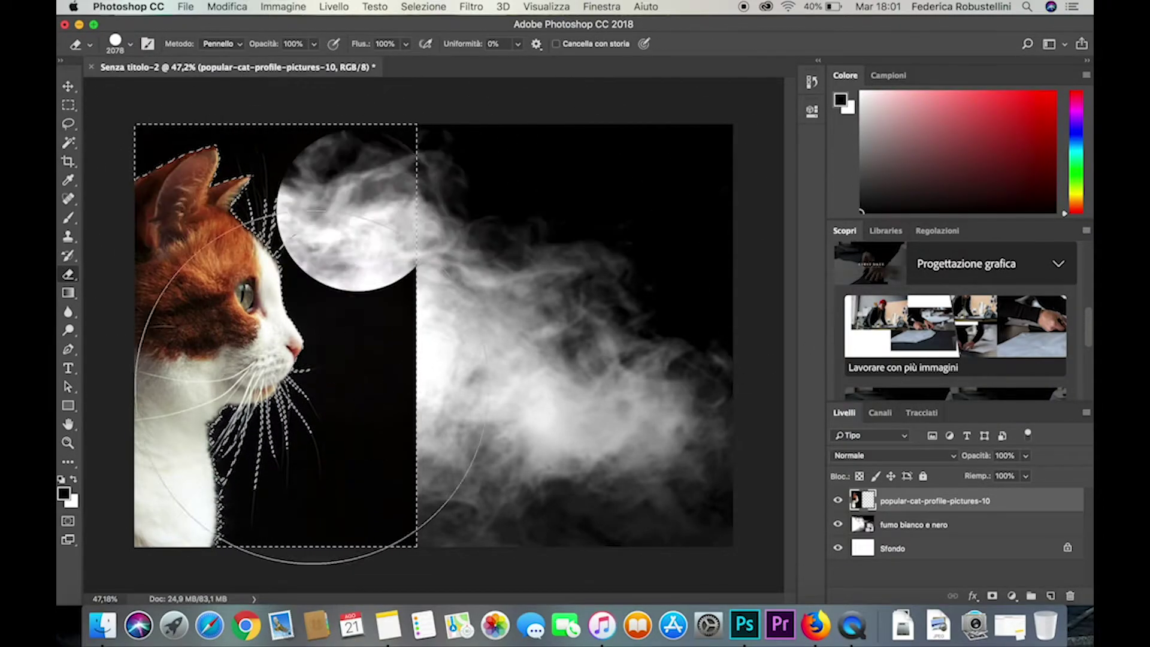
pyautogui.moveTo(346, 206)
pyautogui.mouseDown()
pyautogui.moveTo(360, 356)
pyautogui.moveTo(87, 135)
pyautogui.mouseUp()
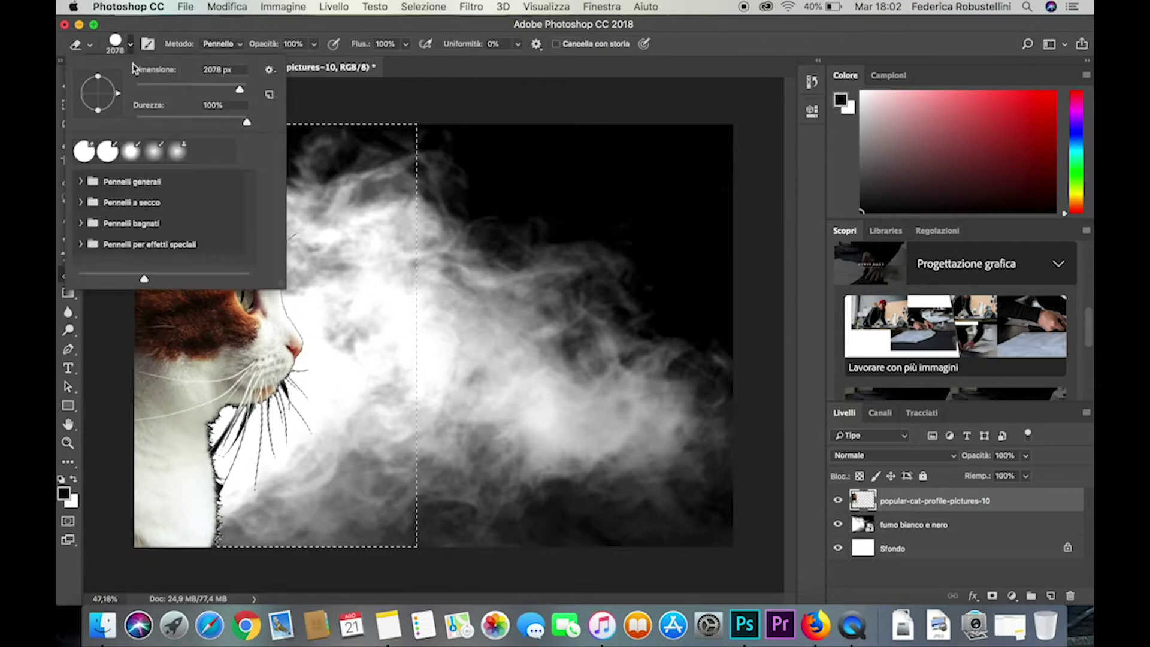
# Shrink the eraser and zoom in around the cat's jaw.
pyautogui.click(130, 43)
pyautogui.press('Return')
pyautogui.press('z')
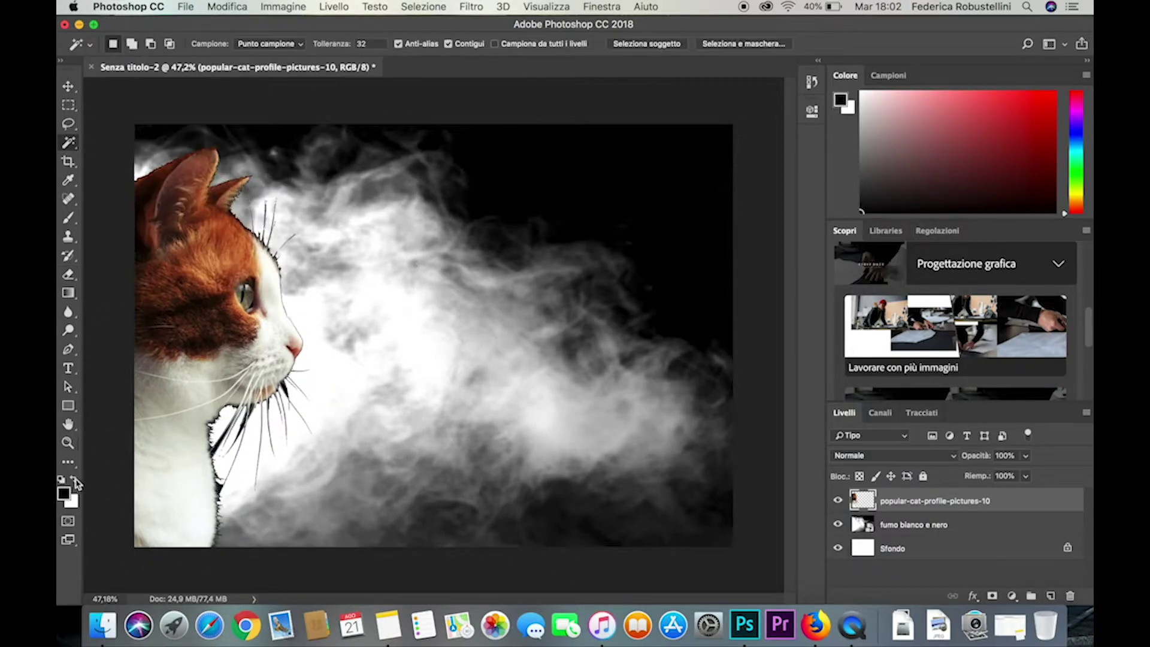
pyautogui.click(225, 513)
pyautogui.keyDown('alt'); pyautogui.click(225, 514); pyautogui.keyUp('alt')
pyautogui.press('w')
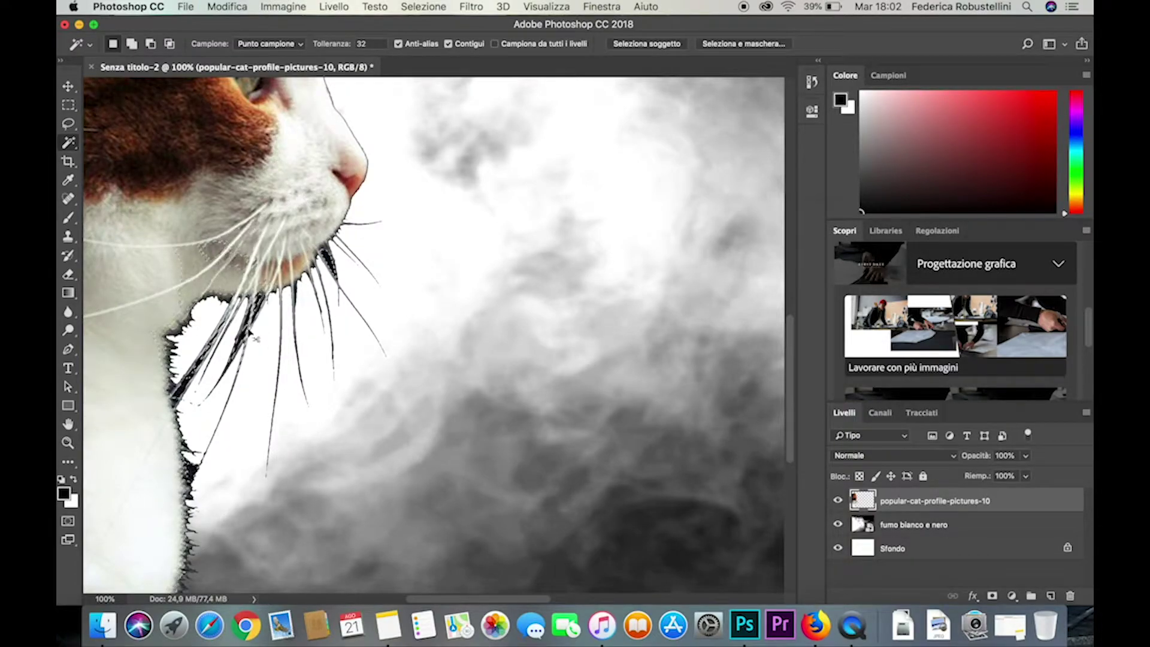
# Clear the dark patches between the whiskers, then fit the canvas and select the fumo bianco e nero layer.
pyautogui.moveTo(240, 323)
pyautogui.mouseDown()
pyautogui.moveTo(337, 259)
pyautogui.moveTo(180, 384)
pyautogui.mouseUp()
pyautogui.press('e')
pyautogui.press('z')
pyautogui.moveTo(204, 456)
pyautogui.mouseDown()
pyautogui.moveTo(221, 455)
pyautogui.moveTo(90, 455)
pyautogui.mouseUp()
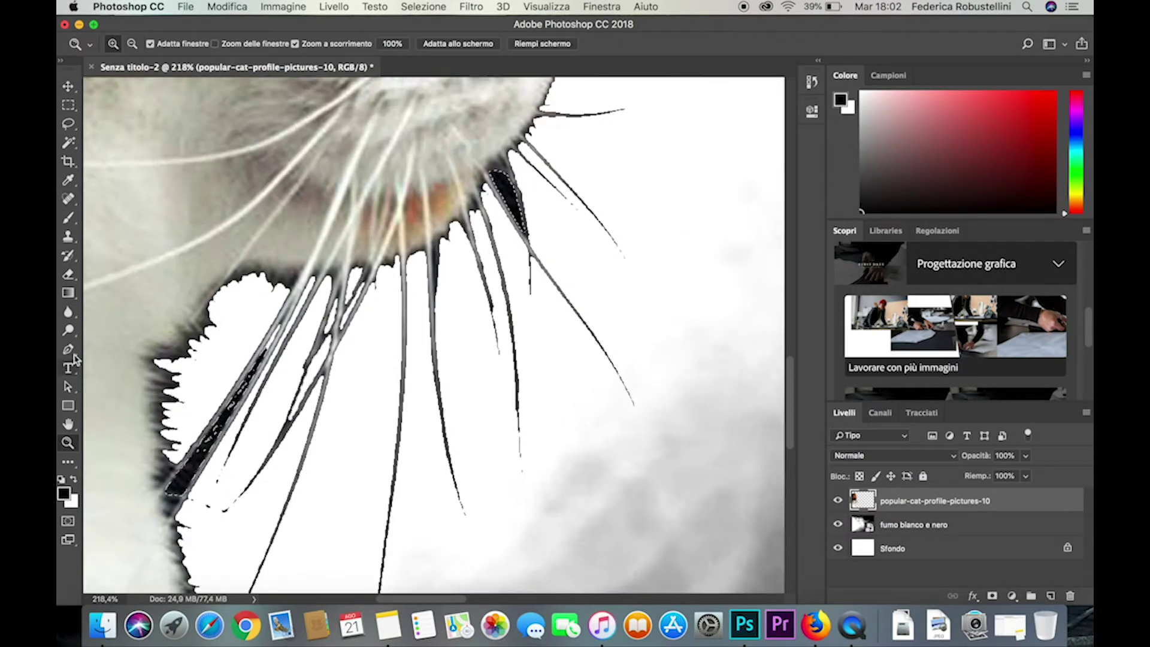
pyautogui.press('e')
pyautogui.press('z')
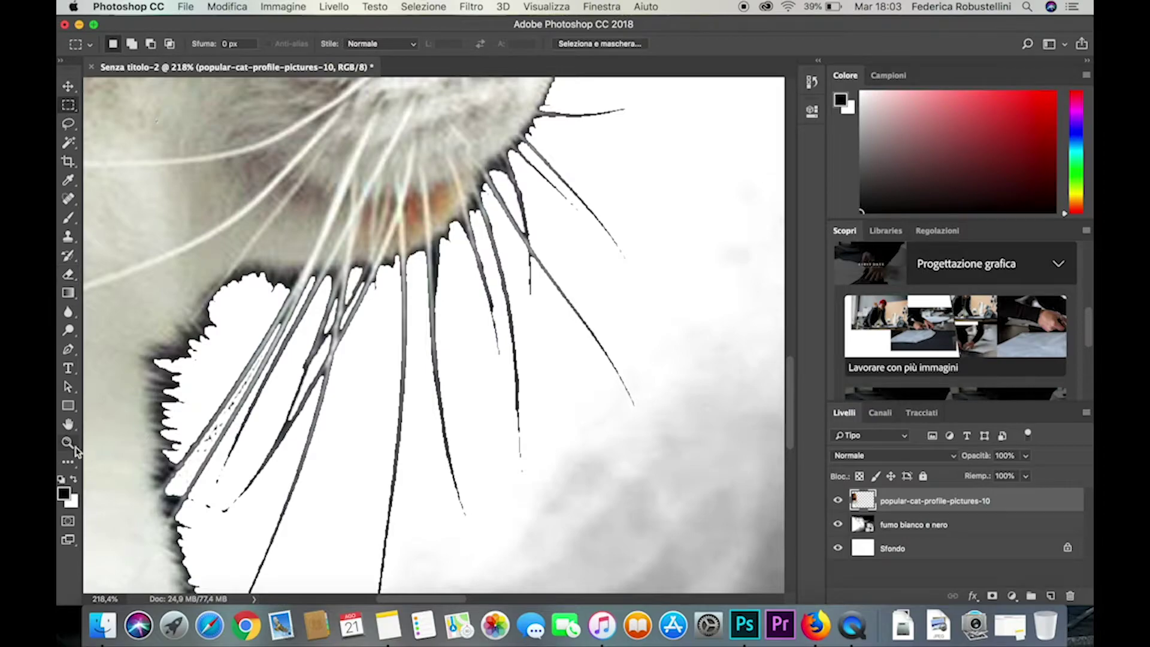
pyautogui.press('super+0')
pyautogui.click(913, 524)
pyautogui.click(228, 7)
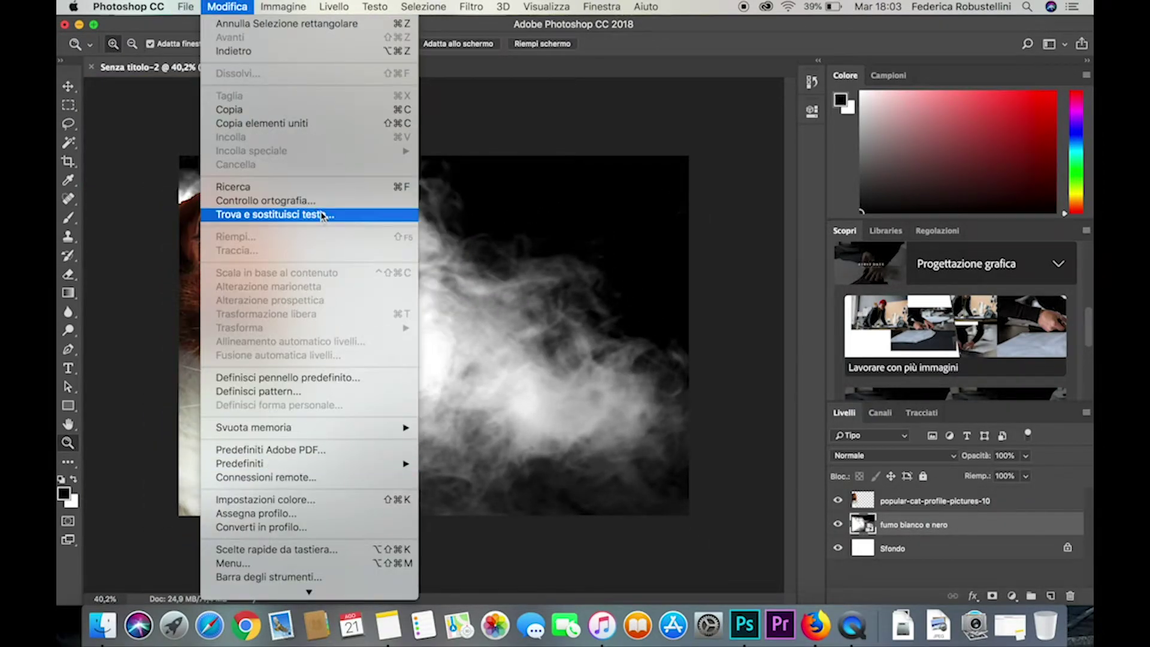
# Open the smoke smart object's contents, dismiss the notice, and close it again.
pyautogui.click(128, 197)
pyautogui.press('v')
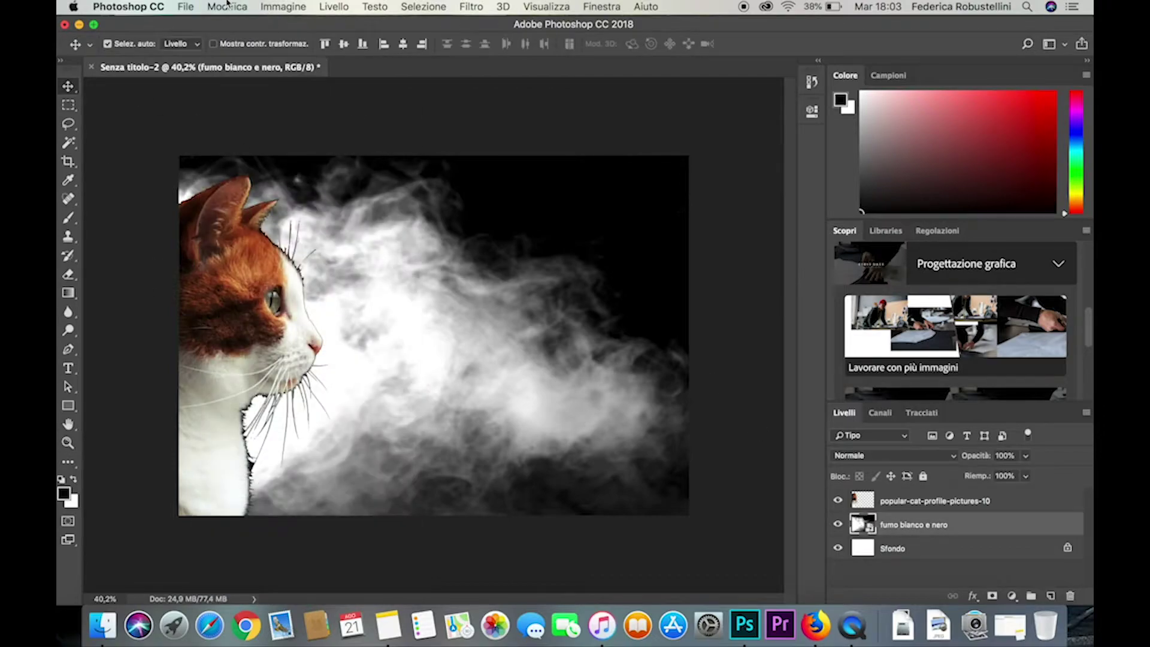
pyautogui.click(228, 7)
pyautogui.click(746, 519)
pyautogui.doubleClick(863, 525)
pyautogui.click(709, 235)
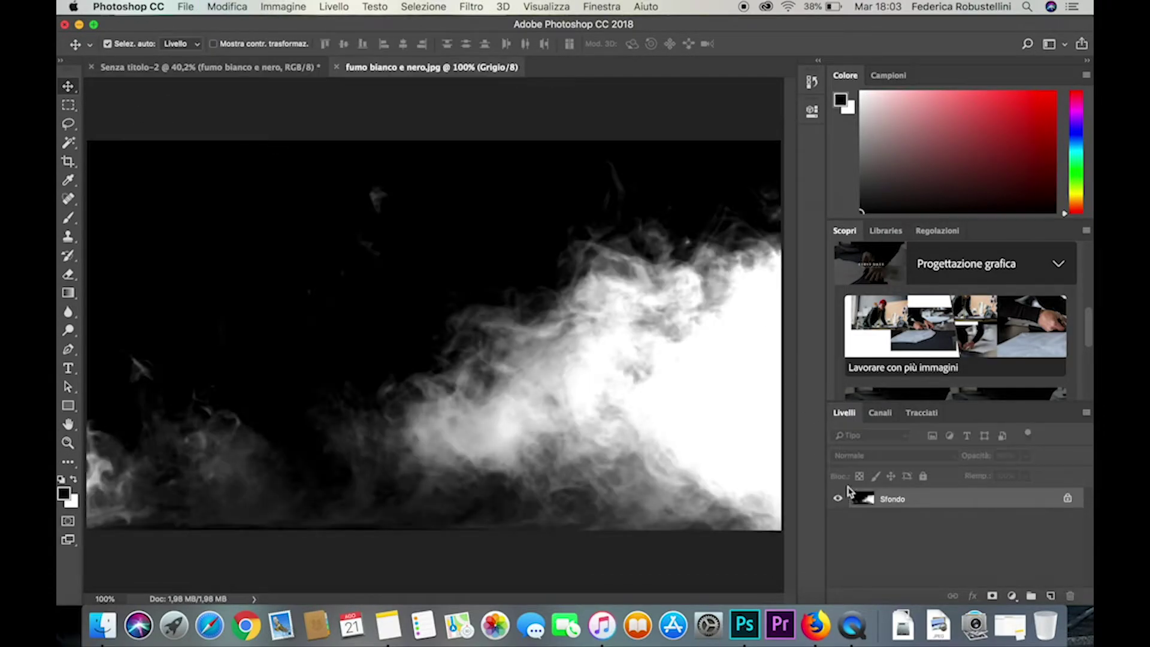
pyautogui.click(336, 67)
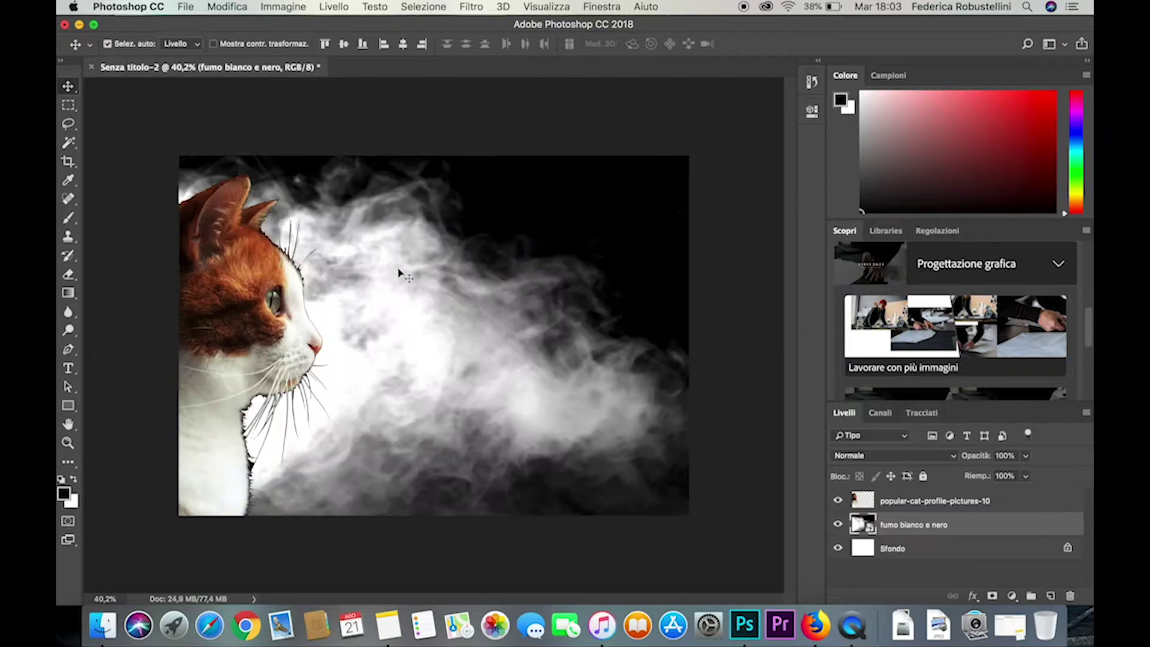
# Set the smoke layer's opacity to 100%, then delete the fumo bianco e nero layer.
pyautogui.moveTo(992, 475); pyautogui.dragTo(1025, 474)
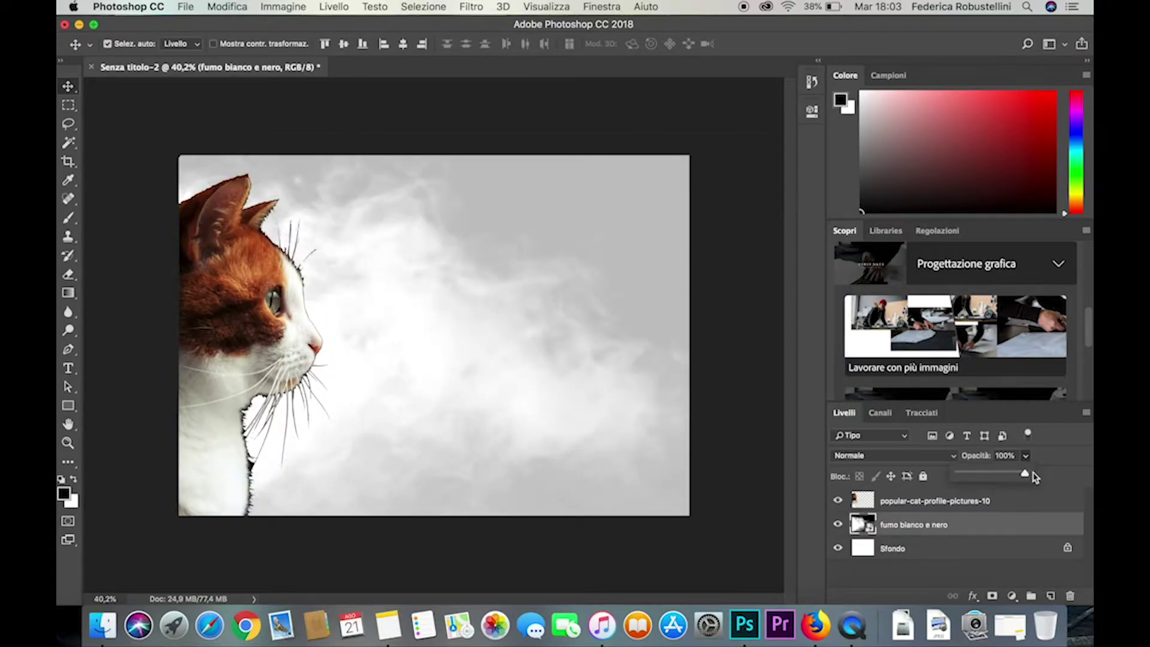
pyautogui.click(228, 6)
pyautogui.click(68, 105)
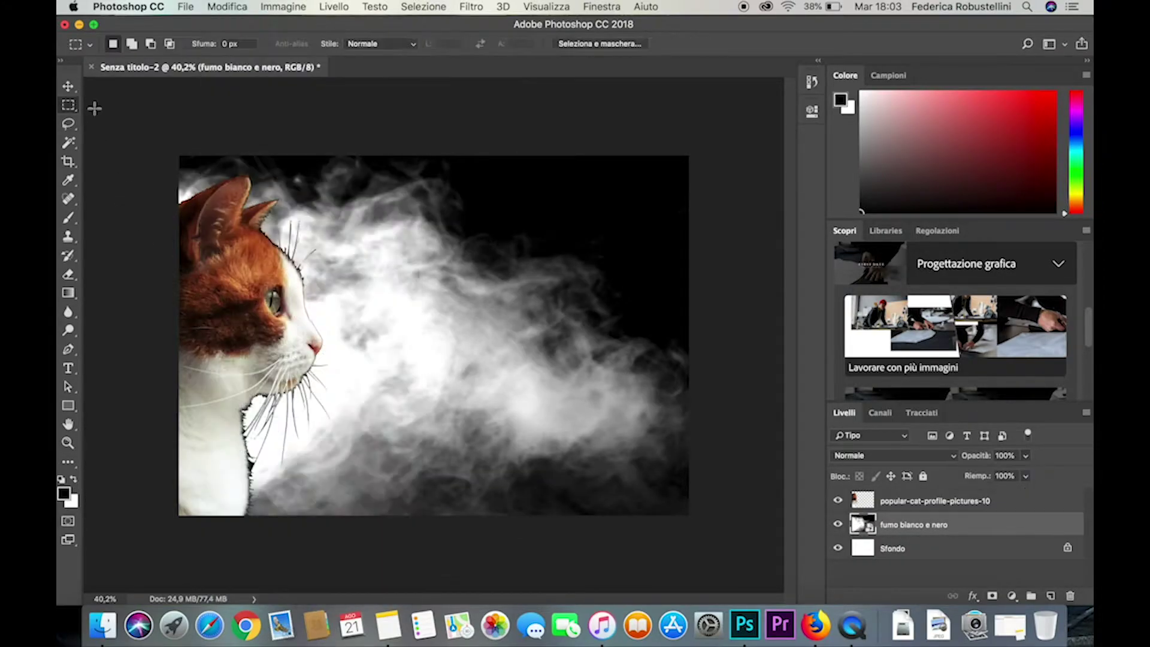
pyautogui.click(1070, 596)
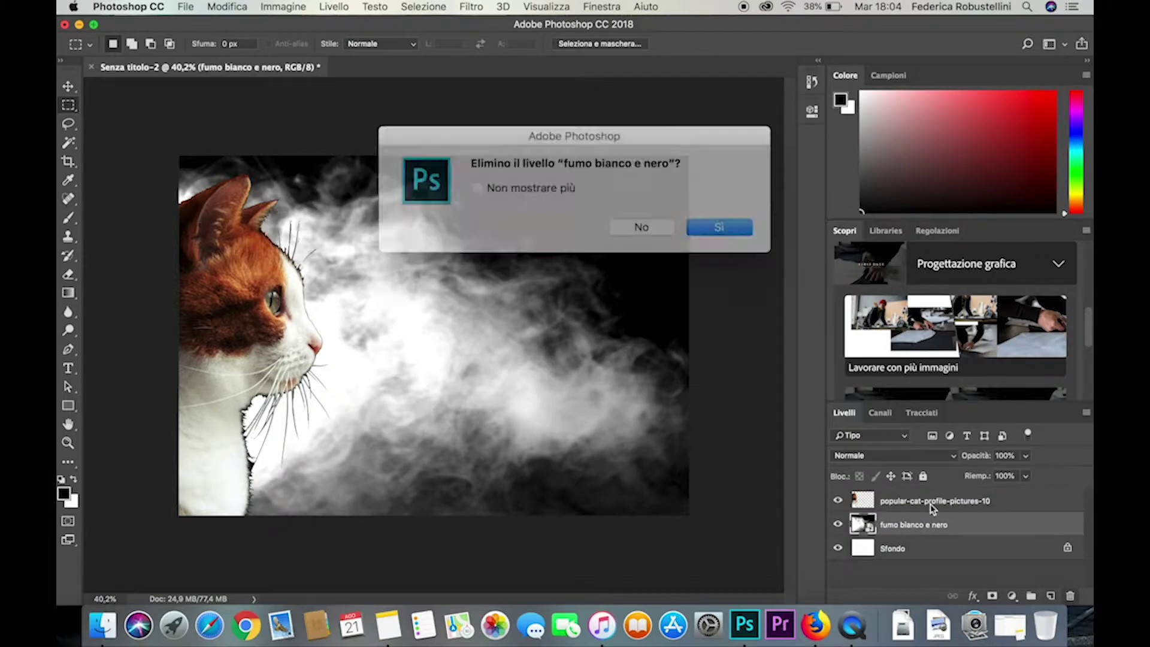
pyautogui.click(674, 234)
pyautogui.click(68, 218)
pyautogui.click(130, 43)
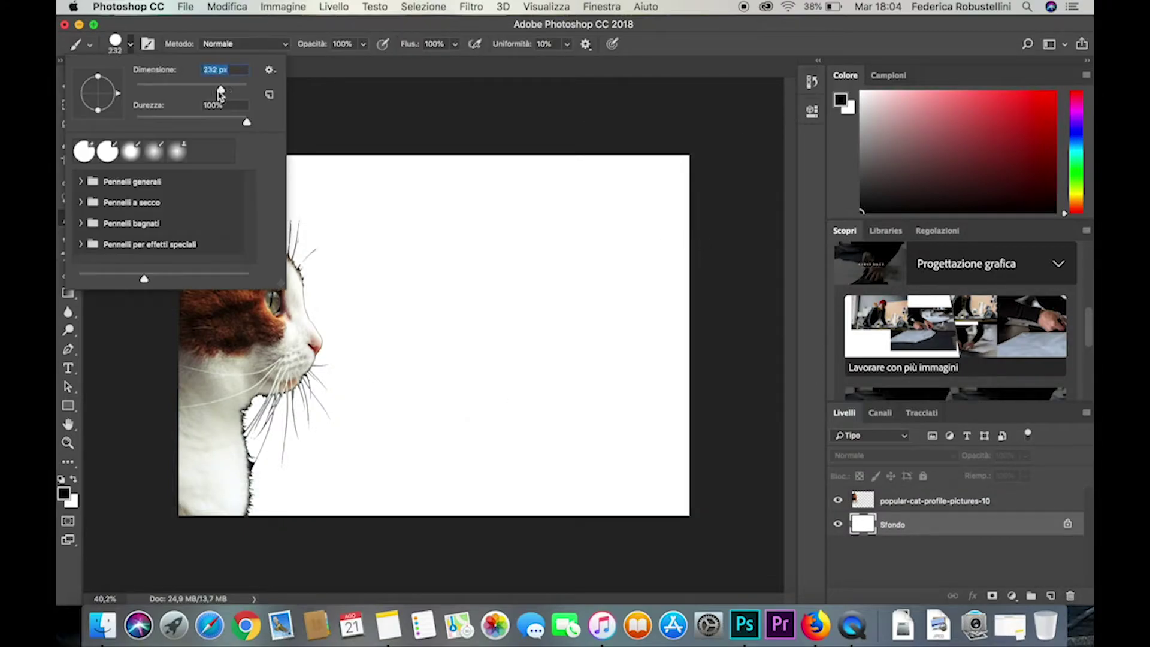
pyautogui.moveTo(238, 89); pyautogui.dragTo(478, 336)
pyautogui.press('Return')
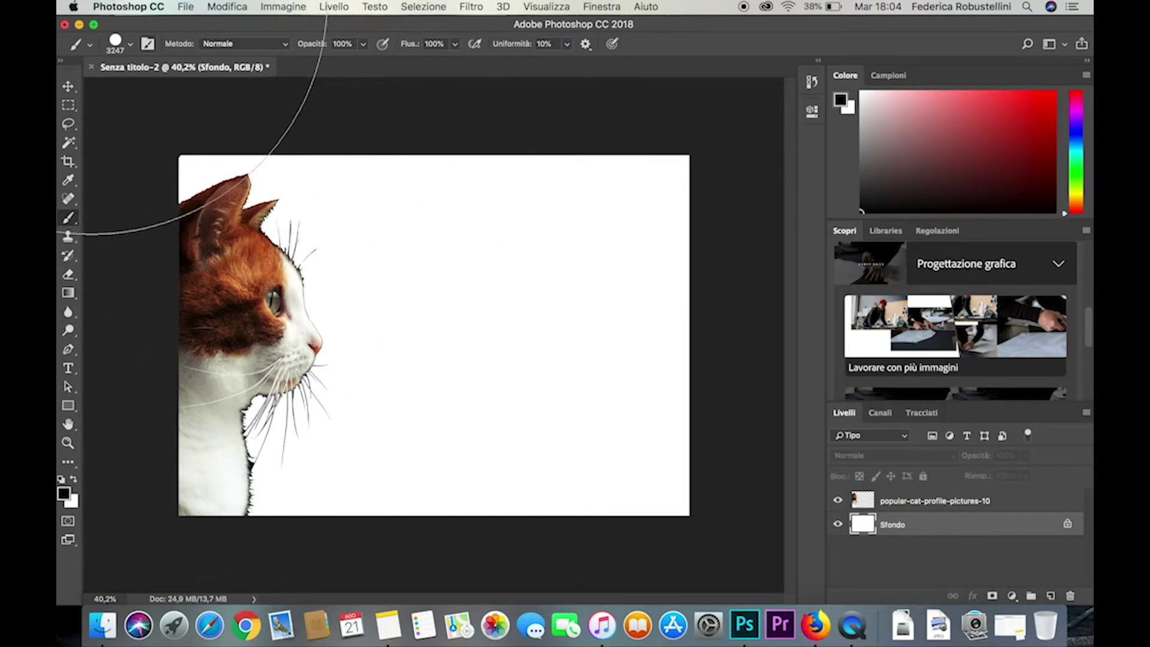
pyautogui.doubleClick(67, 521)
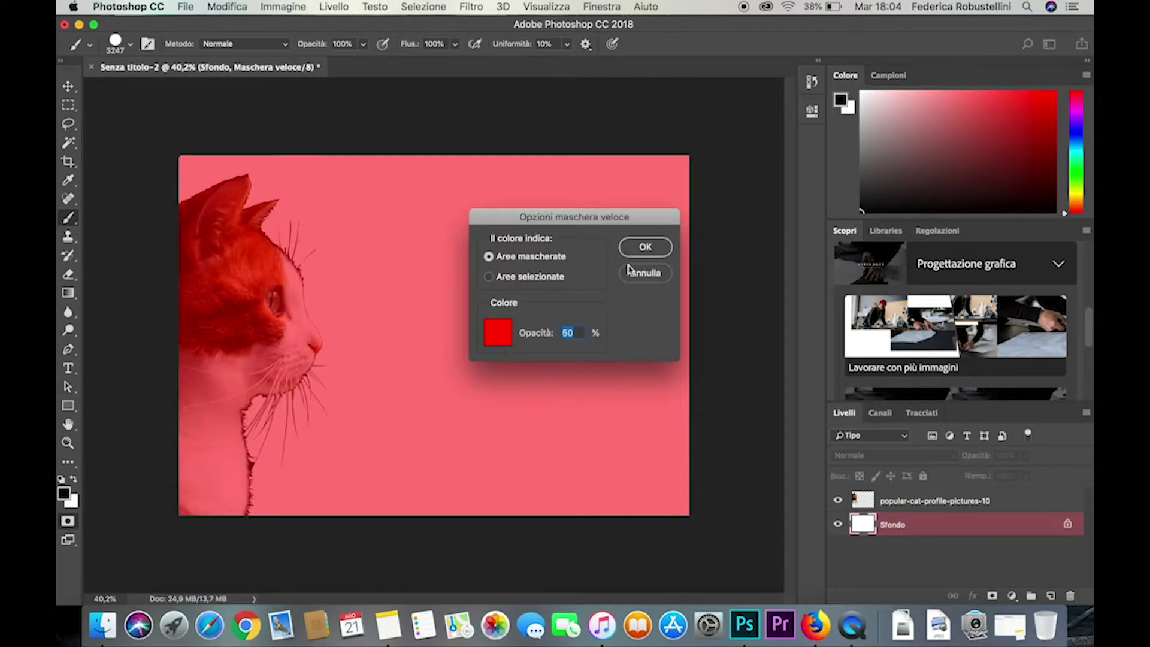
pyautogui.click(645, 247)
pyautogui.click(130, 44)
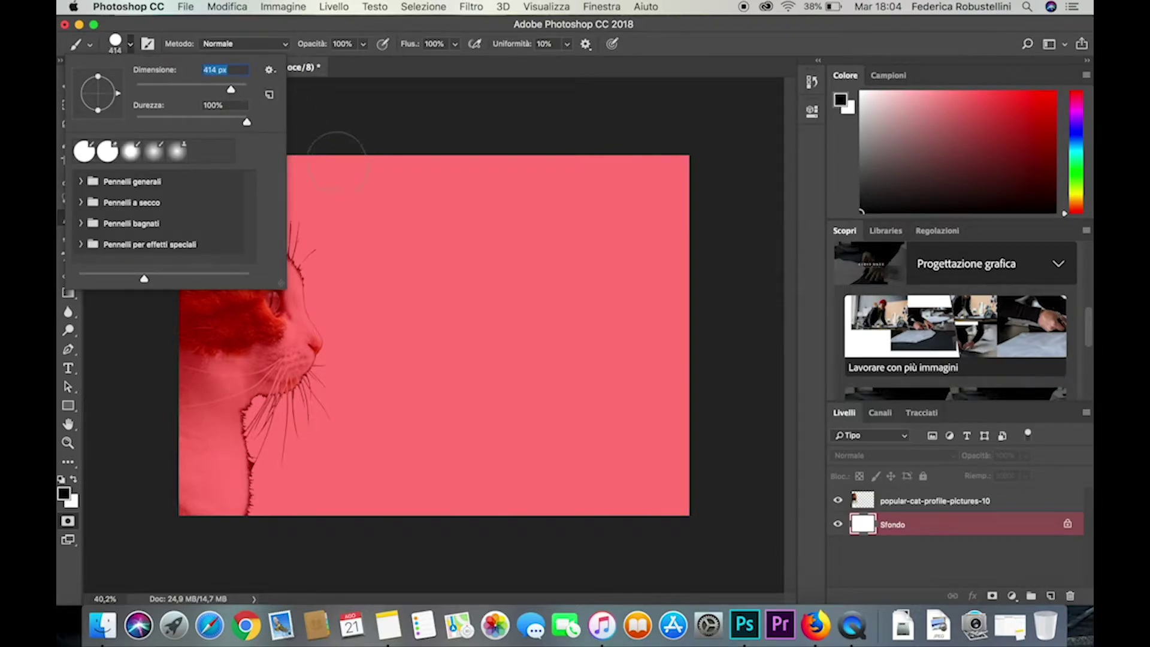
pyautogui.press('Return')
pyautogui.click(69, 104)
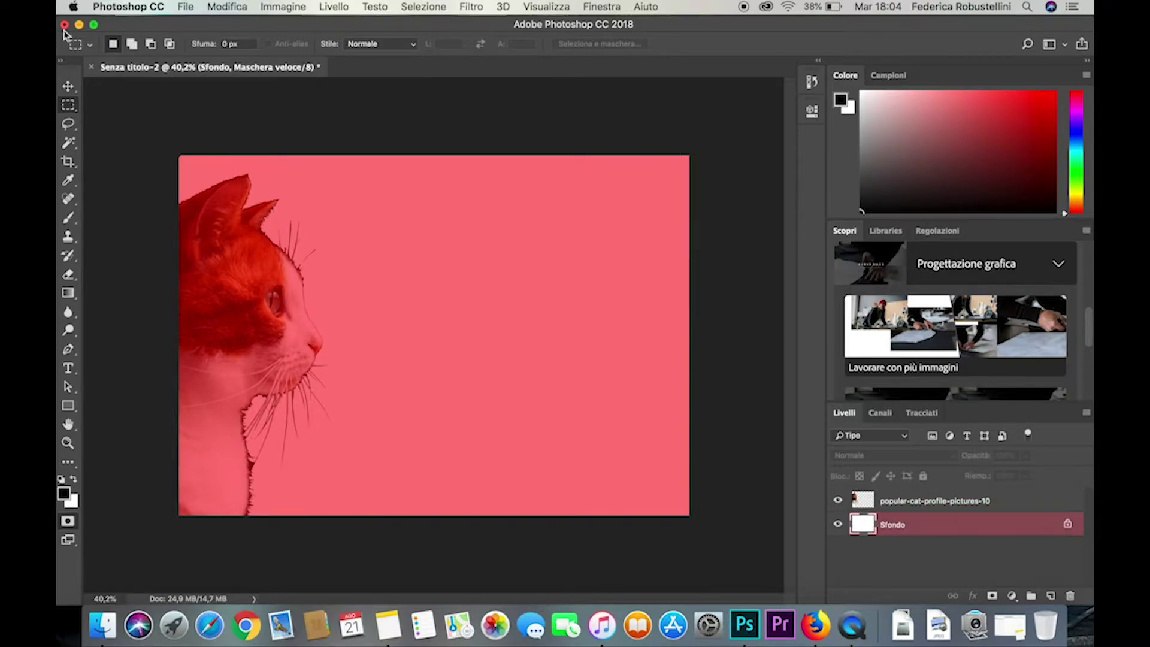
pyautogui.click(600, 7)
pyautogui.click(635, 436)
pyautogui.click(773, 159)
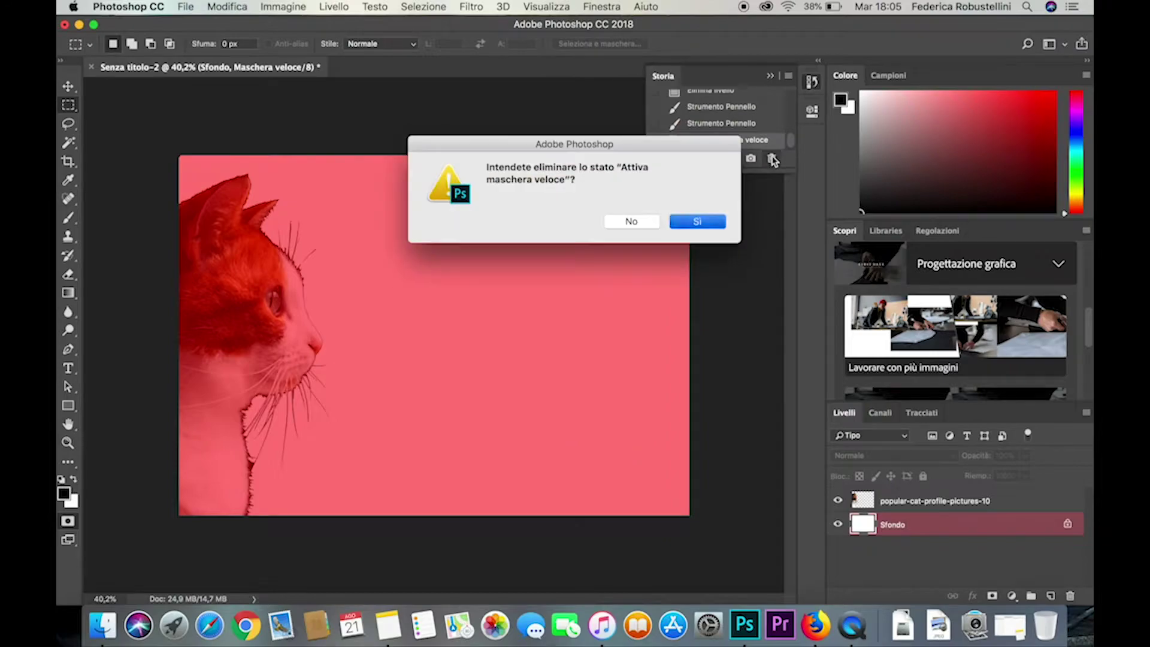
pyautogui.press('Return')
pyautogui.click(69, 217)
pyautogui.click(64, 492)
pyautogui.click(716, 203)
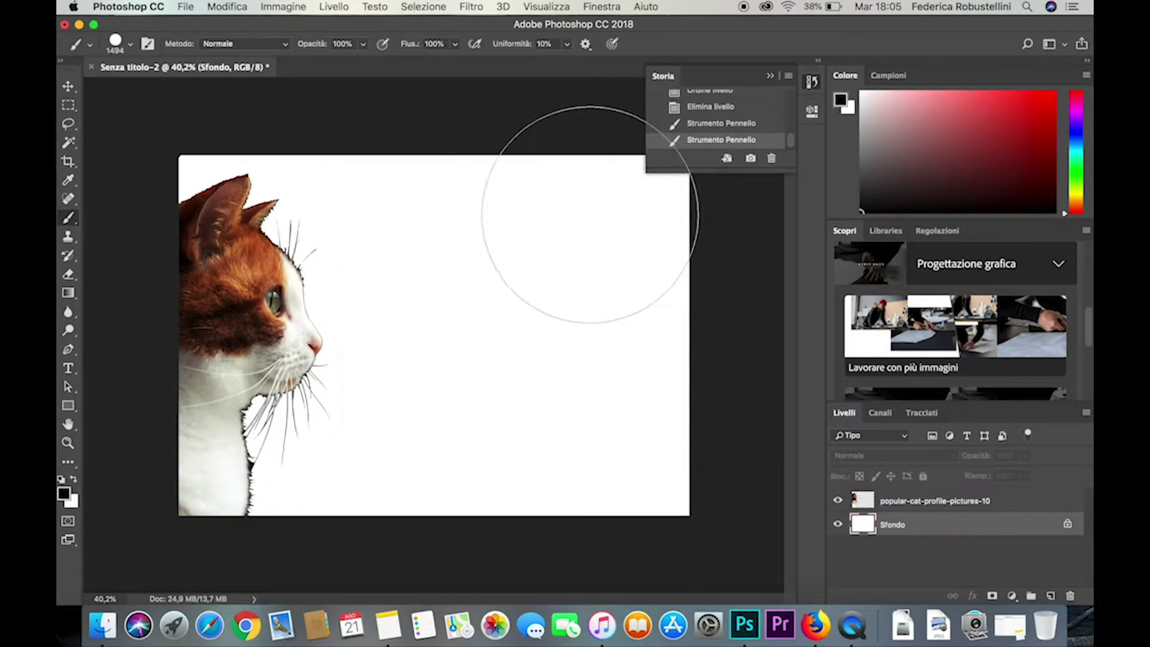
pyautogui.click(590, 215)
pyautogui.click(64, 492)
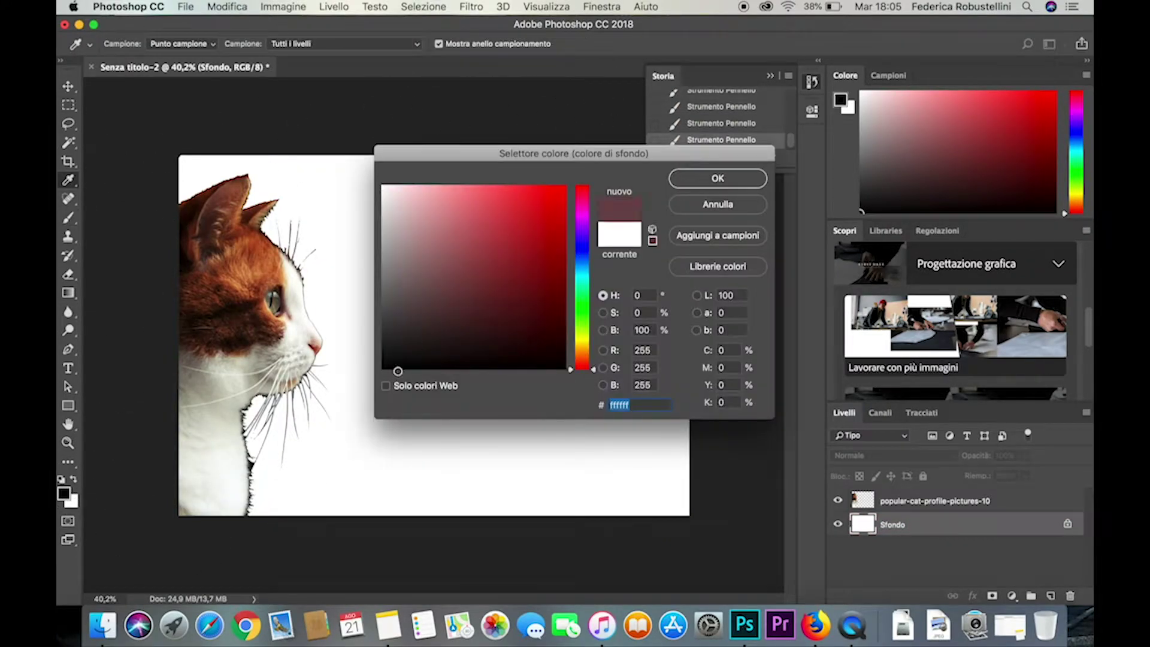
pyautogui.click(717, 177)
pyautogui.click(1051, 596)
pyautogui.moveTo(932, 514); pyautogui.dragTo(933, 536)
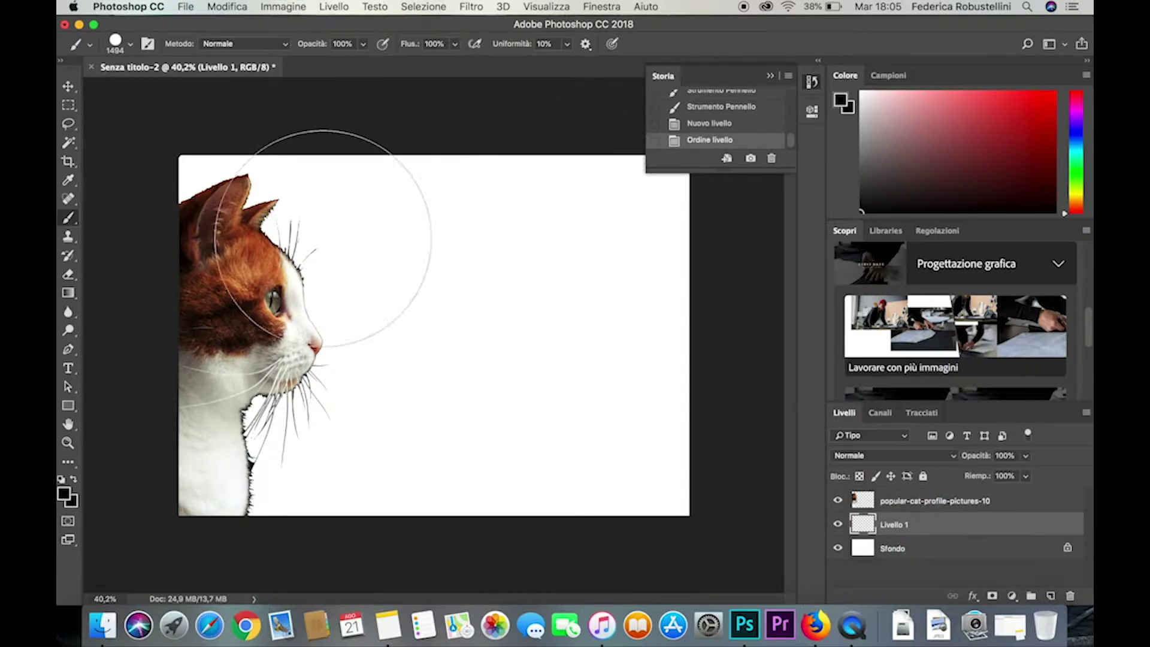
pyautogui.moveTo(348, 244); pyautogui.dragTo(745, 115)
pyautogui.click(130, 44)
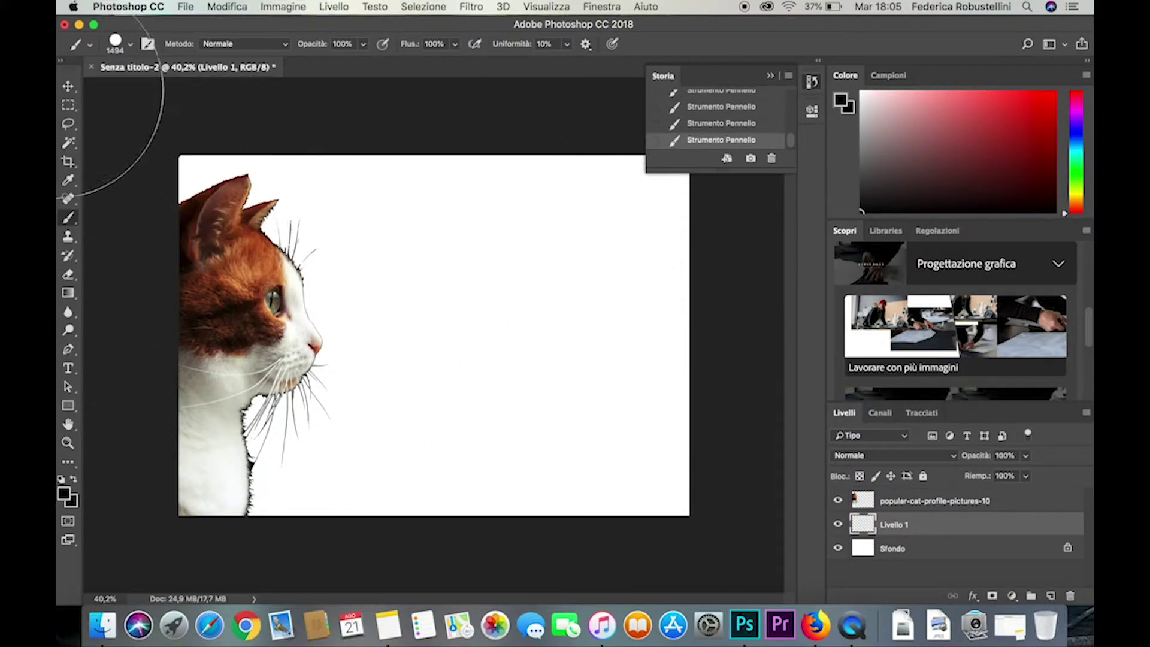
pyautogui.click(69, 105)
pyautogui.moveTo(518, 304); pyautogui.dragTo(494, 334)
pyautogui.click(69, 219)
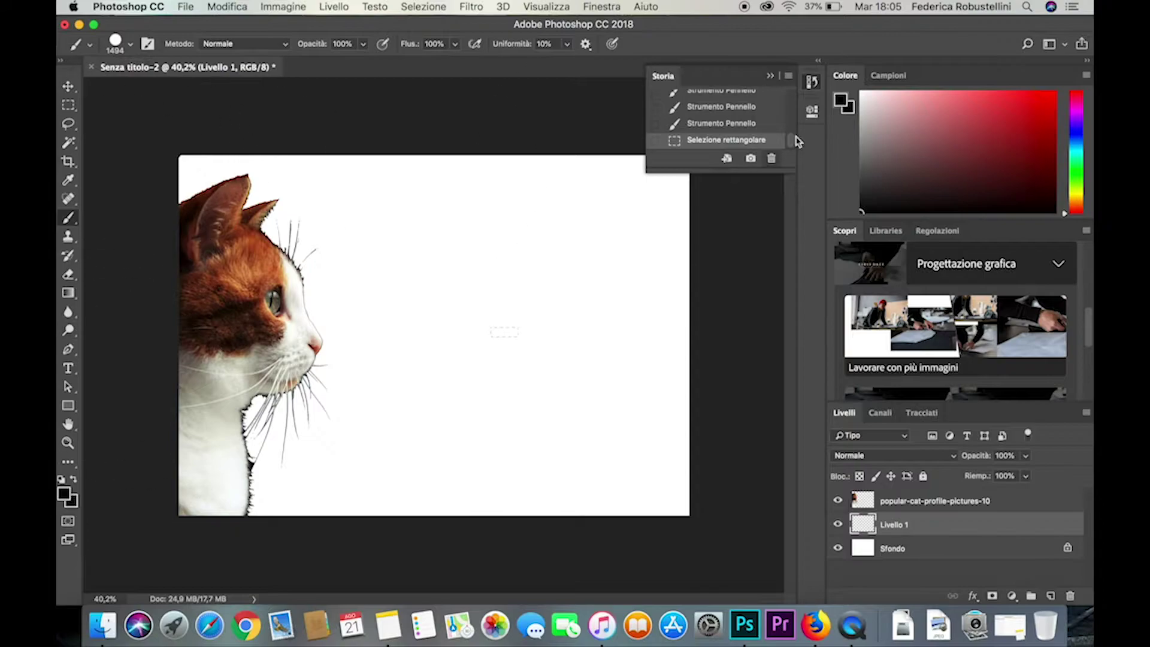
pyautogui.click(934, 501)
pyautogui.click(894, 524)
pyautogui.click(1071, 596)
pyautogui.press('Return')
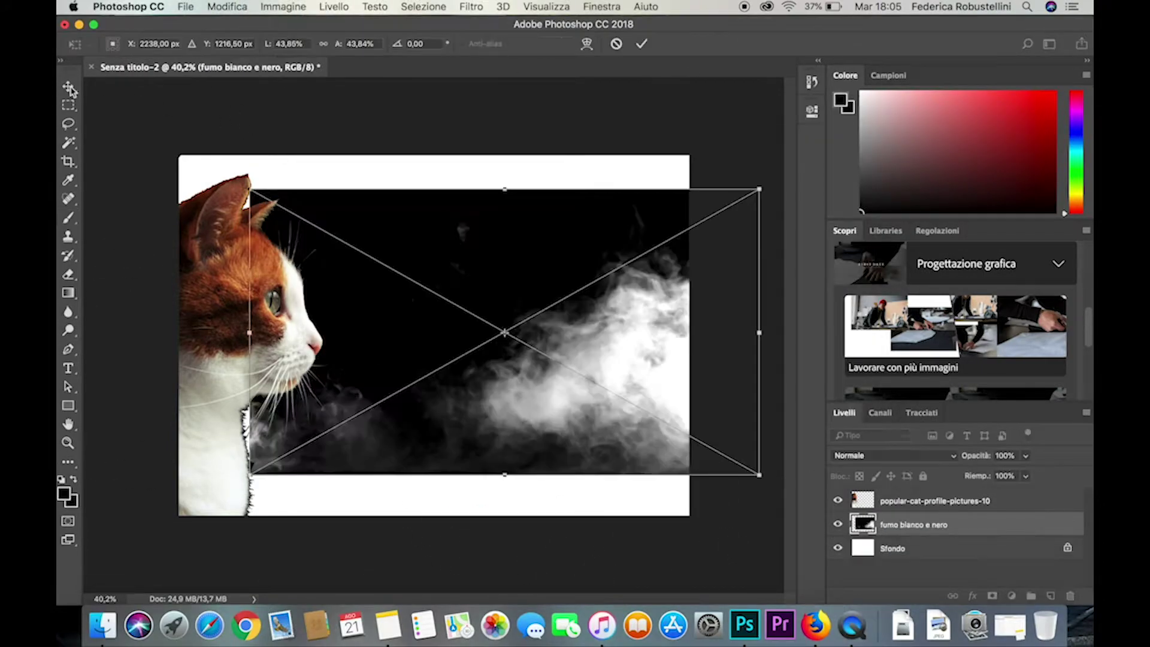
# Commit the placed smoke image and flip it horizontally with Rifletti orizzontale.
pyautogui.press('v')
pyautogui.press('Return')
pyautogui.click(225, 7)
pyautogui.moveTo(239, 328)
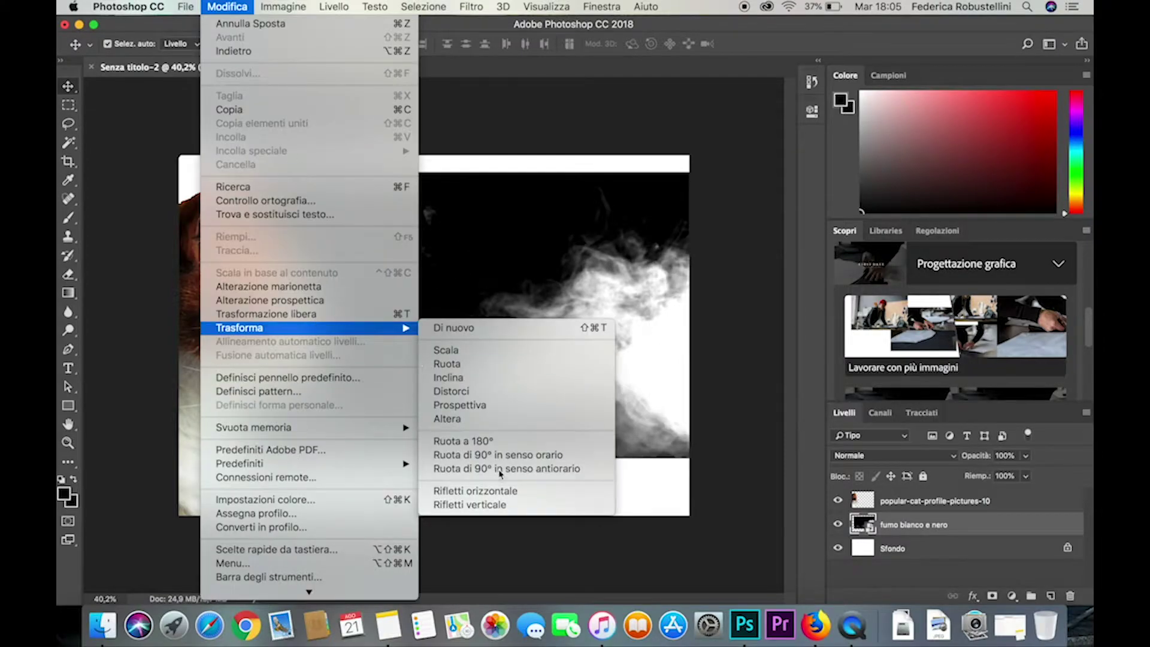
pyautogui.click(503, 491)
pyautogui.click(227, 7)
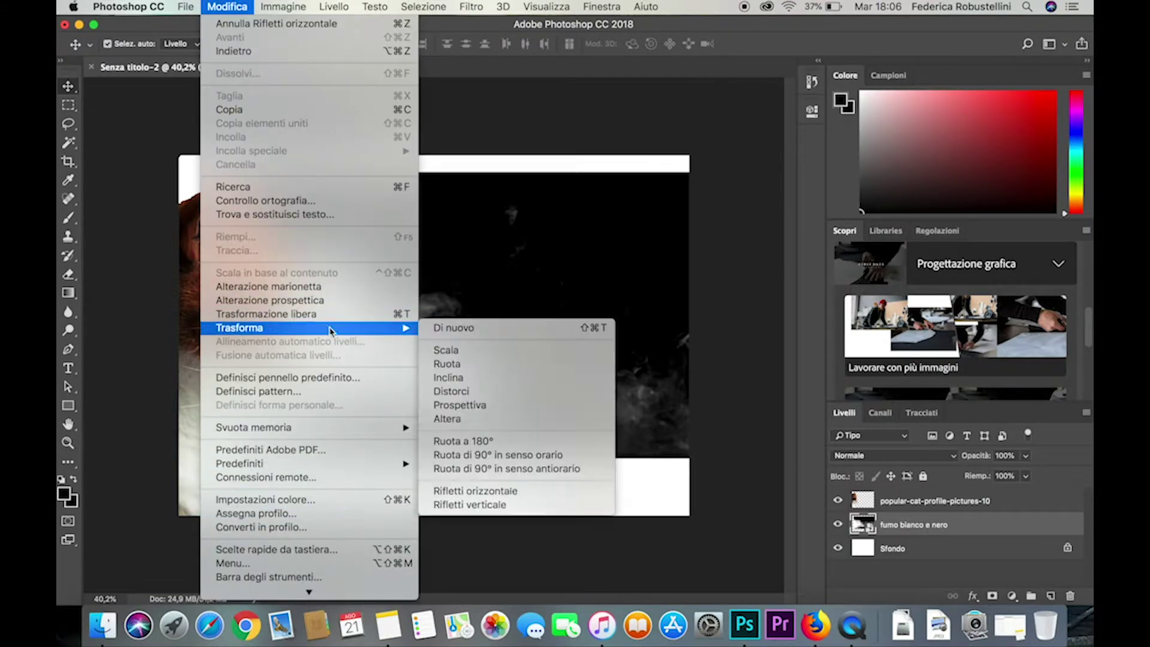
pyautogui.click(455, 493)
# Enlarge the smoke with Trasformazione libera and move it up toward the canvas top.
pyautogui.click(227, 6)
pyautogui.click(266, 314)
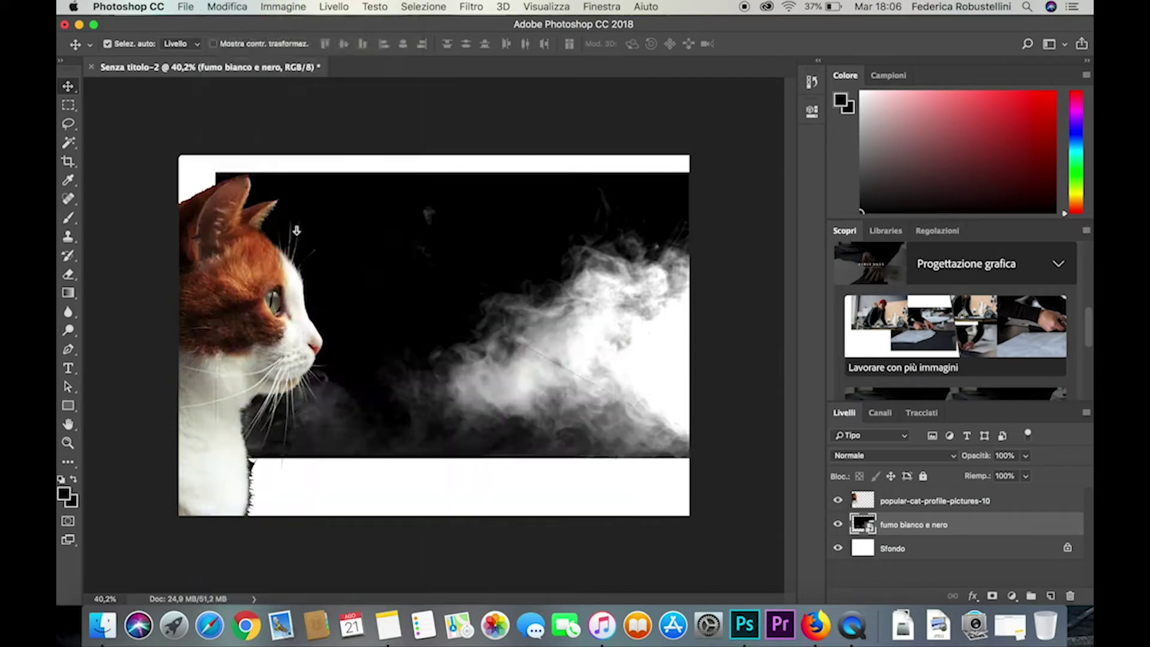
pyautogui.moveTo(178, 457)
pyautogui.mouseDown()
pyautogui.moveTo(135, 524)
pyautogui.moveTo(103, 513)
pyautogui.mouseUp()
pyautogui.press('Return')
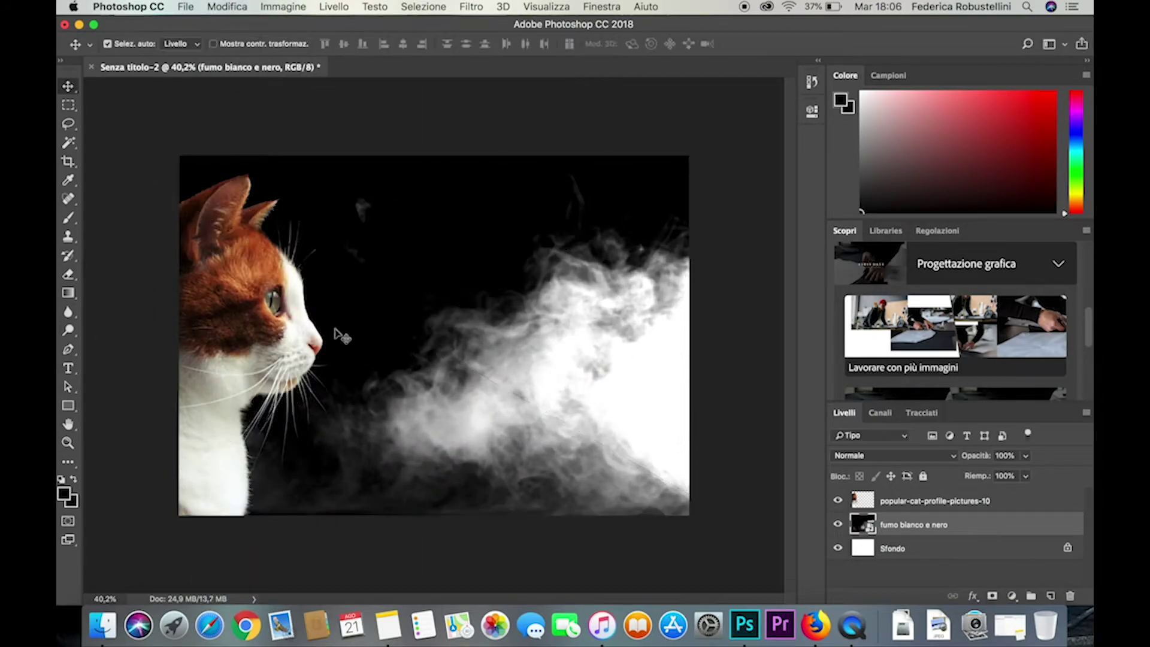
pyautogui.moveTo(486, 342); pyautogui.dragTo(514, 226)
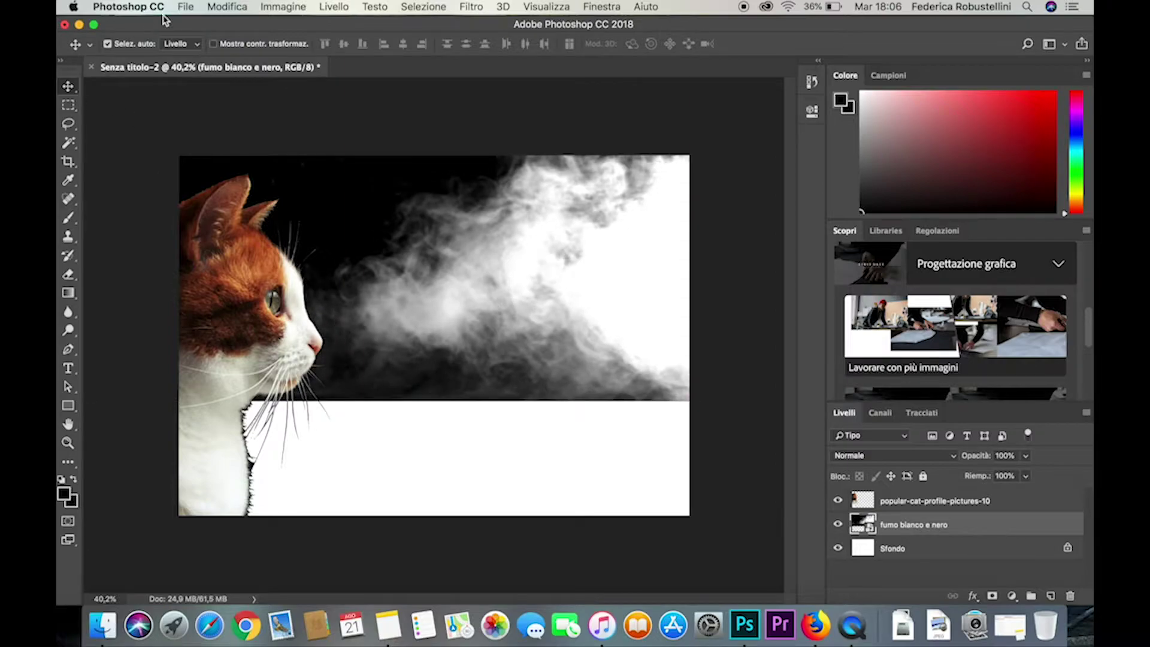
pyautogui.click(68, 217)
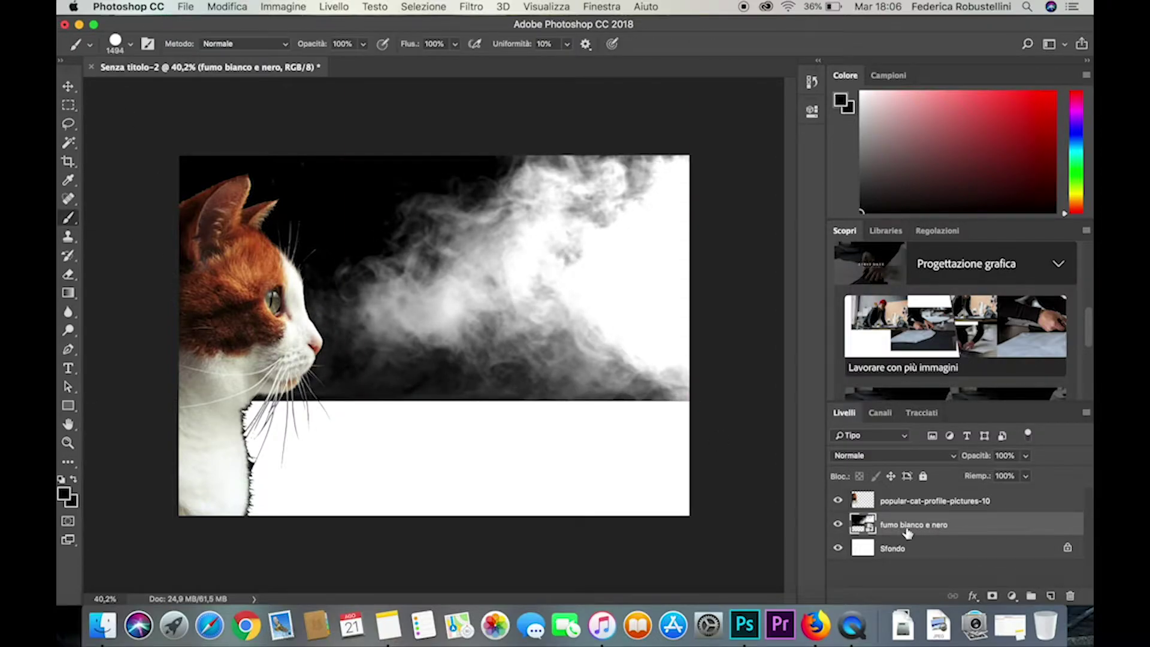
# Add Livello 1 below the smoke and paint the white bottom strip black.
pyautogui.click(1051, 596)
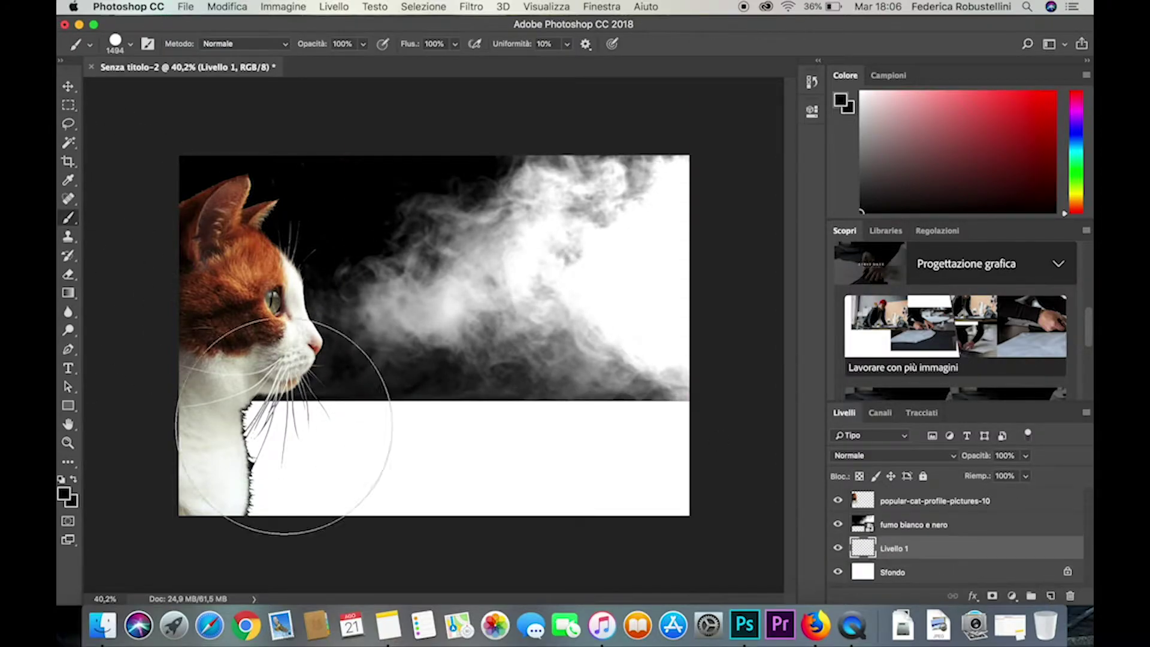
pyautogui.moveTo(282, 428); pyautogui.dragTo(689, 428)
pyautogui.click(70, 106)
pyautogui.click(68, 443)
# Try spot healing the smoke's lower edge and dismiss the resulting warning.
pyautogui.click(555, 393)
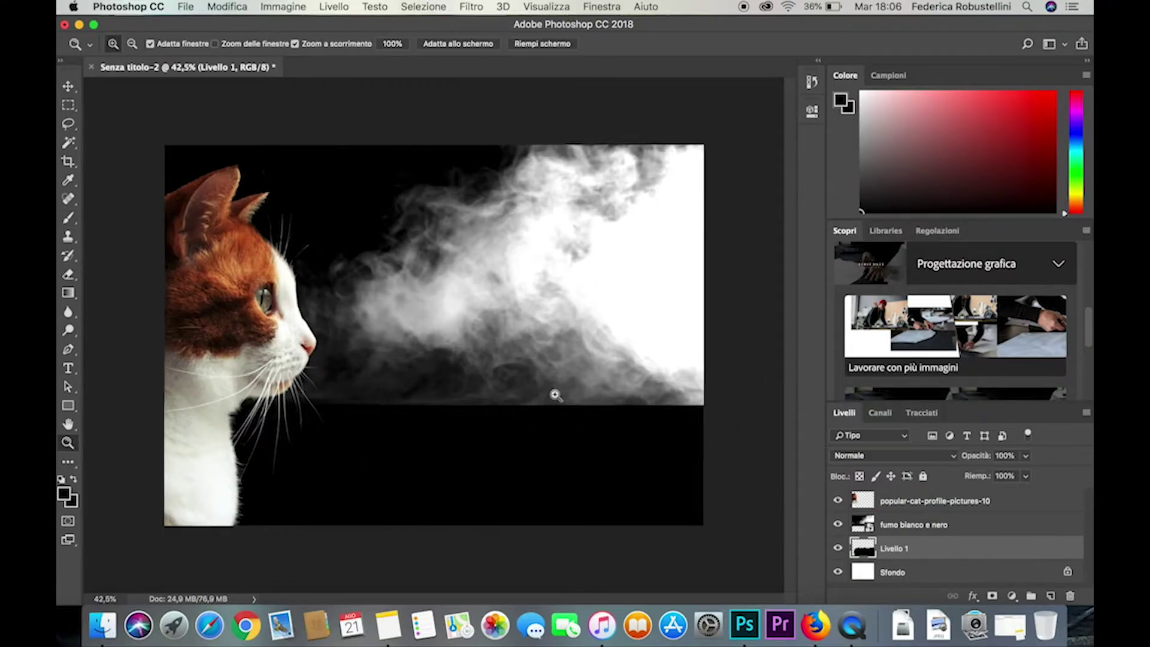
pyautogui.click(68, 198)
pyautogui.click(130, 44)
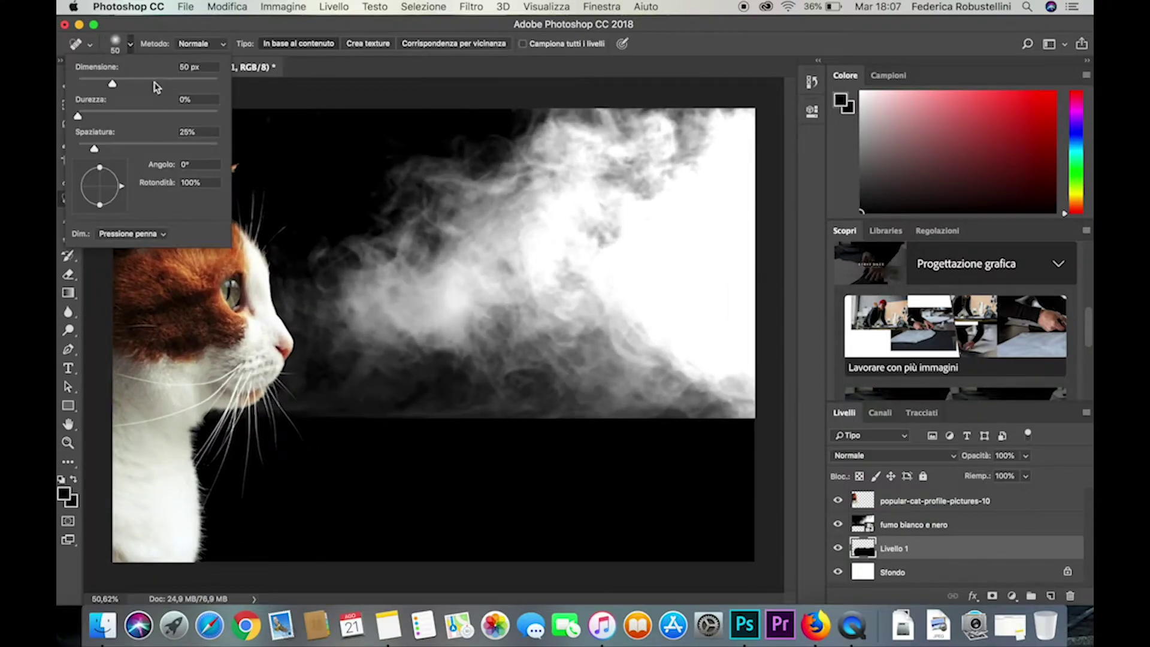
pyautogui.click(575, 405)
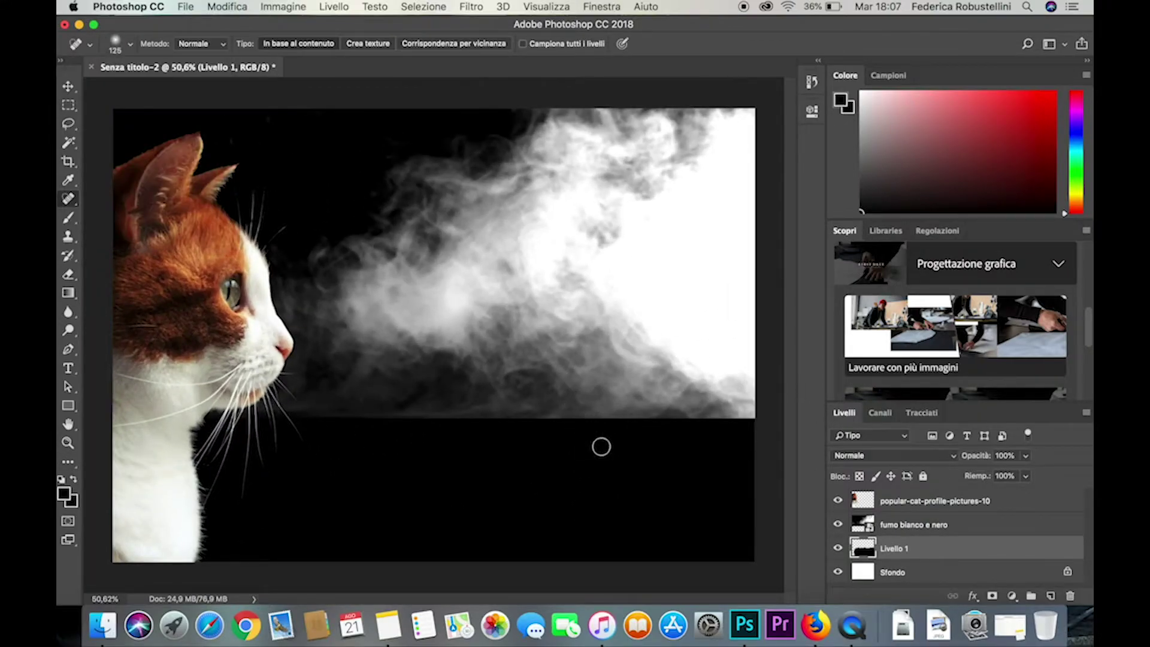
pyautogui.click(635, 381)
pyautogui.press('Escape')
pyautogui.click(659, 385)
pyautogui.press('Escape')
# Restore the previous elliptical selection and subtract a rectangle from it.
pyautogui.click(69, 105)
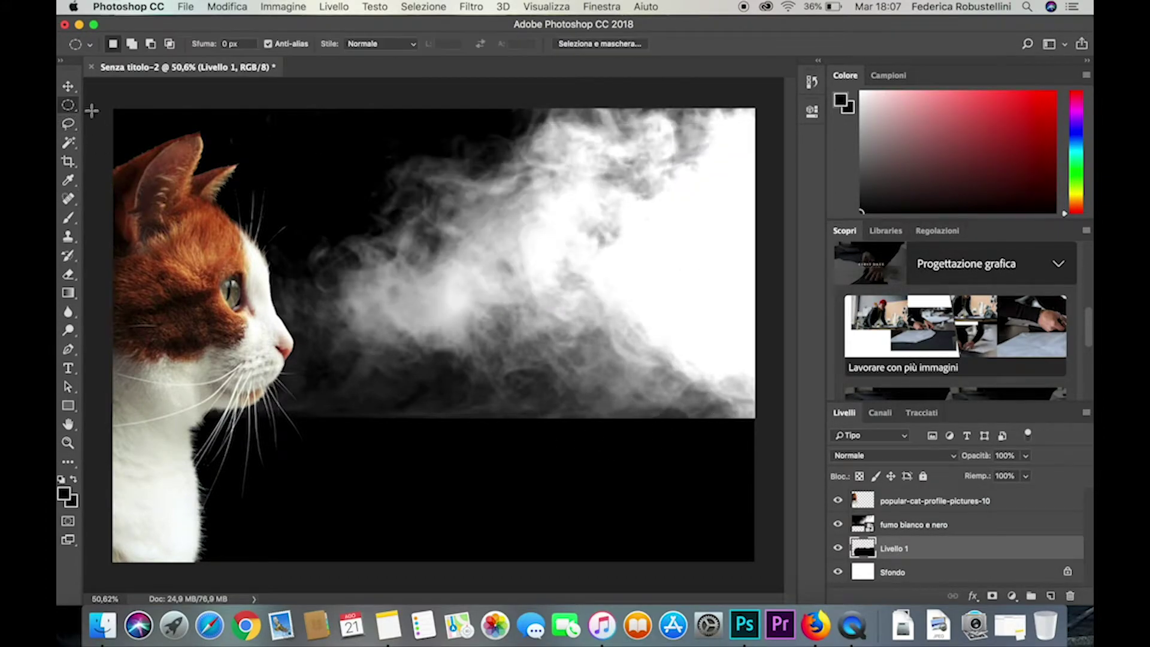
pyautogui.hotkey('ctrl', 'shift', 'd')
pyautogui.moveTo(313, 315); pyautogui.dragTo(771, 413)
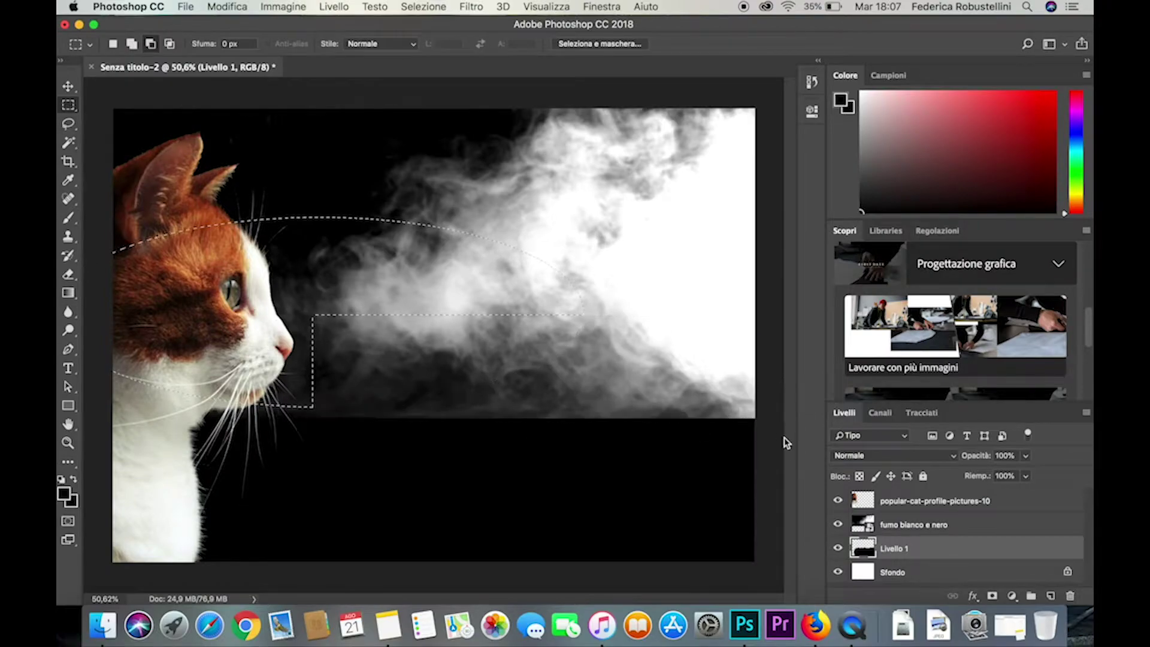
# Dismiss the no-pixels warning and try a rectangle selection over the smoke's lower band.
pyautogui.moveTo(91, 124); pyautogui.dragTo(324, 413)
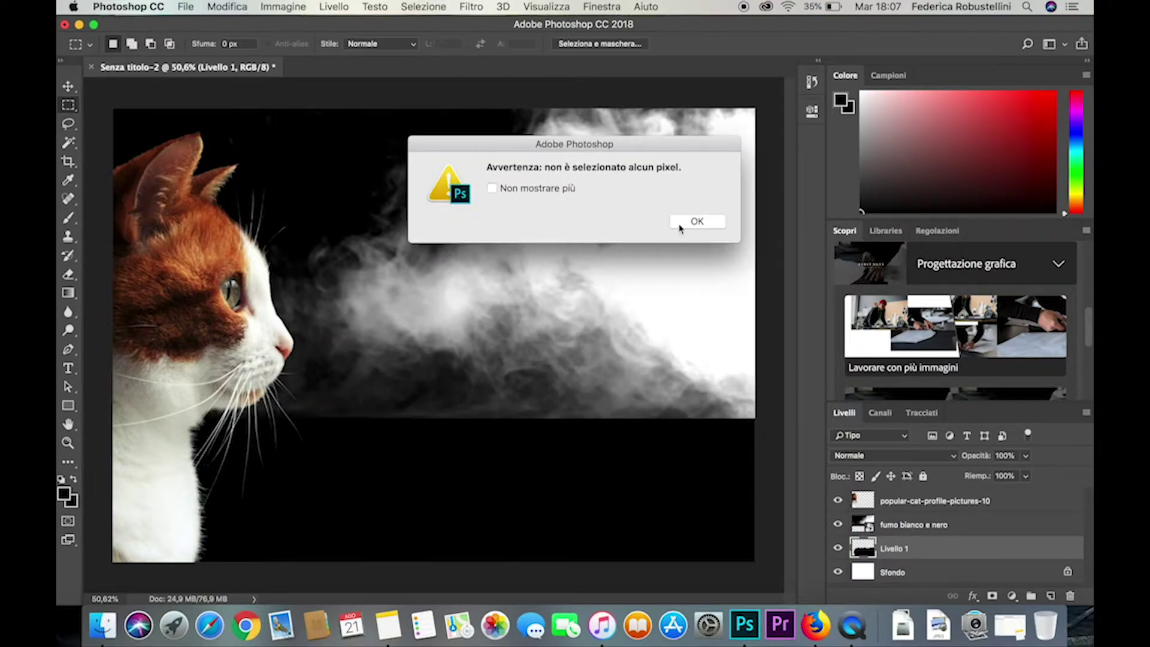
pyautogui.press('Return')
pyautogui.moveTo(390, 369); pyautogui.dragTo(757, 420)
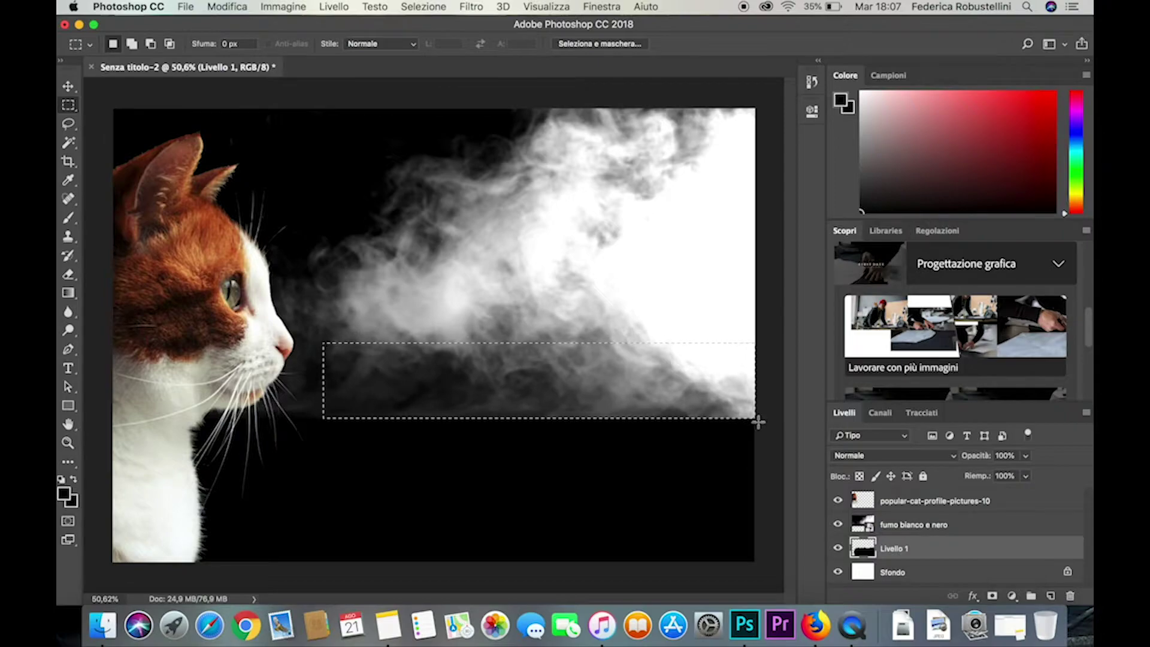
pyautogui.click(749, 420)
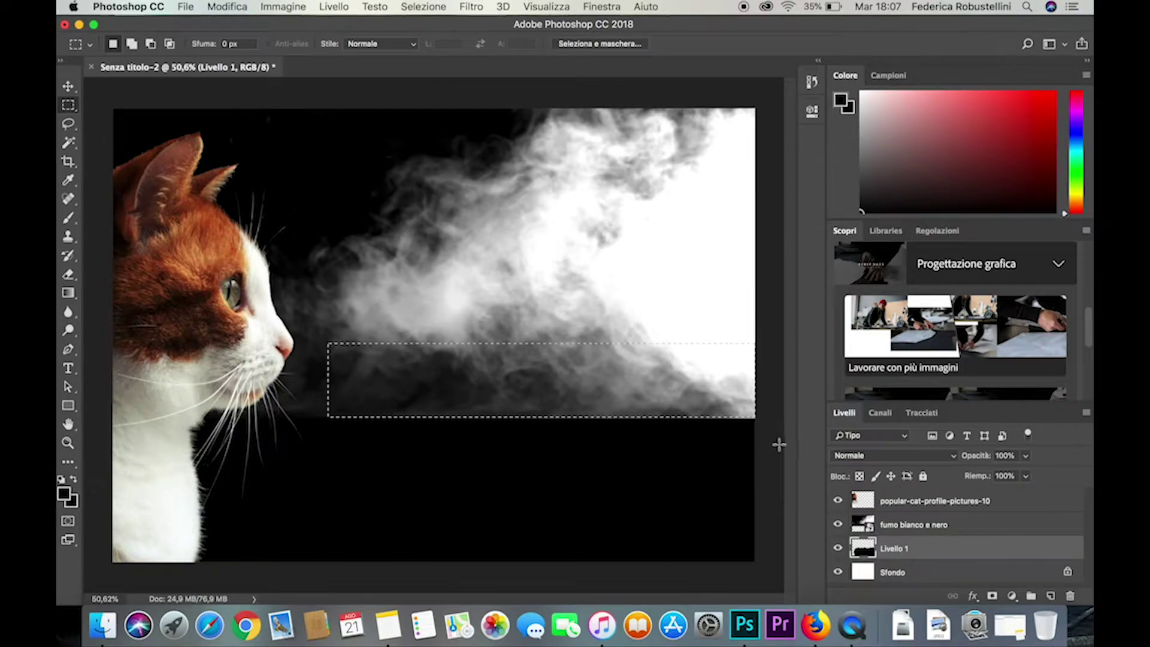
# Move the smoke, undo the move, and delete the Livello 2 layer.
pyautogui.press('v')
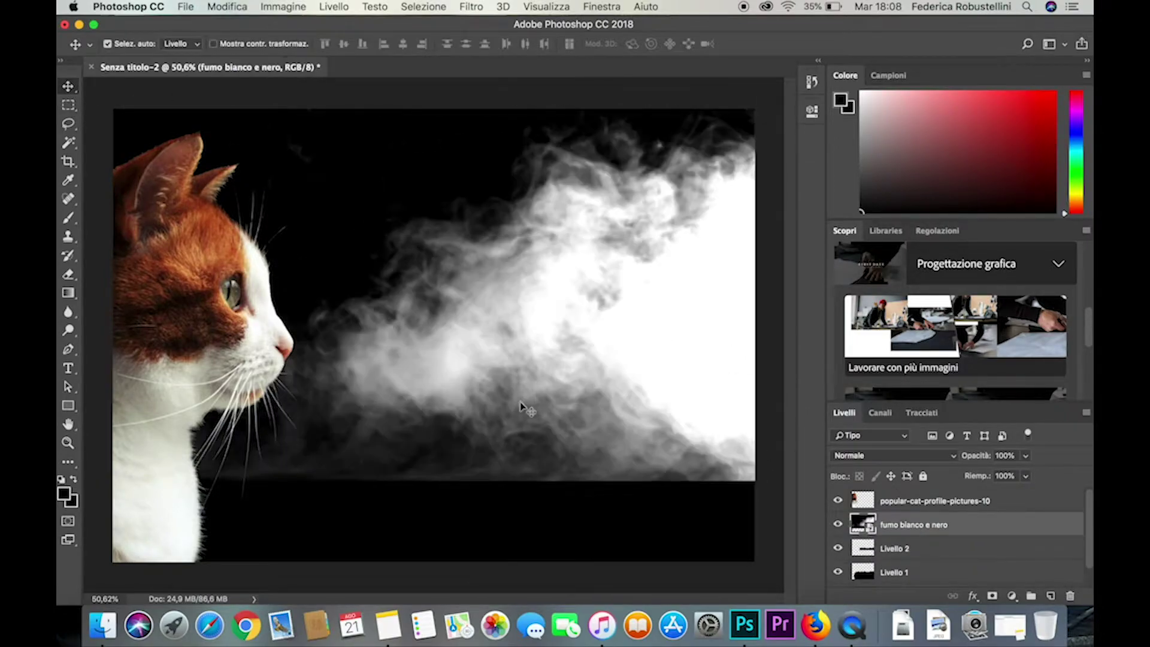
pyautogui.moveTo(684, 419); pyautogui.dragTo(631, 472)
pyautogui.hotkey('ctrl', 'z')
pyautogui.hotkey('alt', '[')
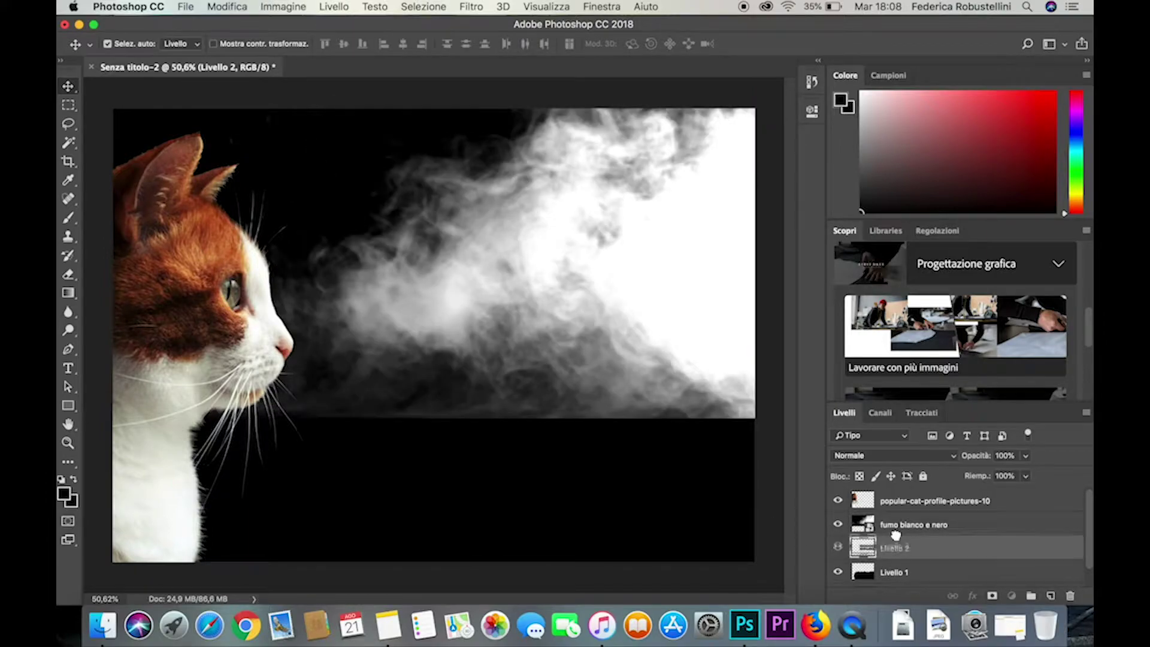
pyautogui.hotkey('ctrl', ']')
pyautogui.moveTo(639, 416); pyautogui.dragTo(641, 496)
pyautogui.press('BackSpace')
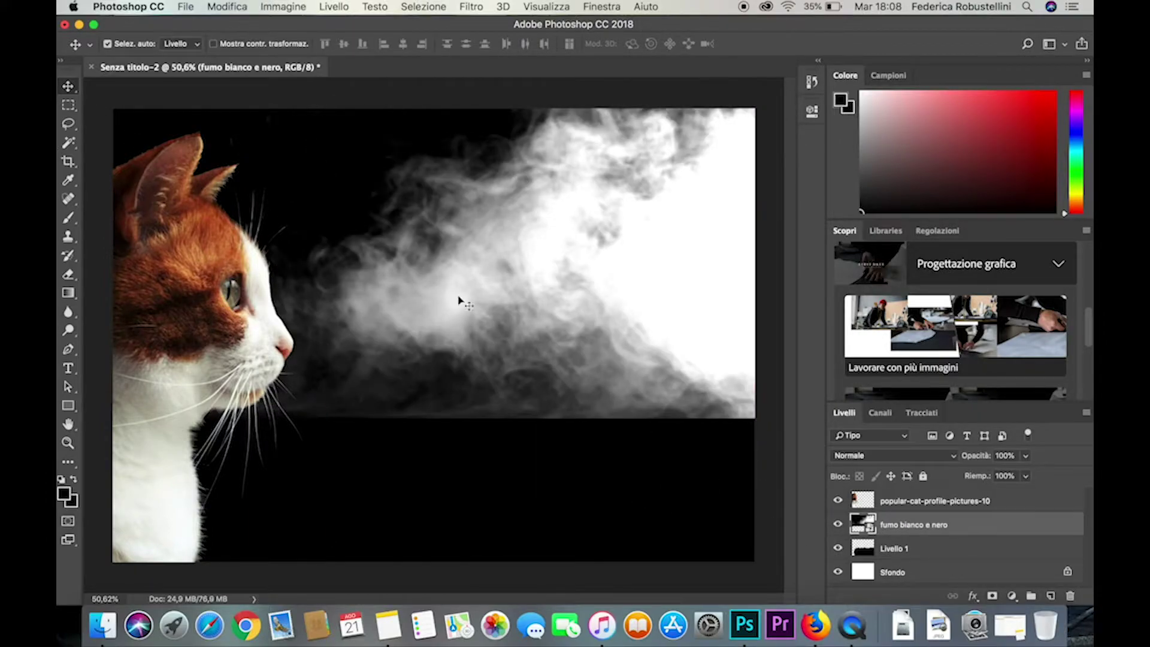
# Lasso a smoke strip, copy it to a new layer, and move it into the black band.
pyautogui.click(69, 121)
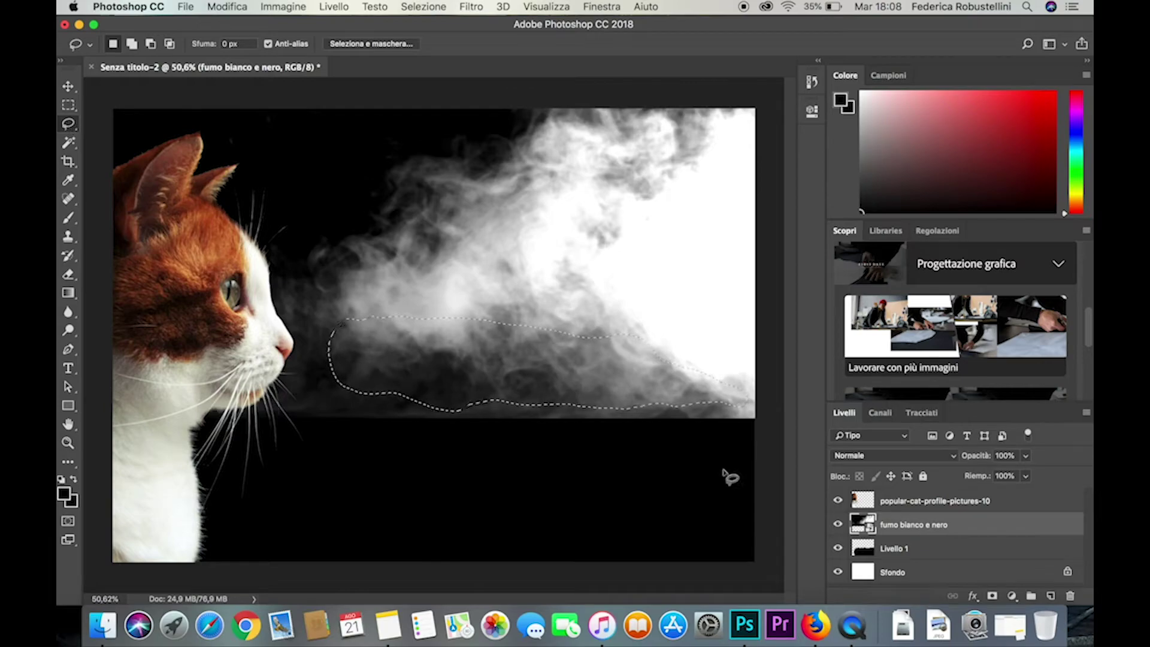
pyautogui.hotkey('ctrl', 'j')
pyautogui.press('v')
pyautogui.moveTo(462, 402); pyautogui.dragTo(480, 518)
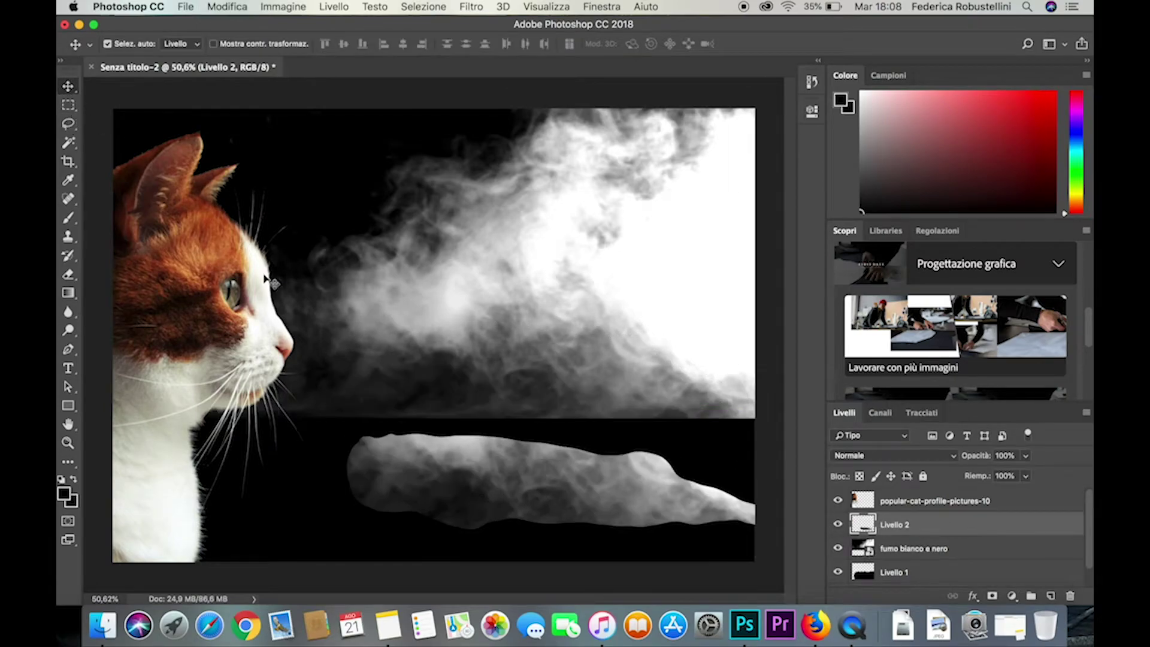
# Scale and reposition the copied smoke strip with Modifica > Trasforma > Scala.
pyautogui.click(228, 7)
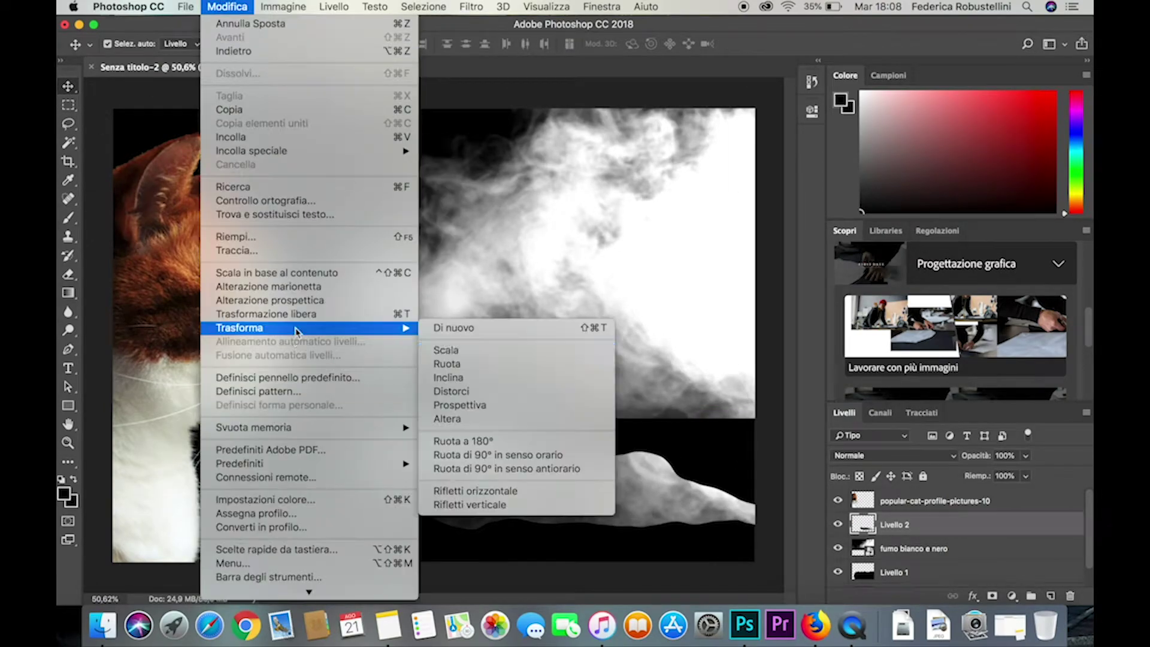
pyautogui.click(443, 351)
pyautogui.moveTo(352, 439); pyautogui.dragTo(308, 437)
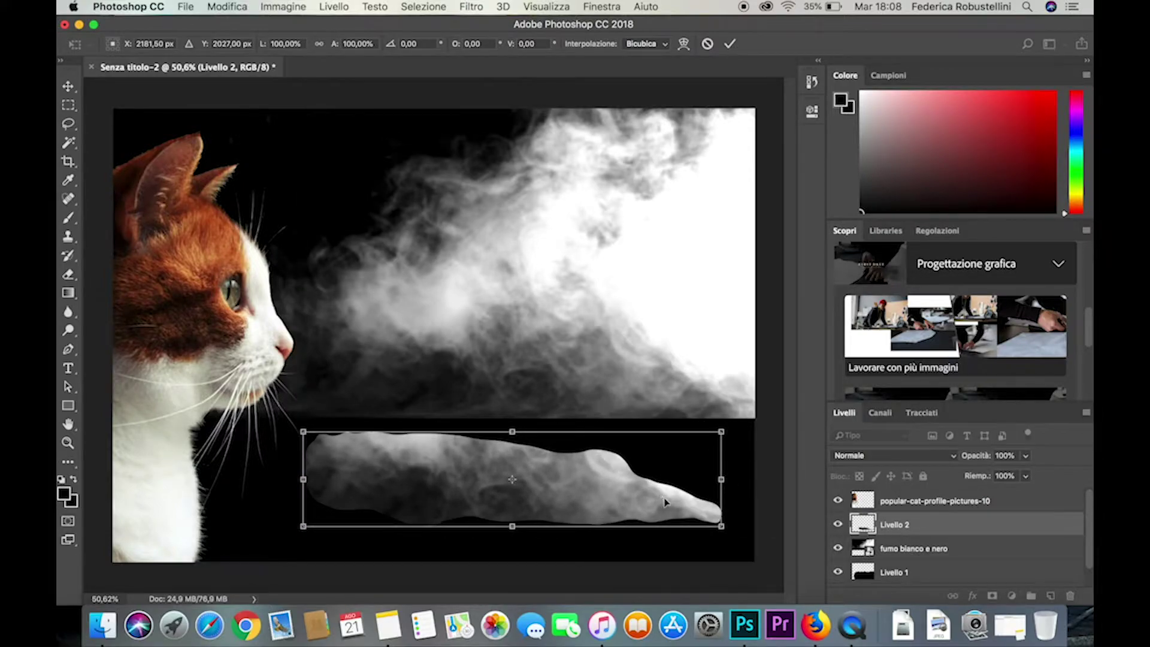
pyautogui.moveTo(629, 484); pyautogui.dragTo(643, 491)
pyautogui.rightClick(611, 488)
pyautogui.click(567, 446)
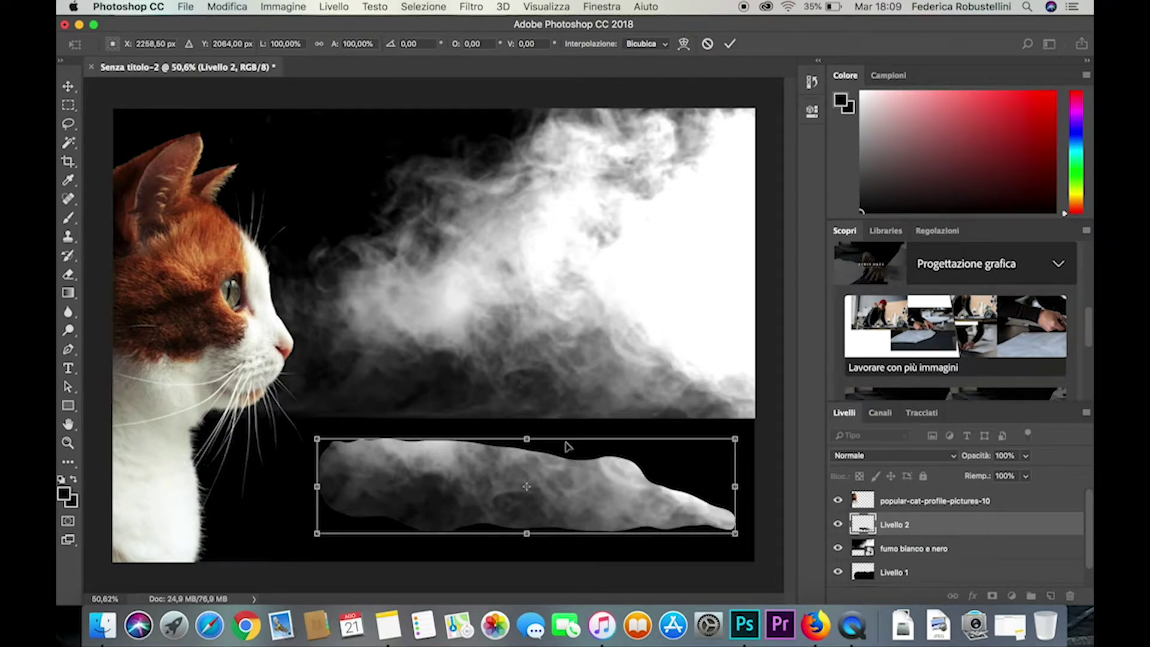
pyautogui.press('Return')
# Delete the copied smoke strip layer and make Livello 1 active.
pyautogui.click(1070, 596)
pyautogui.press('Return')
pyautogui.click(956, 550)
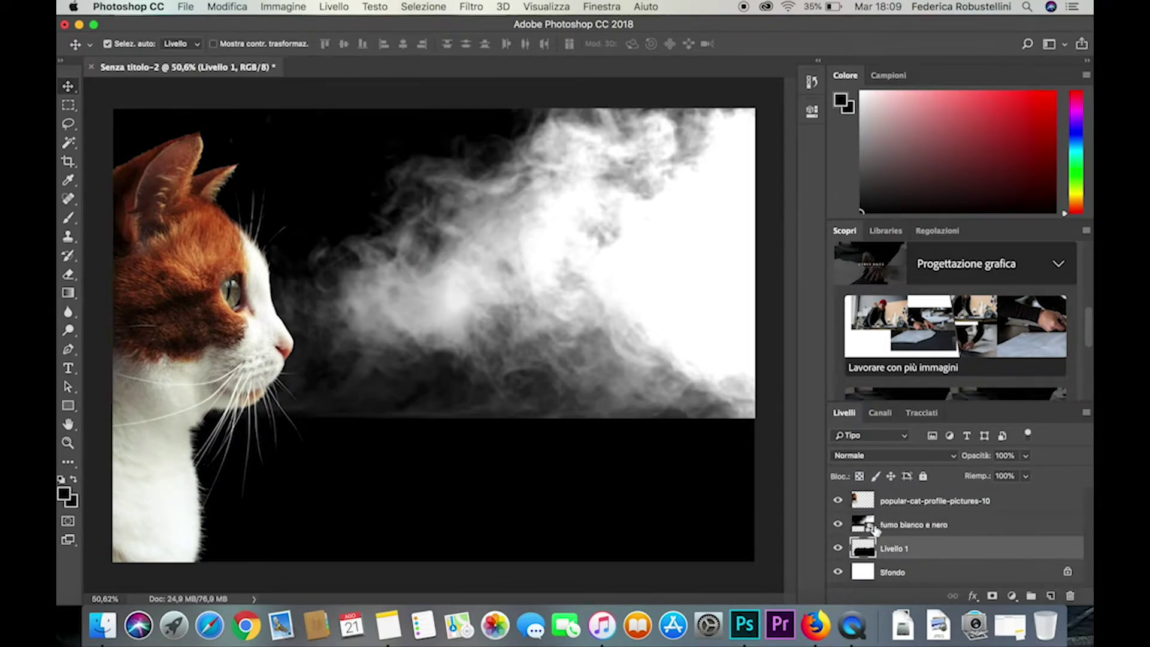
# Check the brush presets, then make the smoke layer active with a rectangular selection.
pyautogui.click(68, 218)
pyautogui.click(130, 43)
pyautogui.press('Return')
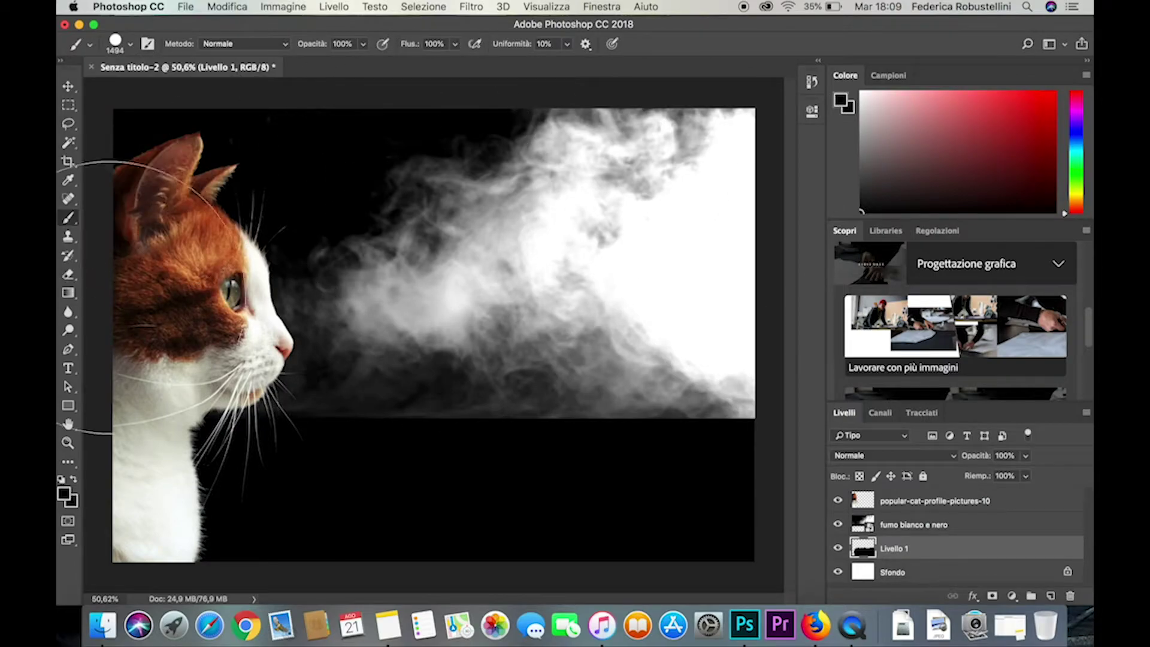
pyautogui.click(68, 104)
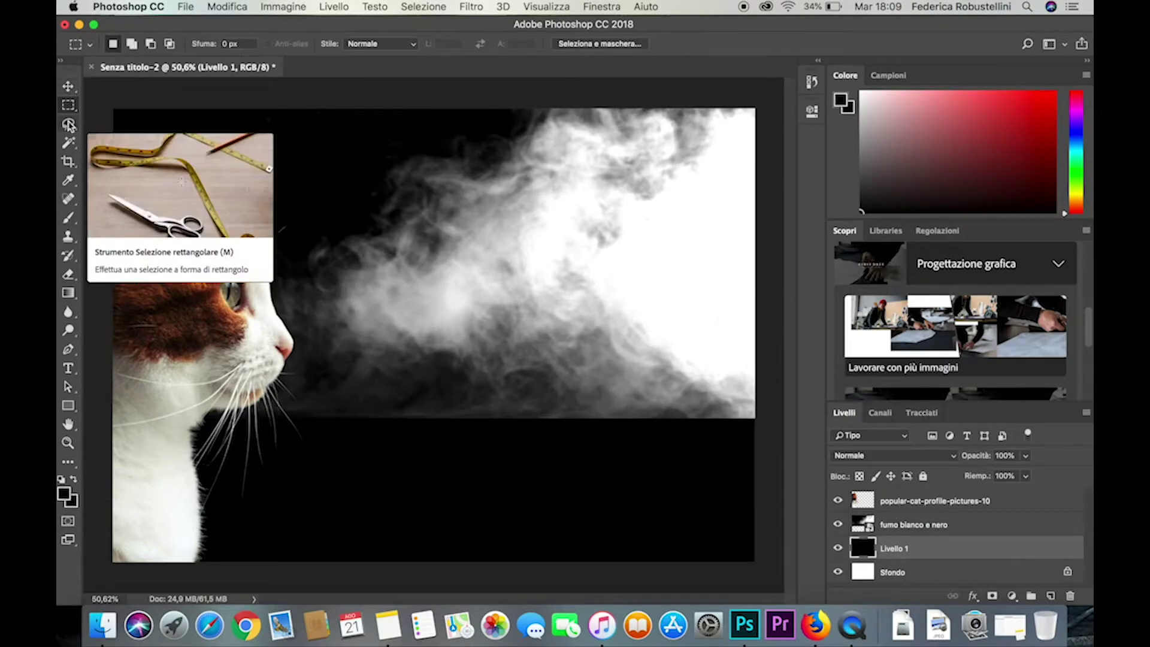
pyautogui.hotkey('alt', ']')
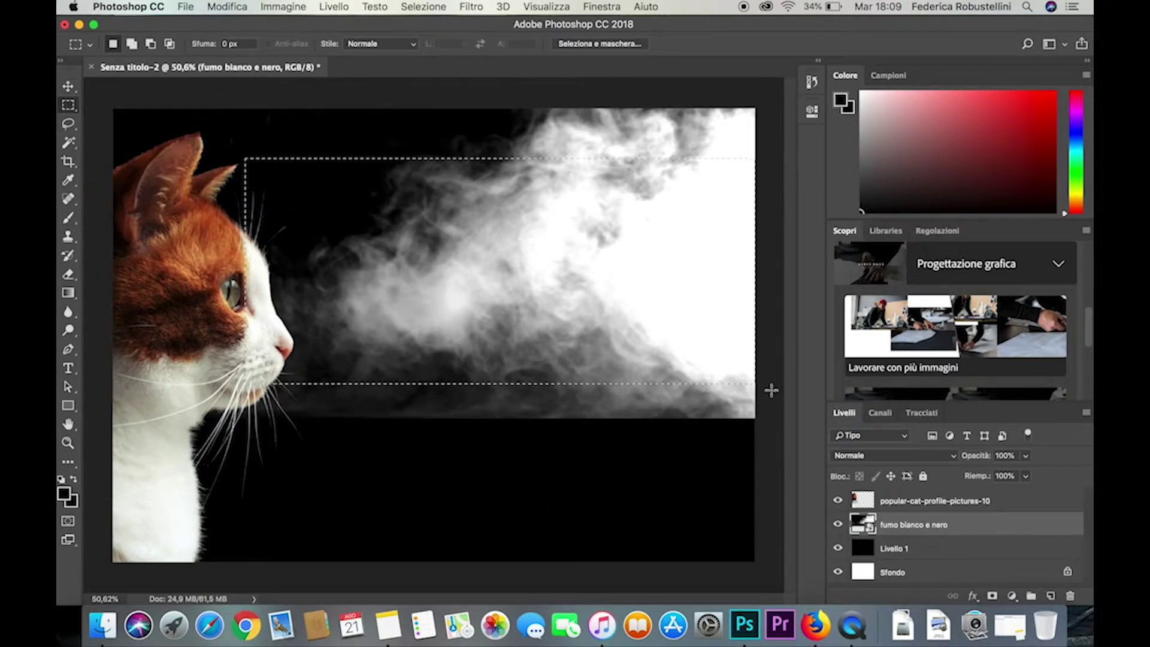
# Copy the smoke into a new layer, delete the original, and move the copy to the canvas top.
pyautogui.hotkey('ctrl', 'c')
pyautogui.hotkey('ctrl', 'v')
pyautogui.click(1070, 595)
pyautogui.press('Return')
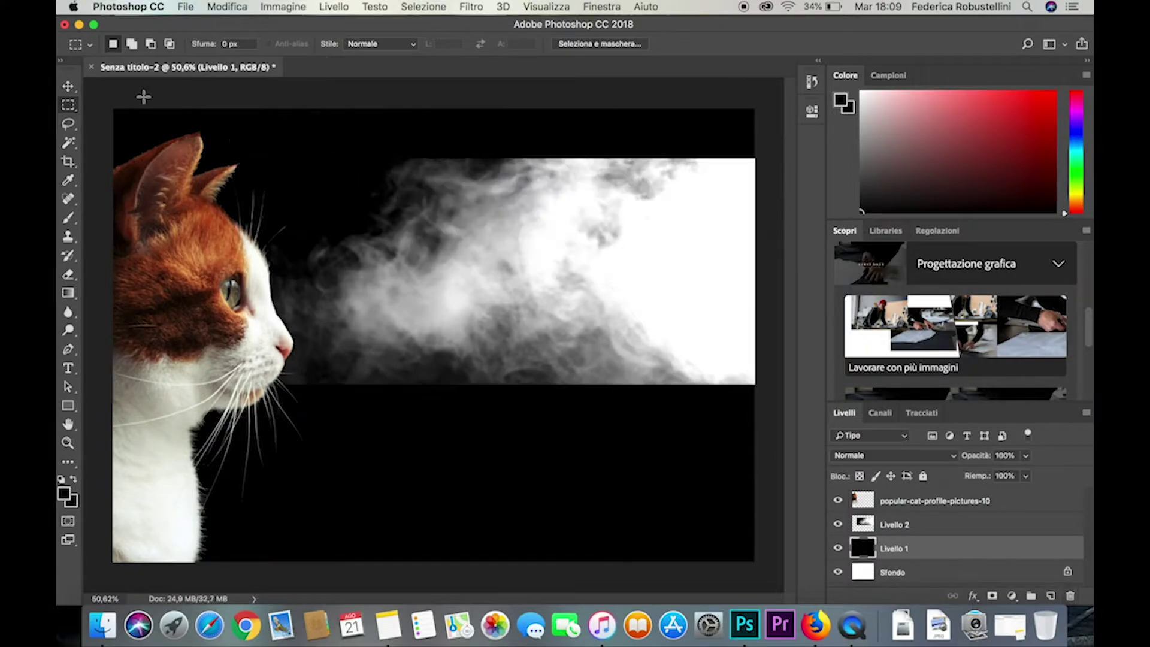
pyautogui.press('v')
pyautogui.moveTo(479, 311); pyautogui.dragTo(479, 262)
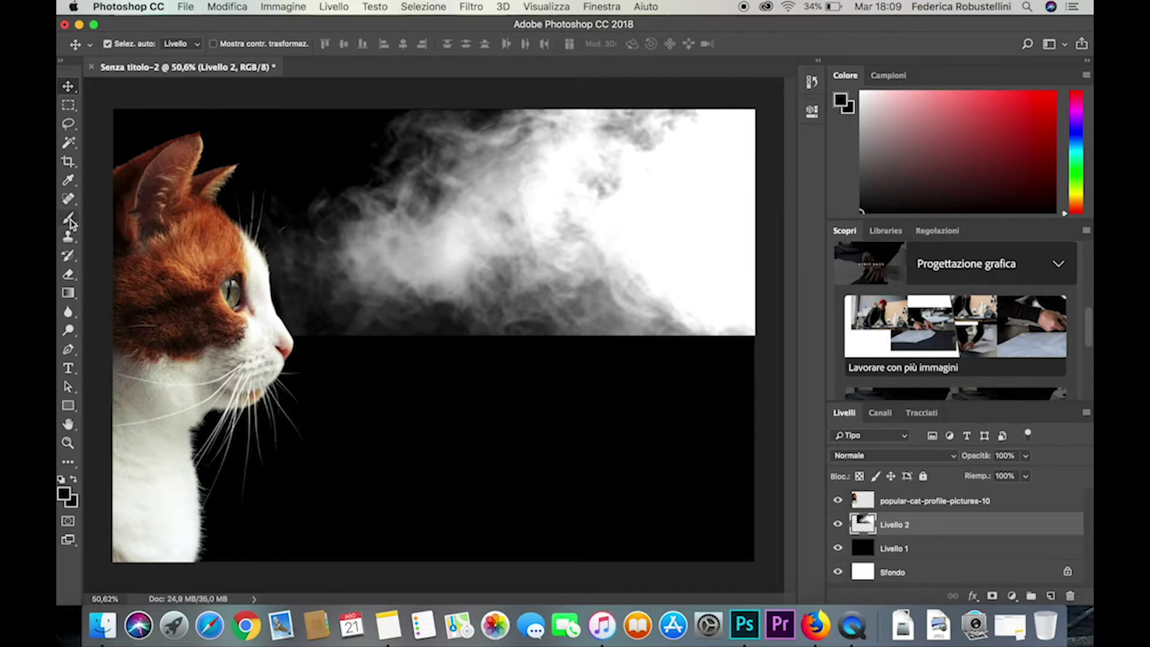
# Paint black with a large soft brush over the smoke's hard lower edge.
pyautogui.click(68, 275)
pyautogui.click(130, 44)
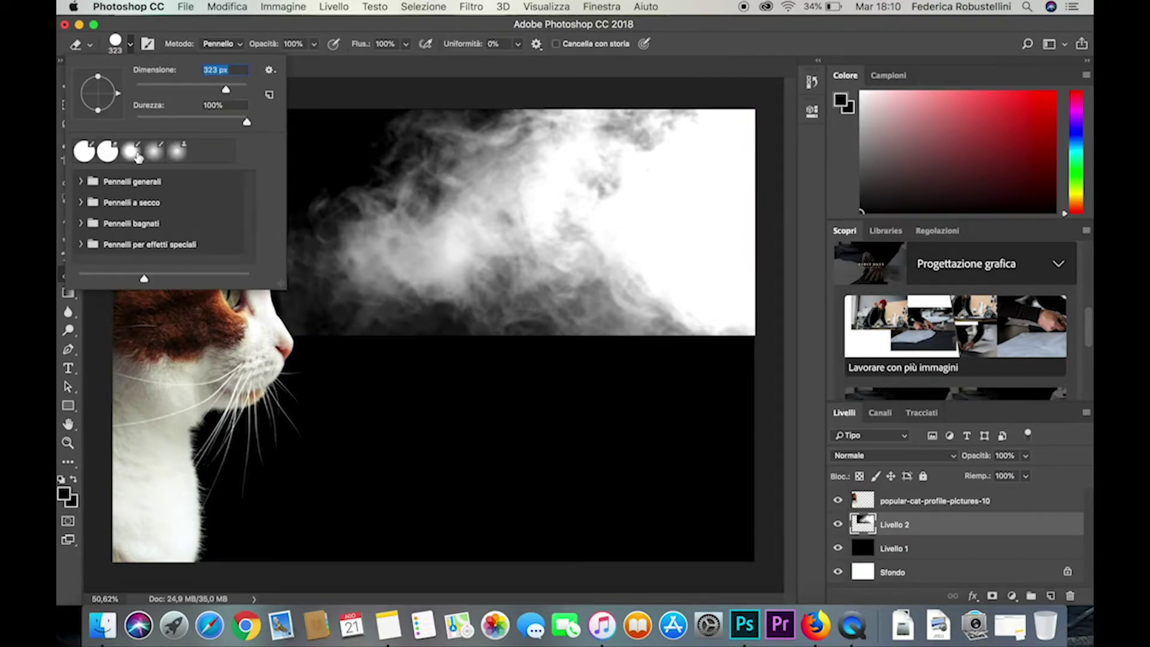
pyautogui.press('b')
pyautogui.click(402, 407)
pyautogui.moveTo(411, 424)
pyautogui.mouseDown()
pyautogui.moveTo(463, 372)
pyautogui.moveTo(653, 359)
pyautogui.mouseUp()
pyautogui.moveTo(461, 371); pyautogui.dragTo(237, 230)
pyautogui.click(130, 44)
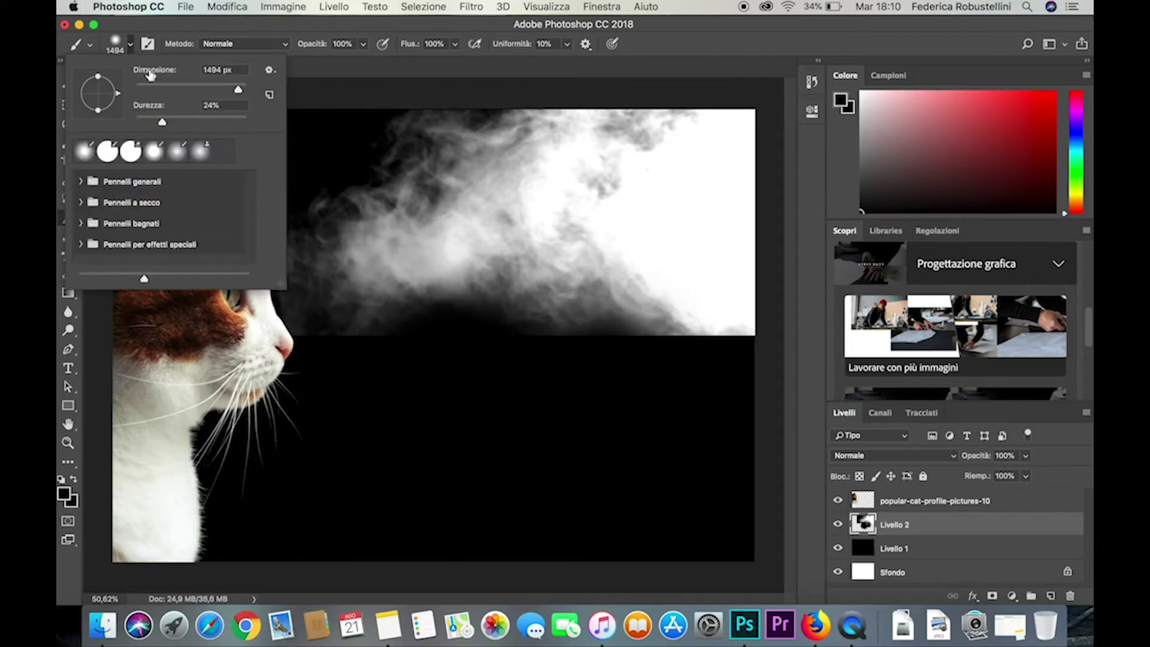
pyautogui.press('Return')
pyautogui.moveTo(686, 342); pyautogui.dragTo(742, 315)
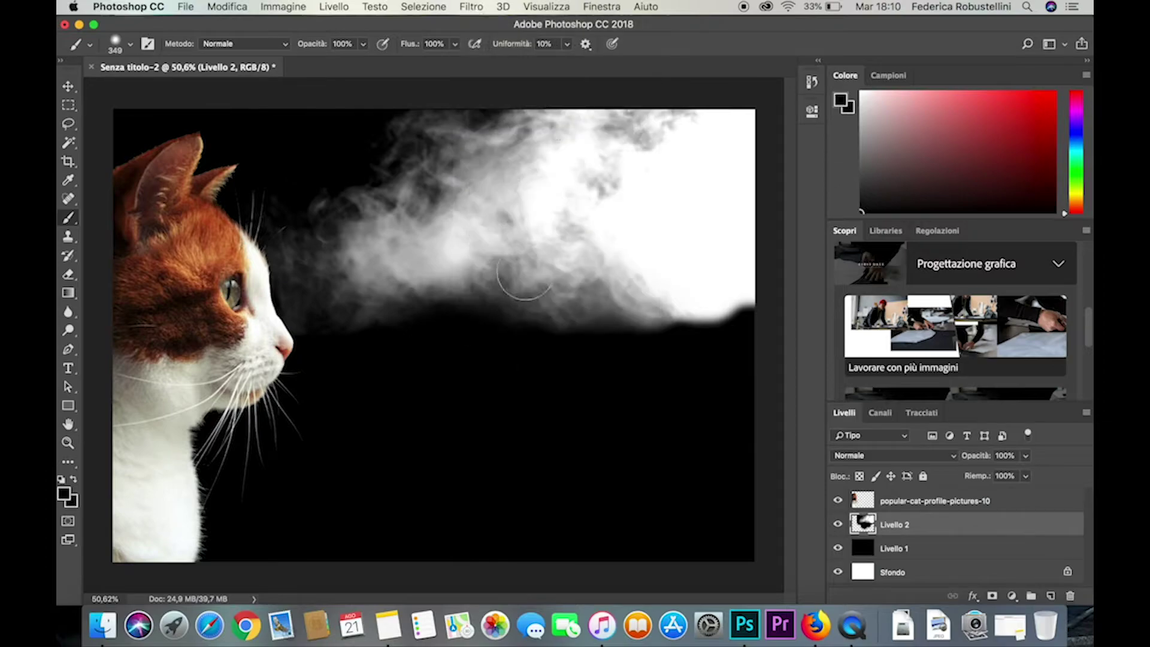
# Apply a small-radius Controllo sfocatura (Gaussian blur) to the smoke on Livello 2.
pyautogui.click(472, 7)
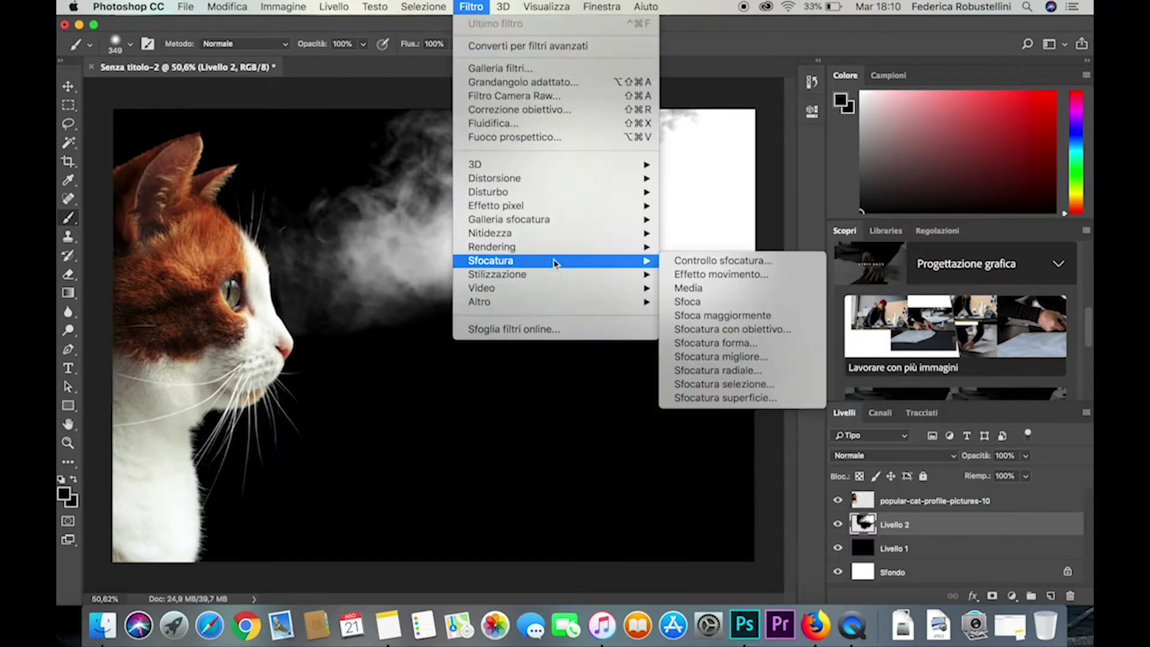
pyautogui.click(719, 259)
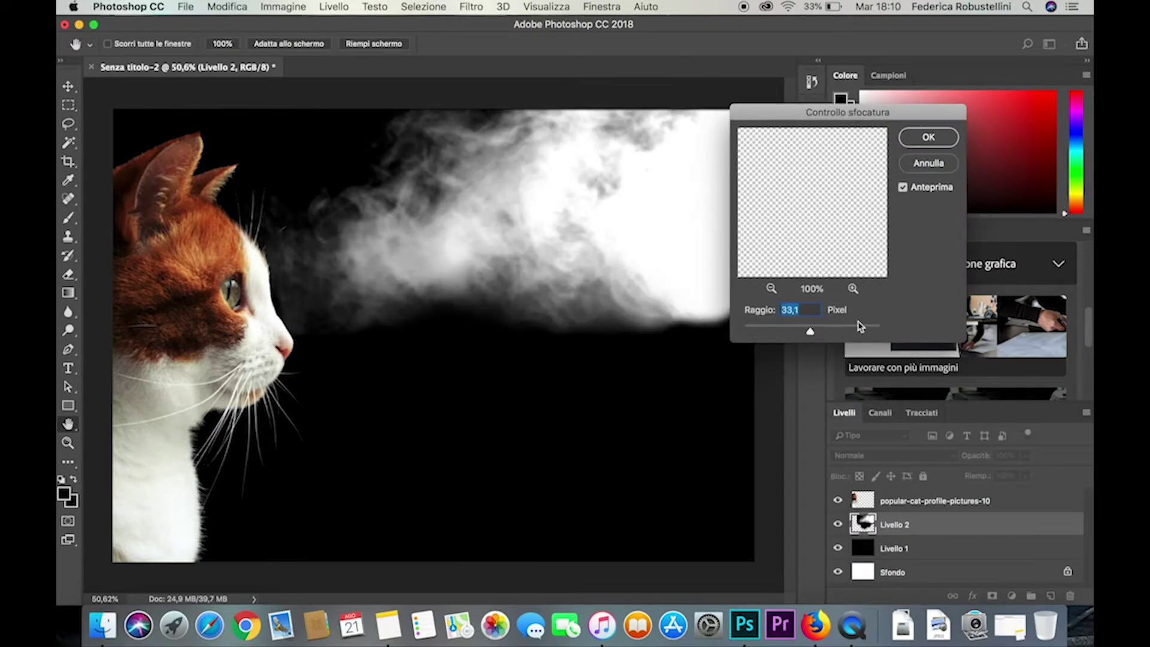
pyautogui.moveTo(853, 334); pyautogui.dragTo(806, 329)
pyautogui.click(928, 137)
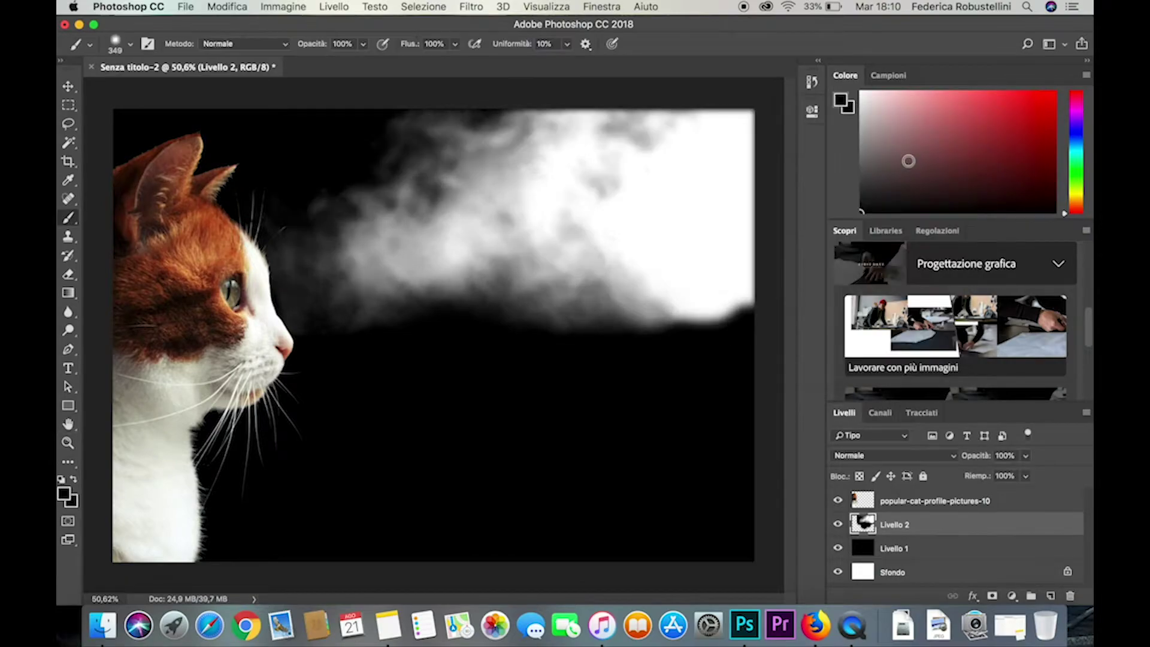
# Open the Galleria filtri, shrink its preview to 50%, and close it without applying.
pyautogui.click(471, 7)
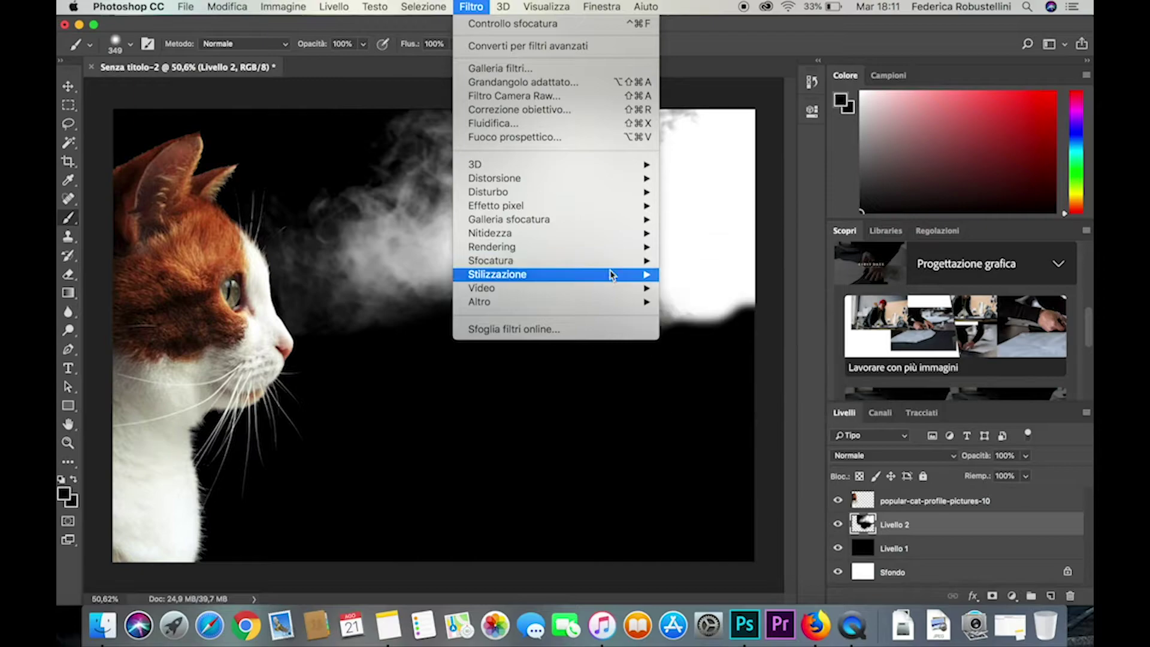
pyautogui.click(530, 24)
pyautogui.click(500, 68)
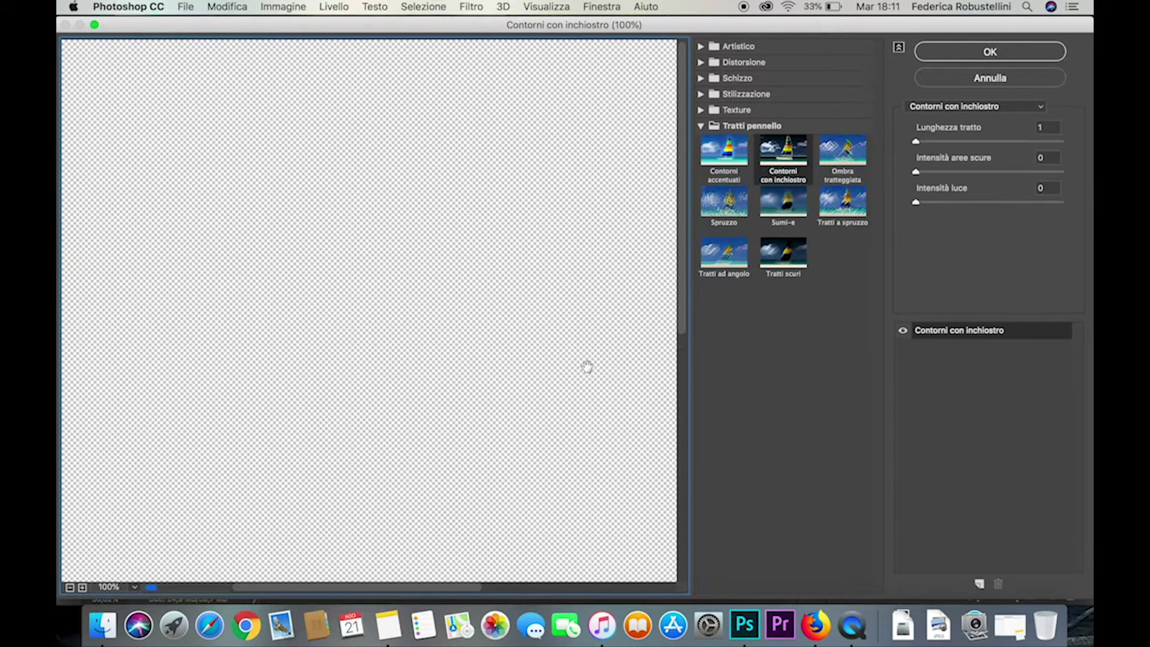
pyautogui.click(135, 587)
pyautogui.click(179, 389)
pyautogui.click(938, 83)
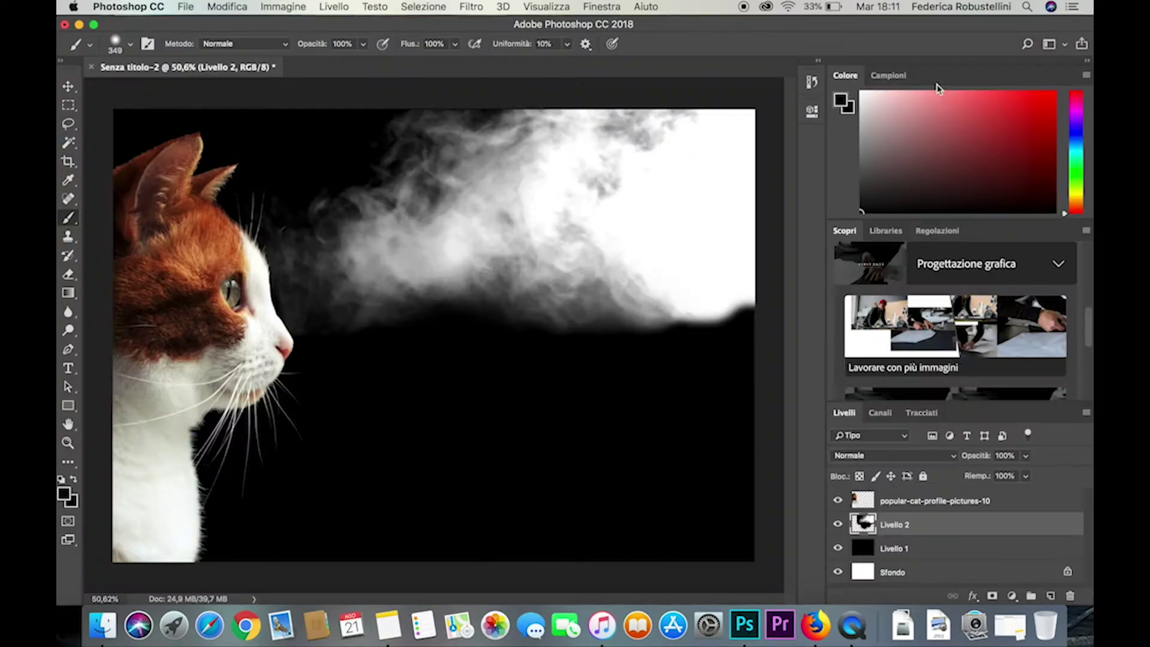
# Preview Schizzo filters like Penna grafica, Ombra tratteggiata and Gessetto e carboncino, then cancel.
pyautogui.click(471, 6)
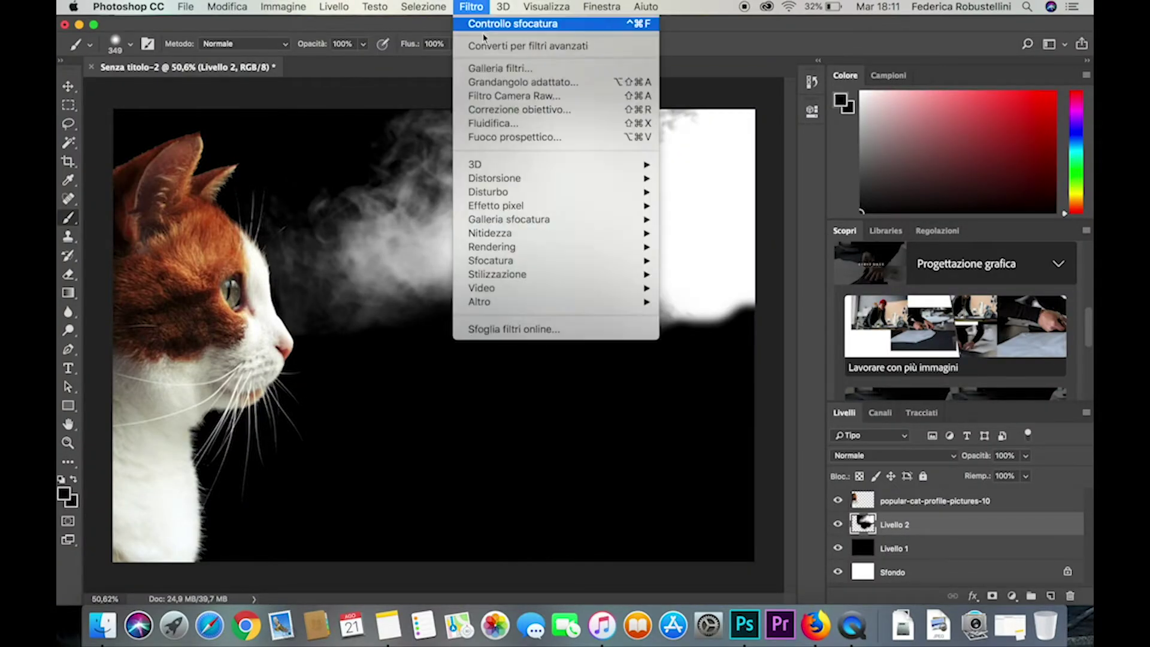
pyautogui.click(393, 17)
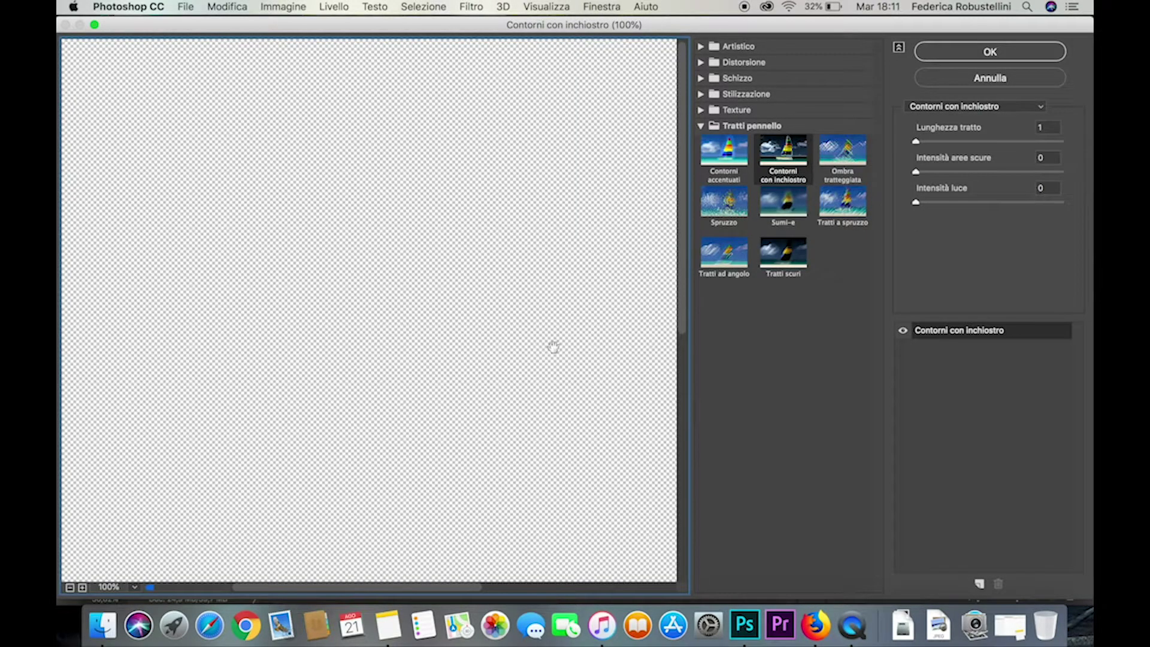
pyautogui.click(135, 587)
pyautogui.click(191, 386)
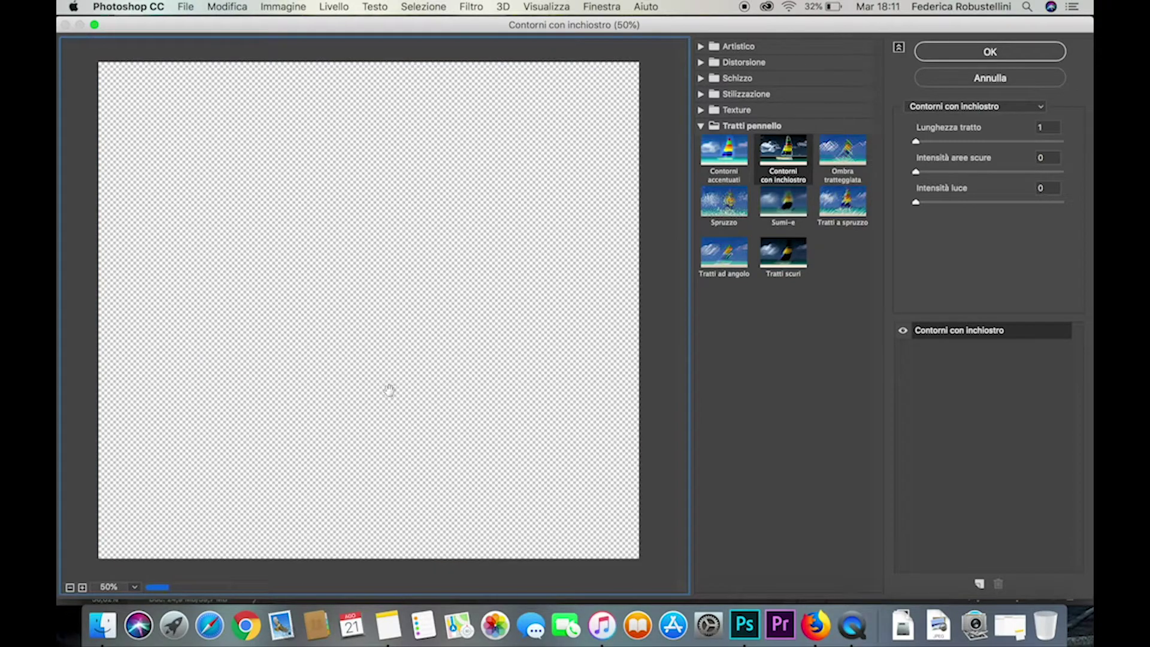
pyautogui.click(737, 79)
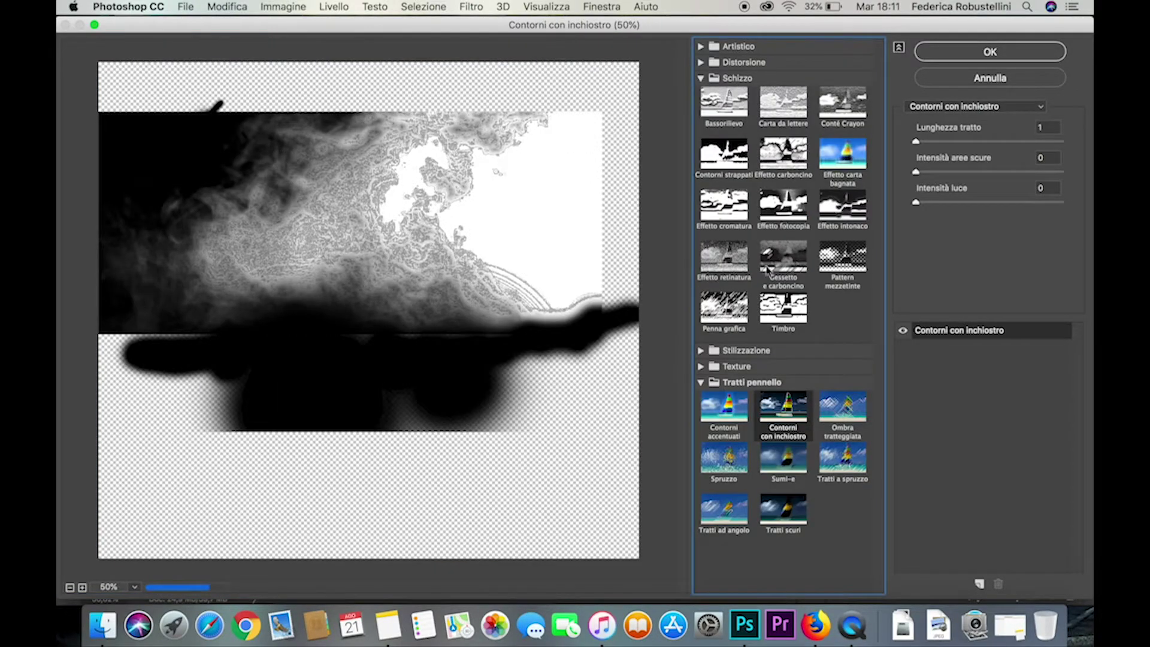
pyautogui.click(748, 316)
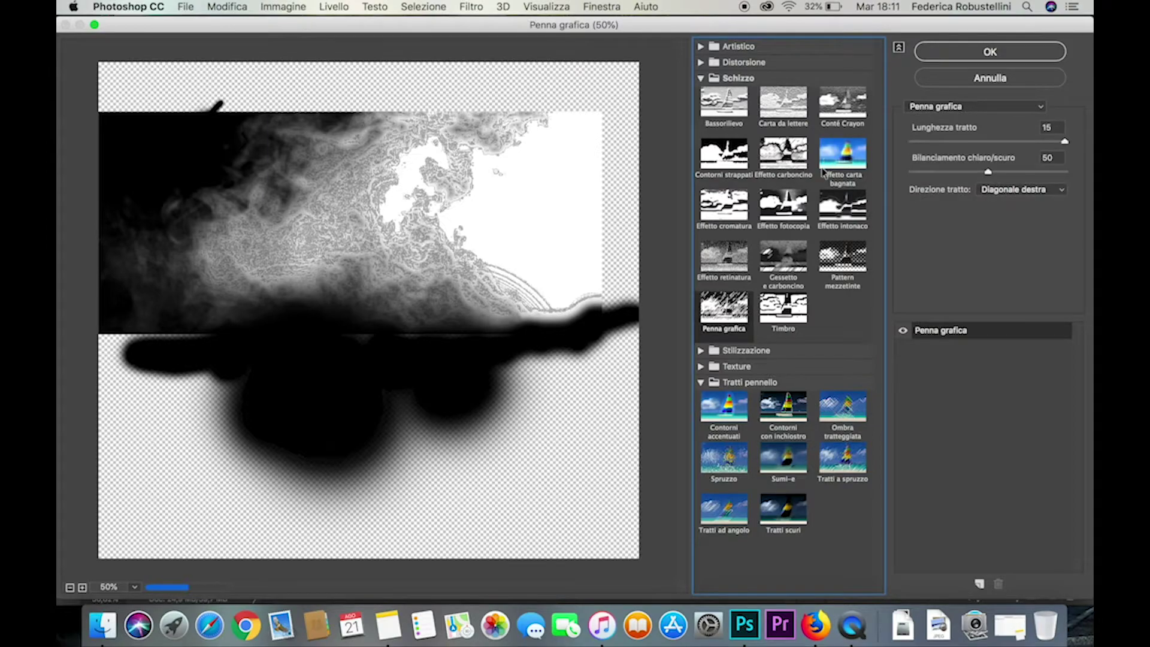
pyautogui.click(726, 425)
pyautogui.click(728, 321)
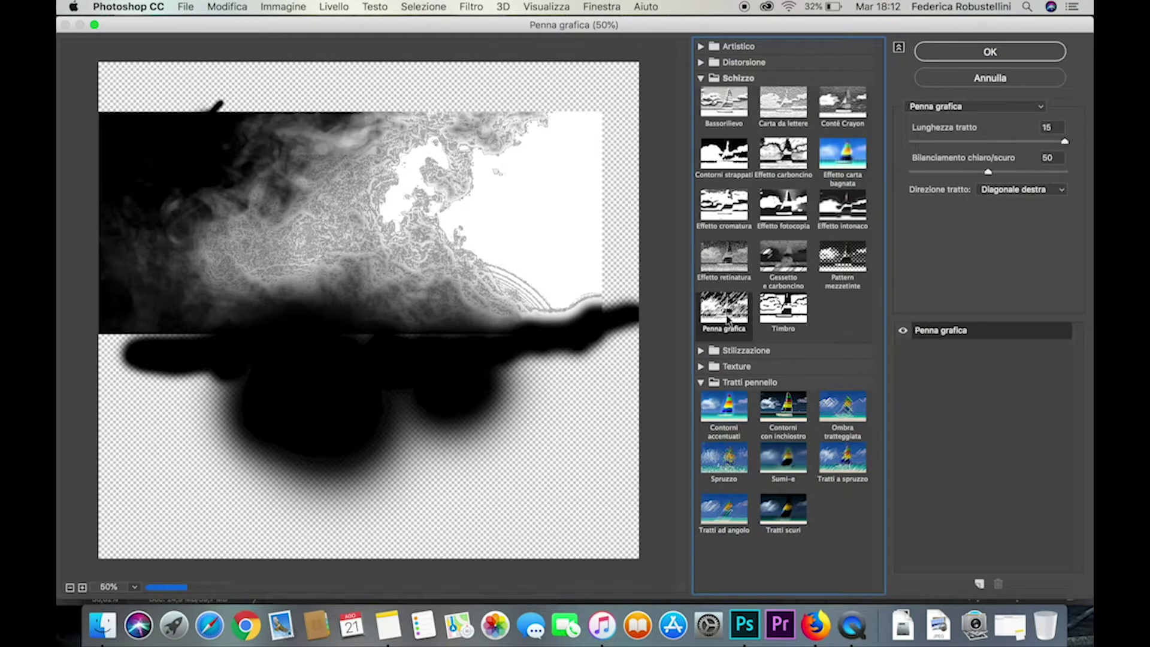
pyautogui.click(842, 409)
pyautogui.click(783, 260)
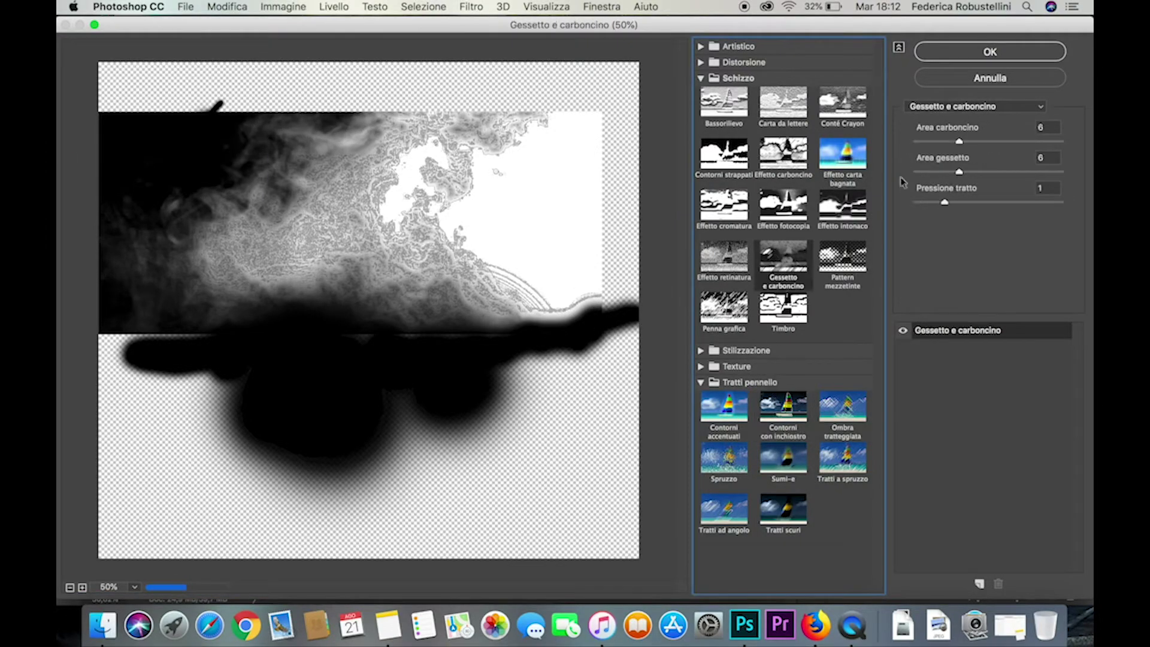
pyautogui.press('Escape')
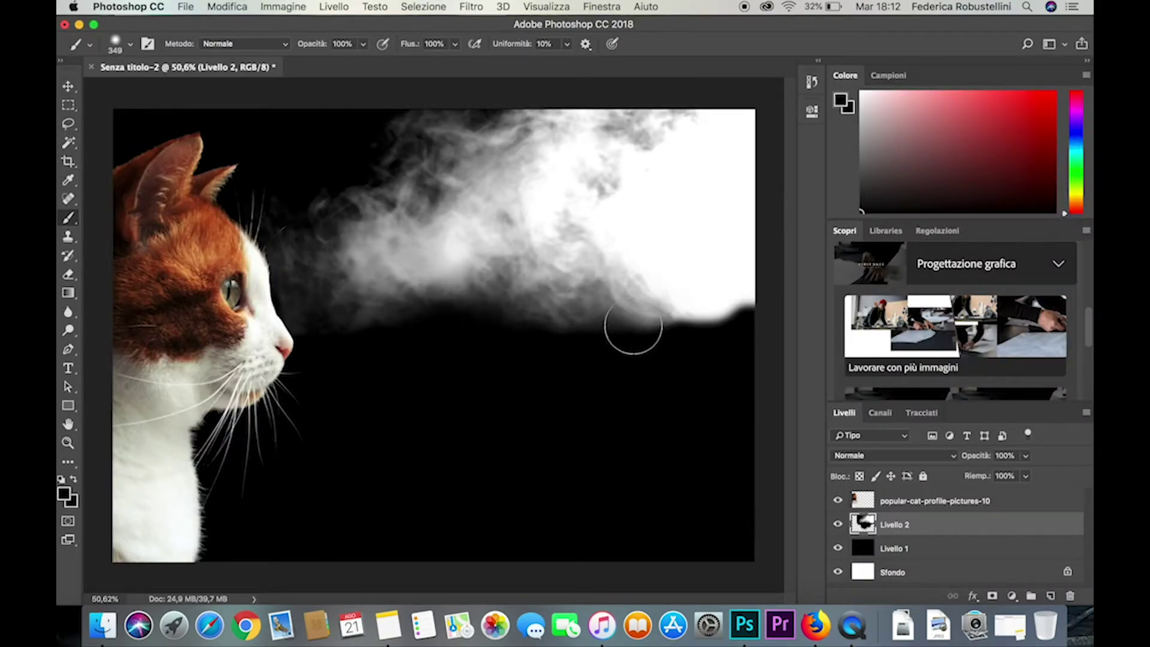
# Smooth the smoke with the Disturbo > Polvere e graffi filter and zoom in on the cat's head.
pyautogui.click(472, 7)
pyautogui.moveTo(509, 220)
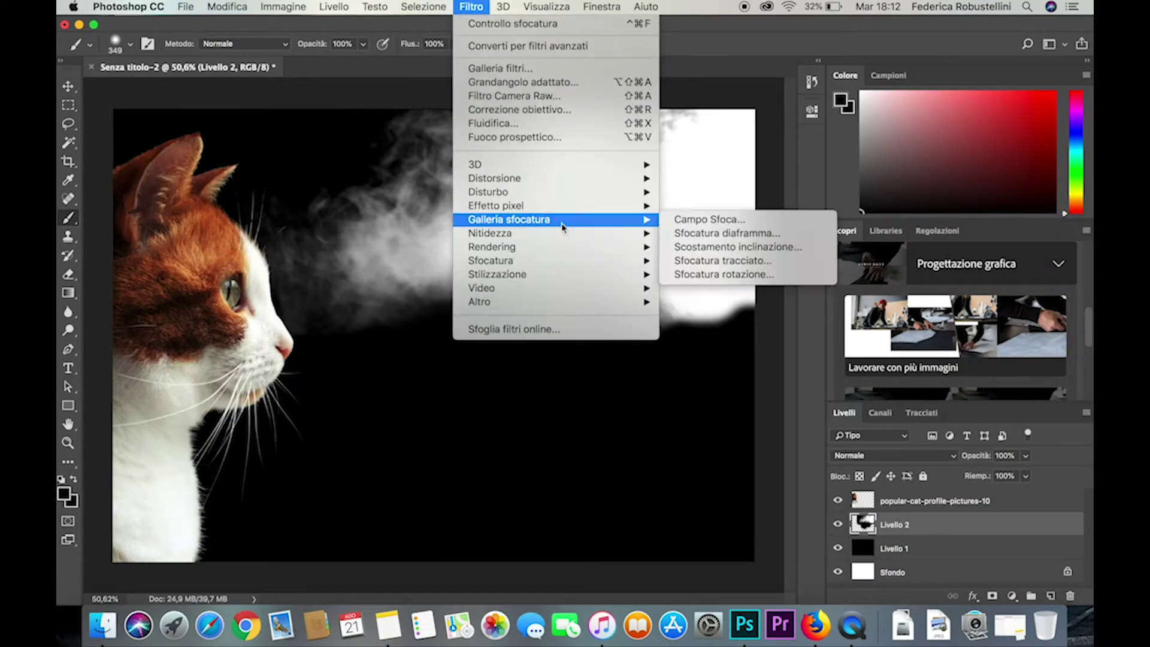
pyautogui.click(695, 221)
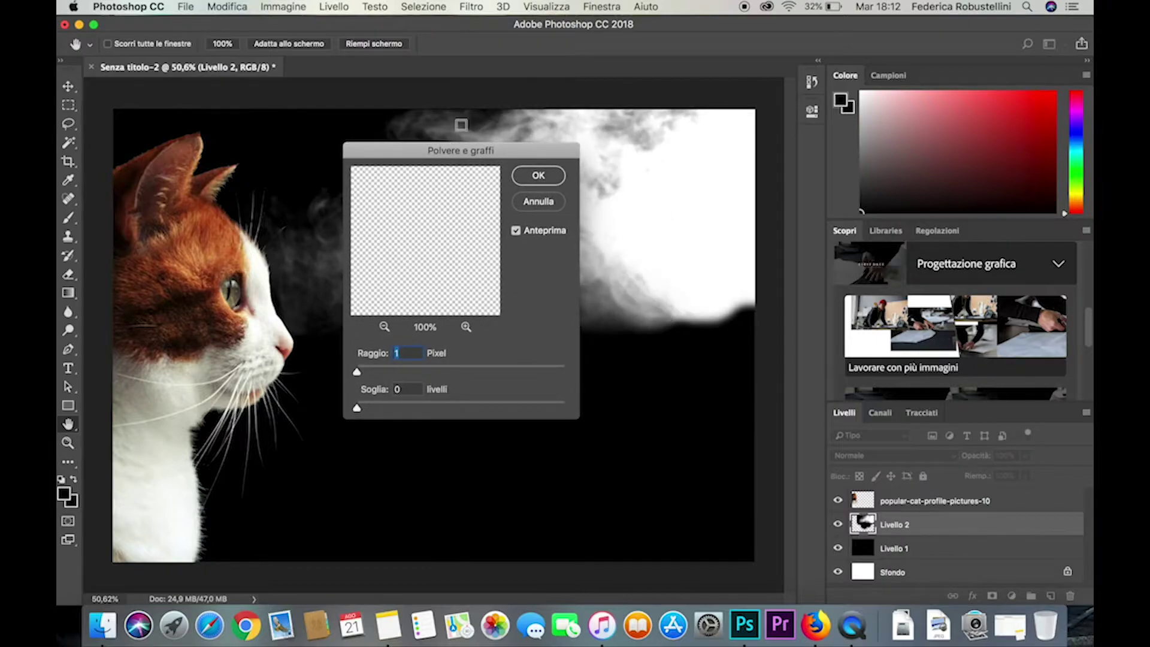
pyautogui.click(538, 175)
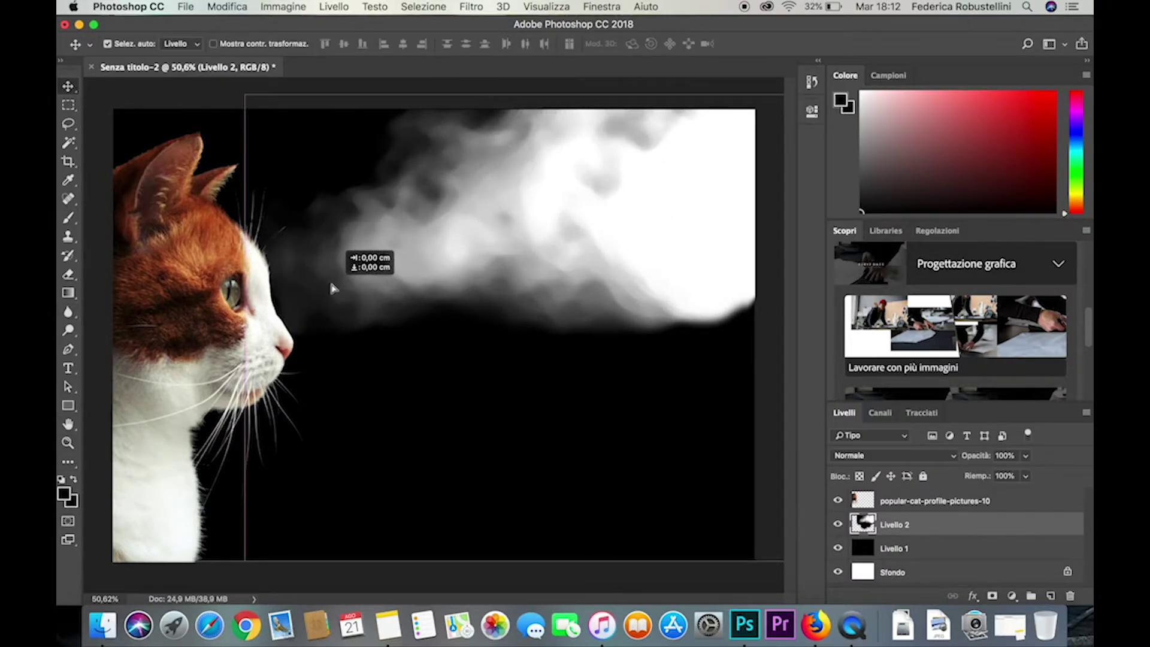
pyautogui.press('z')
pyautogui.moveTo(186, 293); pyautogui.dragTo(639, 275)
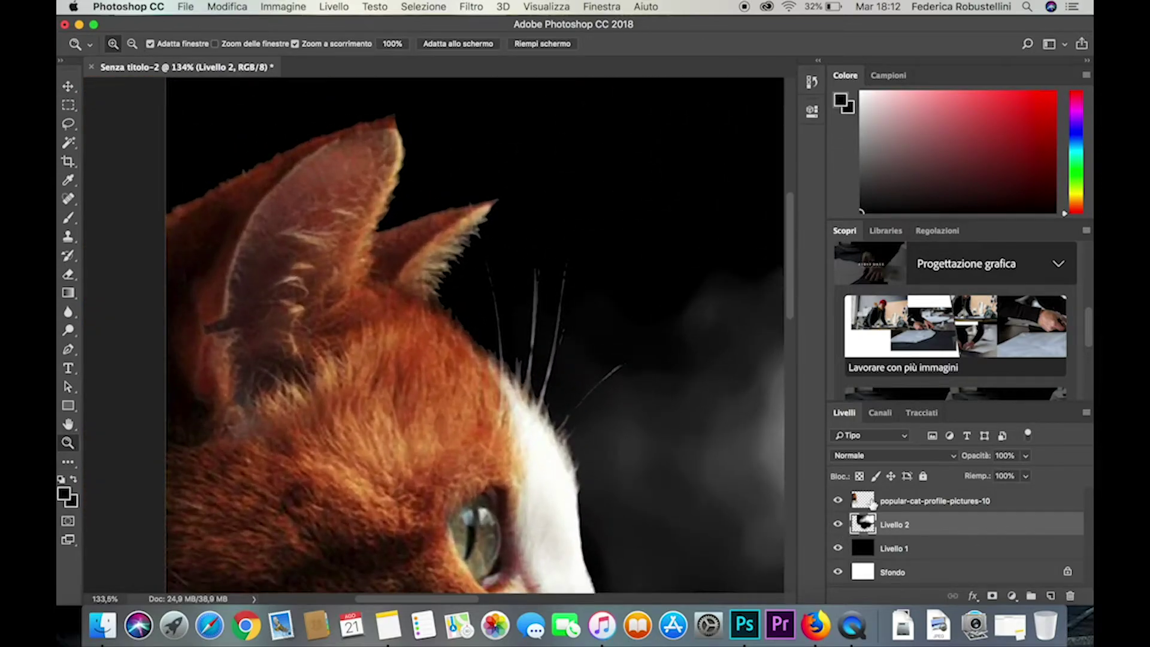
# Add a new empty layer above the cat photo and set the brush colour to bright cyan.
pyautogui.click(872, 505)
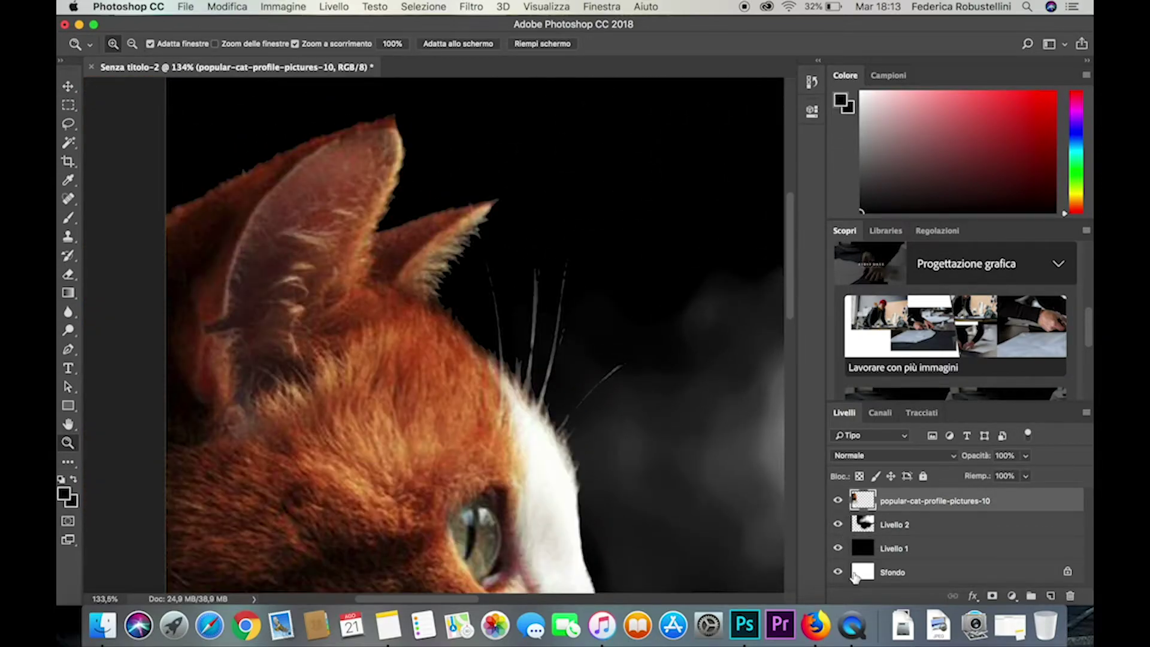
pyautogui.hotkey('ctrl', 'shift', 'alt', 'n')
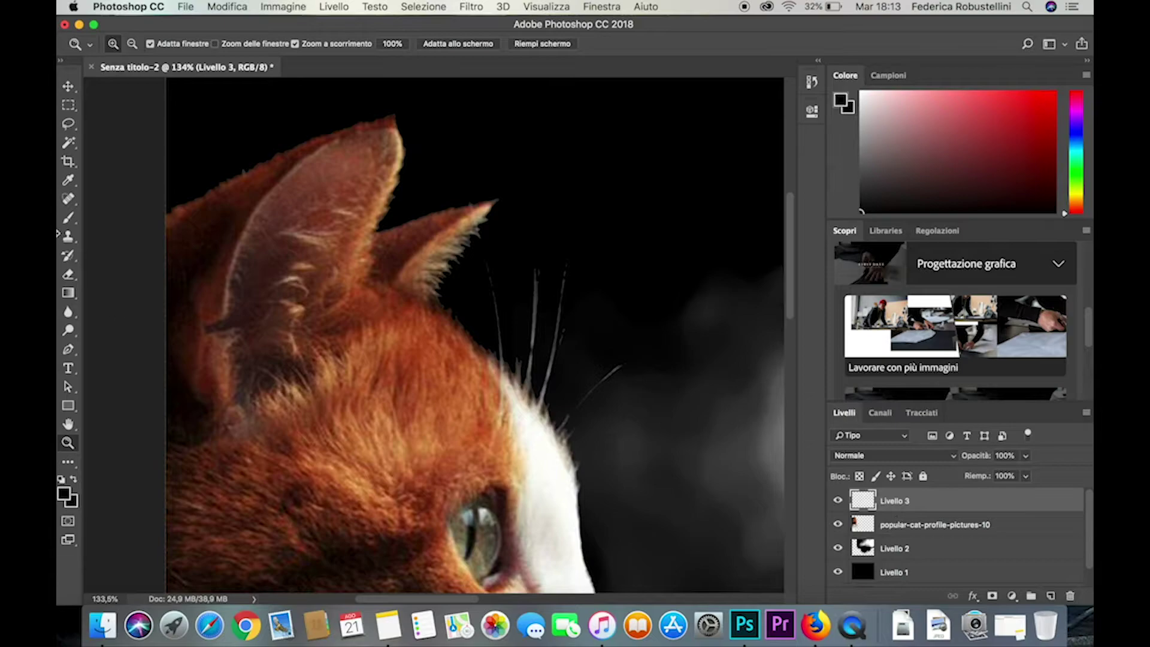
pyautogui.click(68, 218)
pyautogui.click(130, 44)
pyautogui.click(62, 493)
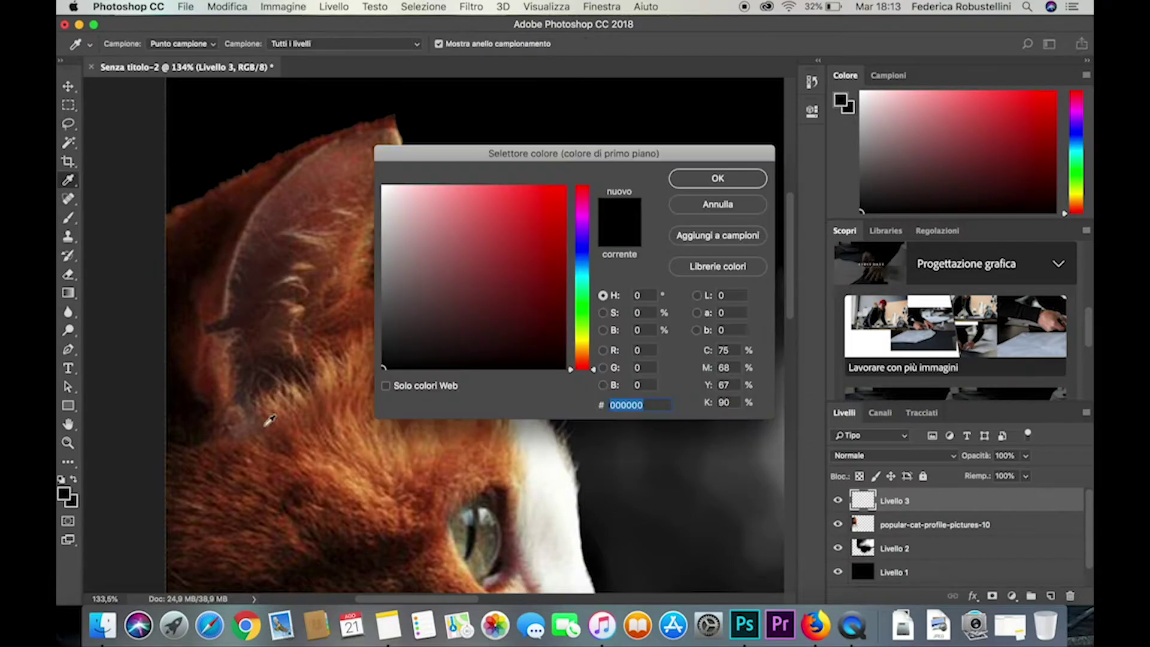
pyautogui.click(581, 281)
pyautogui.click(525, 186)
# Trace both ears and the head contour in cyan, with fur strokes inside the left ear.
pyautogui.press('Return')
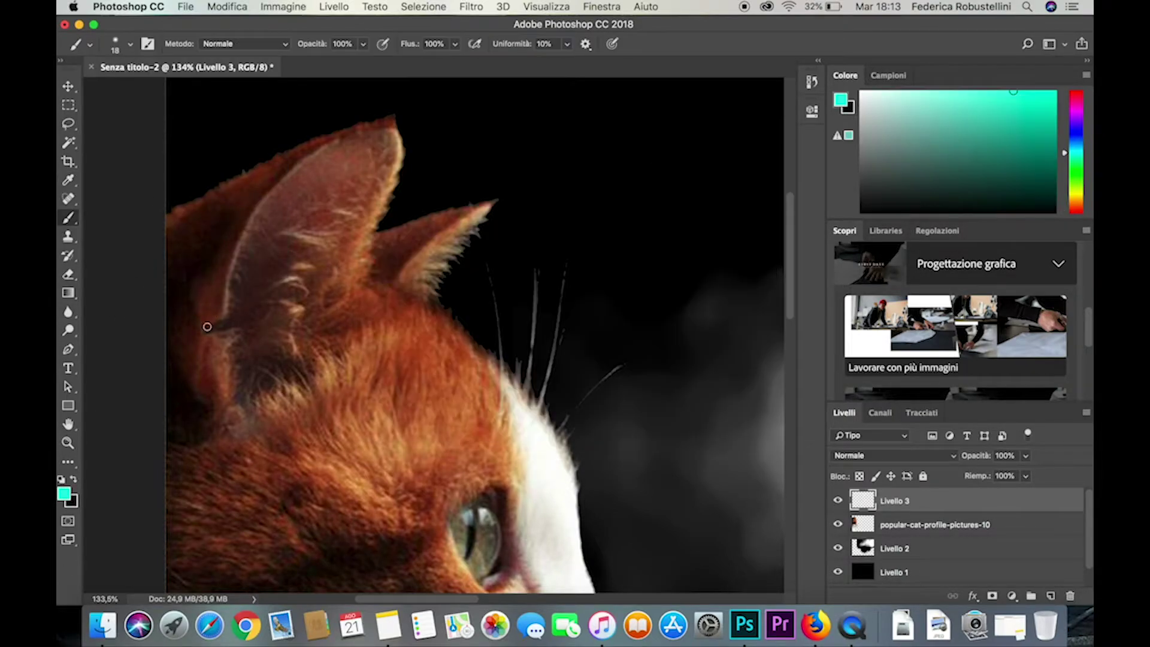
pyautogui.moveTo(205, 326)
pyautogui.mouseDown()
pyautogui.moveTo(393, 124)
pyautogui.moveTo(227, 427)
pyautogui.mouseUp()
pyautogui.moveTo(167, 227); pyautogui.dragTo(357, 282)
pyautogui.moveTo(372, 236)
pyautogui.mouseDown()
pyautogui.moveTo(484, 210)
pyautogui.moveTo(400, 289)
pyautogui.mouseUp()
pyautogui.moveTo(486, 211); pyautogui.dragTo(430, 306)
pyautogui.moveTo(359, 282)
pyautogui.mouseDown()
pyautogui.moveTo(440, 312)
pyautogui.moveTo(509, 377)
pyautogui.mouseUp()
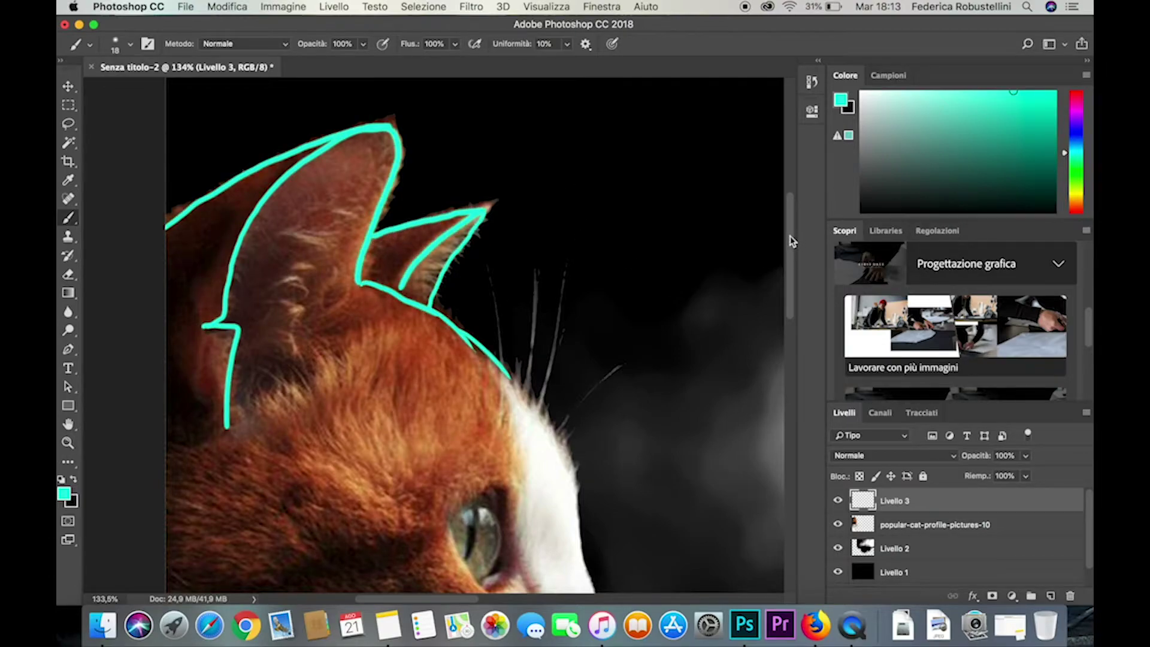
pyautogui.scroll(-5, 791, 240)
pyautogui.moveTo(263, 305)
pyautogui.mouseDown()
pyautogui.moveTo(392, 240)
pyautogui.moveTo(315, 246)
pyautogui.mouseUp()
pyautogui.moveTo(368, 186); pyautogui.dragTo(443, 129)
pyautogui.moveTo(171, 275)
pyautogui.mouseDown()
pyautogui.moveTo(206, 336)
pyautogui.moveTo(203, 149)
pyautogui.mouseUp()
pyautogui.scroll(6, 770, 278)
pyautogui.moveTo(318, 264); pyautogui.dragTo(279, 342)
pyautogui.moveTo(292, 286); pyautogui.dragTo(320, 268)
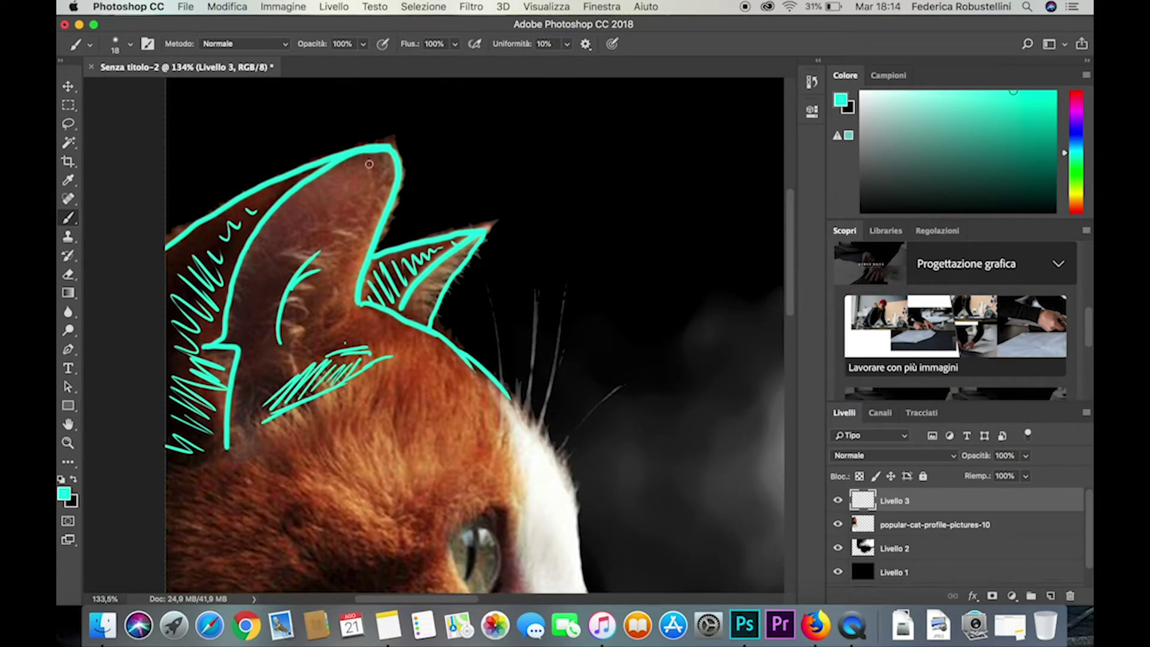
# Continue sketching cyan contour strokes over the cat's head.
pyautogui.scroll(-5, 641, 291)
pyautogui.scroll(-4, 641, 291)
pyautogui.moveTo(508, 245); pyautogui.dragTo(494, 117)
pyautogui.moveTo(542, 255); pyautogui.dragTo(535, 135)
pyautogui.moveTo(548, 251); pyautogui.dragTo(566, 116)
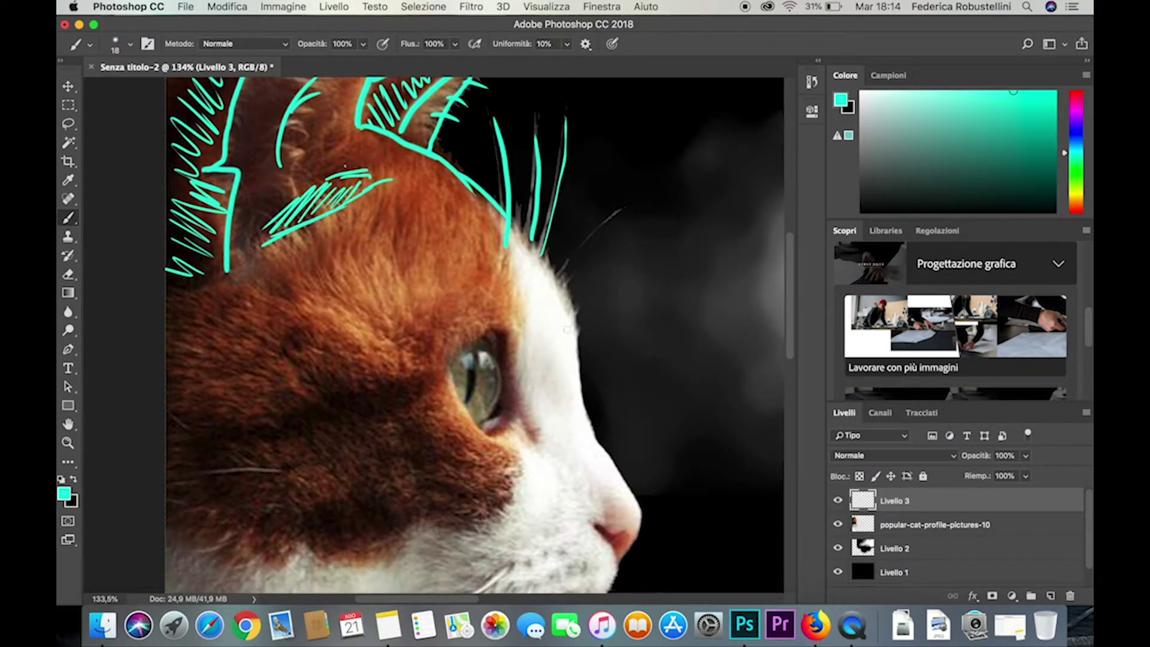
pyautogui.moveTo(559, 273); pyautogui.dragTo(617, 223)
pyautogui.moveTo(515, 227); pyautogui.dragTo(635, 524)
# Add cyan strokes along the cheek fur edge.
pyautogui.scroll(-5, 713, 361)
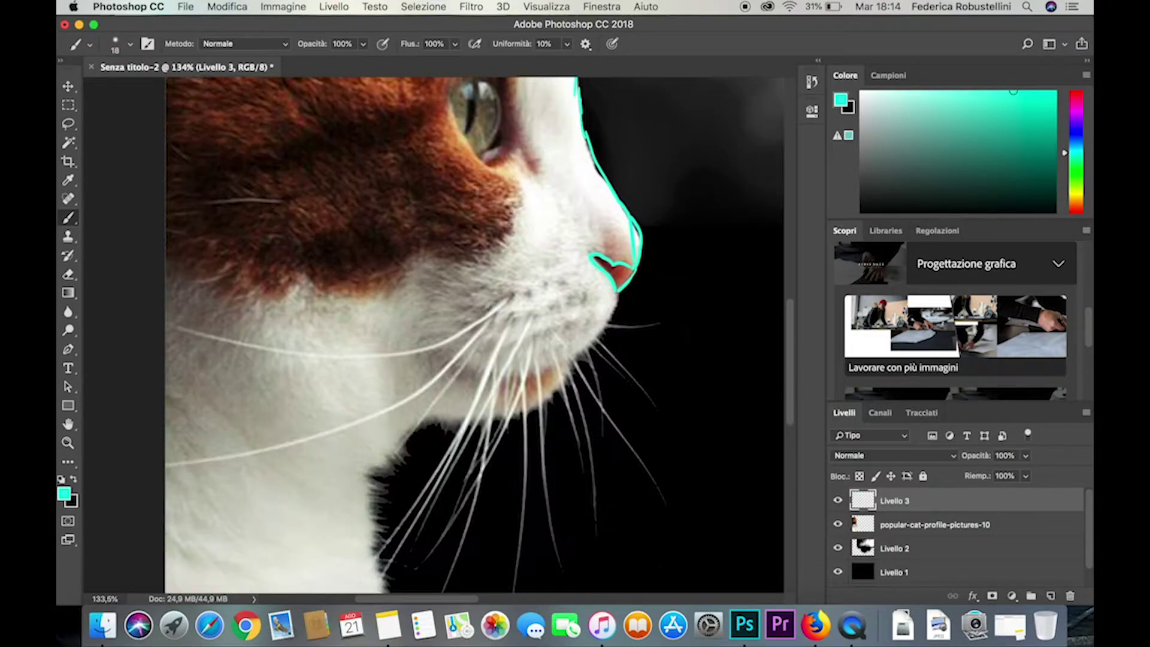
pyautogui.scroll(-5, 777, 354)
pyautogui.moveTo(429, 354)
pyautogui.mouseDown()
pyautogui.moveTo(572, 372)
pyautogui.moveTo(617, 297)
pyautogui.mouseUp()
pyautogui.moveTo(430, 422)
pyautogui.mouseDown()
pyautogui.moveTo(571, 372)
pyautogui.moveTo(376, 503)
pyautogui.mouseUp()
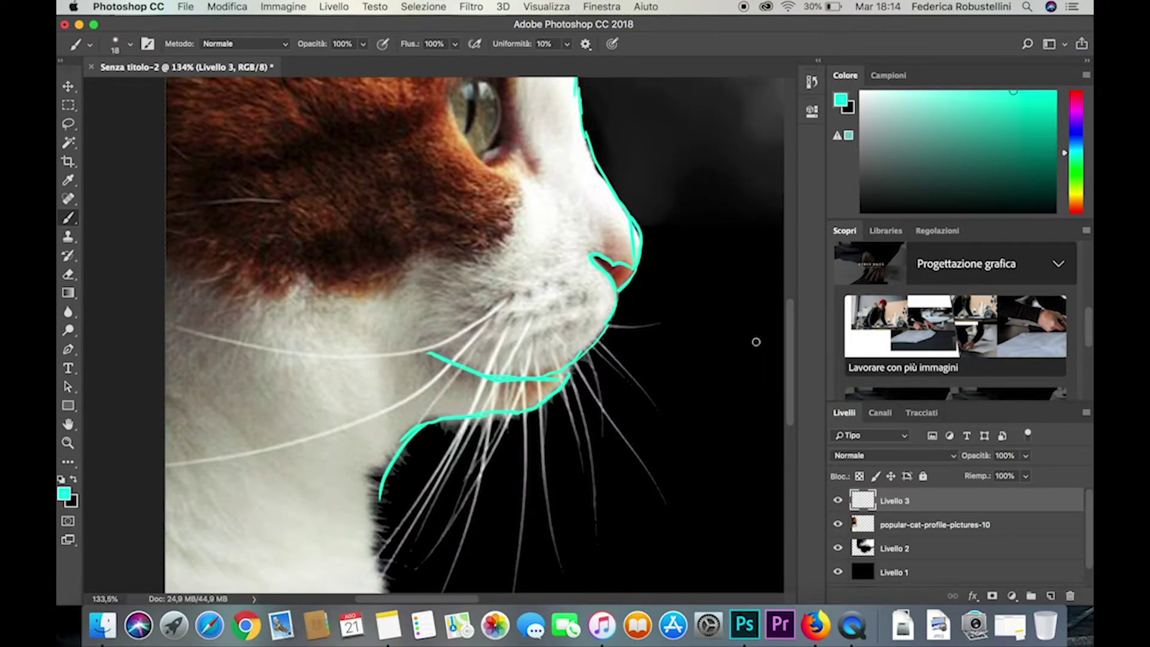
pyautogui.scroll(-5, 761, 347)
pyautogui.moveTo(367, 273)
pyautogui.mouseDown()
pyautogui.moveTo(396, 466)
pyautogui.moveTo(396, 317)
pyautogui.mouseUp()
pyautogui.scroll(-5, 793, 441)
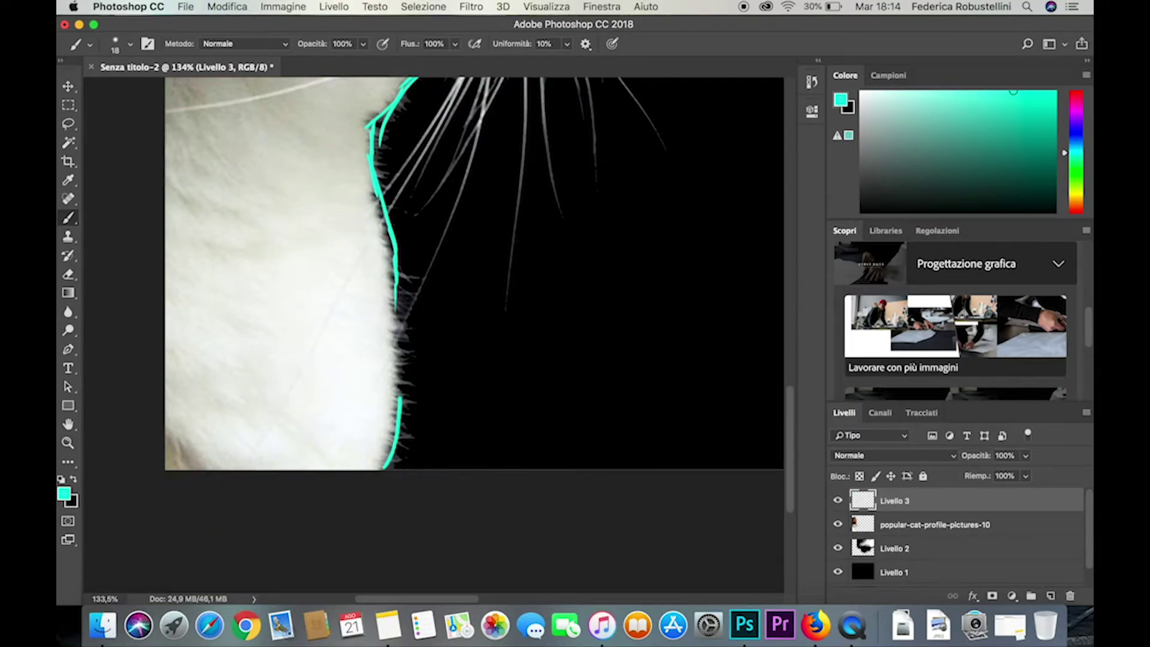
pyautogui.scroll(6, 473, 336)
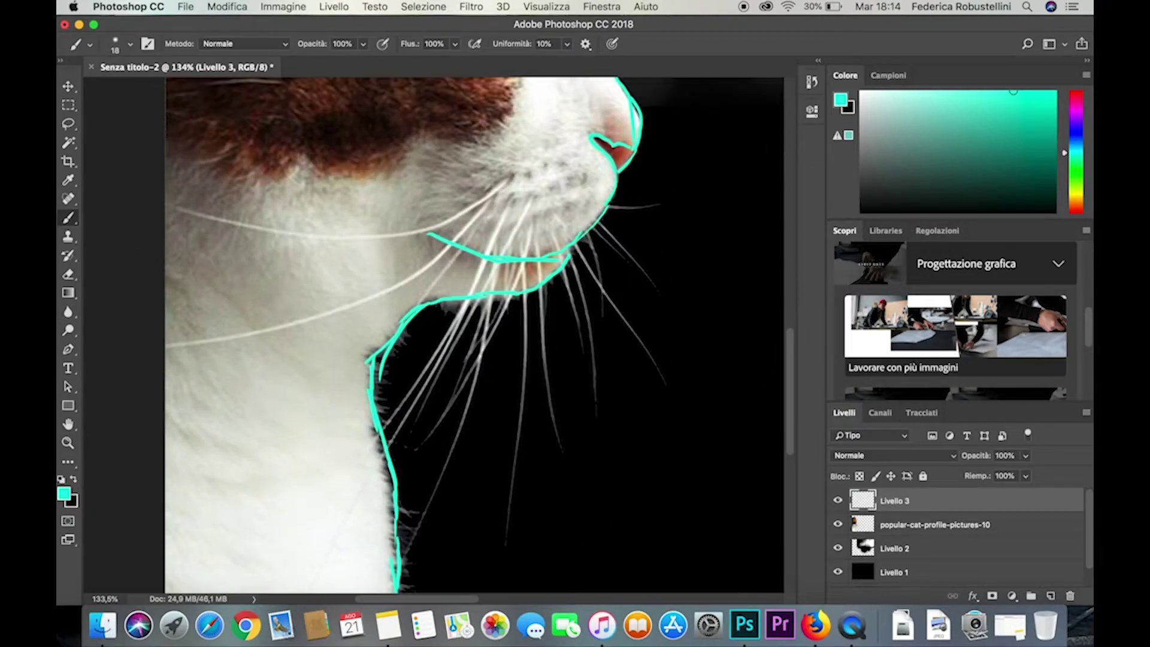
# Trace the whiskers fanning from the muzzle and chin in cyan.
pyautogui.moveTo(504, 186)
pyautogui.mouseDown()
pyautogui.moveTo(228, 200)
pyautogui.moveTo(191, 347)
pyautogui.mouseUp()
pyautogui.moveTo(479, 239); pyautogui.dragTo(383, 422)
pyautogui.moveTo(503, 215); pyautogui.dragTo(402, 413)
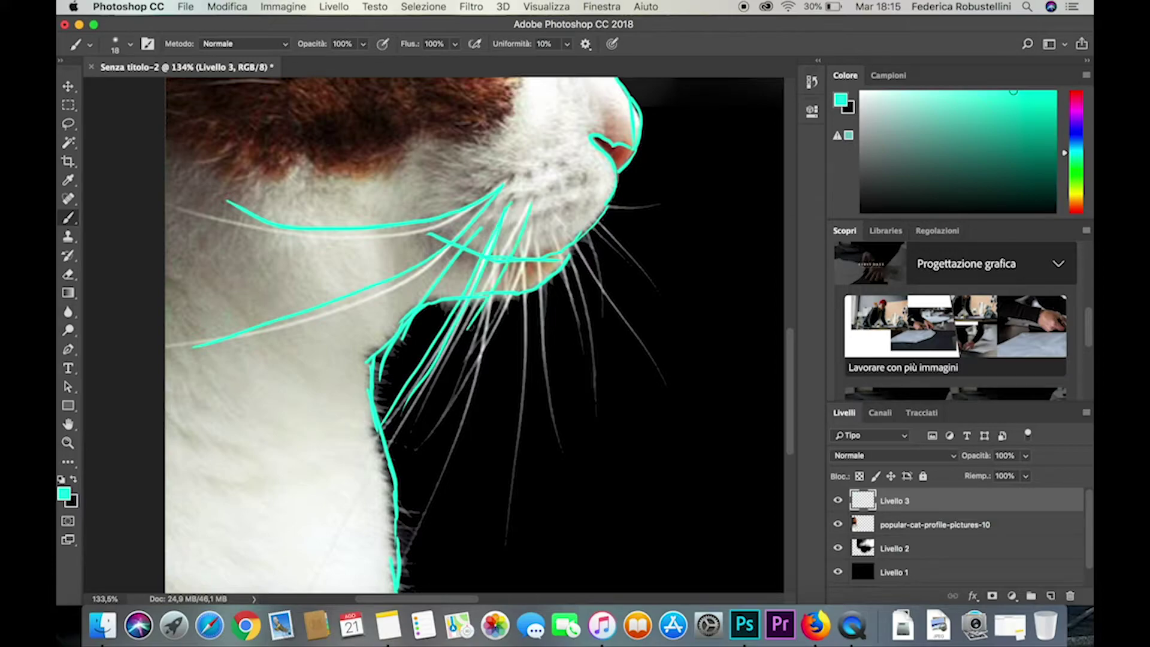
pyautogui.moveTo(527, 261); pyautogui.dragTo(452, 389)
pyautogui.moveTo(497, 294); pyautogui.dragTo(413, 539)
pyautogui.moveTo(526, 264)
pyautogui.mouseDown()
pyautogui.moveTo(488, 533)
pyautogui.moveTo(555, 477)
pyautogui.mouseUp()
pyautogui.moveTo(567, 248); pyautogui.dragTo(586, 388)
pyautogui.moveTo(596, 219)
pyautogui.mouseDown()
pyautogui.moveTo(662, 373)
pyautogui.moveTo(603, 319)
pyautogui.mouseUp()
pyautogui.moveTo(602, 218); pyautogui.dragTo(648, 287)
pyautogui.moveTo(608, 208); pyautogui.dragTo(639, 217)
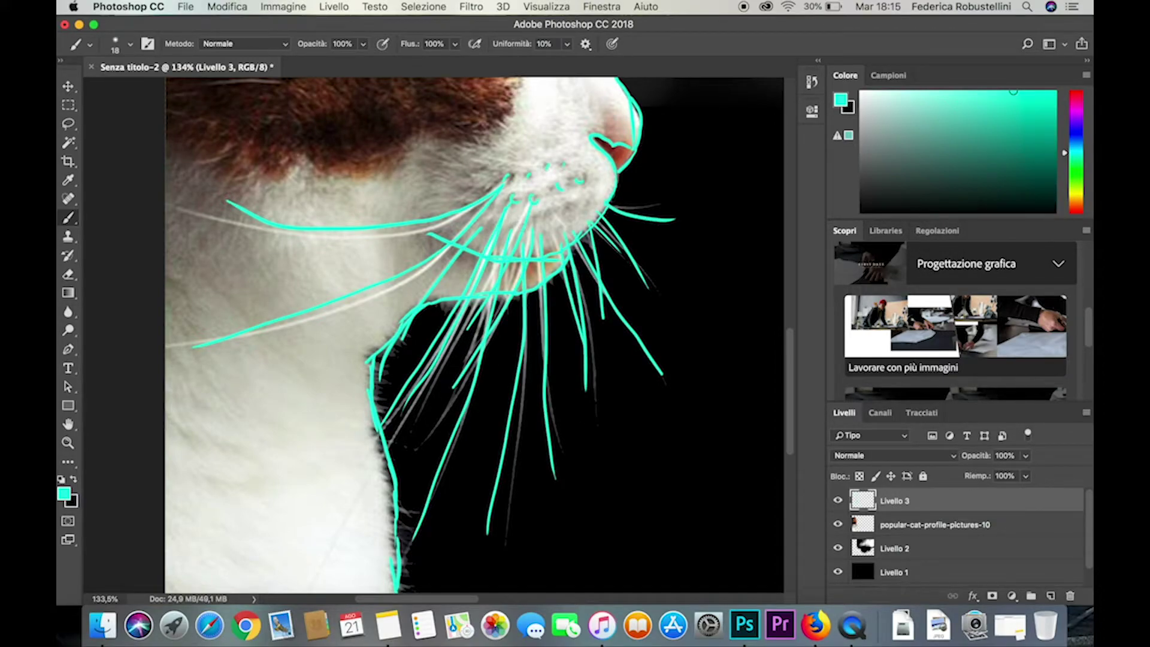
# Trace the eye's upper lid and edges plus nearby contour lines in cyan.
pyautogui.scroll(5, 473, 335)
pyautogui.moveTo(510, 235)
pyautogui.mouseDown()
pyautogui.moveTo(404, 323)
pyautogui.moveTo(168, 324)
pyautogui.mouseUp()
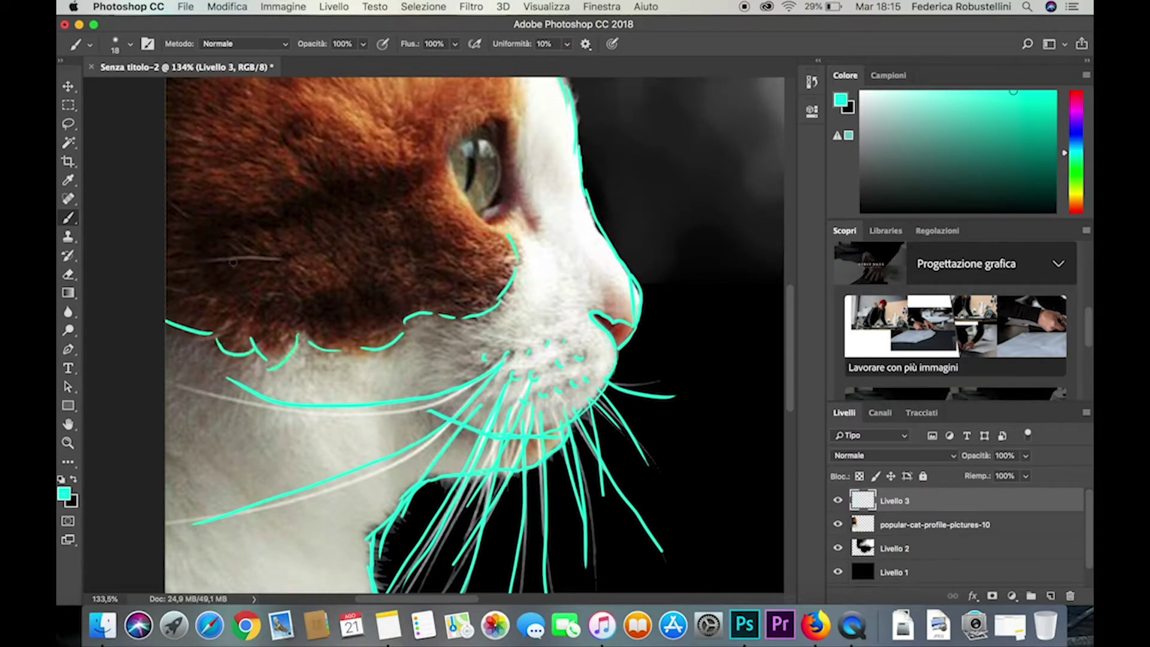
pyautogui.moveTo(219, 258); pyautogui.dragTo(279, 255)
pyautogui.moveTo(173, 208); pyautogui.dragTo(184, 217)
pyautogui.moveTo(298, 231)
pyautogui.mouseDown()
pyautogui.moveTo(408, 179)
pyautogui.moveTo(515, 216)
pyautogui.mouseUp()
pyautogui.moveTo(791, 348); pyautogui.dragTo(791, 314)
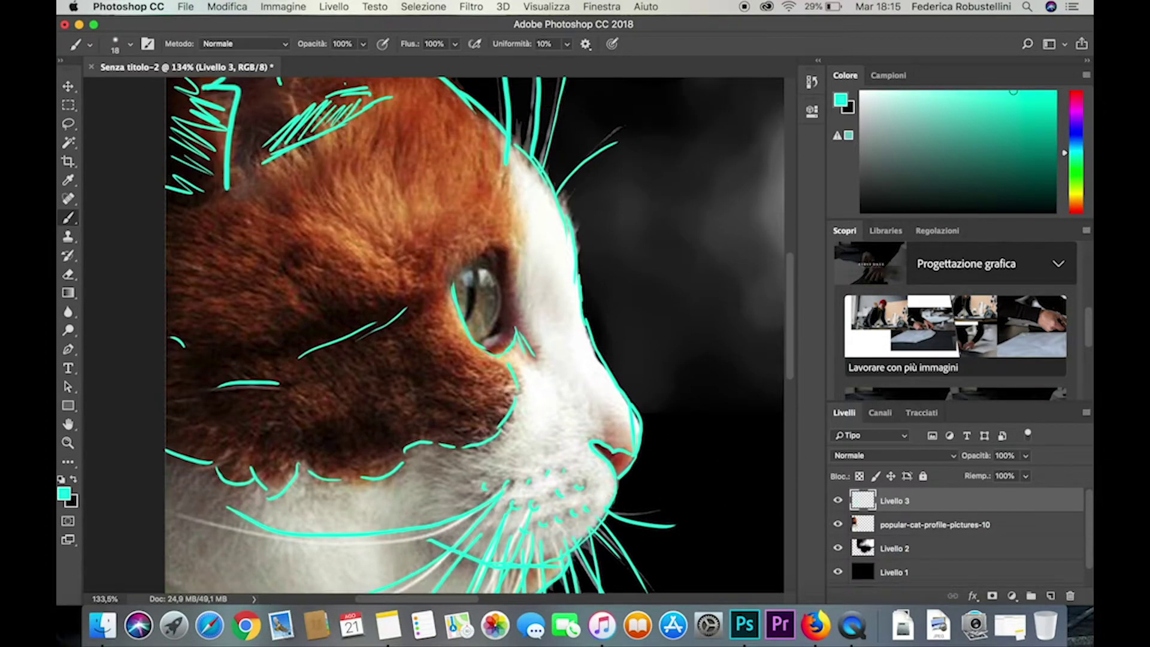
pyautogui.moveTo(508, 250); pyautogui.dragTo(522, 332)
pyautogui.moveTo(460, 270)
pyautogui.mouseDown()
pyautogui.moveTo(507, 249)
pyautogui.moveTo(499, 335)
pyautogui.mouseUp()
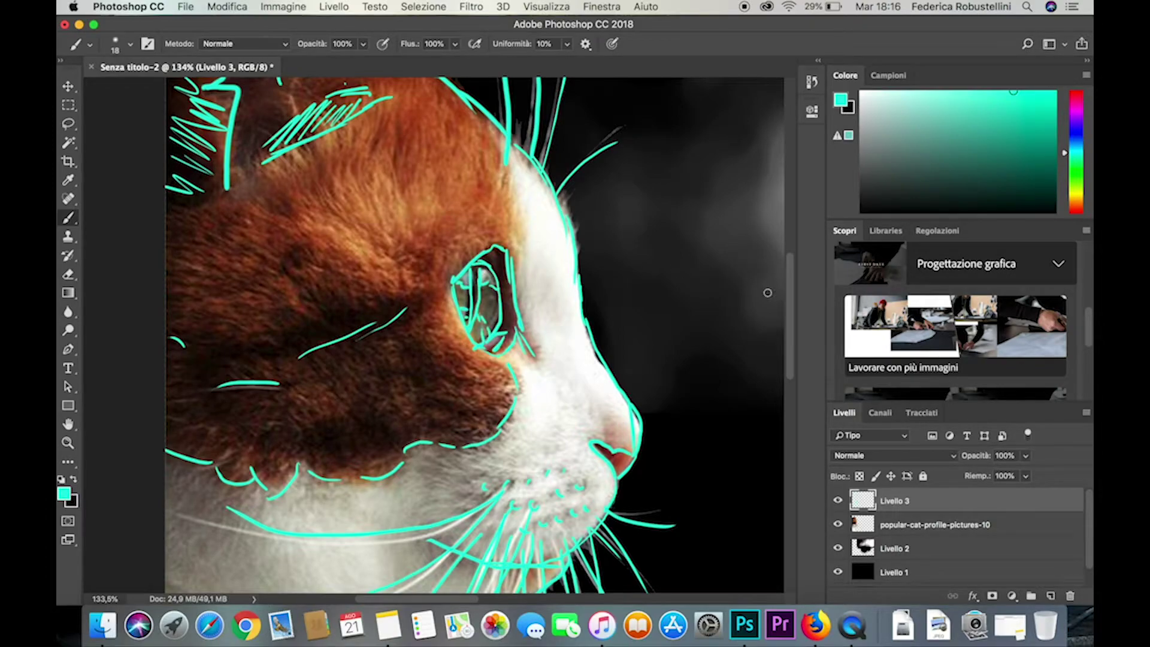
pyautogui.scroll(3, 767, 293)
pyautogui.moveTo(398, 283); pyautogui.dragTo(443, 349)
pyautogui.moveTo(401, 335); pyautogui.dragTo(434, 323)
pyautogui.moveTo(384, 368); pyautogui.dragTo(432, 363)
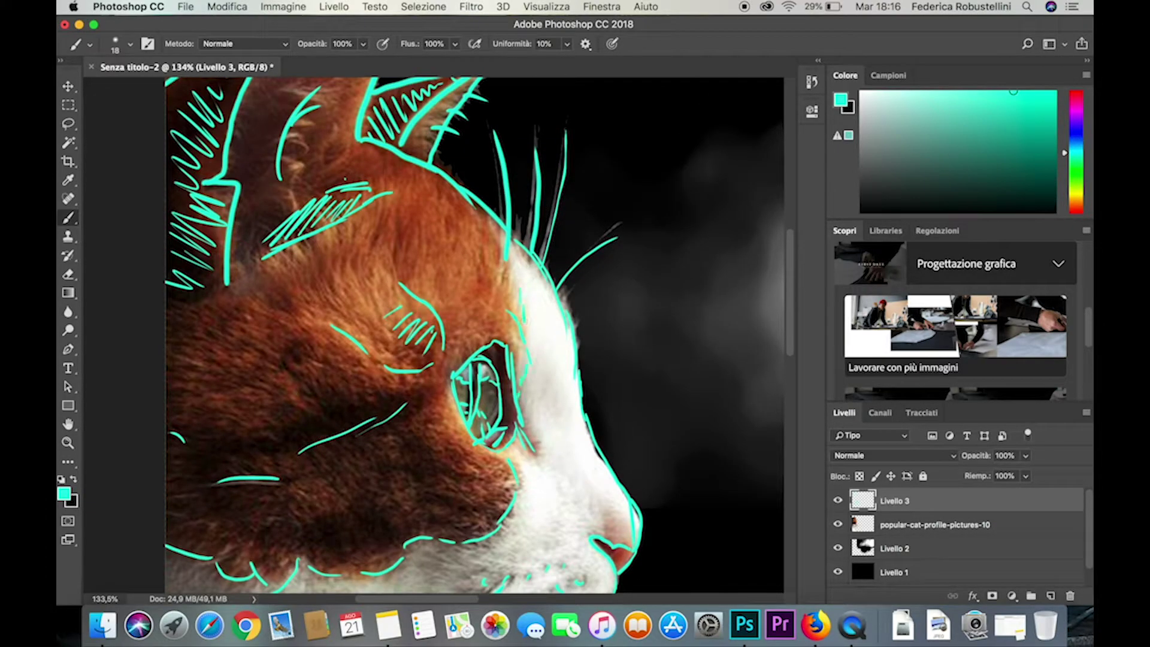
# Hatch the fur near the ear and sketch strokes and lines across the cheek.
pyautogui.moveTo(312, 144); pyautogui.dragTo(287, 177)
pyautogui.moveTo(232, 276); pyautogui.dragTo(294, 304)
pyautogui.moveTo(246, 257); pyautogui.dragTo(280, 282)
pyautogui.moveTo(288, 350); pyautogui.dragTo(300, 365)
pyautogui.moveTo(232, 442); pyautogui.dragTo(312, 418)
pyautogui.moveTo(312, 413); pyautogui.dragTo(425, 397)
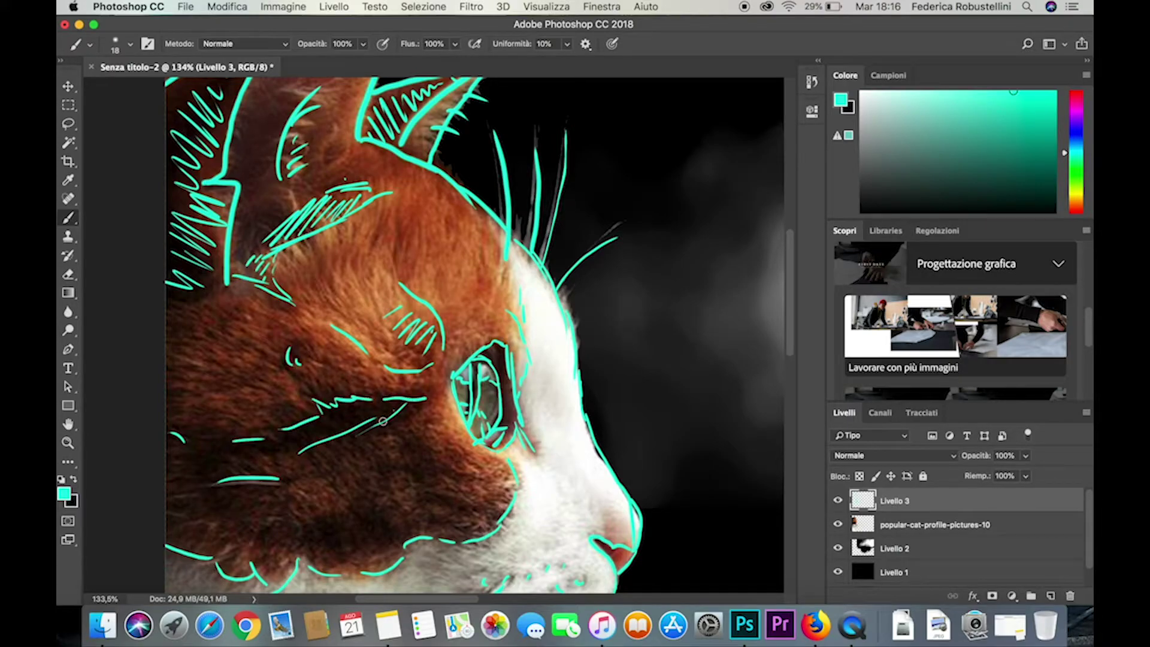
pyautogui.scroll(-5, 795, 326)
pyautogui.scroll(-5, 778, 311)
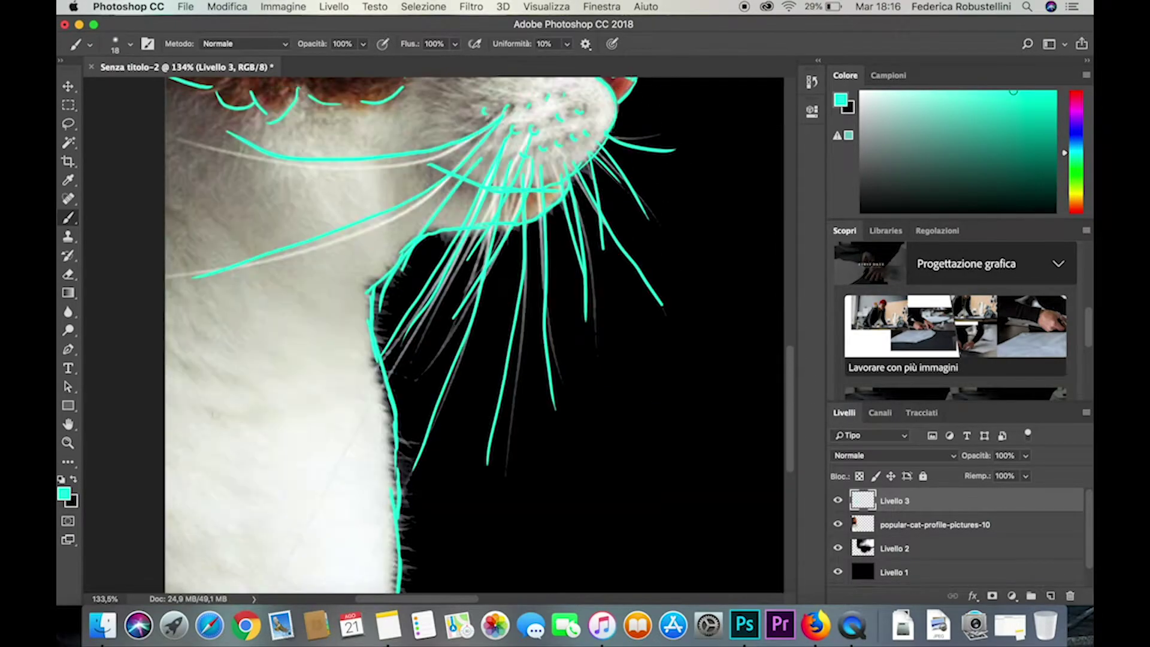
pyautogui.scroll(4, 784, 335)
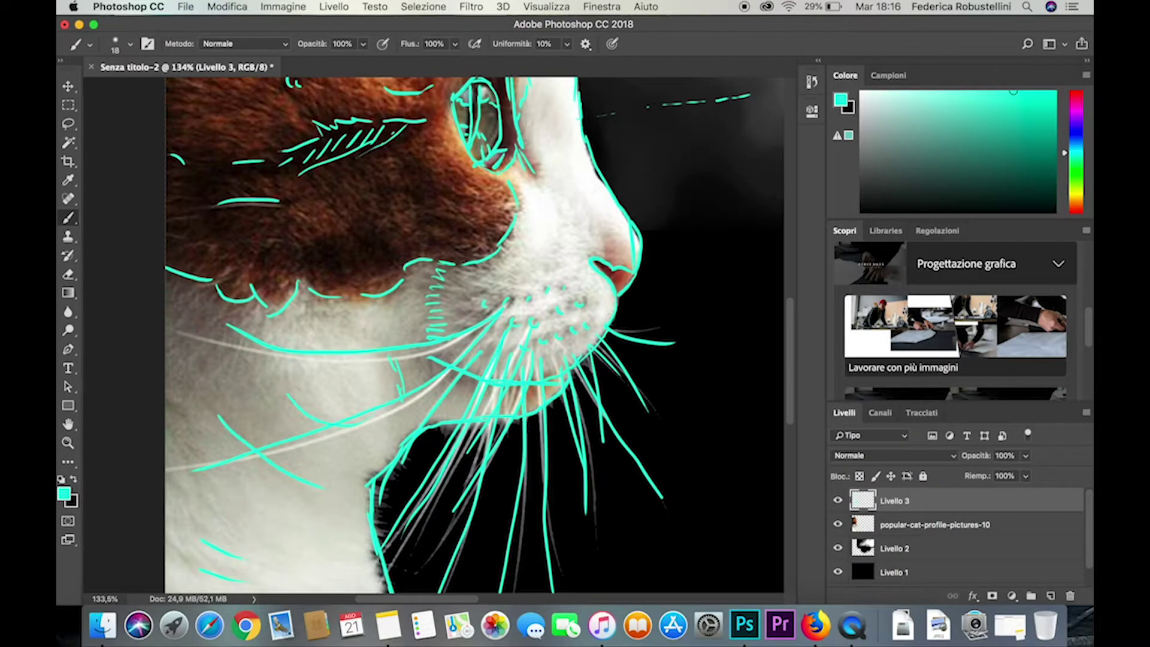
# Hide the cat photo layer and zoom in on the cat's cheek.
pyautogui.scroll(-1, 795, 371)
pyautogui.click(838, 524)
pyautogui.click(68, 442)
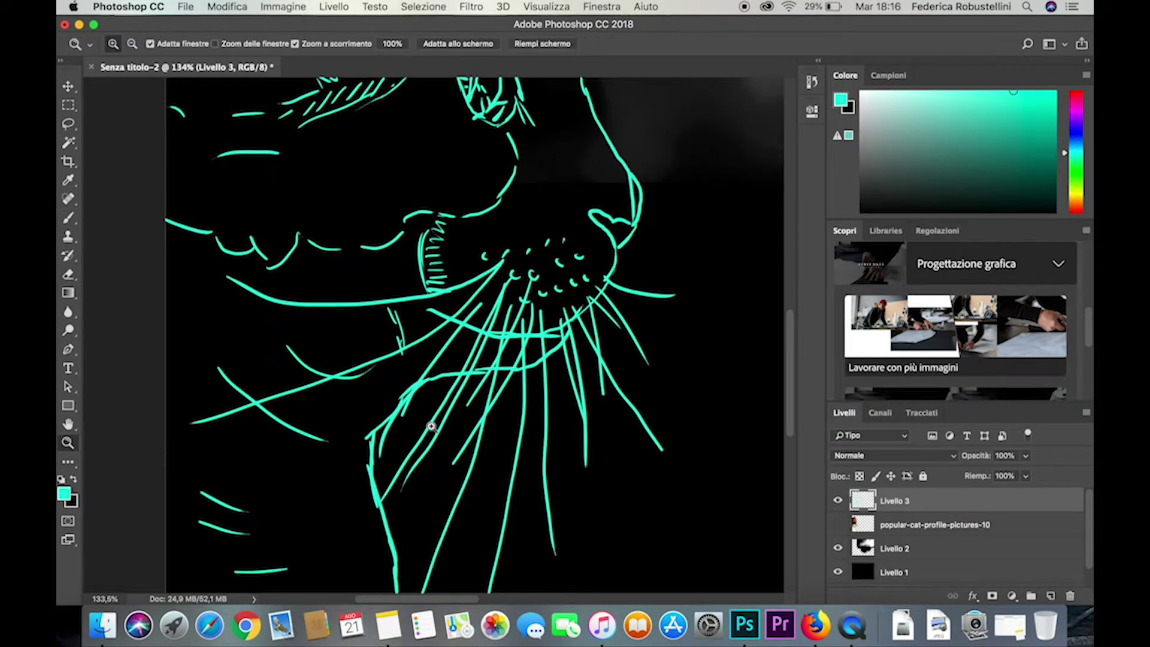
pyautogui.moveTo(449, 395); pyautogui.dragTo(368, 395)
pyautogui.moveTo(125, 314); pyautogui.dragTo(773, 476)
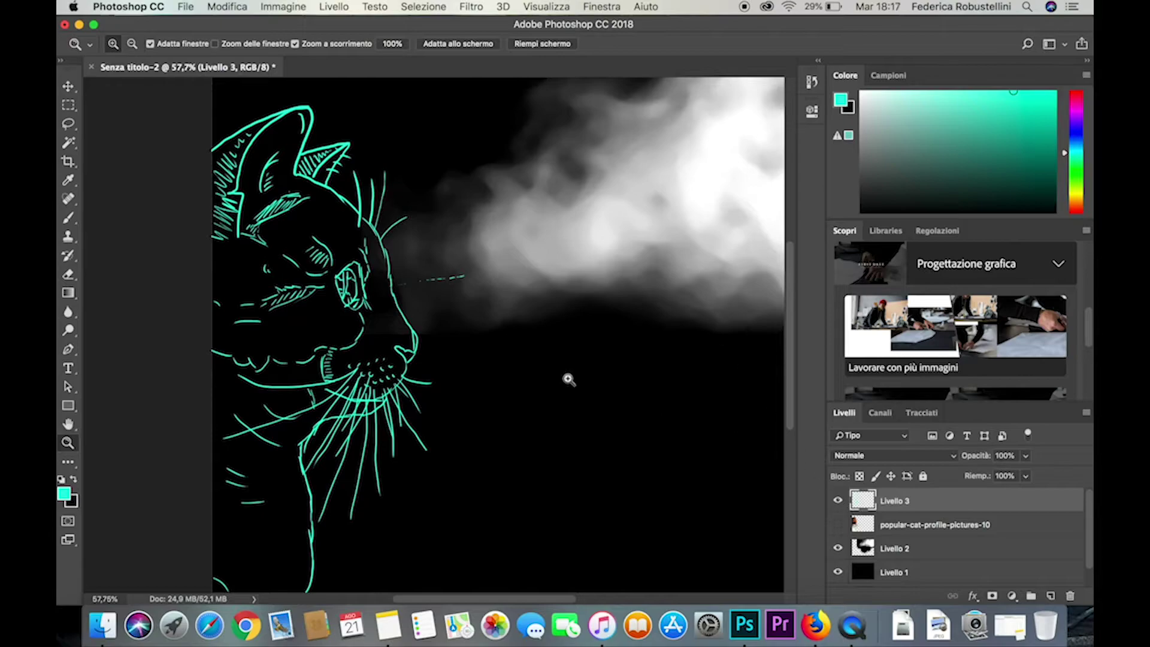
pyautogui.moveTo(317, 309); pyautogui.dragTo(827, 508)
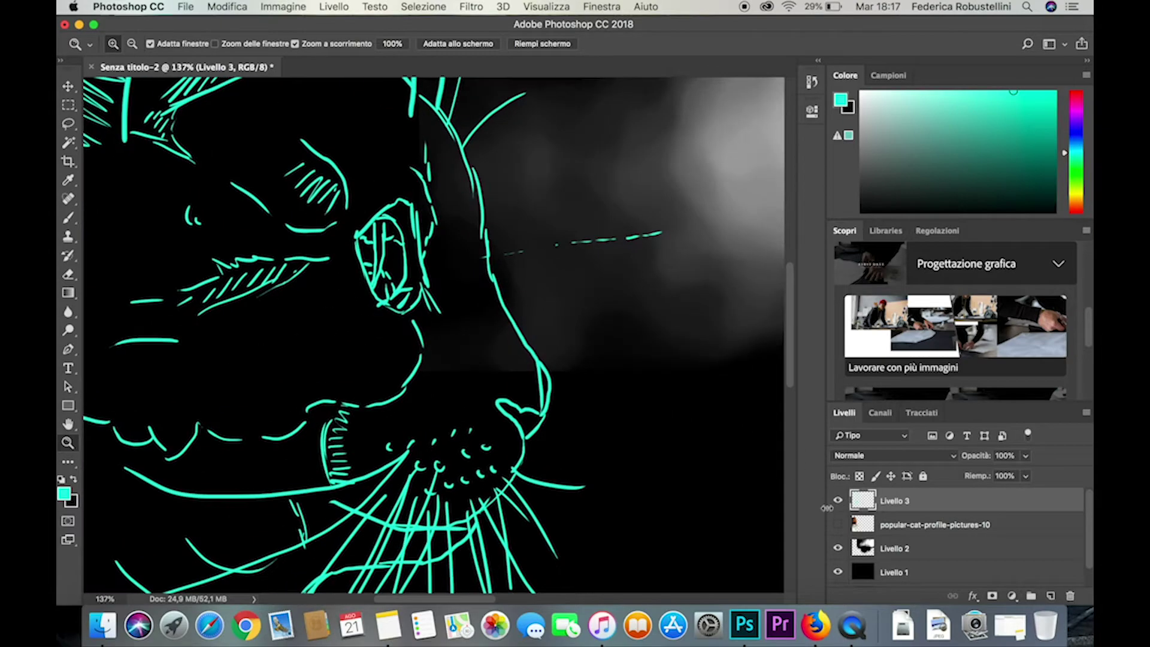
# Hide Livello 2 and toggle the black Livello 1 background off and back on.
pyautogui.click(958, 548)
pyautogui.click(838, 548)
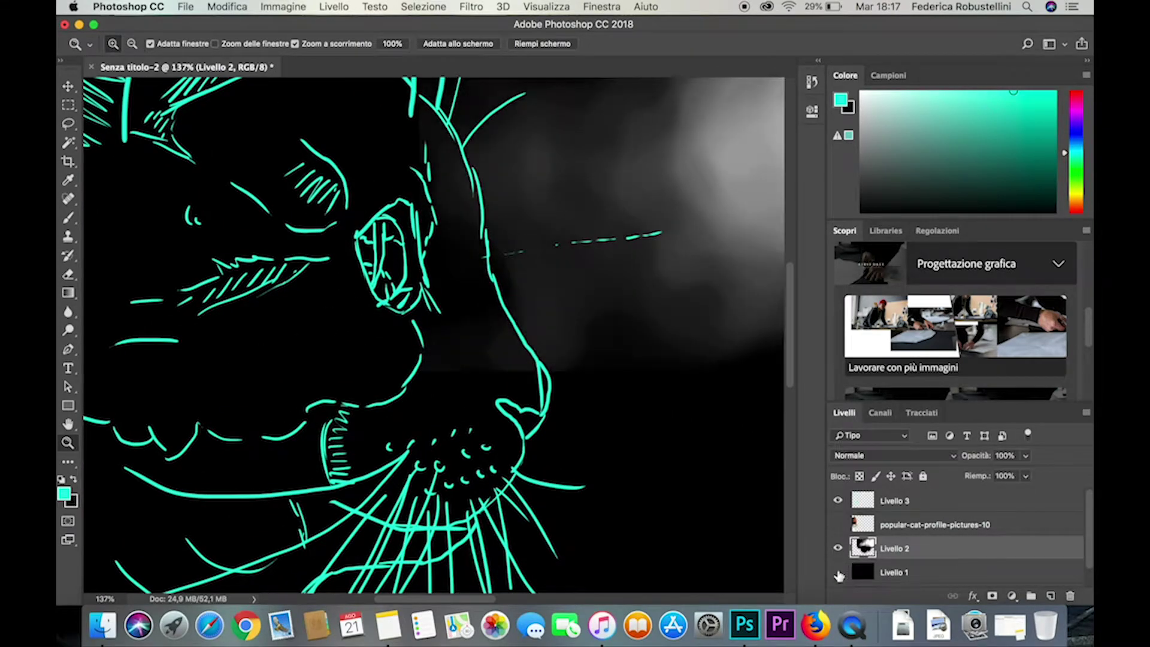
pyautogui.click(838, 572)
pyautogui.click(846, 547)
pyautogui.click(840, 569)
# Set Livello 3 opacity to 57% and hide Livello 1 to show the sketch on white.
pyautogui.click(863, 508)
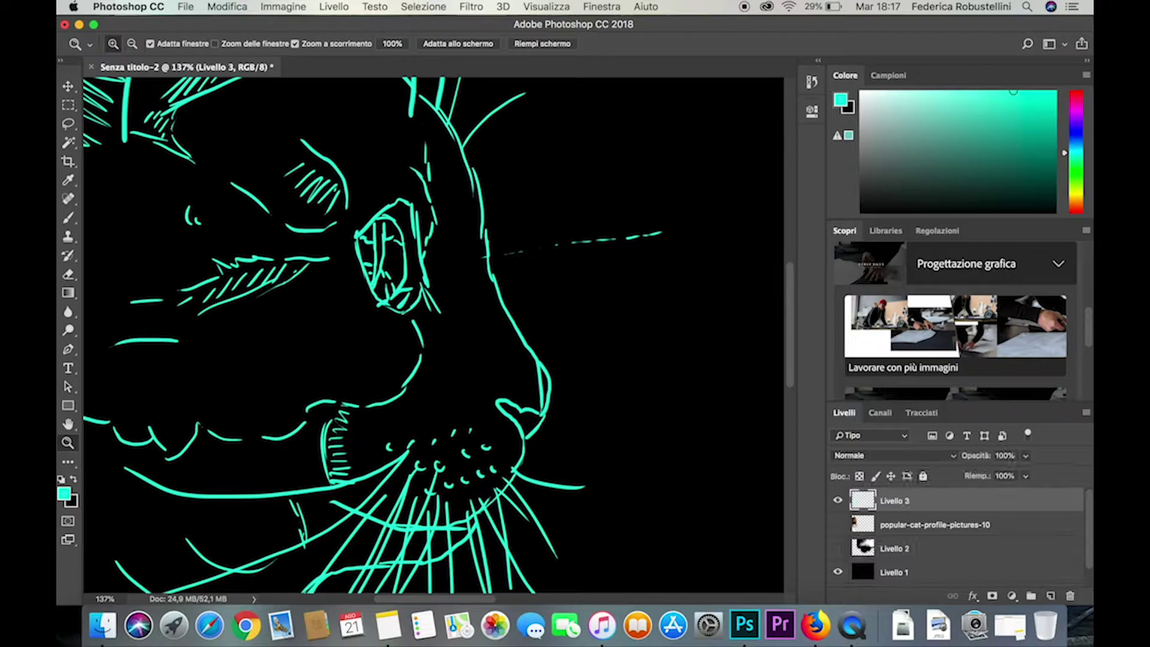
pyautogui.click(1026, 456)
pyautogui.moveTo(998, 475); pyautogui.dragTo(996, 474)
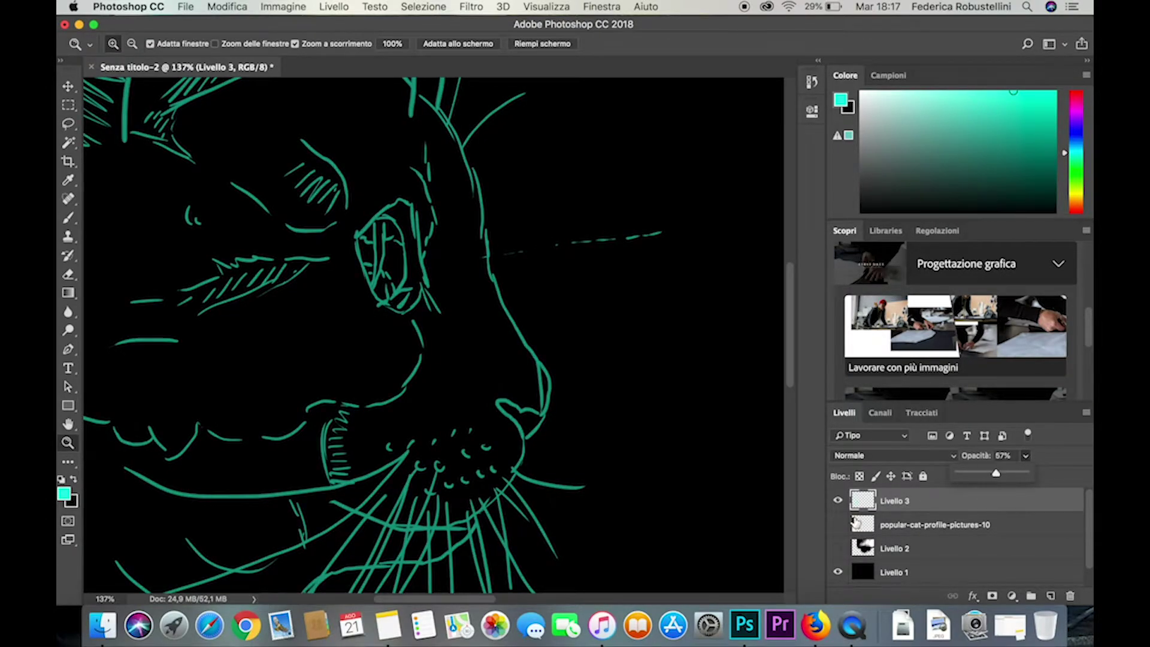
pyautogui.click(839, 573)
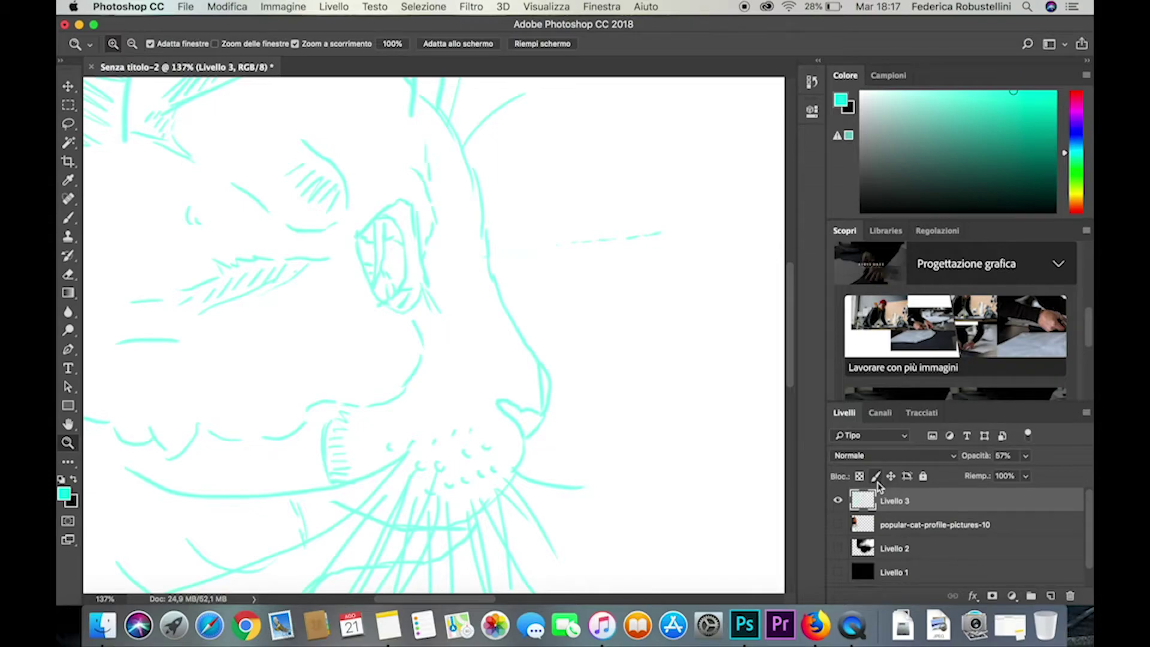
# Lock Livello 3's pixels, rename it schizzo, and add empty Livello 4 above it.
pyautogui.click(876, 476)
pyautogui.click(1050, 596)
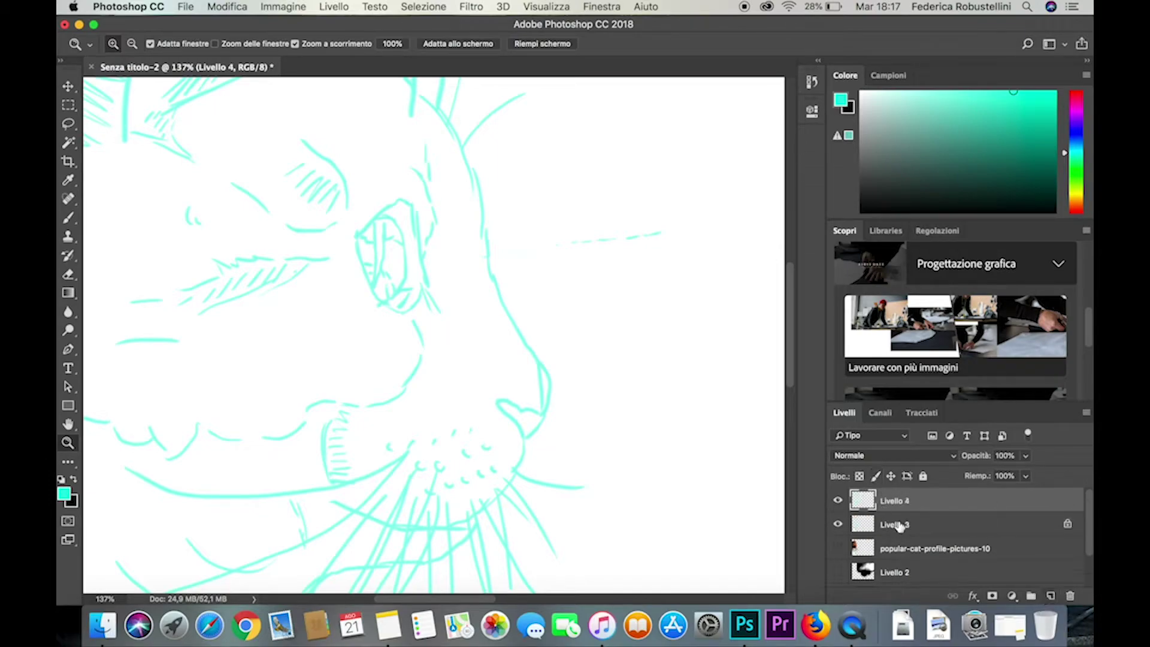
pyautogui.doubleClick(895, 524)
pyautogui.write('o')
pyautogui.press('Return')
pyautogui.click(894, 501)
# Set the brush to black, 11 px, with a hard round preset.
pyautogui.click(68, 218)
pyautogui.click(64, 493)
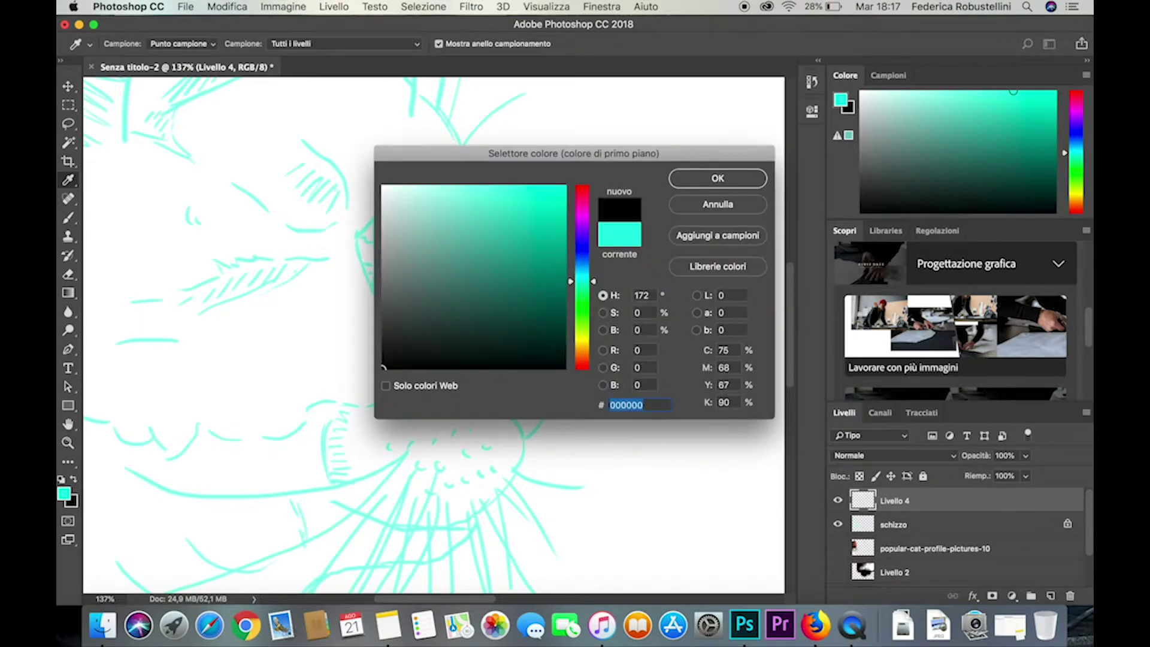
pyautogui.click(719, 178)
pyautogui.click(130, 44)
pyautogui.write('11')
pyautogui.press('Return')
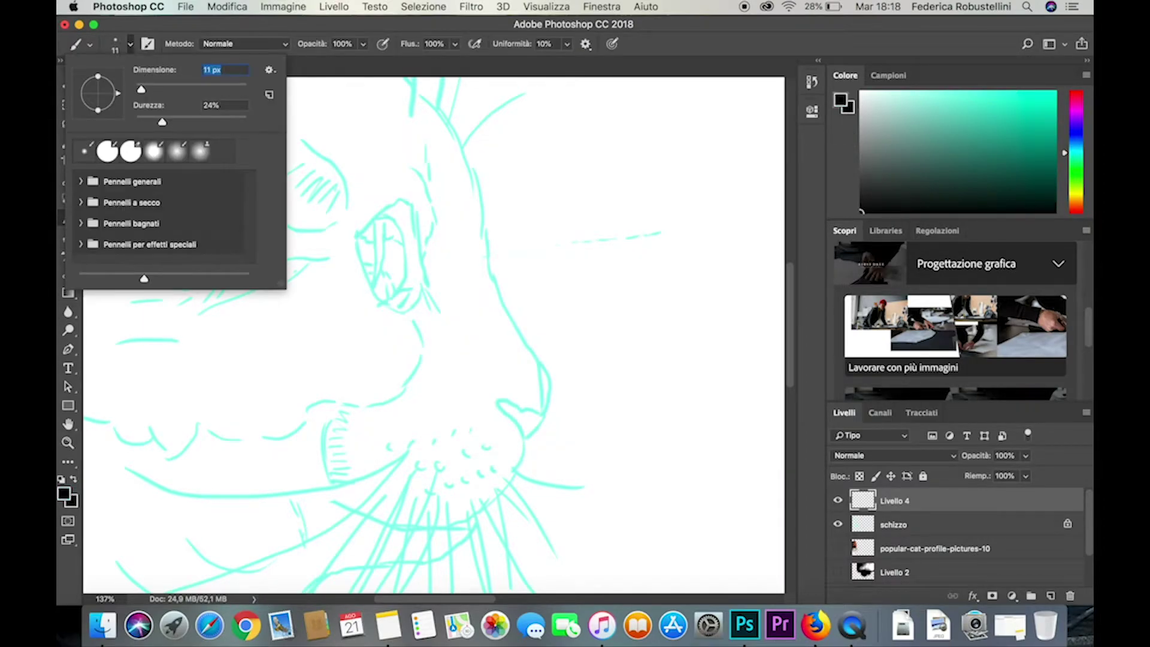
pyautogui.click(107, 152)
pyautogui.press('Return')
# Browse the general and dry brush preset folders.
pyautogui.click(130, 43)
pyautogui.click(81, 181)
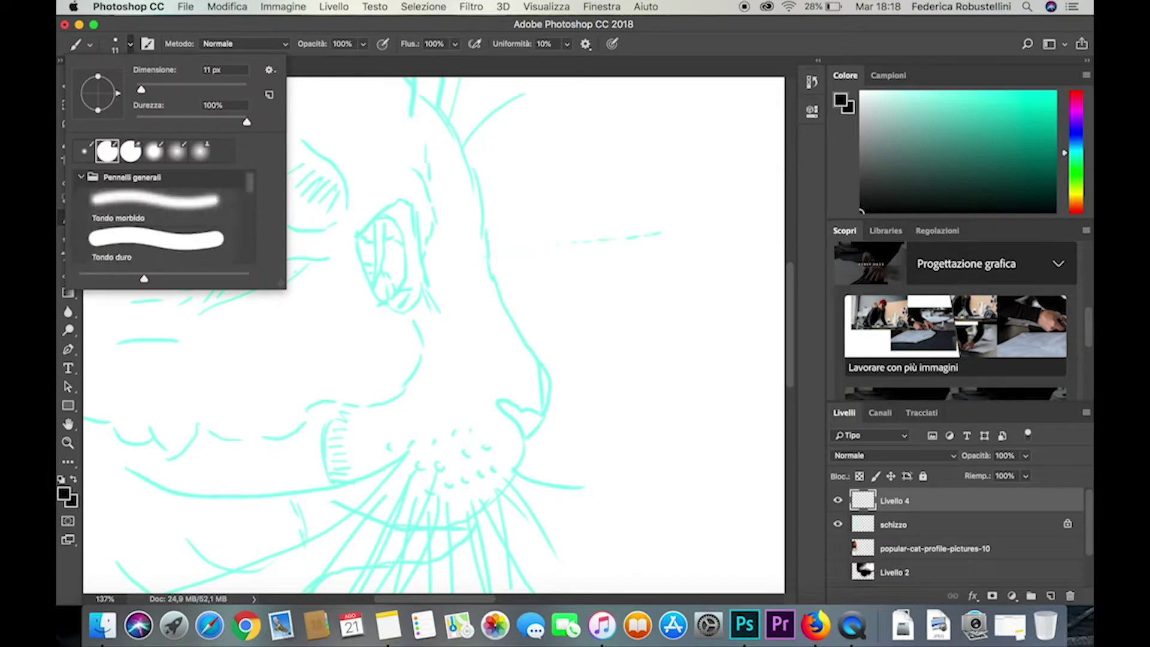
pyautogui.scroll(-2, 161, 222)
pyautogui.scroll(-2, 162, 222)
pyautogui.scroll(-2, 162, 222)
pyautogui.scroll(-2, 161, 222)
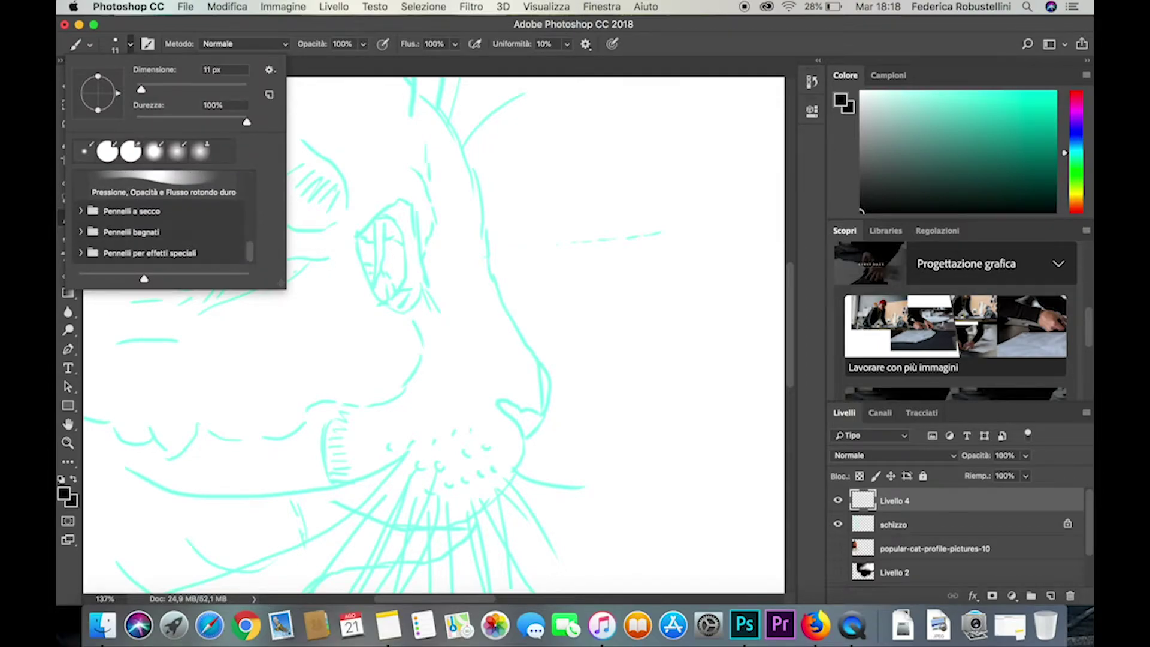
pyautogui.click(81, 211)
# Browse the wet brushes folder, then close the brush preset options.
pyautogui.scroll(-3, 162, 221)
pyautogui.click(81, 203)
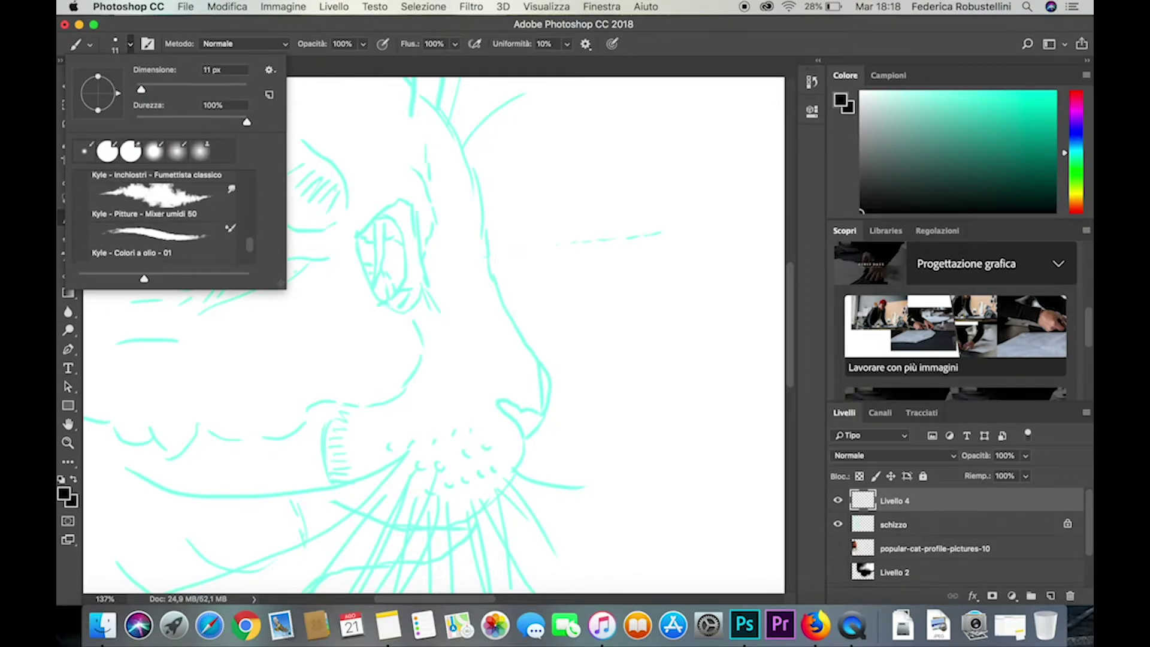
pyautogui.scroll(-2, 162, 239)
pyautogui.scroll(-2, 161, 239)
pyautogui.scroll(-2, 161, 240)
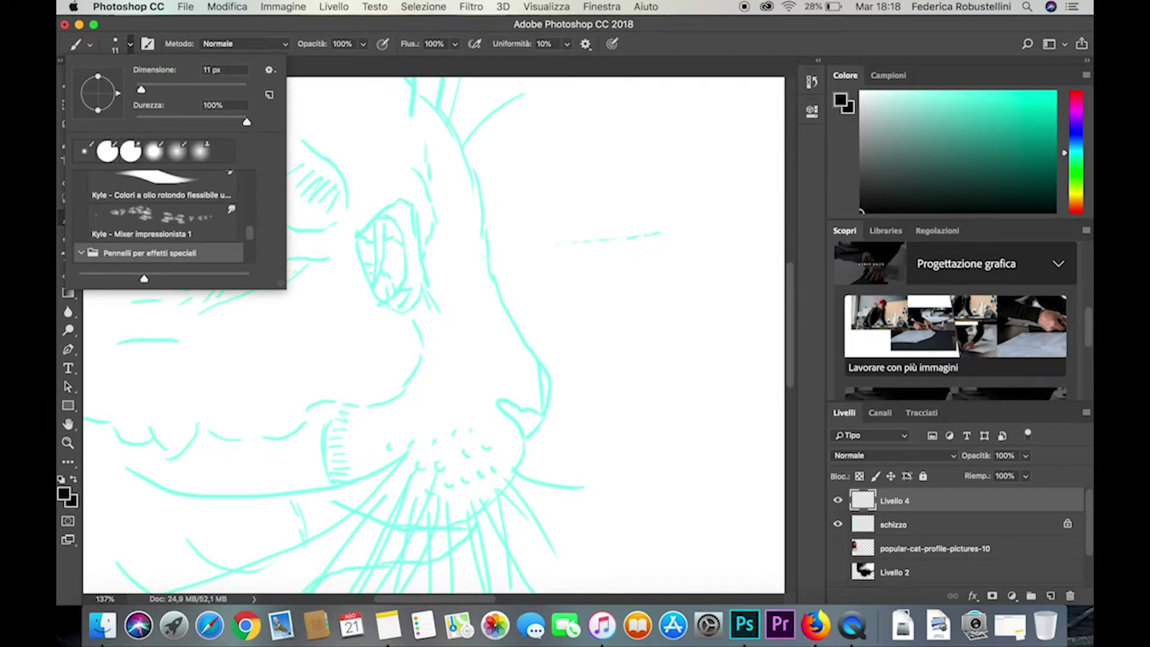
pyautogui.scroll(3, 161, 227)
pyautogui.scroll(3, 162, 228)
pyautogui.scroll(3, 162, 227)
pyautogui.scroll(3, 162, 228)
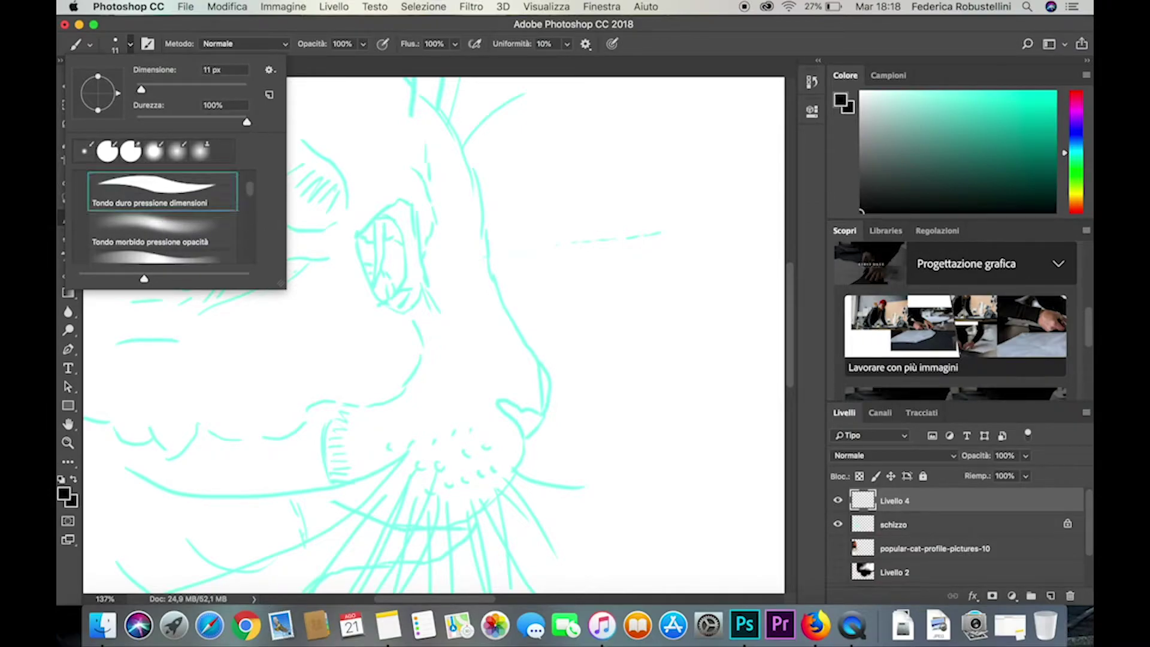
pyautogui.press('F5')
pyautogui.press('F5')
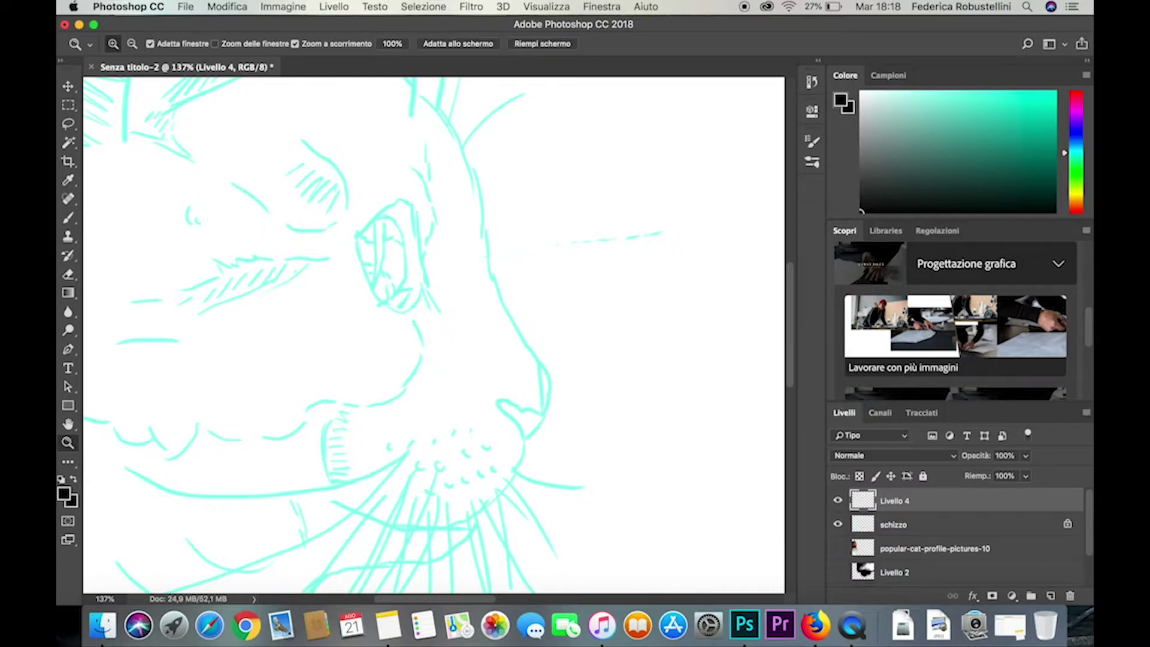
# Zoom in on the cat's eye, undo a test stroke, and set the brush size to 11 px.
pyautogui.moveTo(429, 243); pyautogui.dragTo(491, 243)
pyautogui.moveTo(312, 175)
pyautogui.mouseDown()
pyautogui.moveTo(335, 176)
pyautogui.moveTo(379, 269)
pyautogui.mouseUp()
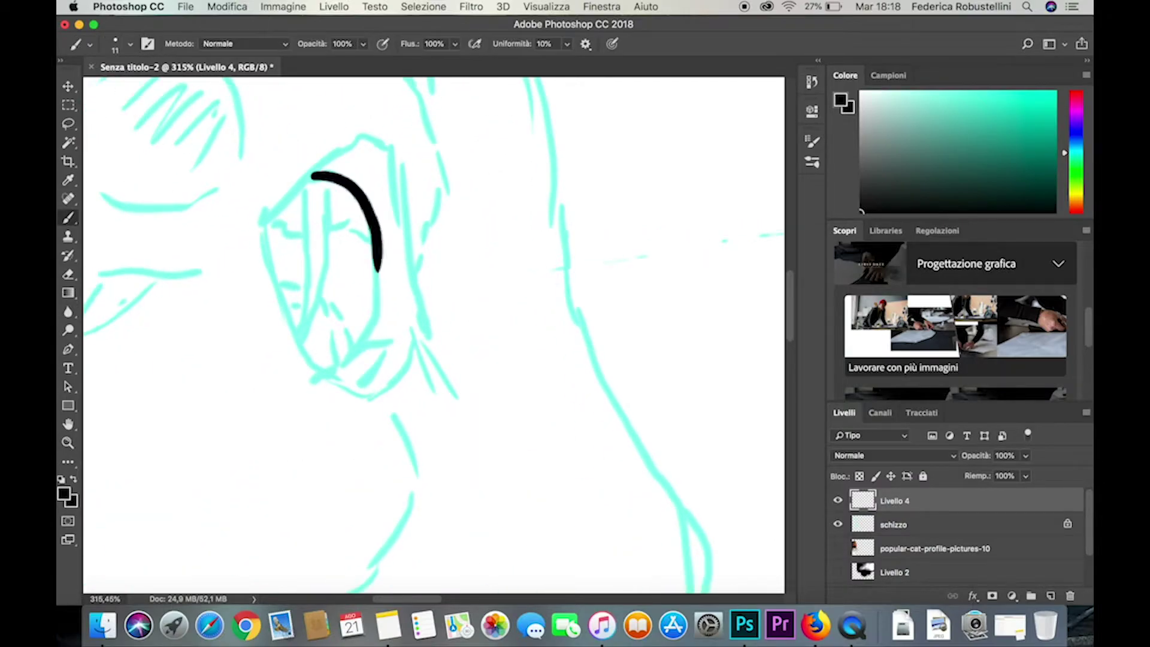
pyautogui.hotkey('ctrl', 'z')
pyautogui.click(130, 43)
pyautogui.press('Escape')
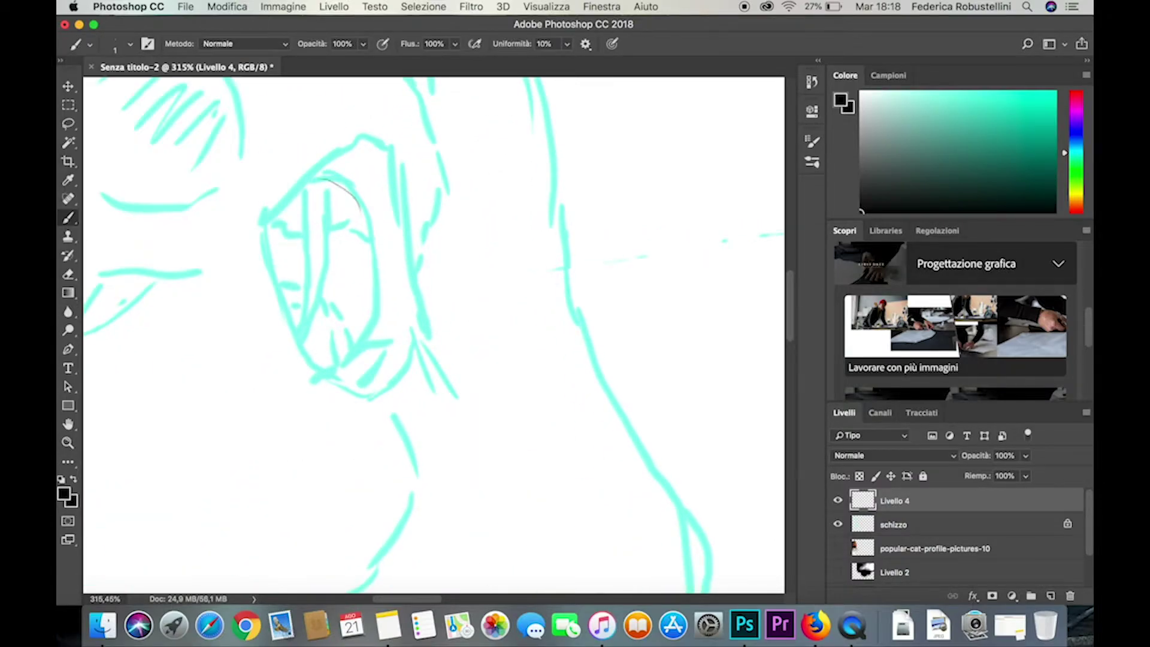
pyautogui.click(130, 43)
pyautogui.write('11')
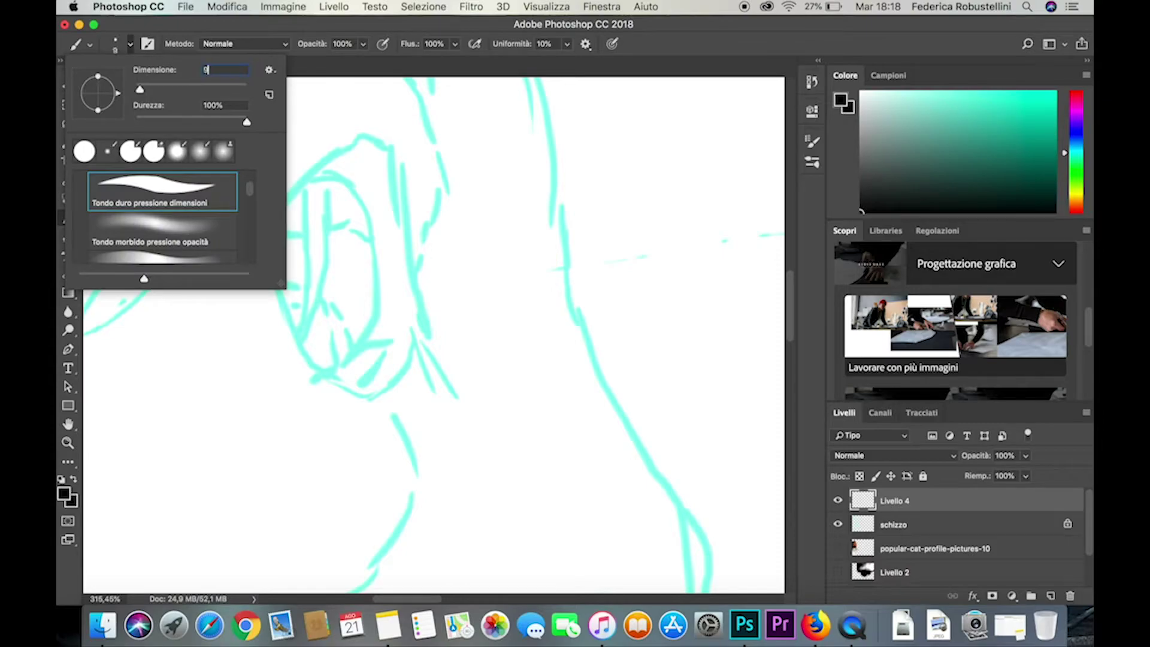
pyautogui.press('Return')
# Ink the black eye outline and the contour curves above and beside the eye.
pyautogui.moveTo(313, 177)
pyautogui.mouseDown()
pyautogui.moveTo(378, 228)
pyautogui.moveTo(334, 374)
pyautogui.mouseUp()
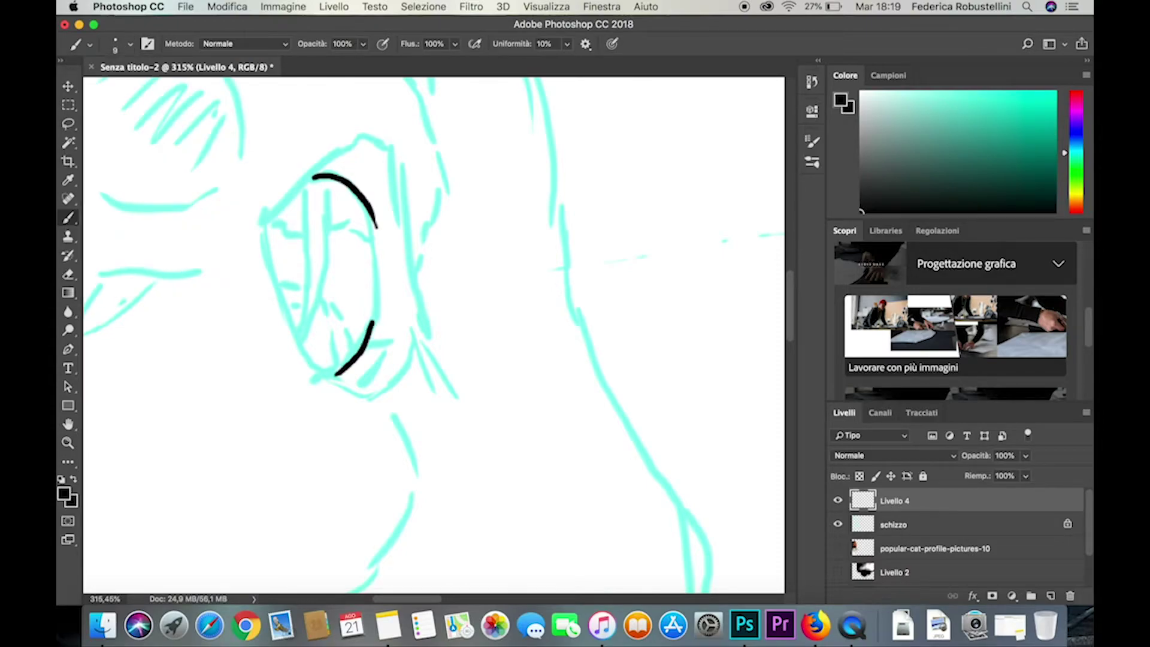
pyautogui.hotkey('ctrl', 'z')
pyautogui.moveTo(386, 246); pyautogui.dragTo(322, 372)
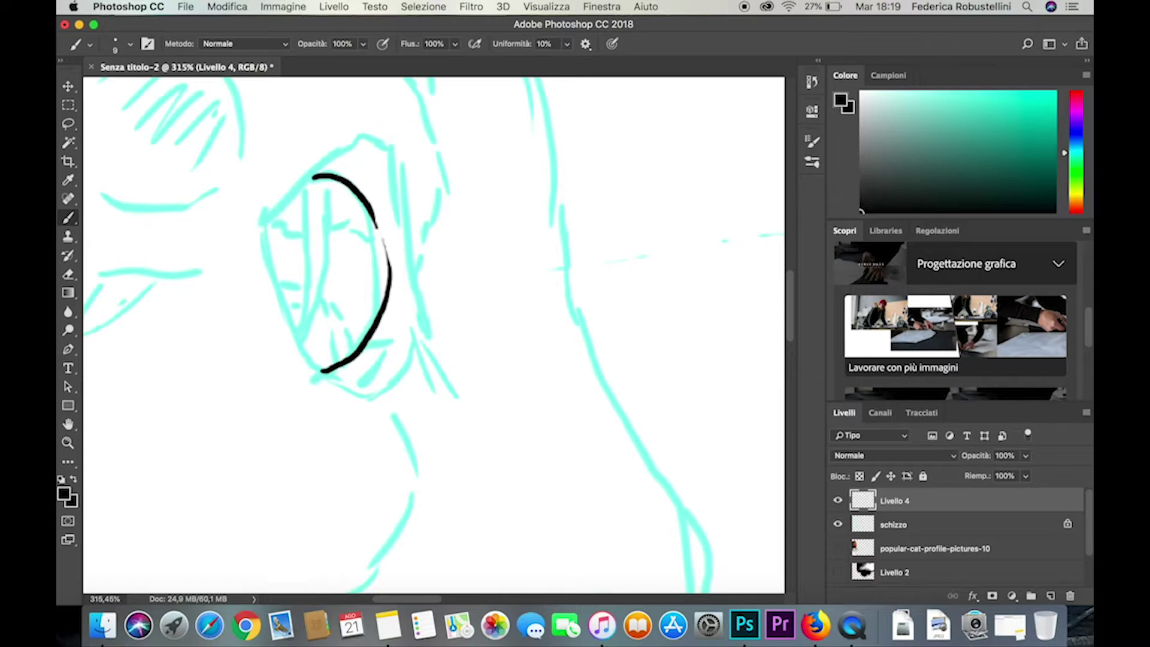
pyautogui.moveTo(257, 227)
pyautogui.mouseDown()
pyautogui.moveTo(289, 196)
pyautogui.moveTo(400, 166)
pyautogui.moveTo(375, 400)
pyautogui.mouseUp()
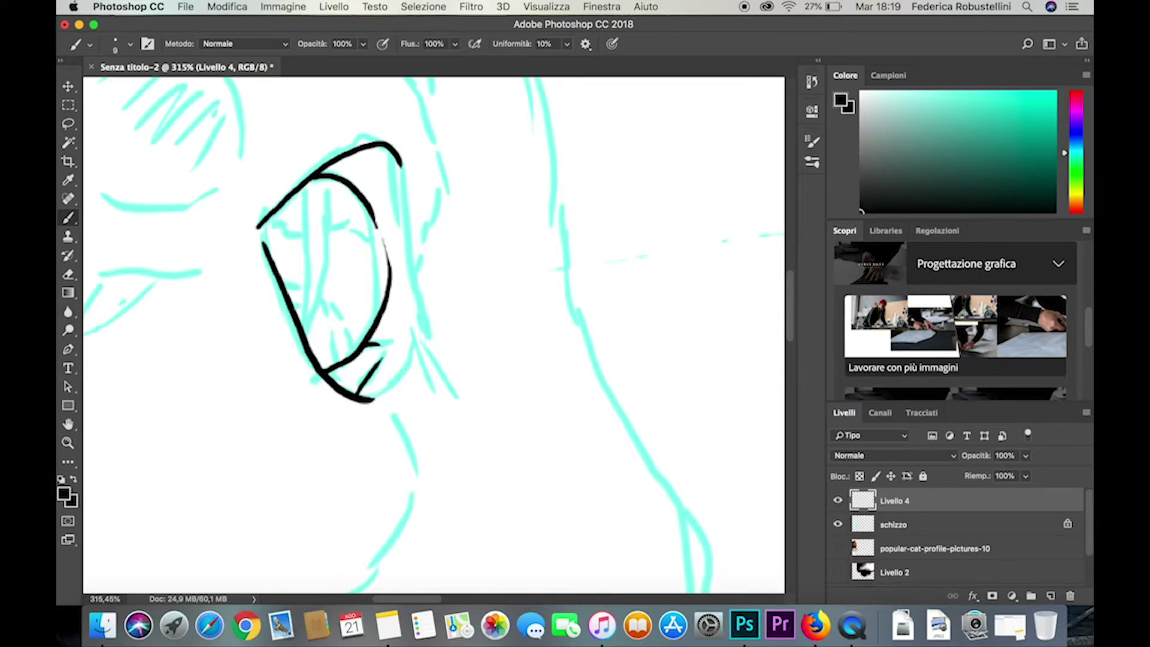
pyautogui.moveTo(420, 341); pyautogui.dragTo(368, 400)
pyautogui.moveTo(402, 187); pyautogui.dragTo(425, 321)
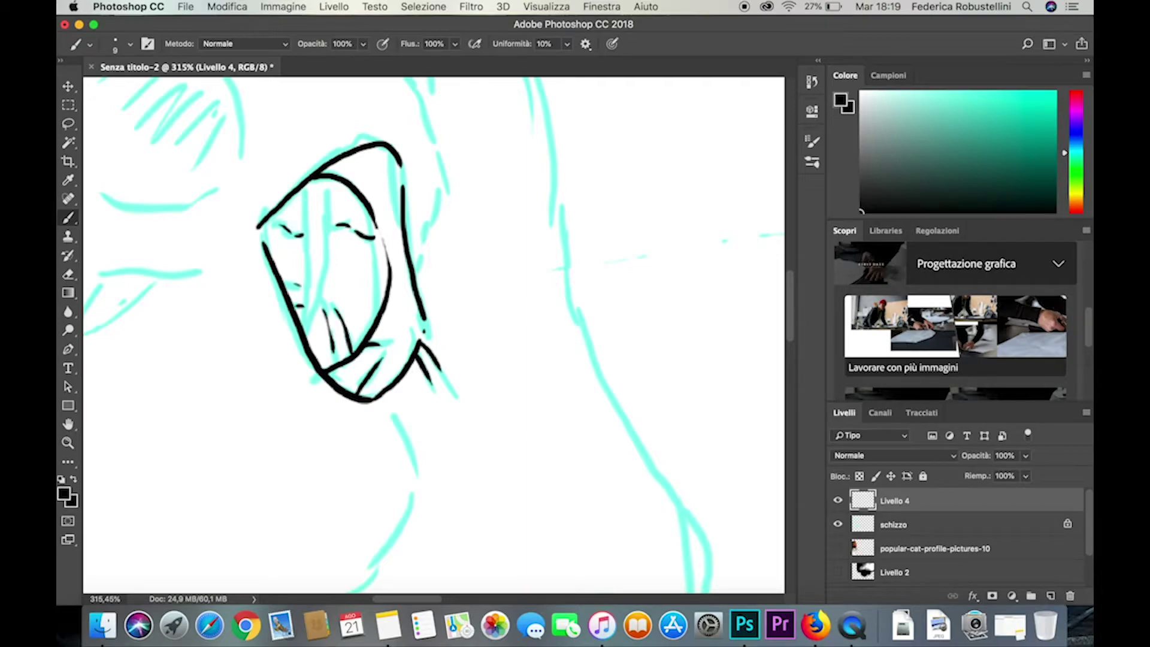
pyautogui.moveTo(330, 178); pyautogui.dragTo(302, 331)
pyautogui.scroll(5, 431, 336)
pyautogui.moveTo(391, 236)
pyautogui.mouseDown()
pyautogui.moveTo(440, 377)
pyautogui.moveTo(424, 430)
pyautogui.mouseUp()
pyautogui.moveTo(423, 192); pyautogui.dragTo(432, 252)
pyautogui.moveTo(434, 259); pyautogui.dragTo(440, 330)
# Zoom out to the whole head and ink the ear's top edge, outline and inner curve.
pyautogui.scroll(1, 432, 335)
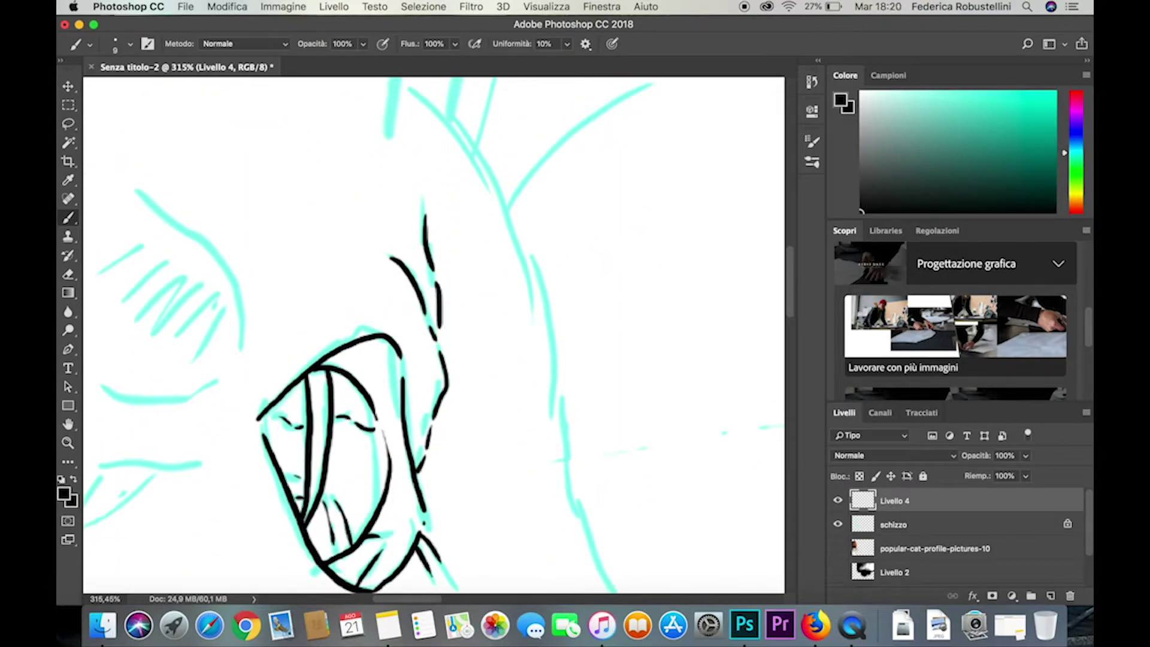
pyautogui.scroll(3, 431, 336)
pyautogui.scroll(3, 432, 335)
pyautogui.press('z')
pyautogui.scroll(-5, 432, 336)
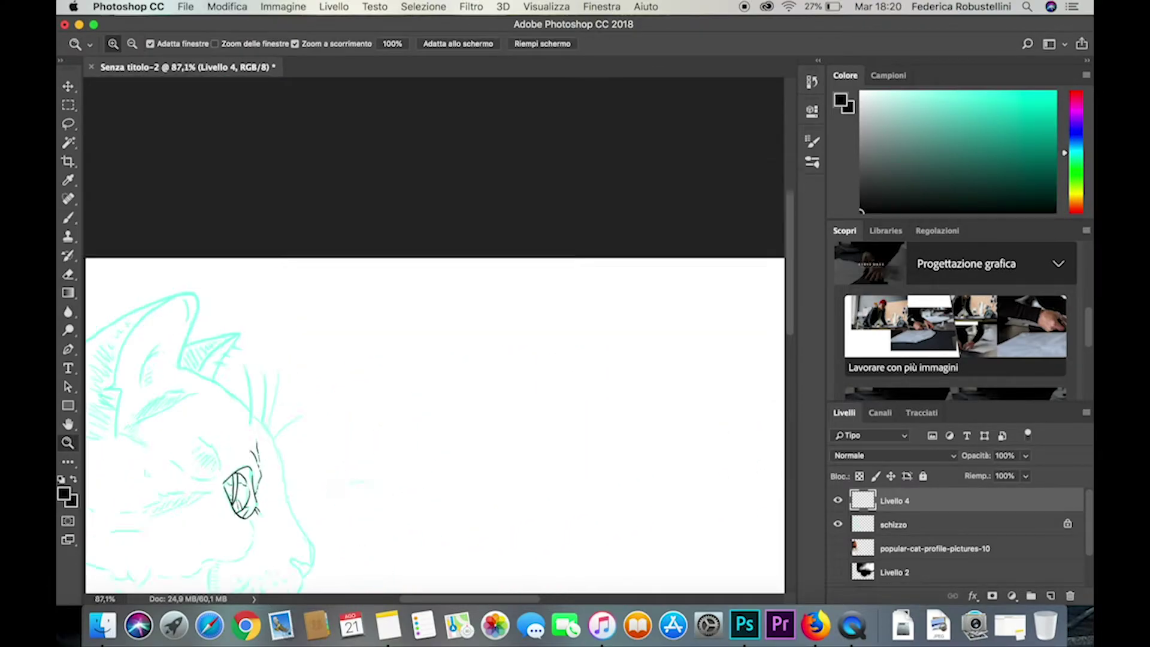
pyautogui.scroll(3, 239, 390)
pyautogui.press('b')
pyautogui.scroll(-3, 420, 299)
pyautogui.moveTo(96, 204); pyautogui.dragTo(340, 102)
pyautogui.moveTo(353, 111); pyautogui.dragTo(321, 259)
pyautogui.moveTo(98, 202); pyautogui.dragTo(360, 104)
pyautogui.moveTo(266, 214)
pyautogui.mouseDown()
pyautogui.moveTo(228, 311)
pyautogui.moveTo(253, 290)
pyautogui.mouseUp()
# Ink the long ear edge, cheek, neck line, inner-ear curve and right ear's top edge.
pyautogui.moveTo(241, 316); pyautogui.dragTo(259, 303)
pyautogui.moveTo(151, 314)
pyautogui.mouseDown()
pyautogui.moveTo(181, 209)
pyautogui.moveTo(235, 137)
pyautogui.mouseUp()
pyautogui.moveTo(180, 323); pyautogui.dragTo(169, 427)
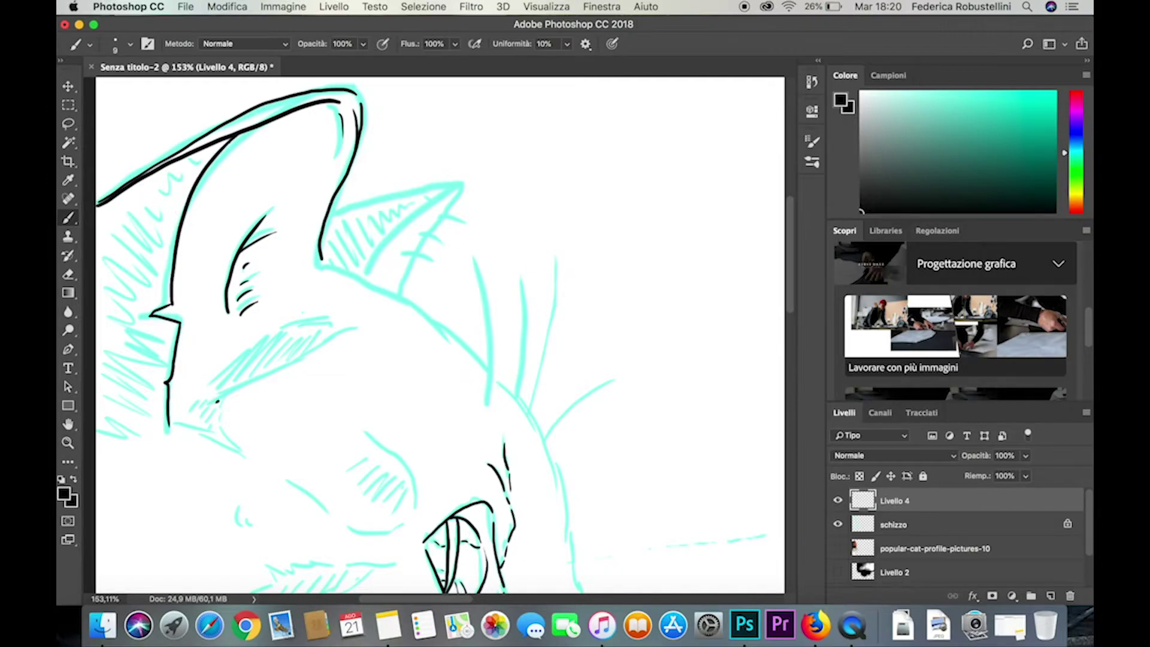
pyautogui.moveTo(328, 339); pyautogui.dragTo(217, 402)
pyautogui.moveTo(321, 261); pyautogui.dragTo(459, 358)
pyautogui.moveTo(367, 284); pyautogui.dragTo(449, 197)
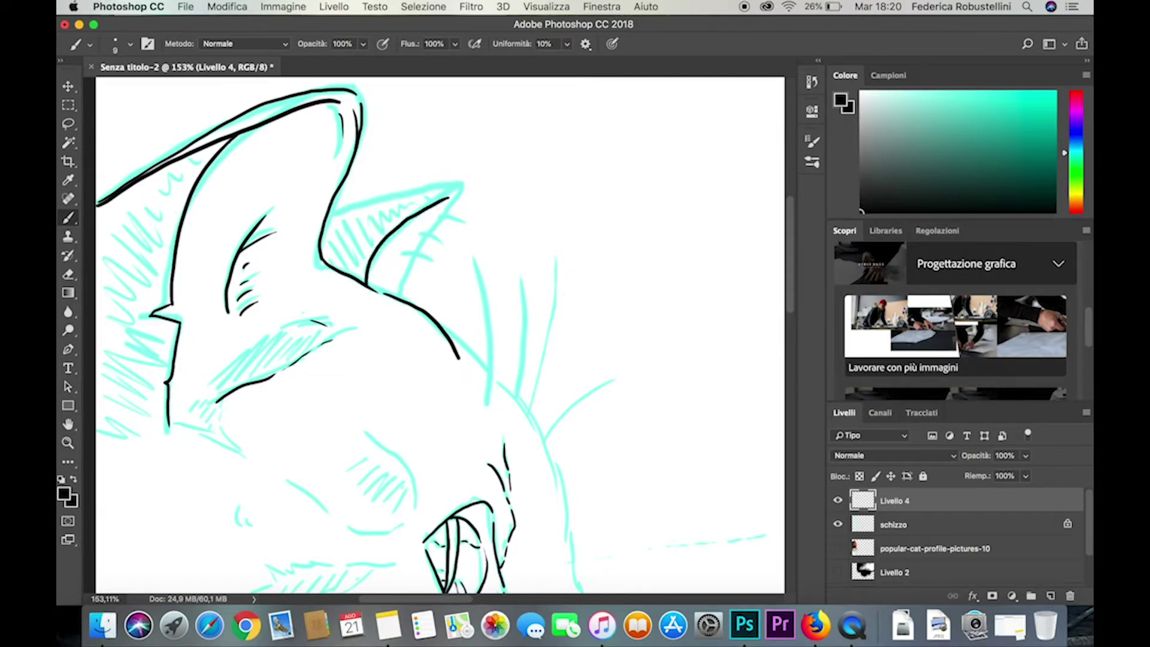
pyautogui.moveTo(327, 227); pyautogui.dragTo(465, 188)
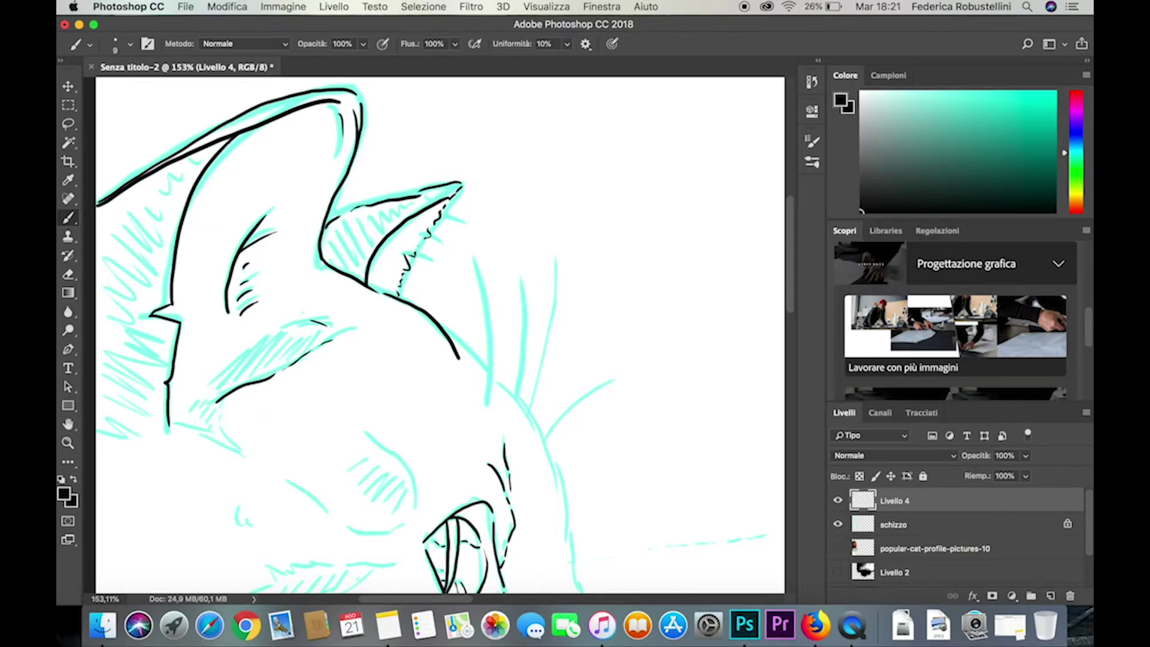
# Show the History panel from Finestra and delete the last brush stroke state.
pyautogui.scroll(-5, 438, 335)
pyautogui.scroll(4, 438, 336)
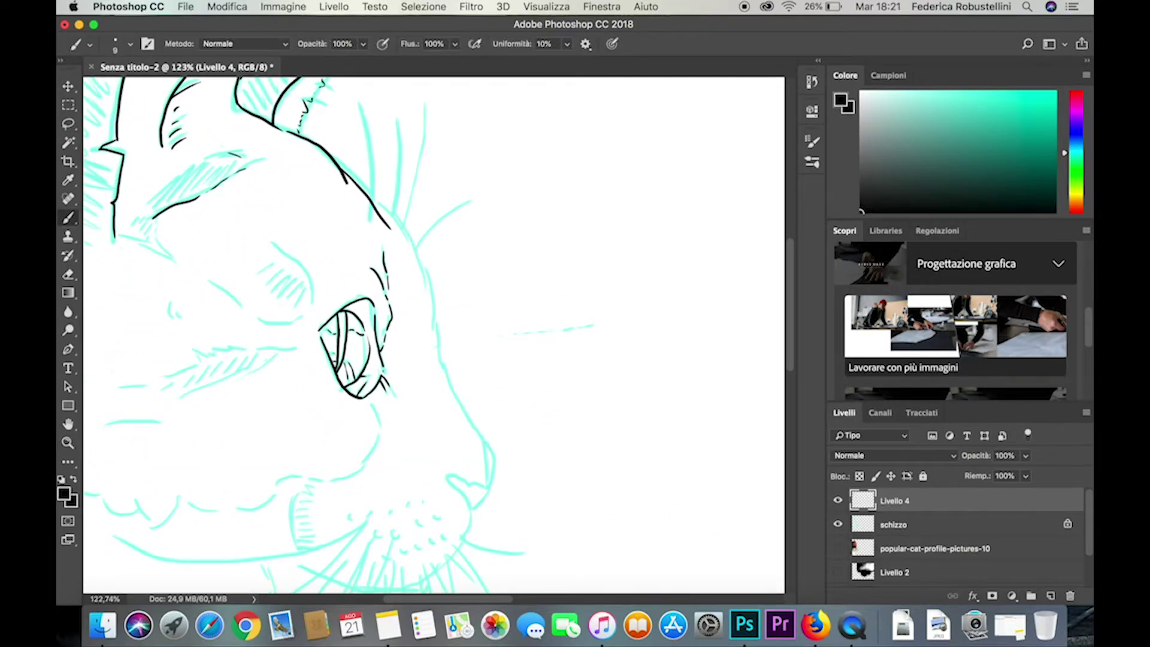
pyautogui.click(602, 7)
pyautogui.click(605, 442)
pyautogui.click(771, 160)
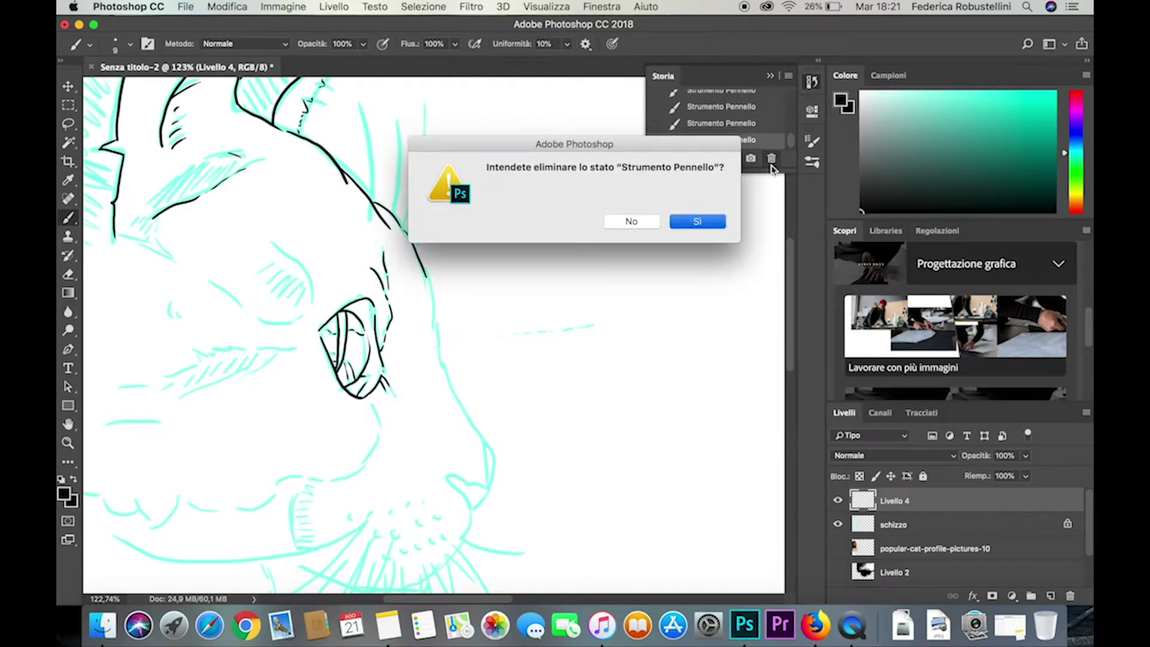
pyautogui.press('Return')
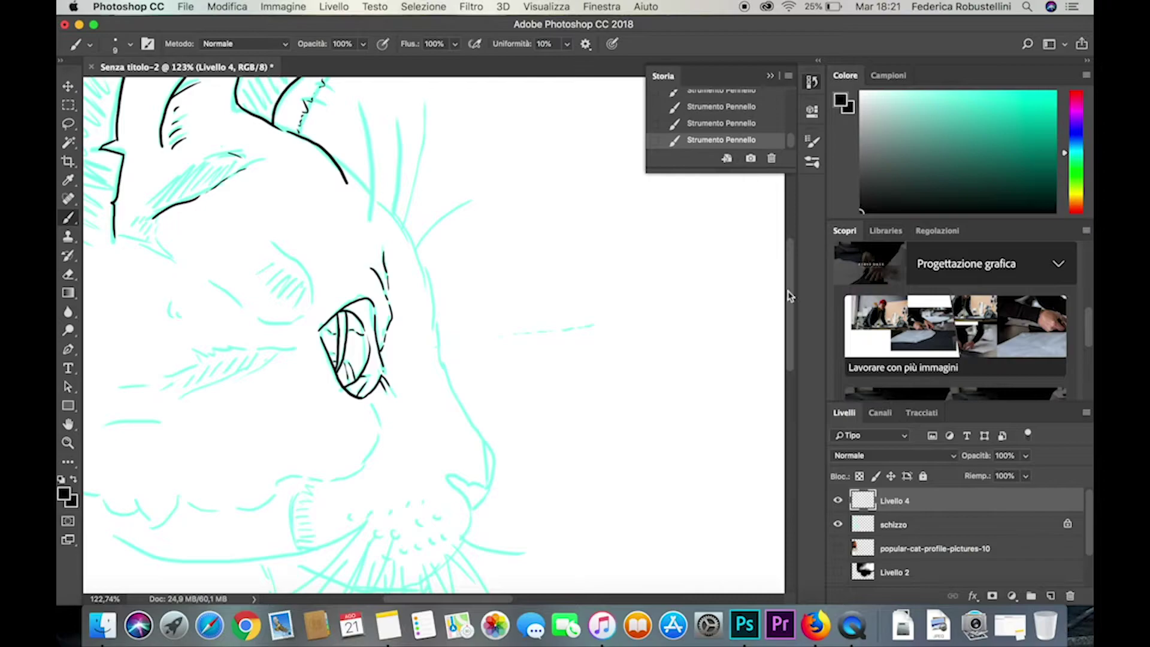
pyautogui.scroll(3, 790, 294)
pyautogui.moveTo(240, 157); pyautogui.dragTo(348, 123)
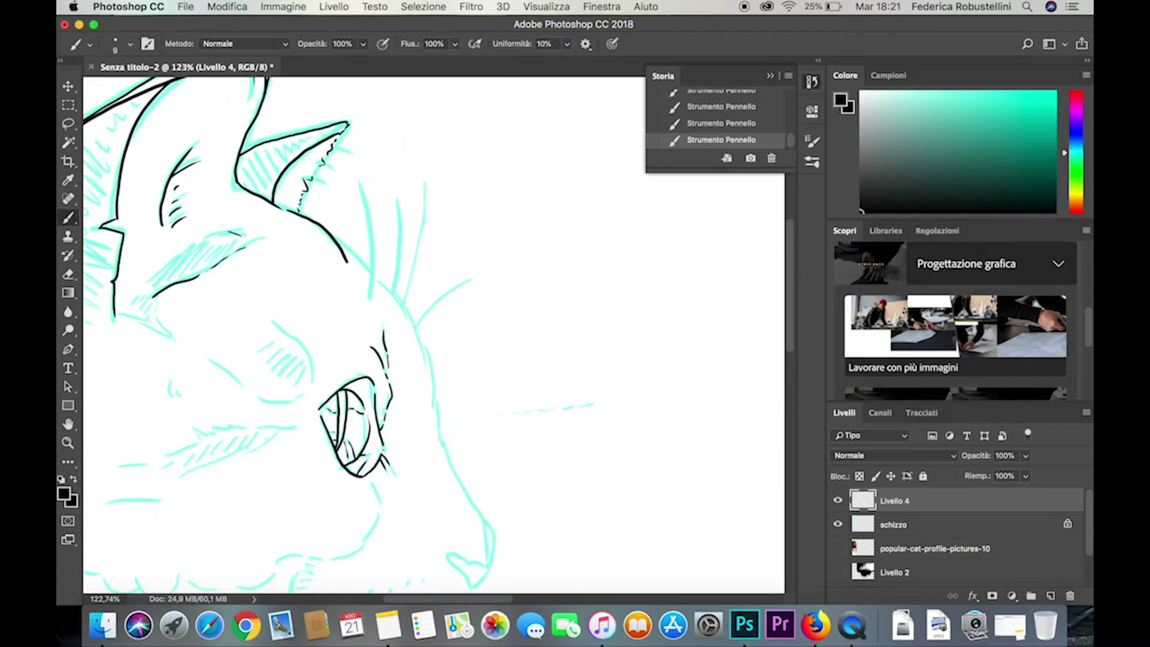
pyautogui.hotkey('ctrl', 'z')
pyautogui.hotkey('ctrl', 'z')
pyautogui.hotkey('ctrl', 'z')
pyautogui.hotkey('ctrl', 'z')
pyautogui.hotkey('ctrl', 'z')
# Ink strokes along the nose profile, cancelling an attempted History step deletion.
pyautogui.moveTo(348, 261); pyautogui.dragTo(410, 318)
pyautogui.scroll(-1, 414, 324)
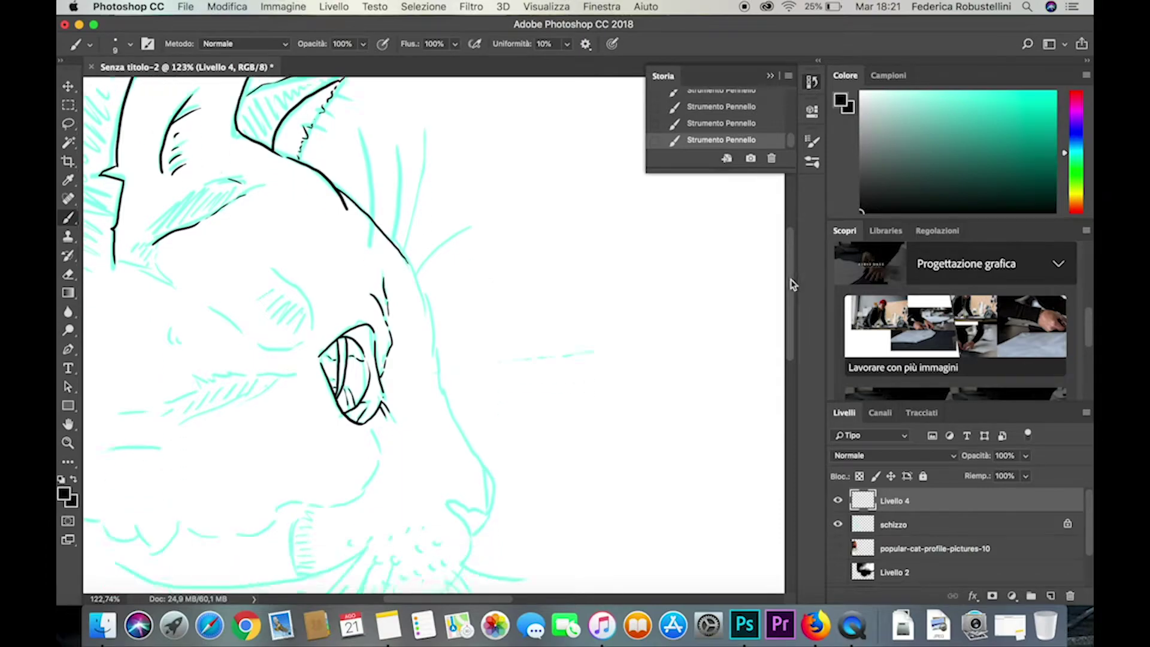
pyautogui.scroll(-2, 413, 324)
pyautogui.moveTo(411, 234); pyautogui.dragTo(479, 429)
pyautogui.scroll(-5, 434, 335)
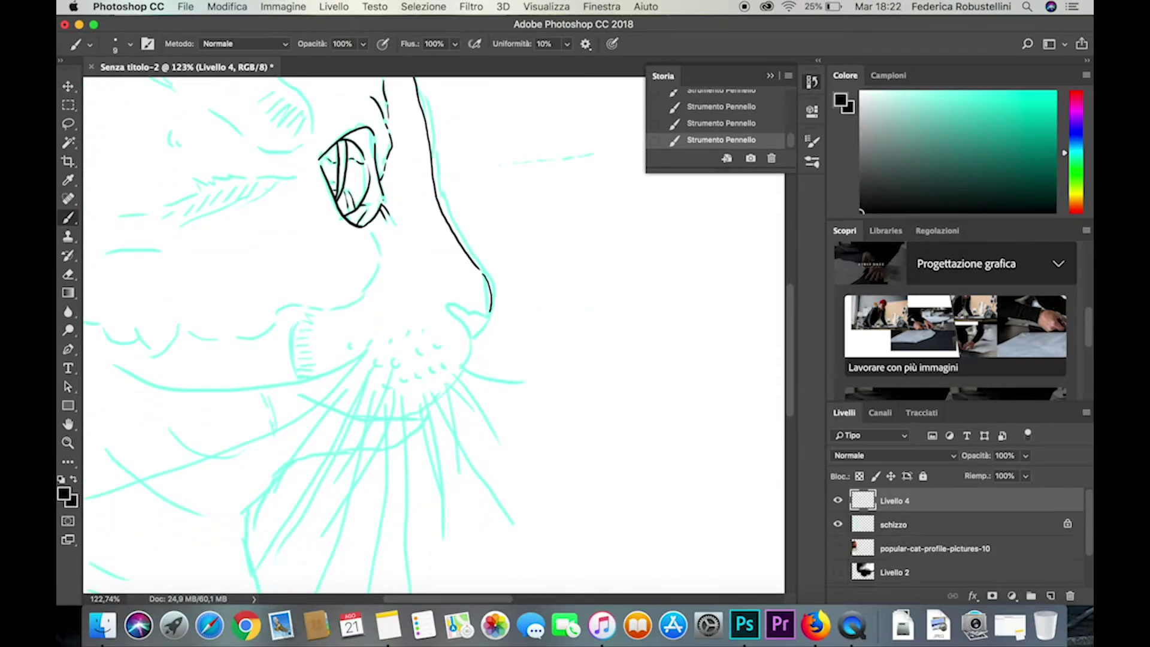
pyautogui.click(772, 158)
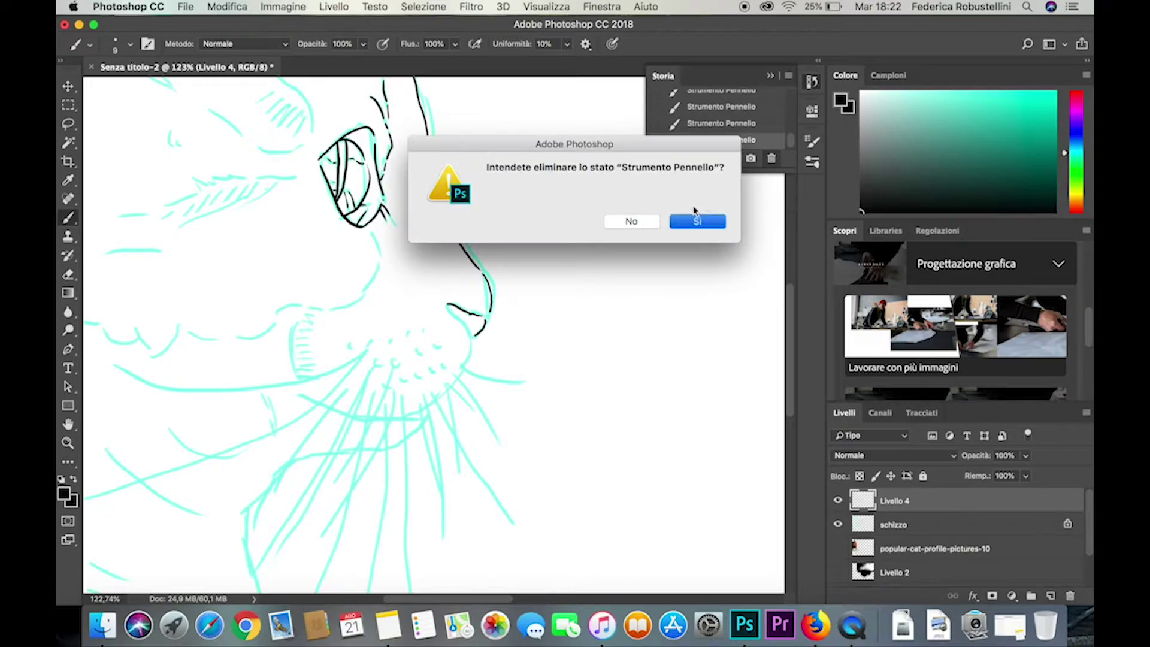
pyautogui.click(695, 220)
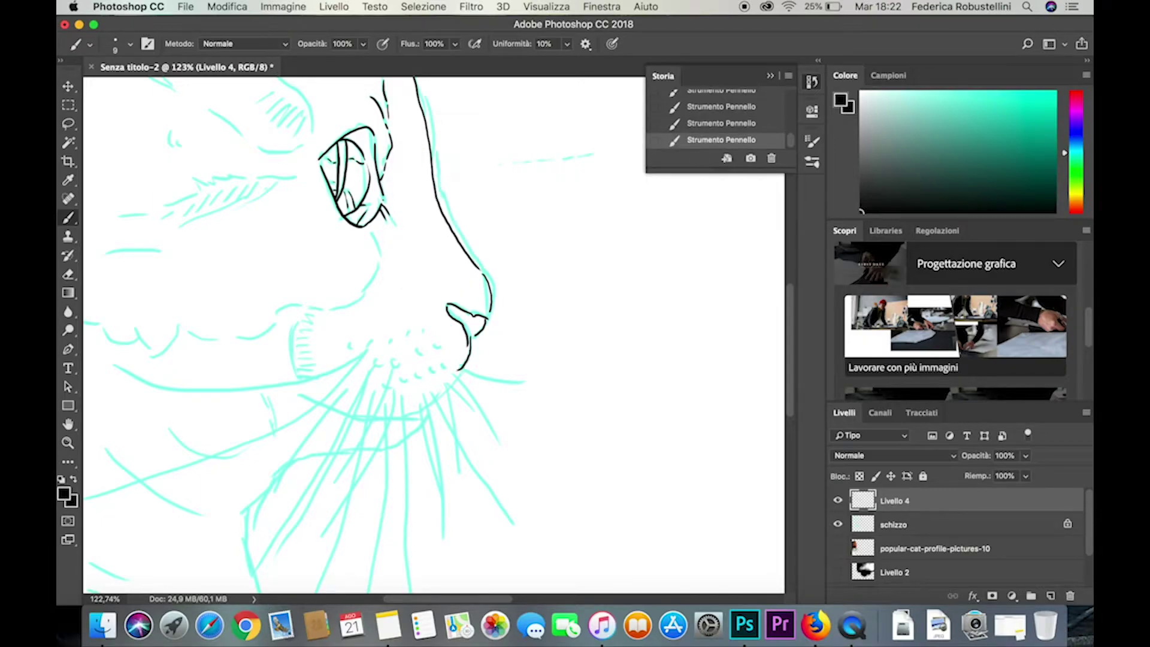
# Ink the chin curve below the nose and the jaw line under the cheek.
pyautogui.moveTo(309, 396); pyautogui.dragTo(454, 389)
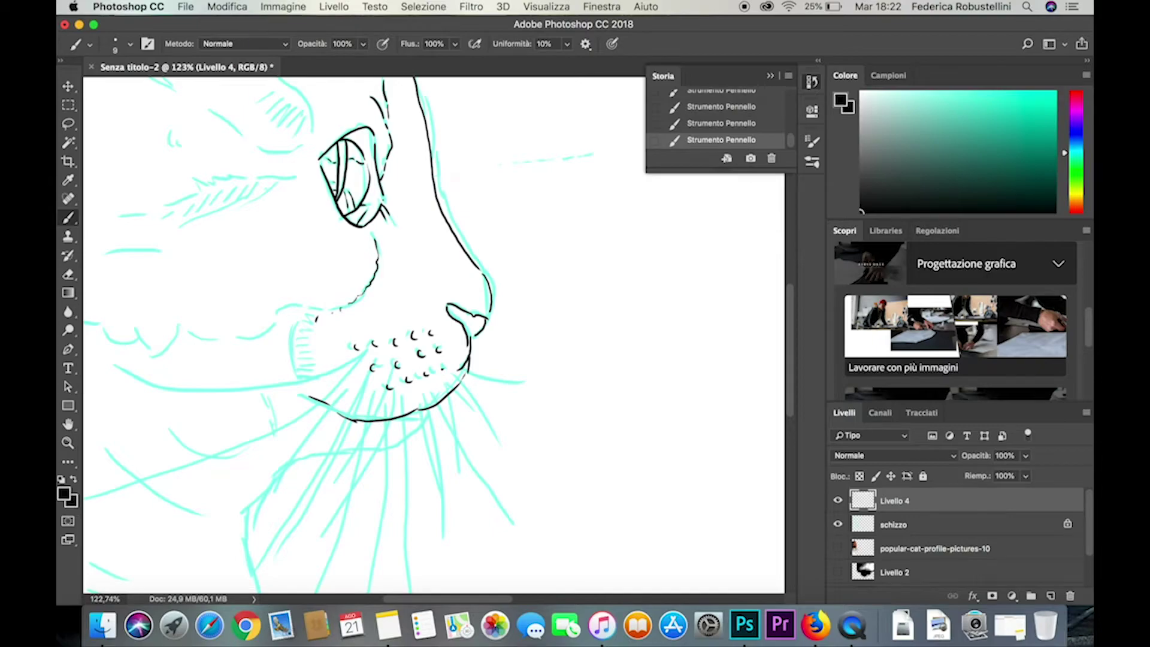
pyautogui.scroll(-4, 431, 335)
pyautogui.hscroll(-8, 432, 336)
pyautogui.hscroll(1, 431, 336)
pyautogui.moveTo(530, 230); pyautogui.dragTo(285, 230)
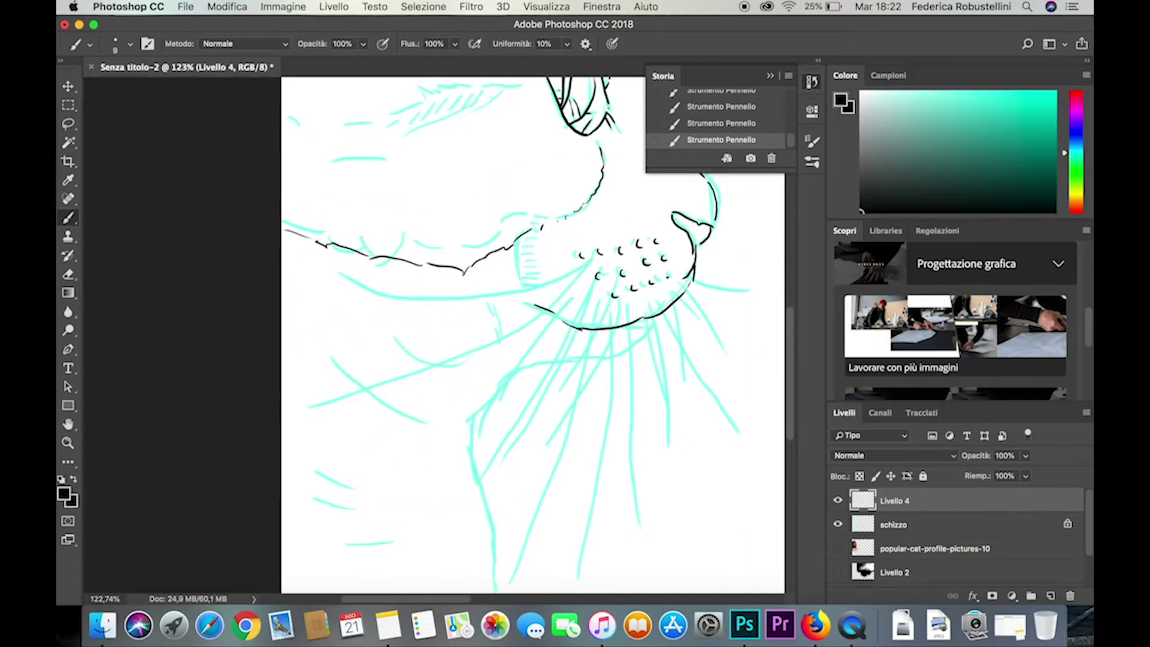
pyautogui.scroll(-2, 534, 335)
pyautogui.moveTo(648, 286); pyautogui.dragTo(516, 494)
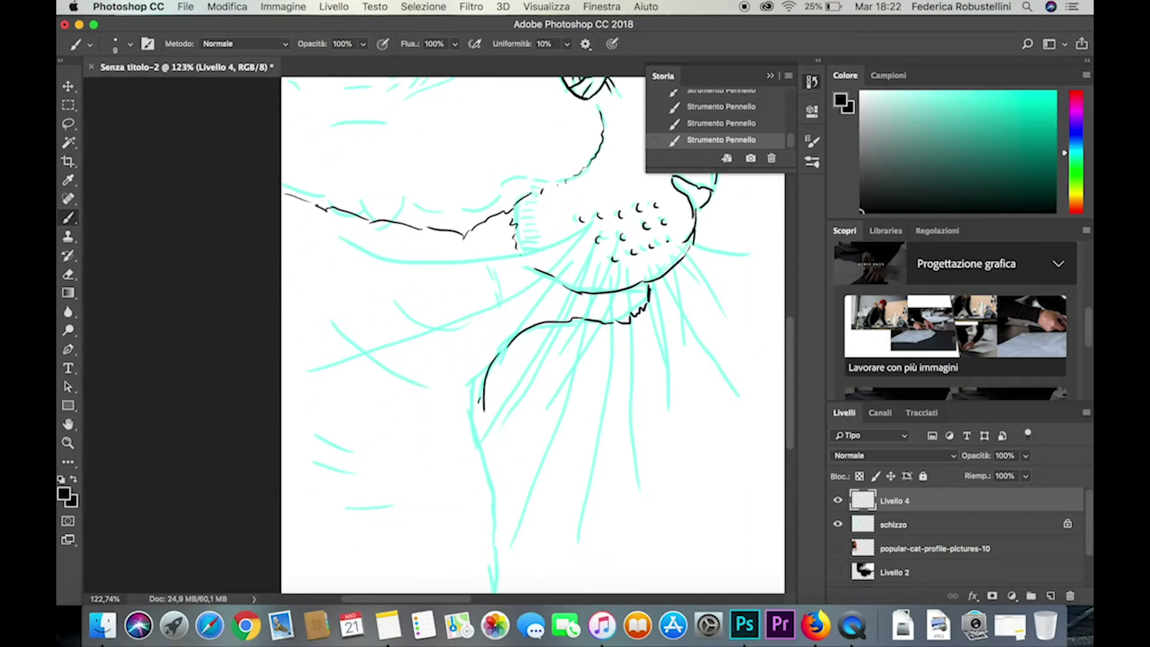
pyautogui.scroll(-3, 788, 358)
pyautogui.scroll(4, 788, 359)
pyautogui.scroll(3, 789, 359)
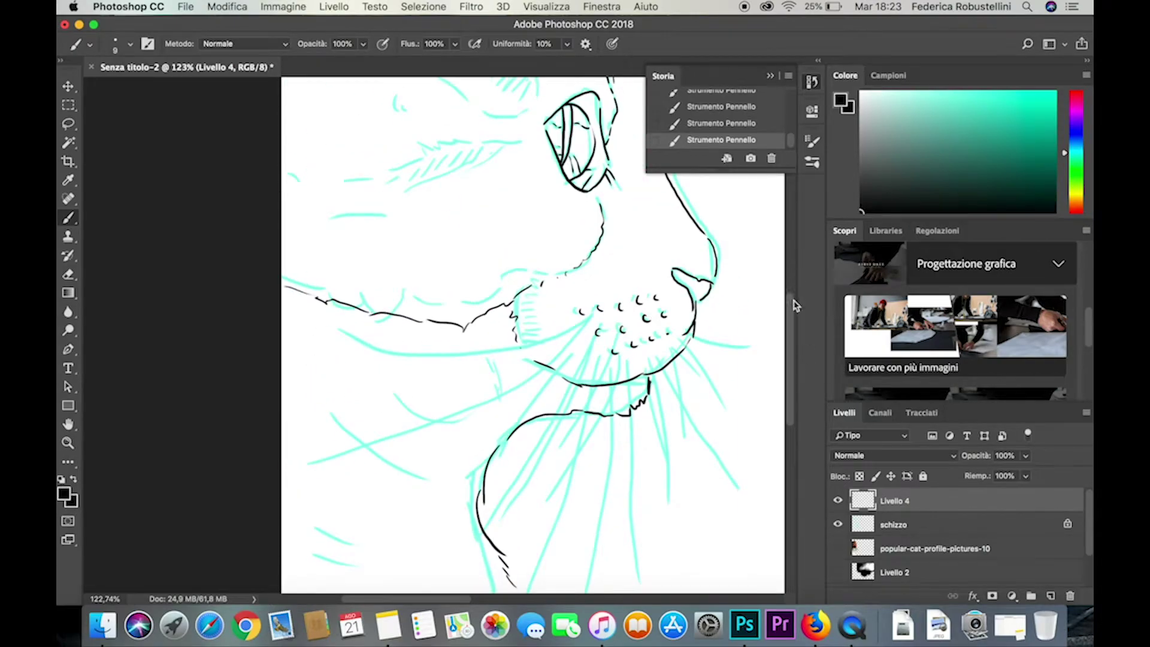
pyautogui.scroll(3, 788, 359)
# Ink small arcs above the eye and a long cheek curve with short fur hatches.
pyautogui.moveTo(505, 276); pyautogui.dragTo(514, 360)
pyautogui.moveTo(515, 274); pyautogui.dragTo(528, 267)
pyautogui.moveTo(373, 437); pyautogui.dragTo(441, 458)
pyautogui.moveTo(451, 457); pyautogui.dragTo(461, 455)
pyautogui.moveTo(475, 453); pyautogui.dragTo(464, 468)
pyautogui.moveTo(484, 456); pyautogui.dragTo(471, 478)
pyautogui.moveTo(504, 452); pyautogui.dragTo(494, 480)
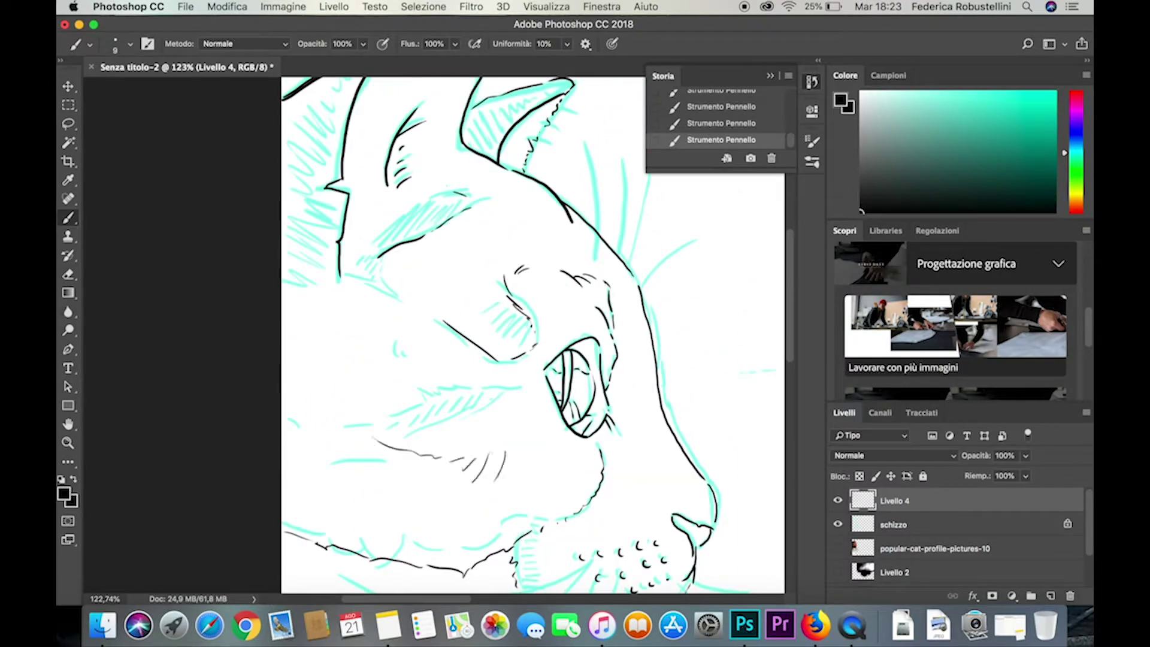
# Ink further black contour strokes along the muzzle and neck.
pyautogui.moveTo(602, 150); pyautogui.dragTo(608, 255)
pyautogui.moveTo(617, 195); pyautogui.dragTo(626, 262)
pyautogui.moveTo(626, 174); pyautogui.dragTo(652, 273)
pyautogui.moveTo(635, 294); pyautogui.dragTo(683, 253)
pyautogui.scroll(-3, 659, 287)
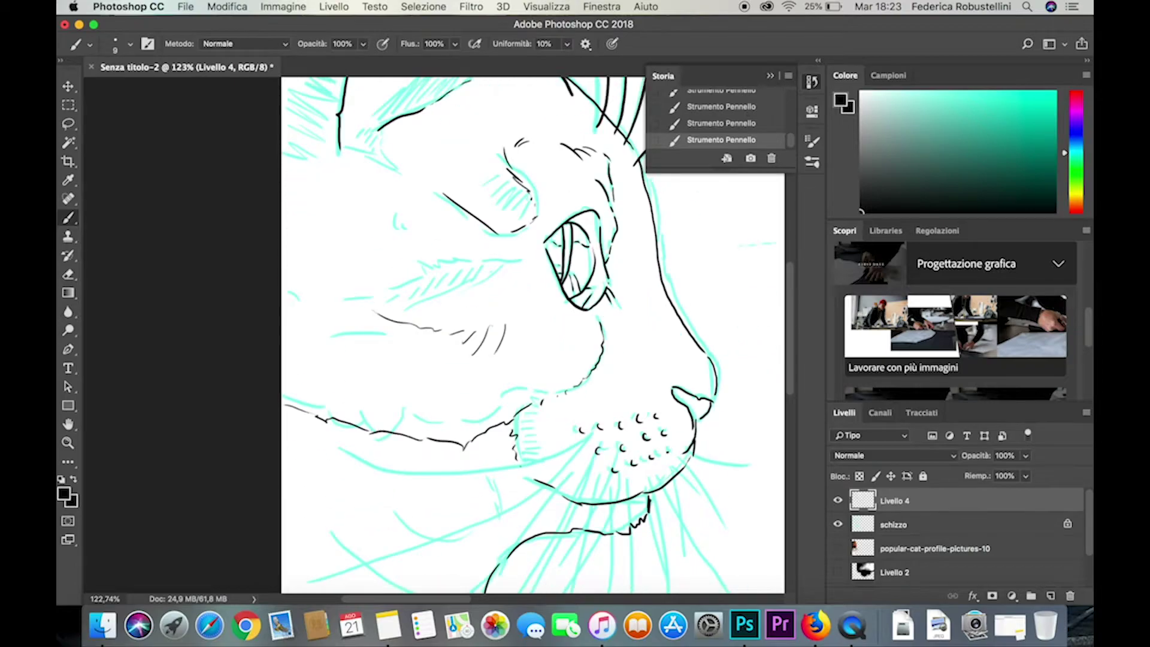
pyautogui.scroll(-3, 659, 360)
pyautogui.moveTo(677, 358); pyautogui.dragTo(719, 431)
pyautogui.moveTo(694, 356)
pyautogui.mouseDown()
pyautogui.moveTo(748, 370)
pyautogui.moveTo(672, 473)
pyautogui.mouseUp()
pyautogui.moveTo(662, 384)
pyautogui.mouseDown()
pyautogui.moveTo(722, 493)
pyautogui.moveTo(676, 512)
pyautogui.moveTo(642, 446)
pyautogui.mouseUp()
pyautogui.moveTo(626, 384); pyautogui.dragTo(636, 593)
pyautogui.scroll(-3, 599, 359)
# Ink long whiskers fanning out from the muzzle.
pyautogui.moveTo(613, 302)
pyautogui.mouseDown()
pyautogui.moveTo(572, 579)
pyautogui.moveTo(566, 395)
pyautogui.mouseUp()
pyautogui.moveTo(617, 264); pyautogui.dragTo(542, 384)
pyautogui.moveTo(627, 347); pyautogui.dragTo(617, 441)
pyautogui.moveTo(584, 343); pyautogui.dragTo(558, 421)
pyautogui.moveTo(596, 265)
pyautogui.mouseDown()
pyautogui.moveTo(479, 468)
pyautogui.moveTo(379, 386)
pyautogui.mouseUp()
pyautogui.moveTo(580, 252); pyautogui.dragTo(386, 319)
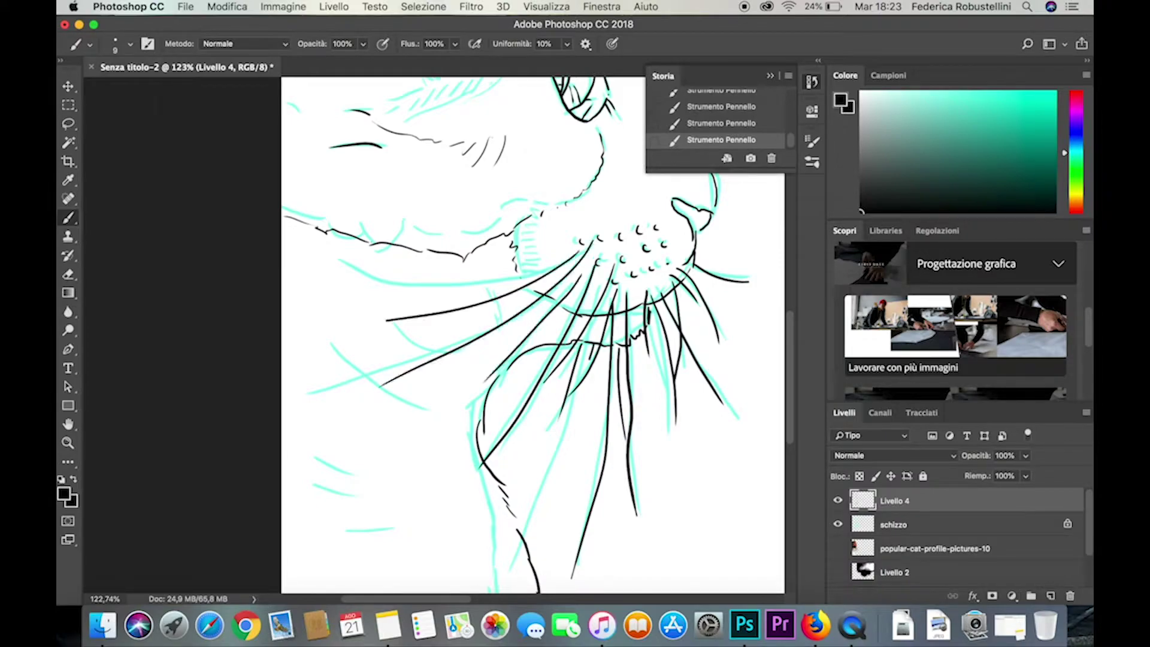
# Fit the whole drawing in the window and hide the cyan schizzo sketch layer.
pyautogui.press('z')
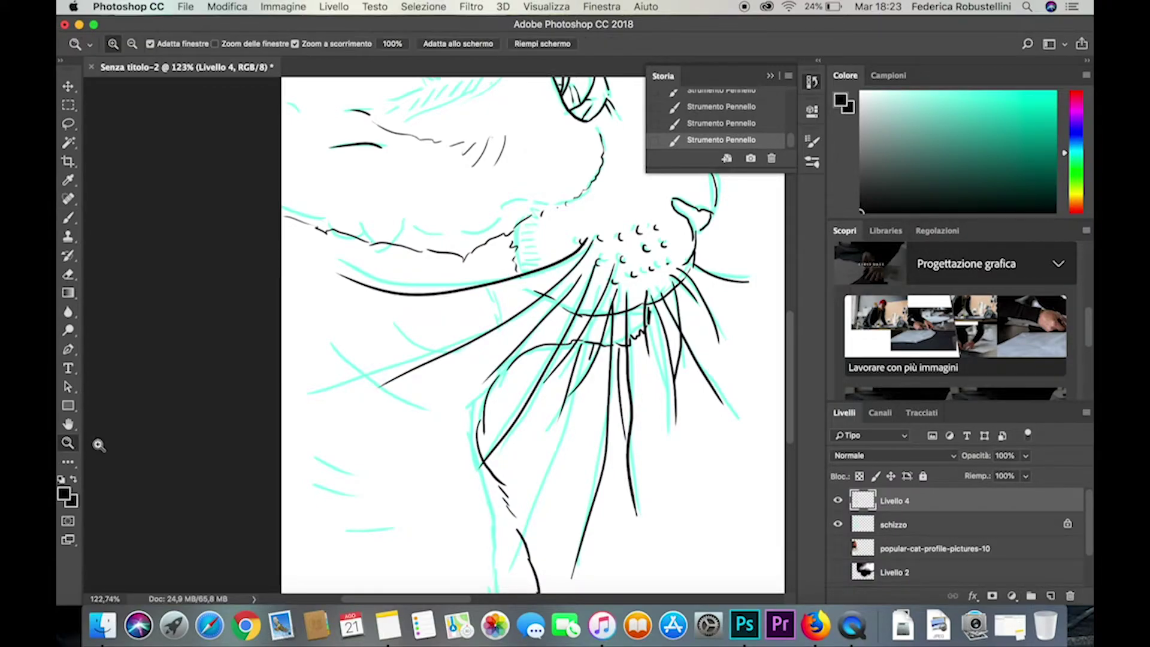
pyautogui.moveTo(456, 366); pyautogui.dragTo(378, 367)
pyautogui.press('super+0')
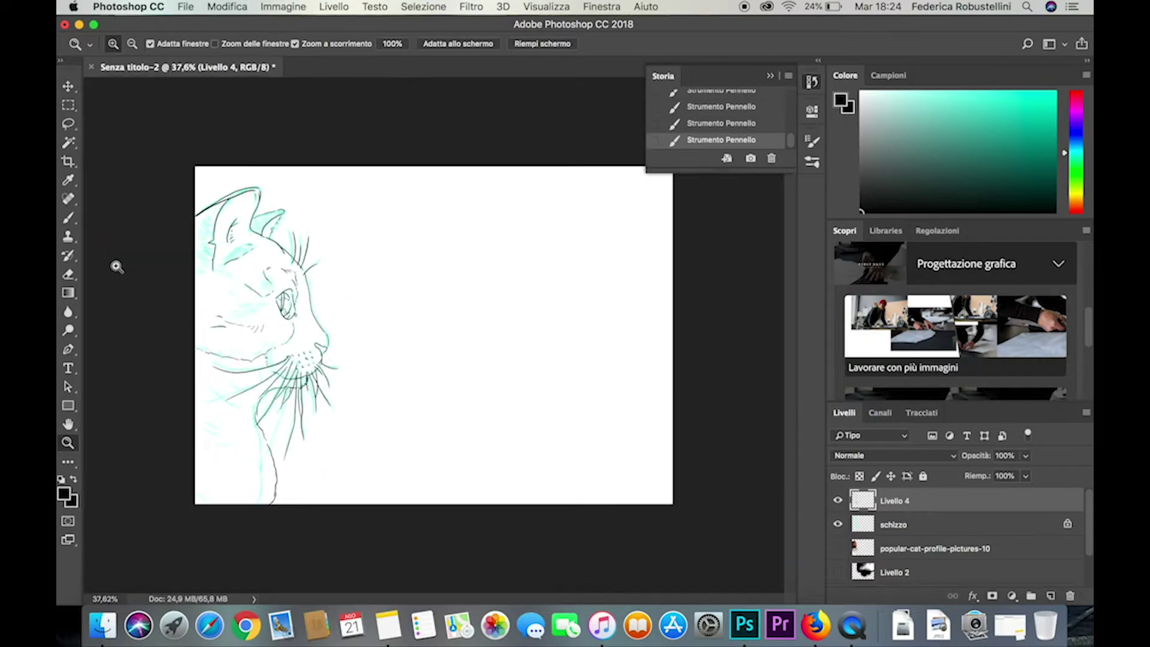
pyautogui.click(838, 525)
pyautogui.moveTo(182, 190); pyautogui.dragTo(212, 190)
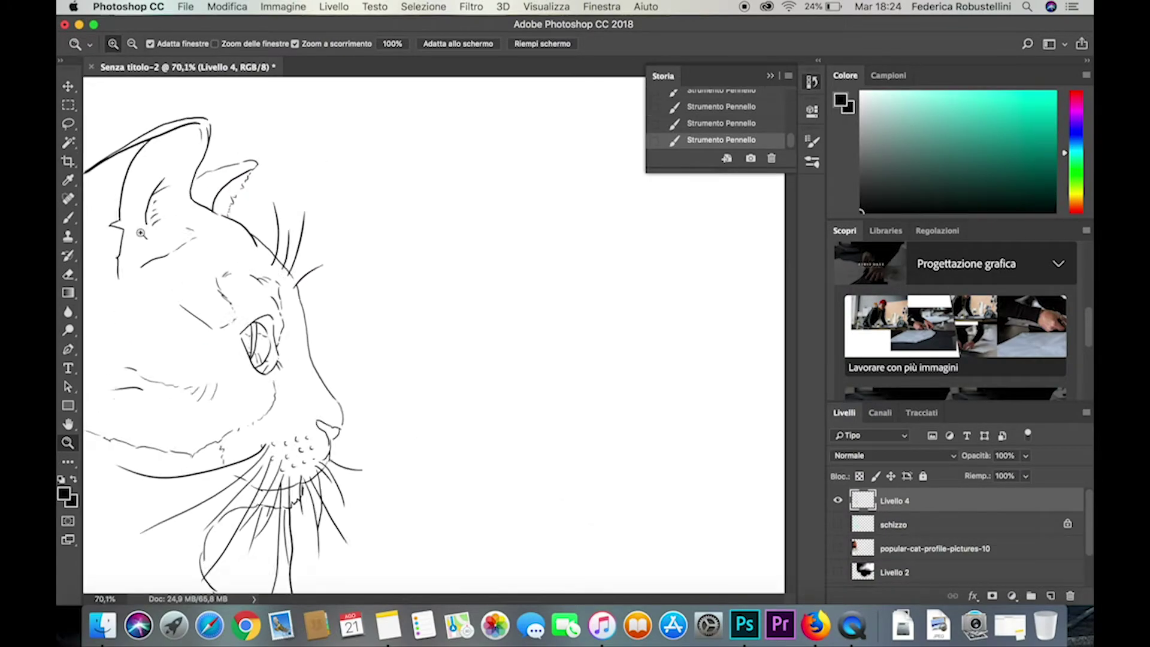
# Add new layer Livello 5 and rename the ink layer Livello 4 to 'contorno'.
pyautogui.click(1051, 596)
pyautogui.doubleClick(895, 524)
pyautogui.write('contorno')
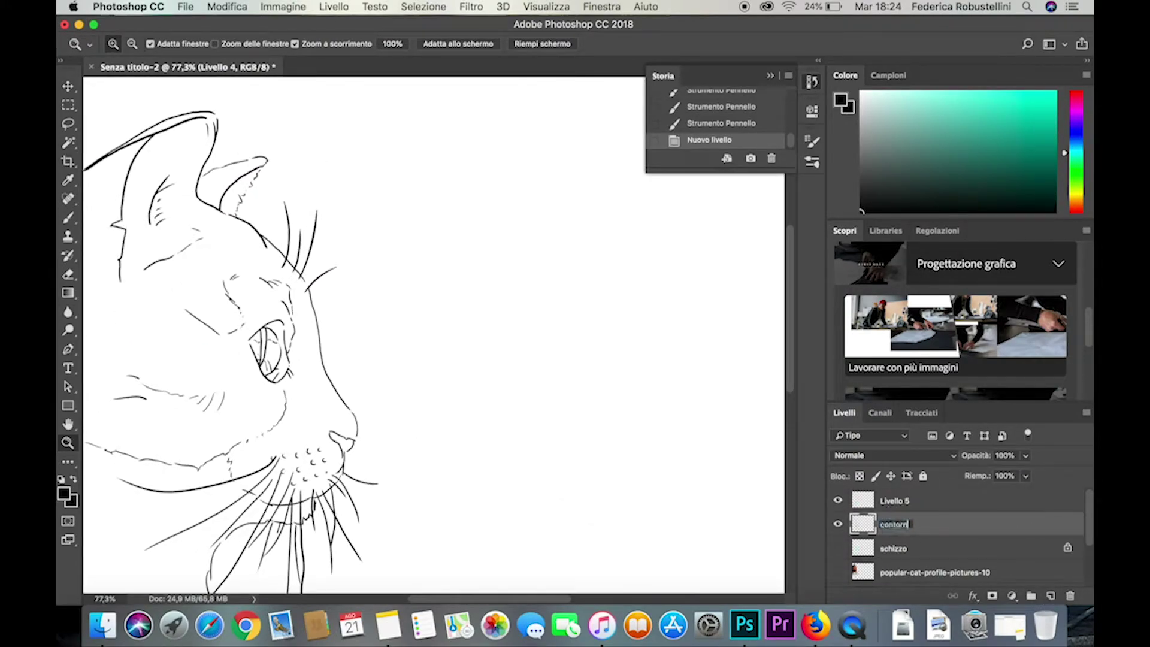
pyautogui.press('Return')
# Zoom in on the ear, lasso the stray stroke by the right ear, move it, and deselect.
pyautogui.moveTo(160, 106); pyautogui.dragTo(207, 106)
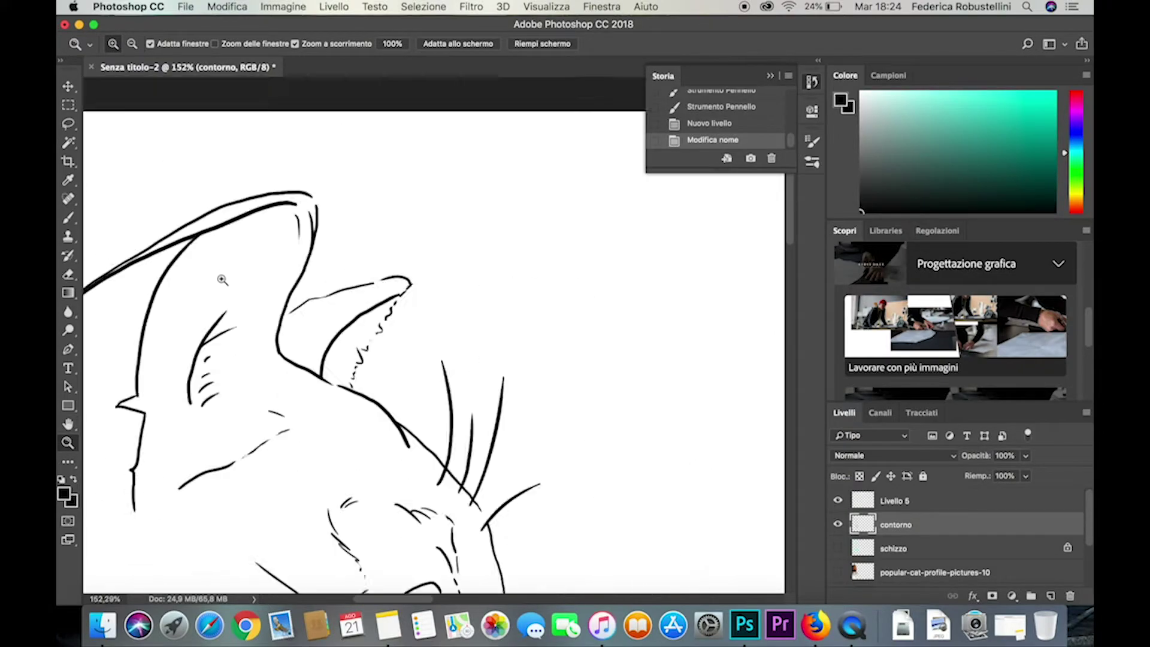
pyautogui.click(68, 350)
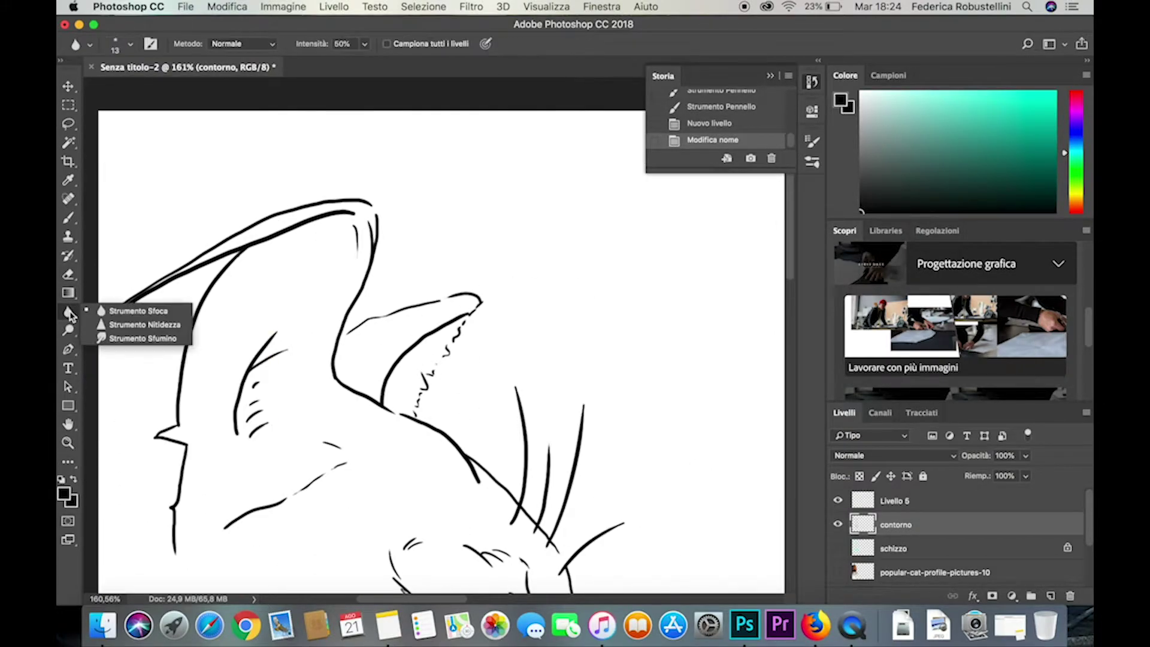
pyautogui.moveTo(69, 313); pyautogui.dragTo(143, 338)
pyautogui.click(100, 278)
pyautogui.press('l')
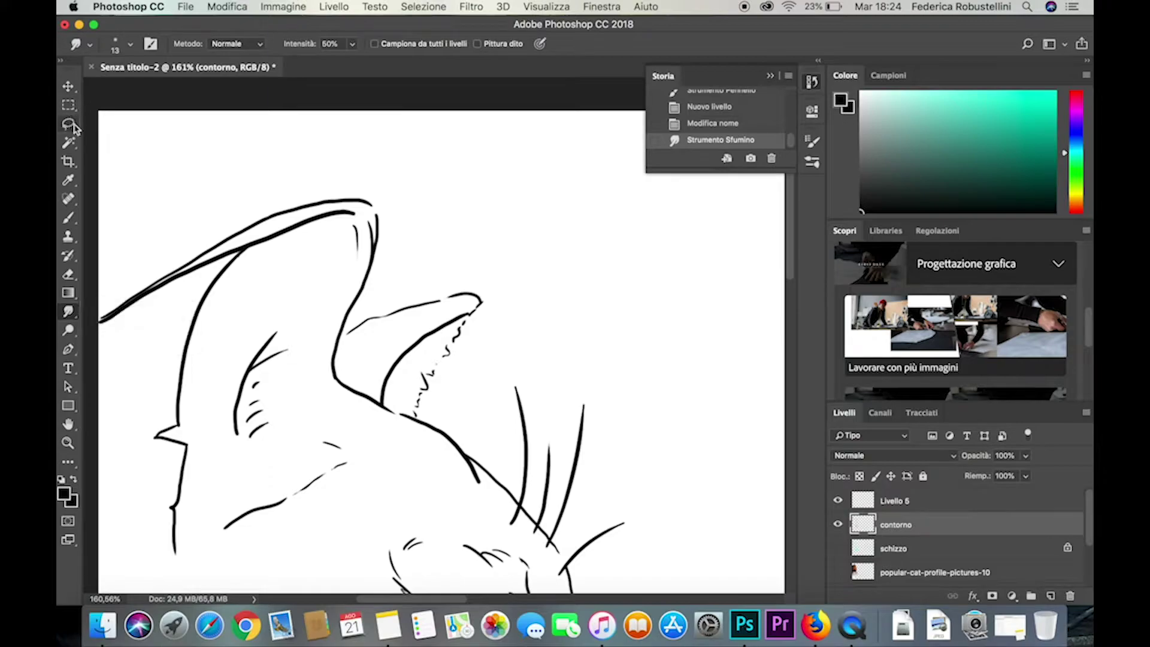
pyautogui.press('v')
pyautogui.moveTo(359, 336); pyautogui.dragTo(367, 317)
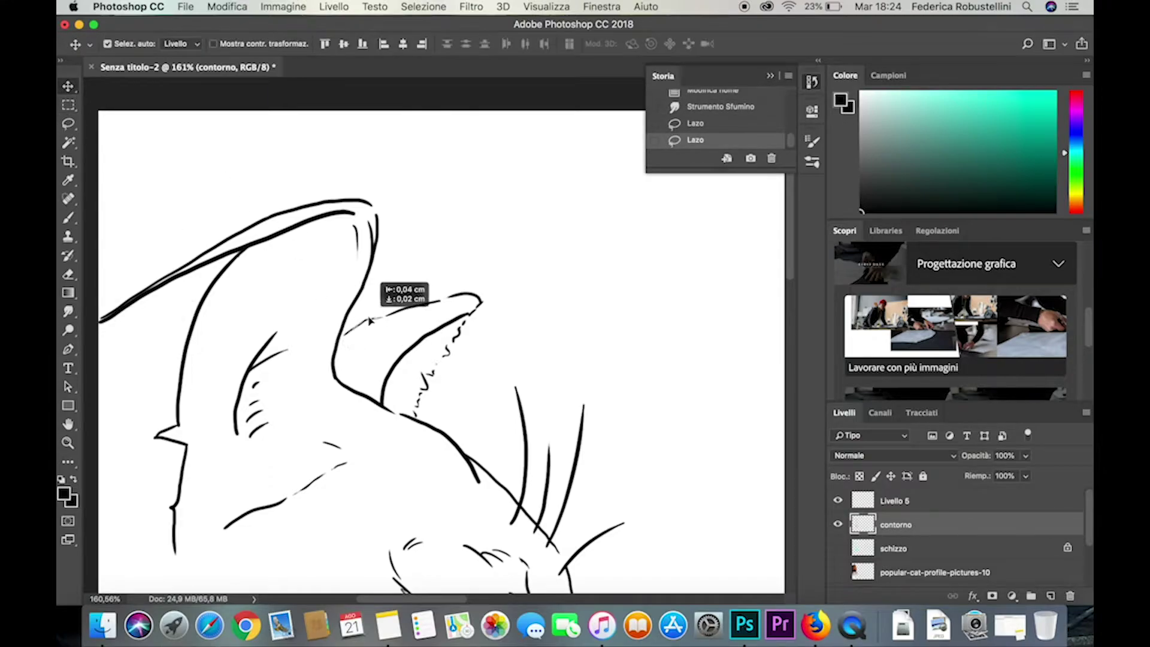
pyautogui.click(225, 147)
pyautogui.click(68, 105)
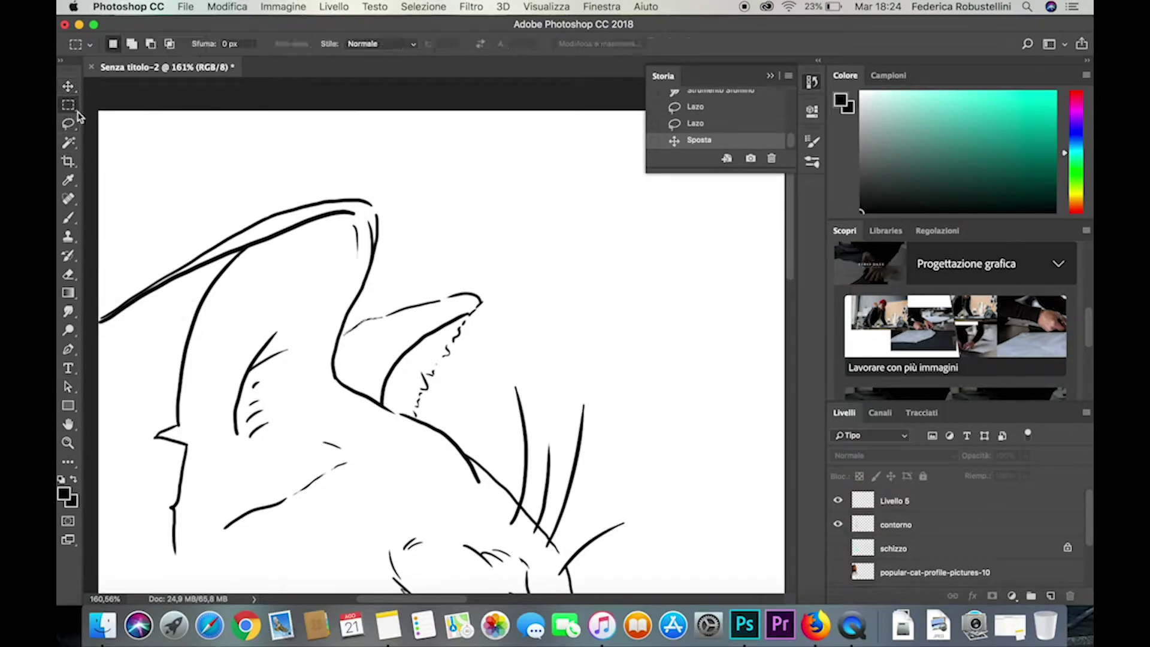
pyautogui.press('super+d')
# Erase the short line at the ear base on the contorno layer and redraw it at a new angle.
pyautogui.moveTo(359, 331); pyautogui.dragTo(408, 331)
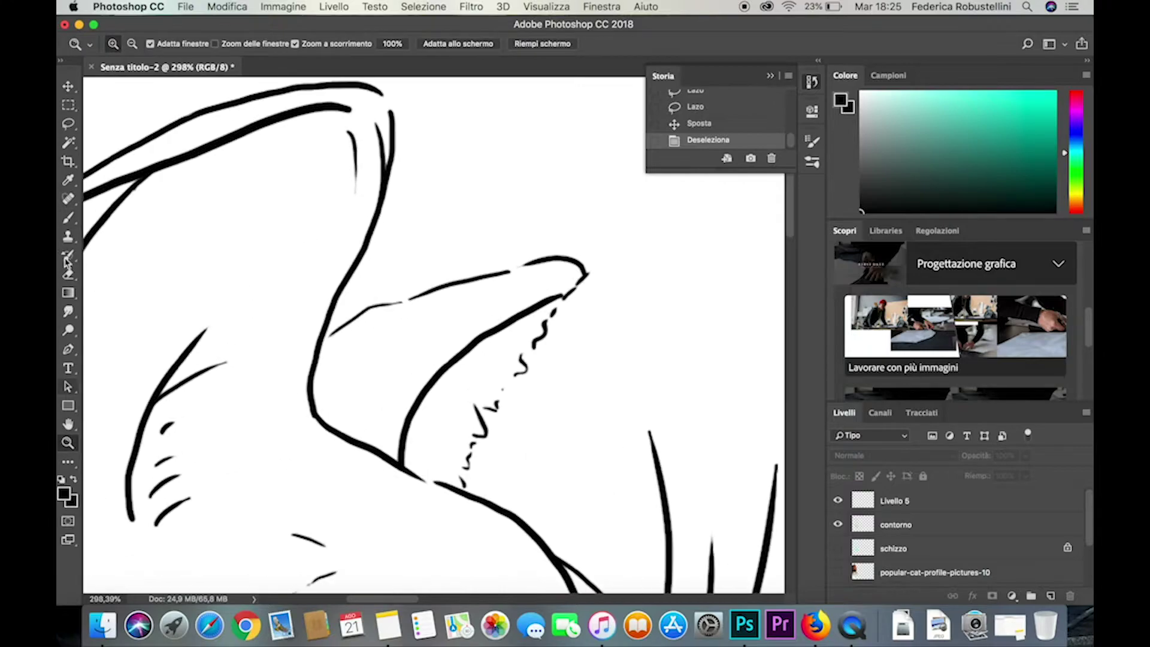
pyautogui.press('e')
pyautogui.click(129, 44)
pyautogui.click(403, 328)
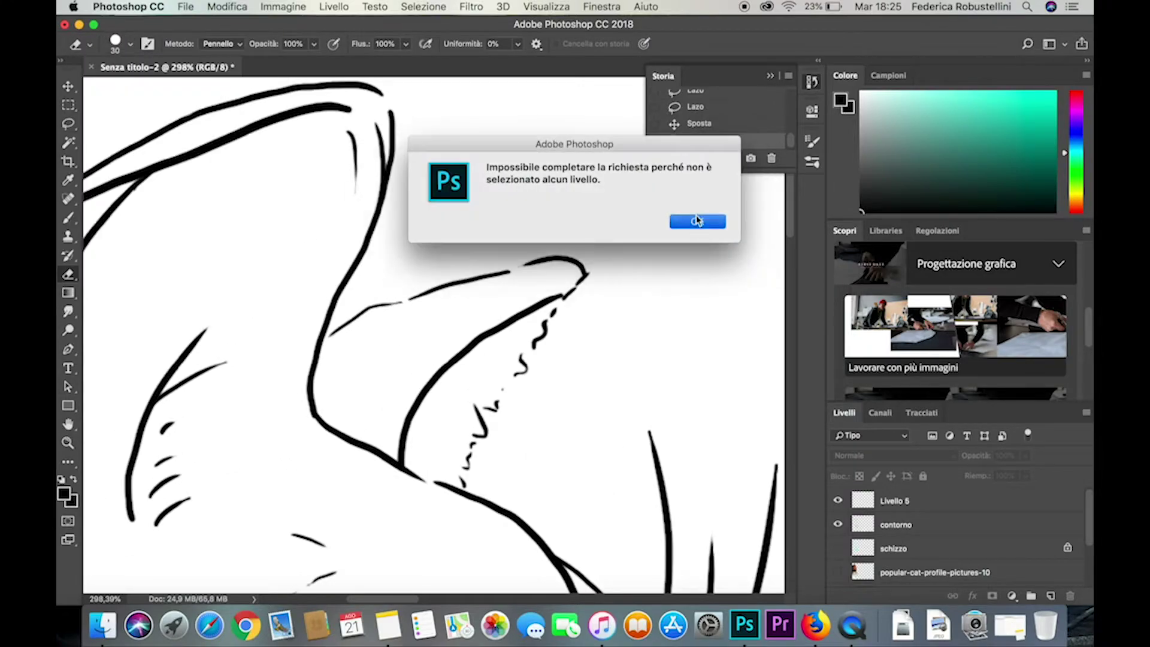
pyautogui.press('Return')
pyautogui.click(896, 524)
pyautogui.moveTo(385, 303)
pyautogui.mouseDown()
pyautogui.moveTo(334, 331)
pyautogui.moveTo(391, 307)
pyautogui.mouseUp()
pyautogui.press('b')
pyautogui.press('cmd+z')
pyautogui.moveTo(321, 348)
pyautogui.mouseDown()
pyautogui.moveTo(383, 310)
pyautogui.moveTo(329, 347)
pyautogui.mouseUp()
# Erase the ear-tip strokes and redraw the right ear tip and upper edge line.
pyautogui.click(68, 273)
pyautogui.moveTo(409, 298)
pyautogui.mouseDown()
pyautogui.moveTo(587, 270)
pyautogui.moveTo(586, 250)
pyautogui.mouseUp()
pyautogui.press('b')
pyautogui.moveTo(585, 250); pyautogui.dragTo(568, 252)
pyautogui.moveTo(321, 347); pyautogui.dragTo(426, 302)
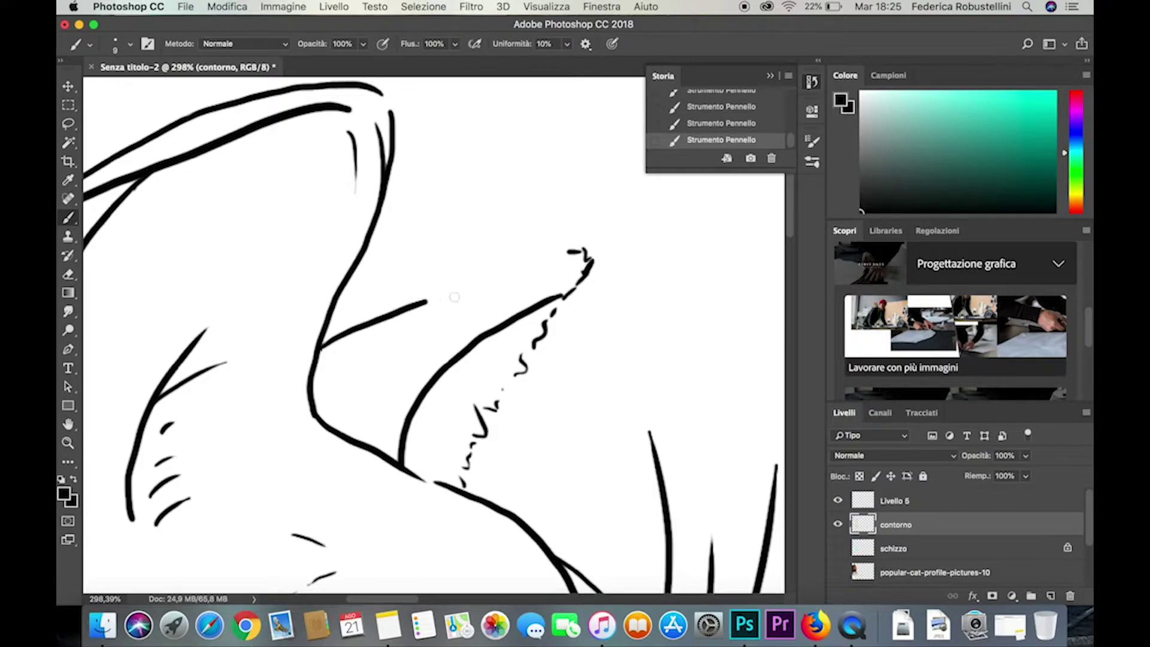
pyautogui.hotkey('ctrl', 'z')
pyautogui.moveTo(108, 314); pyautogui.dragTo(96, 313)
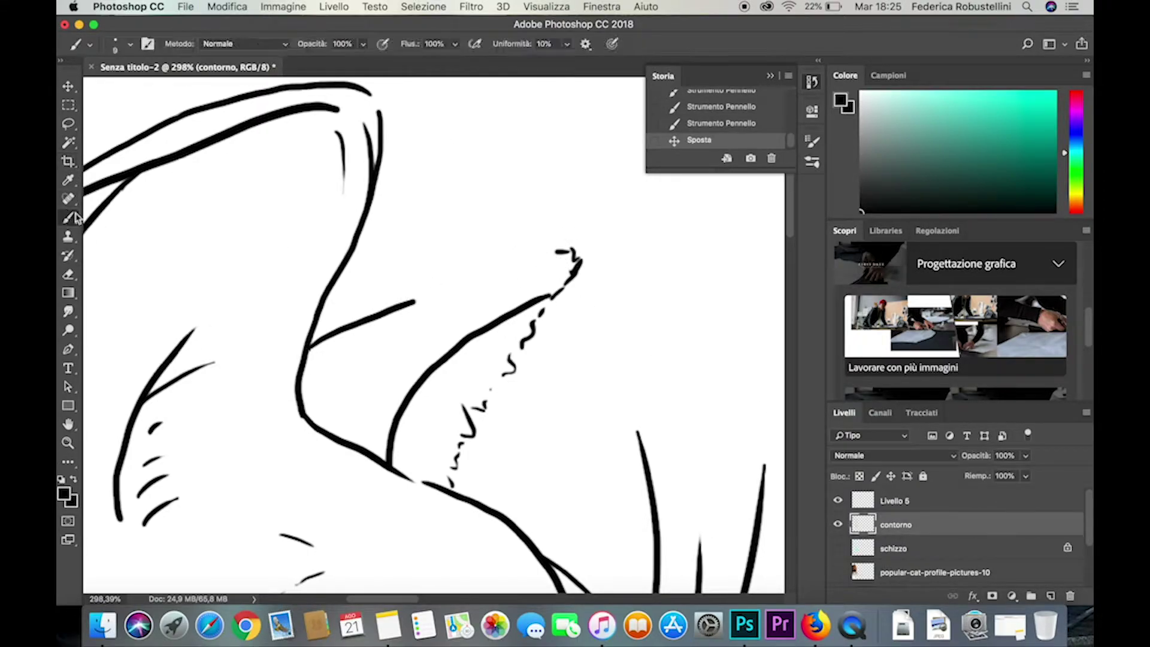
# Reselect the contorno layer and re-ink the upper edge of the ear tip.
pyautogui.keyDown('super'); pyautogui.click(475, 288); pyautogui.keyUp('super')
pyautogui.keyDown('super'); pyautogui.click(476, 288); pyautogui.keyUp('super')
pyautogui.press('Return')
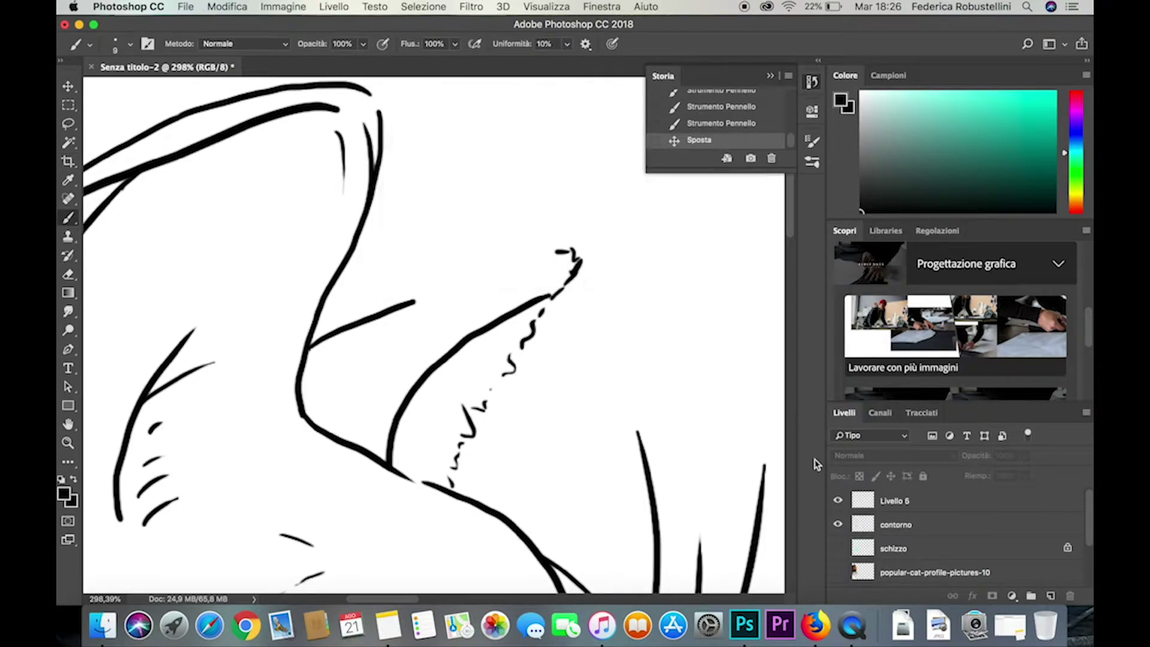
pyautogui.click(896, 524)
pyautogui.moveTo(569, 250); pyautogui.dragTo(443, 290)
pyautogui.press('super+z')
pyautogui.moveTo(566, 250); pyautogui.dragTo(437, 292)
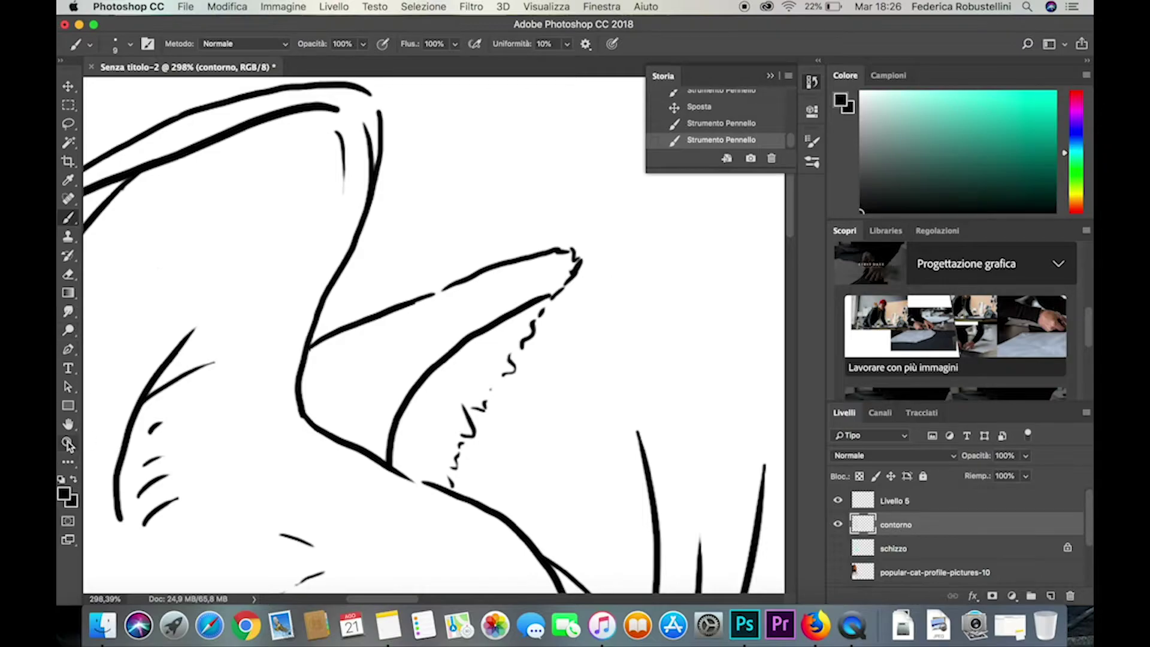
pyautogui.scroll(-5, 359, 300)
pyautogui.scroll(5, 359, 299)
# Erase the stray outline mark and redraw the line along the lower neck.
pyautogui.press('e')
pyautogui.moveTo(440, 413)
pyautogui.mouseDown()
pyautogui.moveTo(359, 372)
pyautogui.moveTo(393, 384)
pyautogui.moveTo(482, 460)
pyautogui.mouseUp()
pyautogui.press('b')
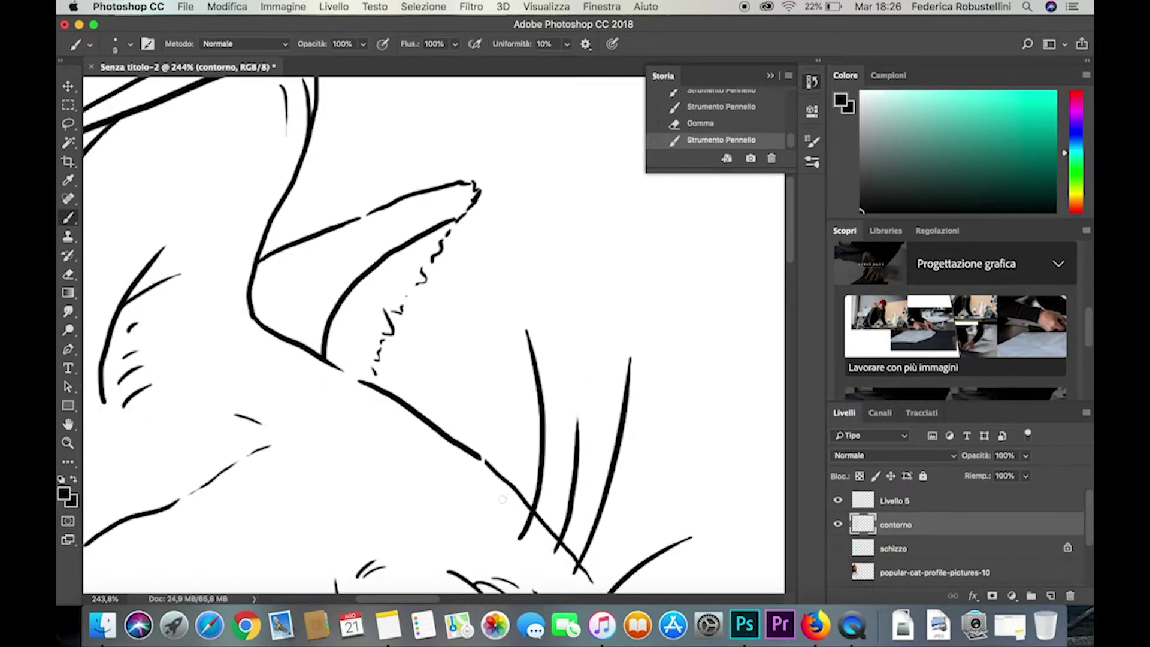
pyautogui.press('super+z')
pyautogui.moveTo(360, 380); pyautogui.dragTo(476, 458)
pyautogui.press('super+z')
pyautogui.press('super+z')
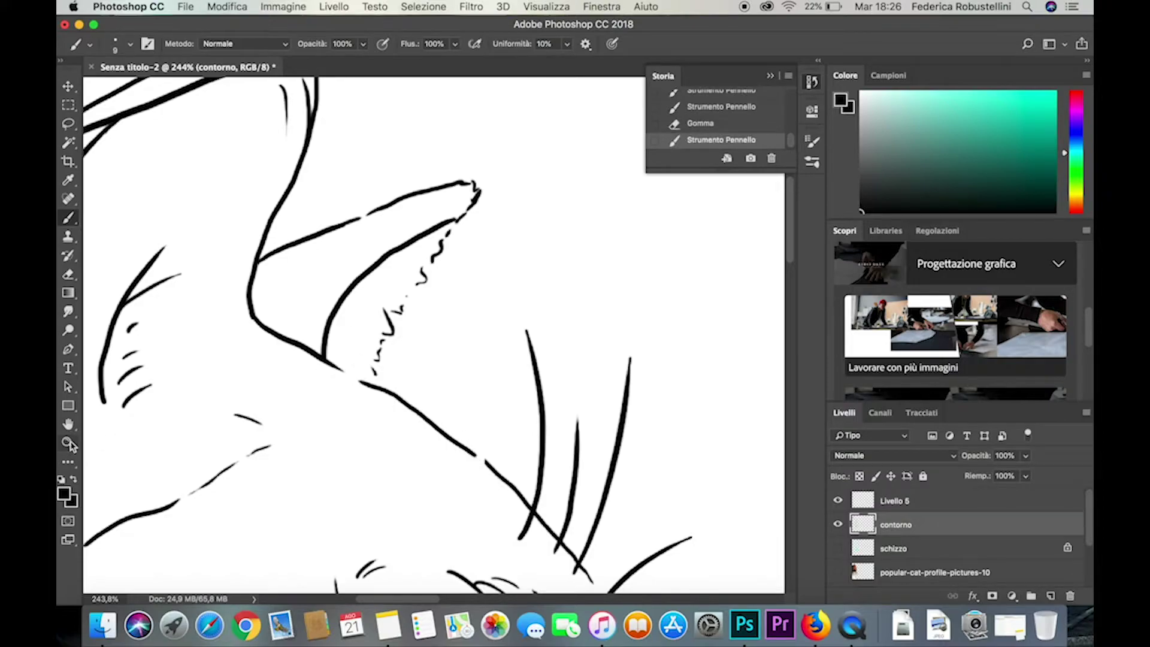
pyautogui.scroll(-5, 316, 312)
pyautogui.scroll(6, 316, 312)
# Undo misplaced strokes, target the colore pelo gatto layer, and shade the brow light purple.
pyautogui.press('e')
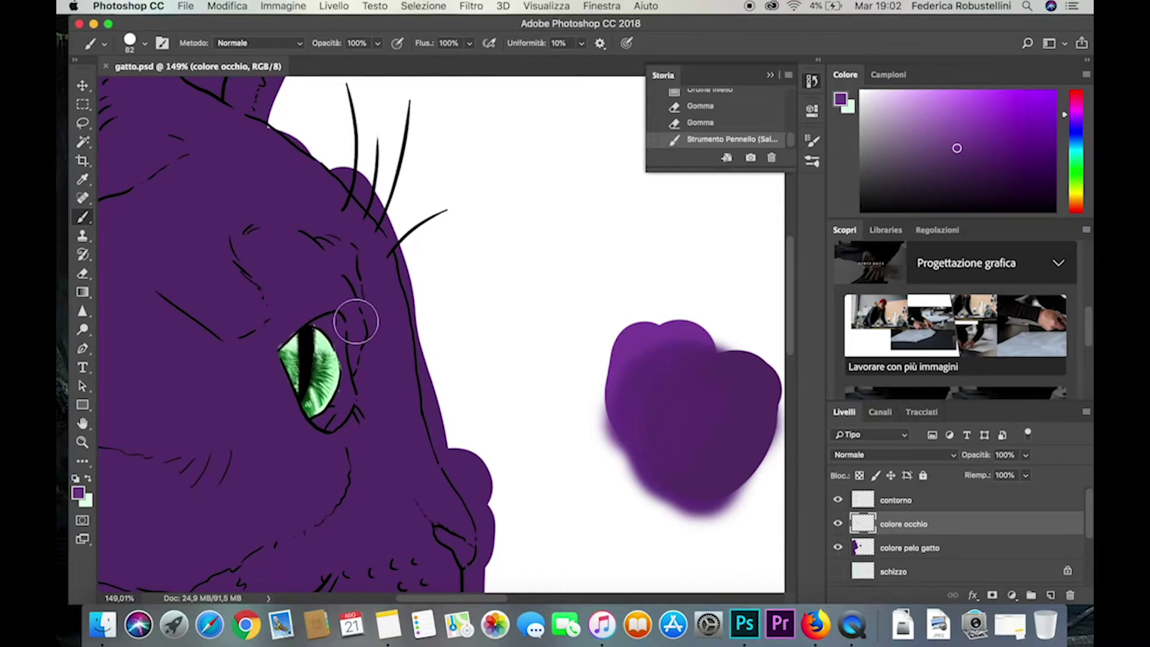
pyautogui.moveTo(354, 318); pyautogui.dragTo(350, 279)
pyautogui.moveTo(347, 282); pyautogui.dragTo(359, 324)
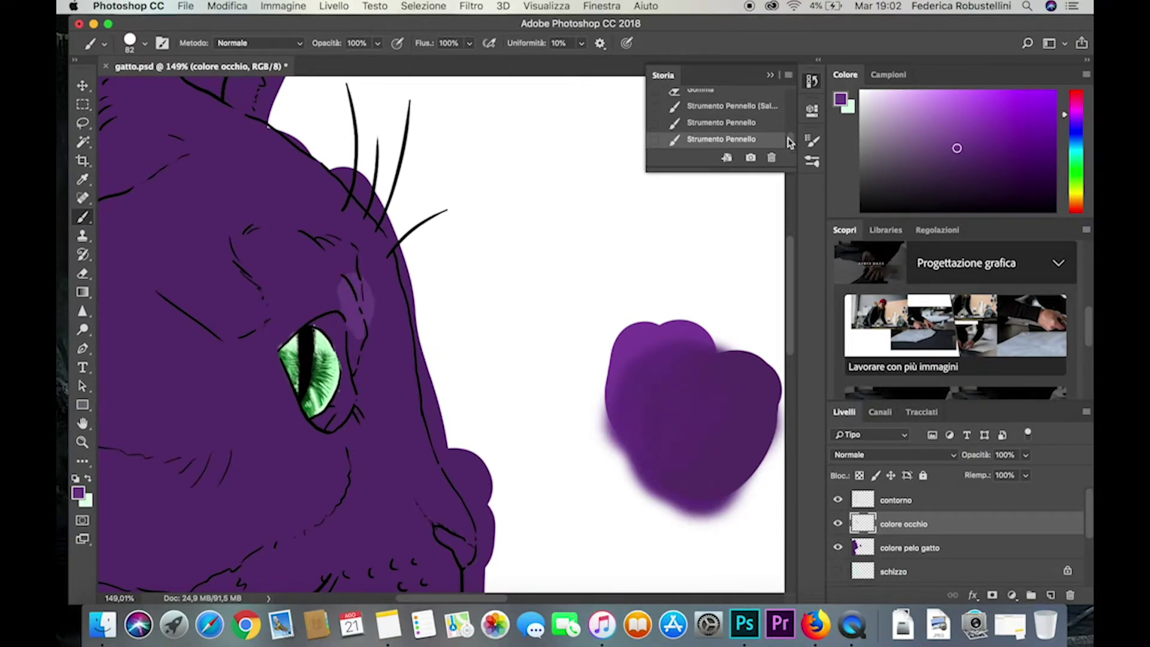
pyautogui.click(771, 157)
pyautogui.click(904, 548)
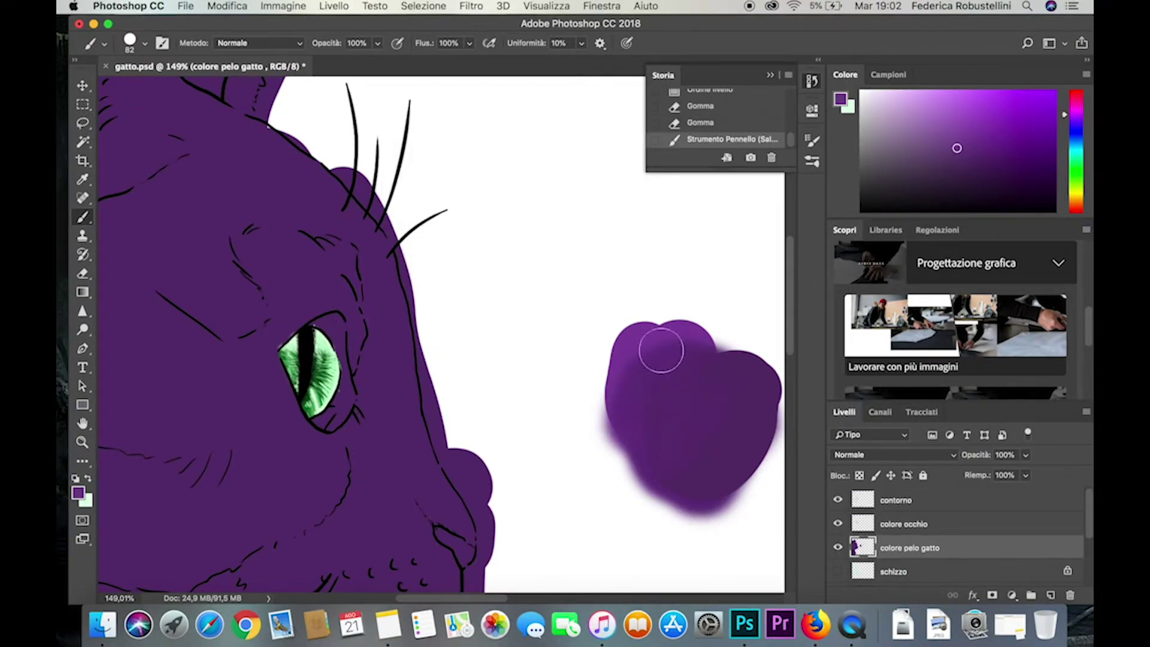
pyautogui.moveTo(278, 252)
pyautogui.mouseDown()
pyautogui.moveTo(334, 256)
pyautogui.moveTo(311, 321)
pyautogui.moveTo(277, 275)
pyautogui.moveTo(289, 309)
pyautogui.moveTo(264, 383)
pyautogui.moveTo(346, 378)
pyautogui.moveTo(323, 488)
pyautogui.moveTo(286, 452)
pyautogui.moveTo(206, 437)
pyautogui.moveTo(168, 366)
pyautogui.mouseUp()
# Shade the brow and cheek in light purple and erase the stray purple beside the nose.
pyautogui.hscroll(-2, 390, 501)
pyautogui.hscroll(-3, 373, 313)
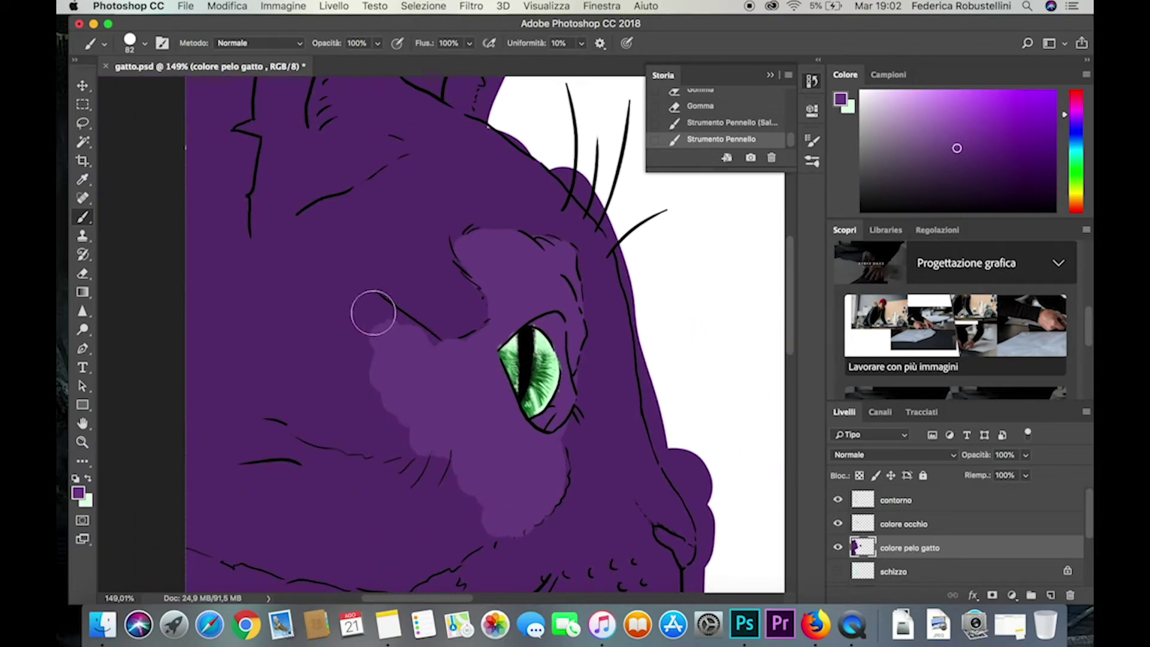
pyautogui.moveTo(374, 313)
pyautogui.mouseDown()
pyautogui.moveTo(351, 290)
pyautogui.moveTo(390, 411)
pyautogui.moveTo(473, 496)
pyautogui.moveTo(443, 545)
pyautogui.moveTo(293, 569)
pyautogui.mouseUp()
pyautogui.scroll(-5, 521, 270)
pyautogui.moveTo(522, 269)
pyautogui.mouseDown()
pyautogui.moveTo(480, 284)
pyautogui.moveTo(598, 377)
pyautogui.moveTo(668, 295)
pyautogui.moveTo(555, 334)
pyautogui.moveTo(621, 274)
pyautogui.moveTo(665, 211)
pyautogui.moveTo(626, 193)
pyautogui.mouseUp()
pyautogui.hotkey('alt', ']')
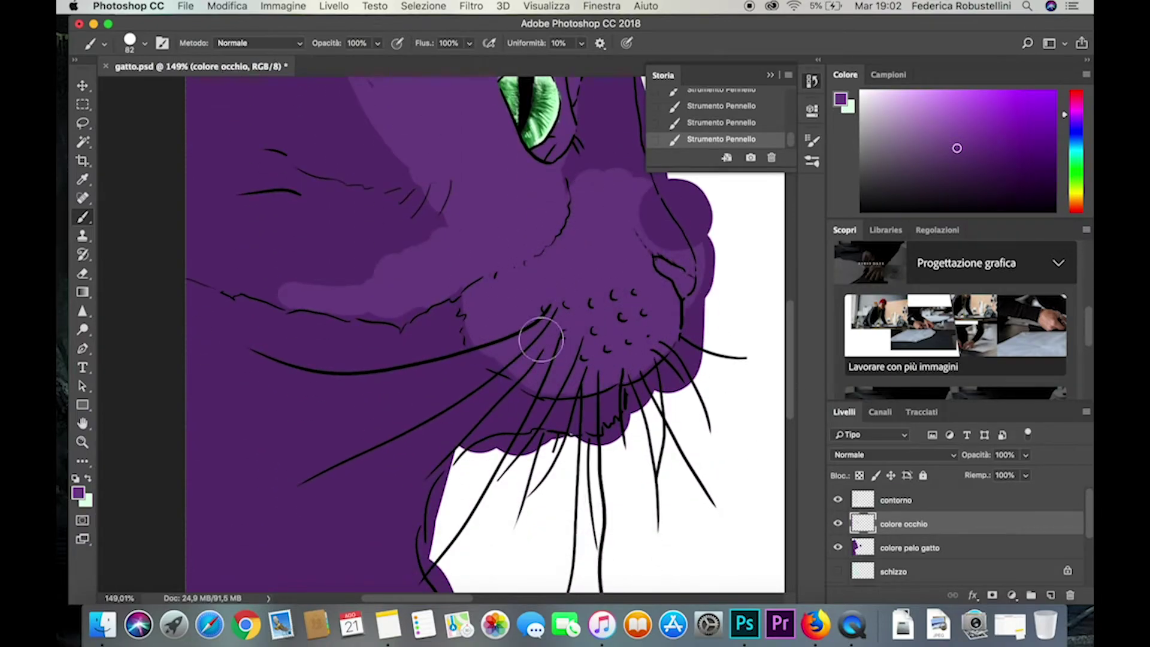
pyautogui.press('e')
pyautogui.click(144, 43)
pyautogui.moveTo(624, 264); pyautogui.dragTo(659, 180)
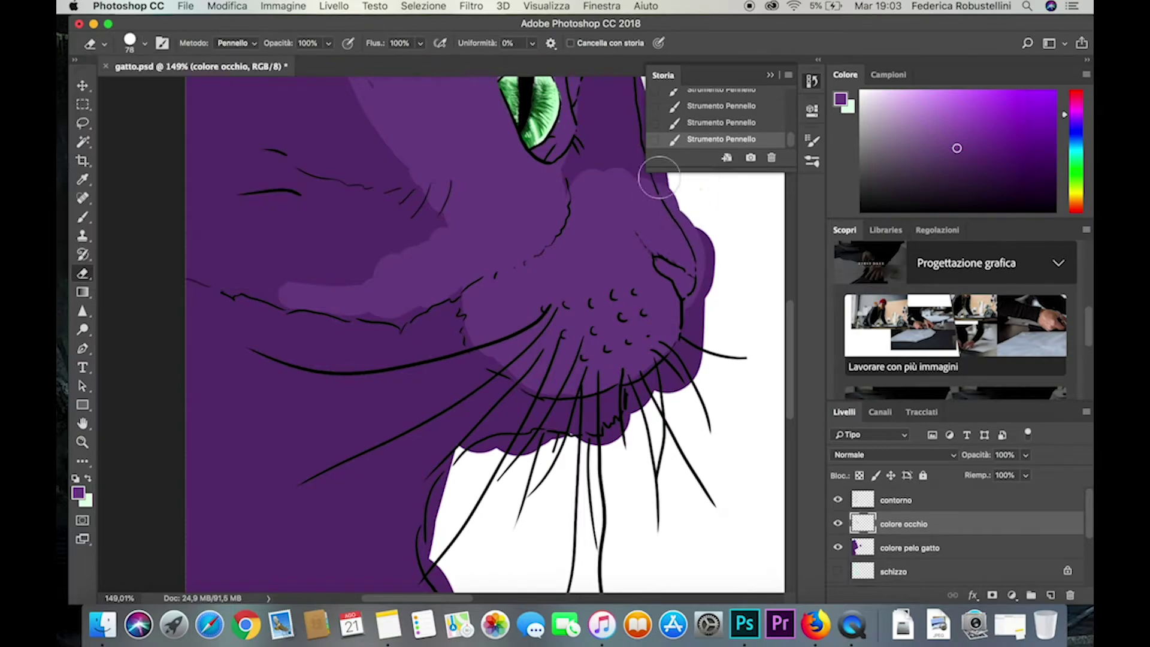
# Paint light purple along the face edge beside the eye and from forehead up to the ear.
pyautogui.hotkey('alt', '[')
pyautogui.scroll(2, 790, 343)
pyautogui.scroll(3, 791, 343)
pyautogui.press('b')
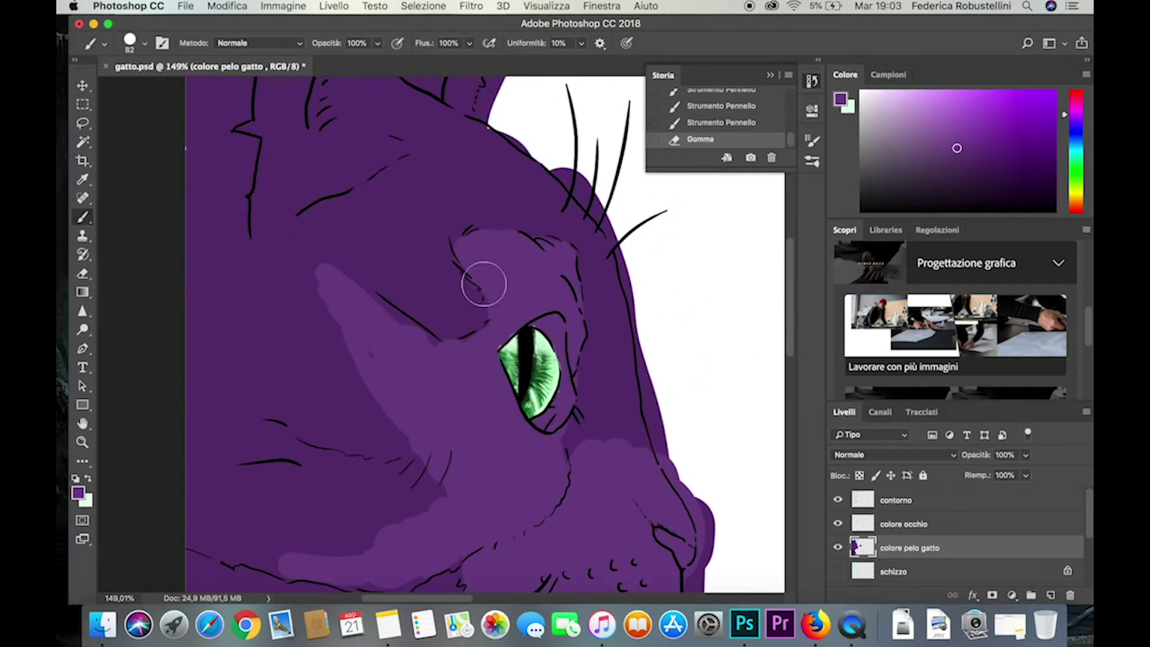
pyautogui.moveTo(593, 252); pyautogui.dragTo(604, 425)
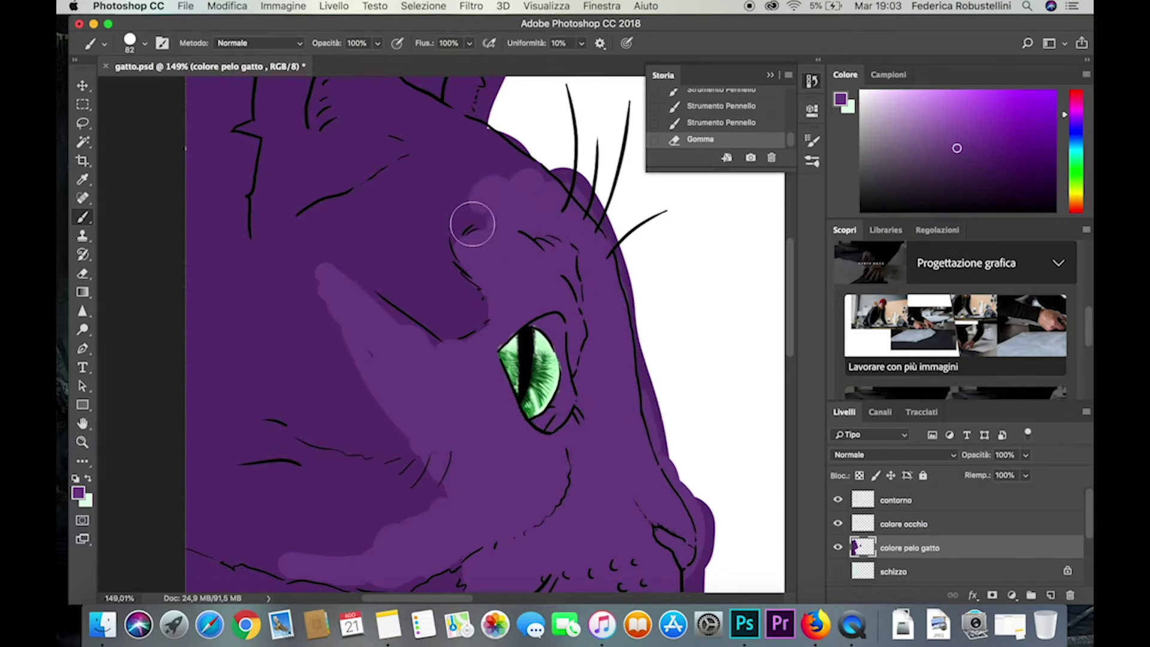
pyautogui.moveTo(470, 223); pyautogui.dragTo(413, 117)
pyautogui.scroll(3, 794, 339)
pyautogui.moveTo(470, 267); pyautogui.dragTo(493, 231)
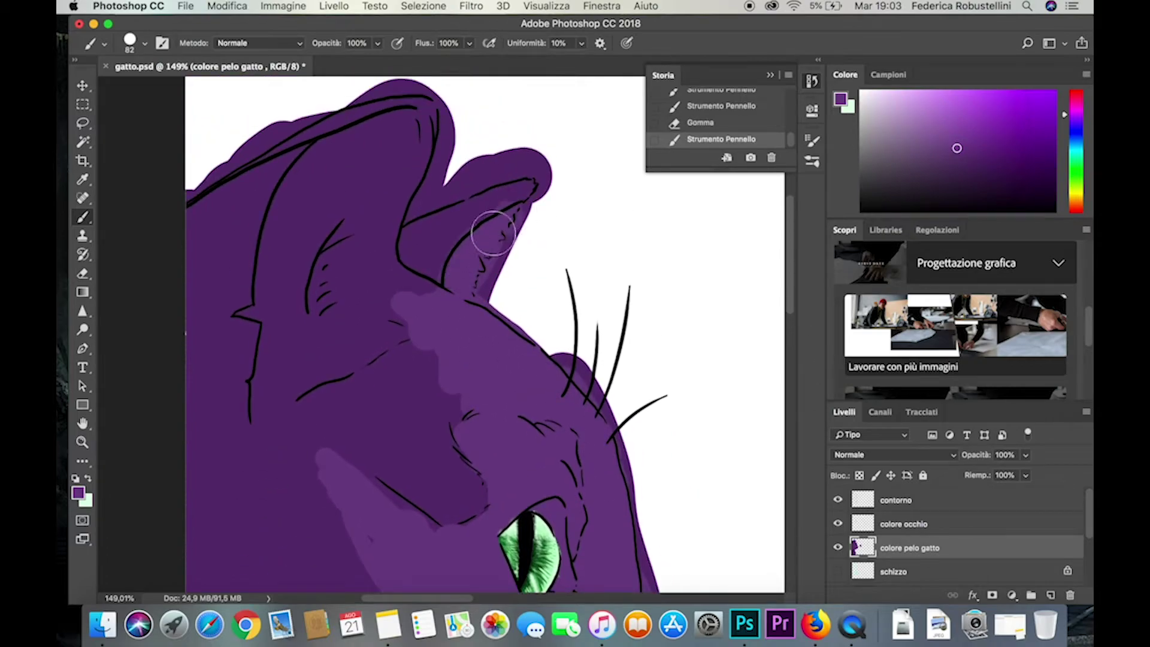
pyautogui.moveTo(411, 300)
pyautogui.mouseDown()
pyautogui.moveTo(390, 234)
pyautogui.moveTo(397, 116)
pyautogui.moveTo(311, 186)
pyautogui.moveTo(380, 326)
pyautogui.moveTo(348, 275)
pyautogui.moveTo(326, 270)
pyautogui.moveTo(347, 360)
pyautogui.moveTo(443, 413)
pyautogui.mouseUp()
# Add more light-purple shading strokes over the muzzle, chin and lower face.
pyautogui.scroll(-4, 807, 363)
pyautogui.scroll(-4, 807, 362)
pyautogui.moveTo(575, 444); pyautogui.dragTo(497, 379)
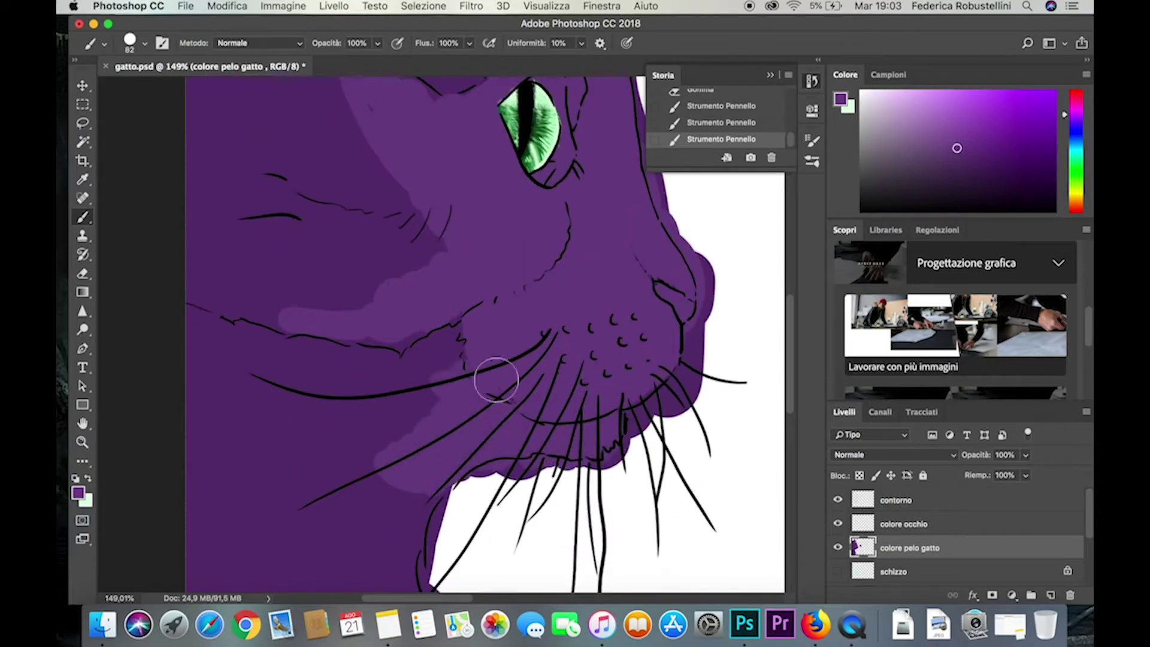
pyautogui.scroll(-4, 497, 379)
pyautogui.moveTo(413, 335)
pyautogui.mouseDown()
pyautogui.moveTo(361, 278)
pyautogui.moveTo(501, 478)
pyautogui.mouseUp()
pyautogui.scroll(-4, 502, 478)
pyautogui.moveTo(258, 281)
pyautogui.mouseDown()
pyautogui.moveTo(459, 290)
pyautogui.moveTo(436, 211)
pyautogui.moveTo(438, 135)
pyautogui.mouseUp()
pyautogui.scroll(4, 808, 485)
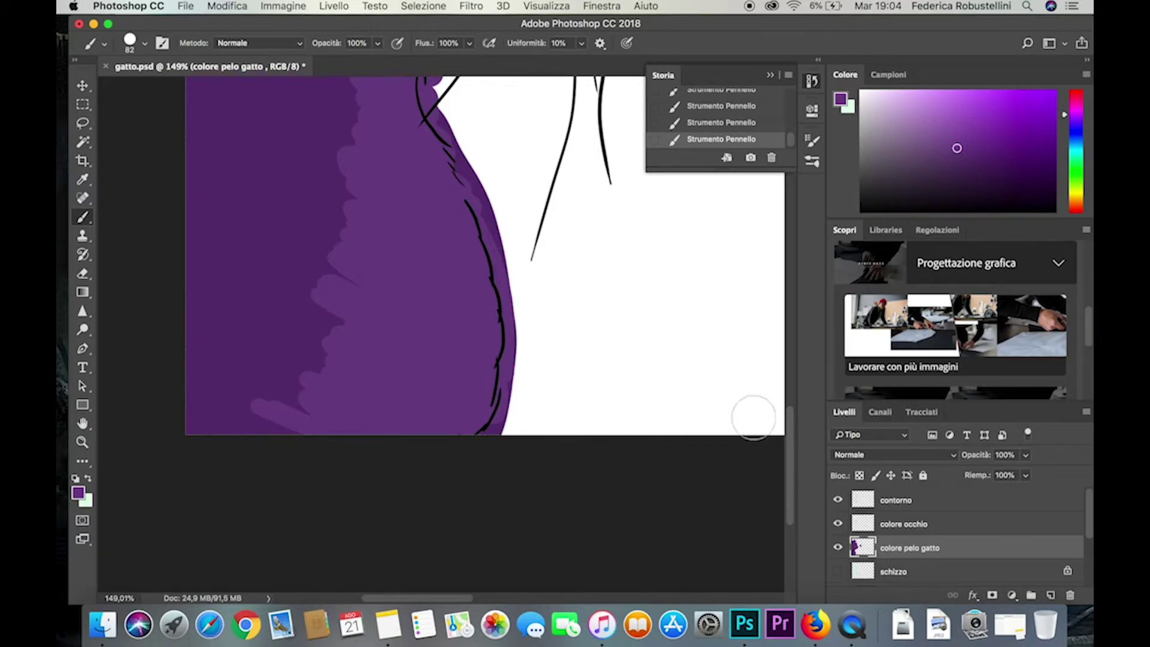
pyautogui.scroll(-3, 753, 417)
pyautogui.scroll(-5, 329, 405)
pyautogui.scroll(3, 406, 483)
# Switch to the Mixer Brush and blend the shading into the fur on the cheek.
pyautogui.rightClick(83, 217)
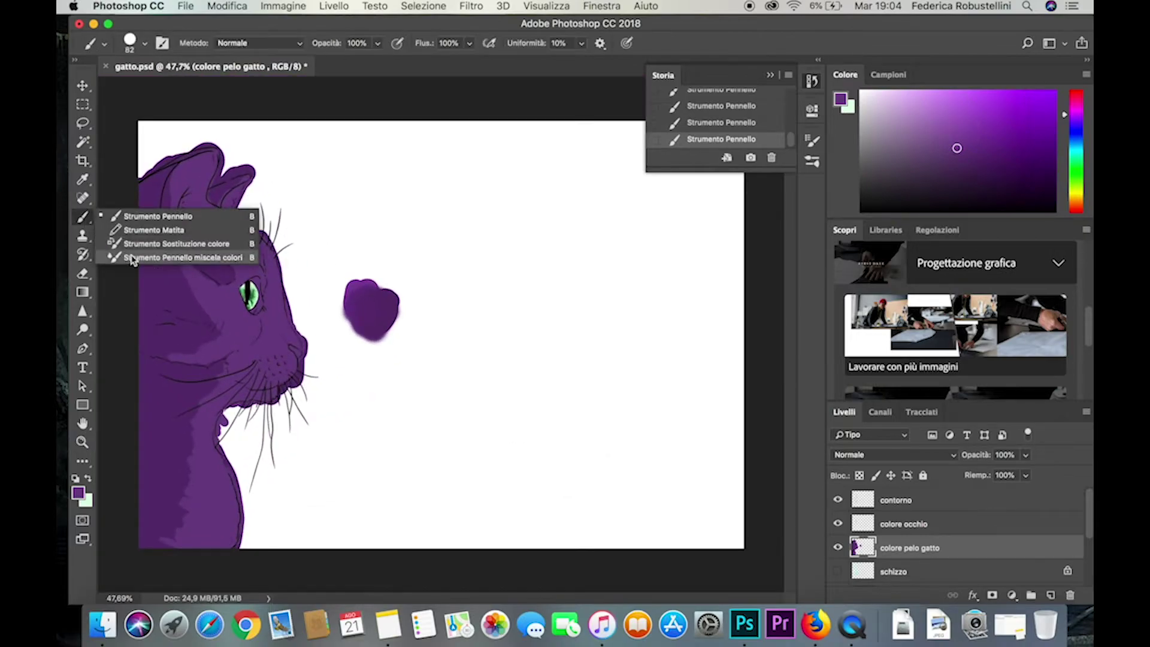
pyautogui.click(131, 259)
pyautogui.click(145, 43)
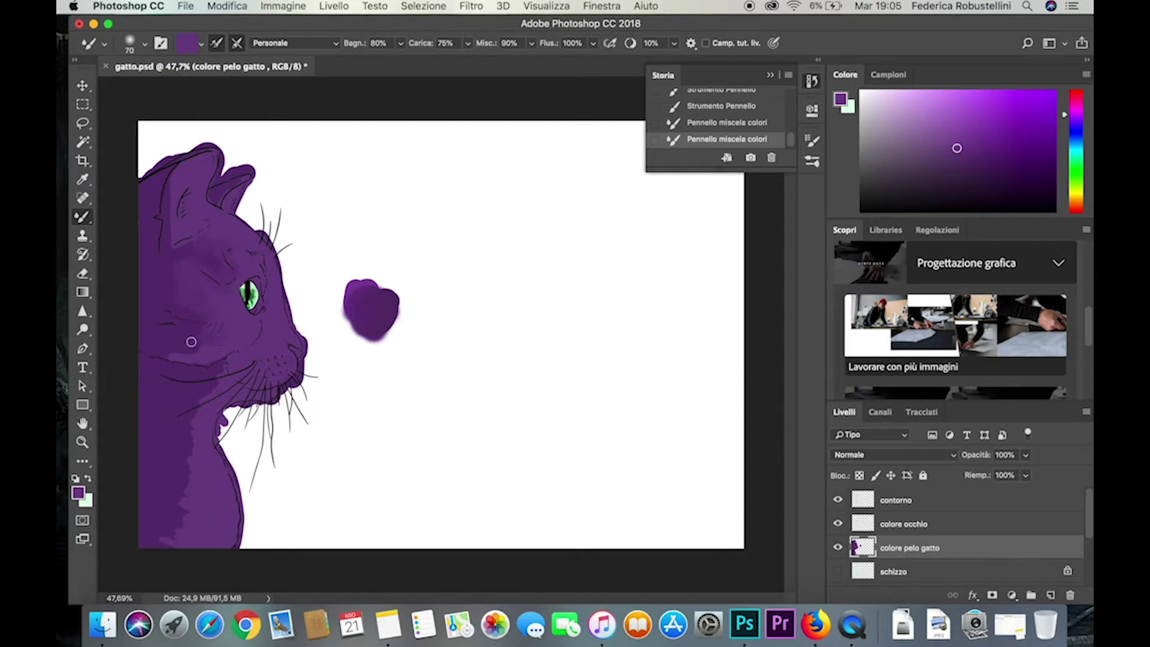
pyautogui.moveTo(191, 341); pyautogui.dragTo(169, 334)
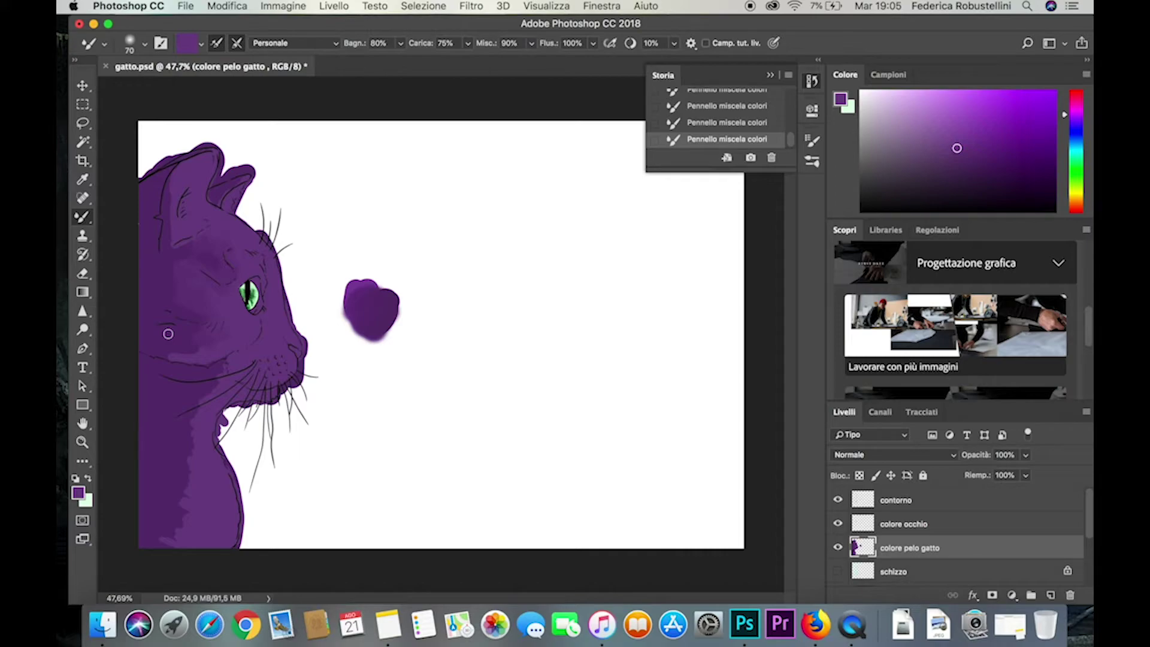
# Zoom in on the cat's face and enlarge the Mixer Brush to size 134.
pyautogui.press('z')
pyautogui.moveTo(254, 380); pyautogui.dragTo(312, 380)
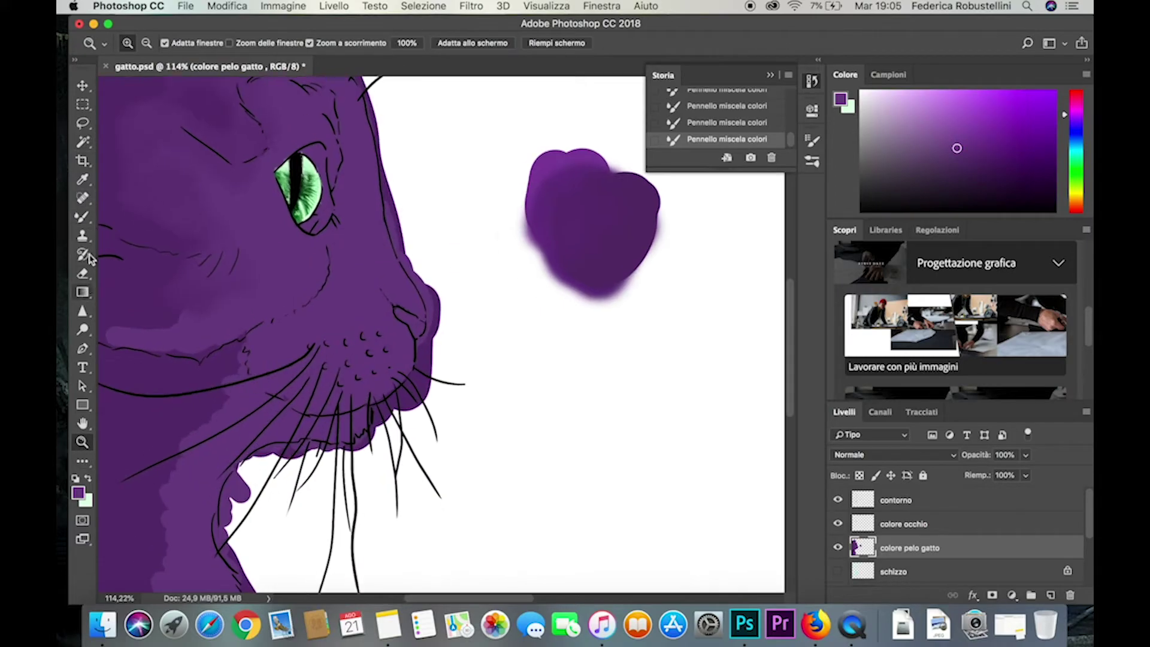
pyautogui.click(83, 217)
pyautogui.scroll(-3, 176, 300)
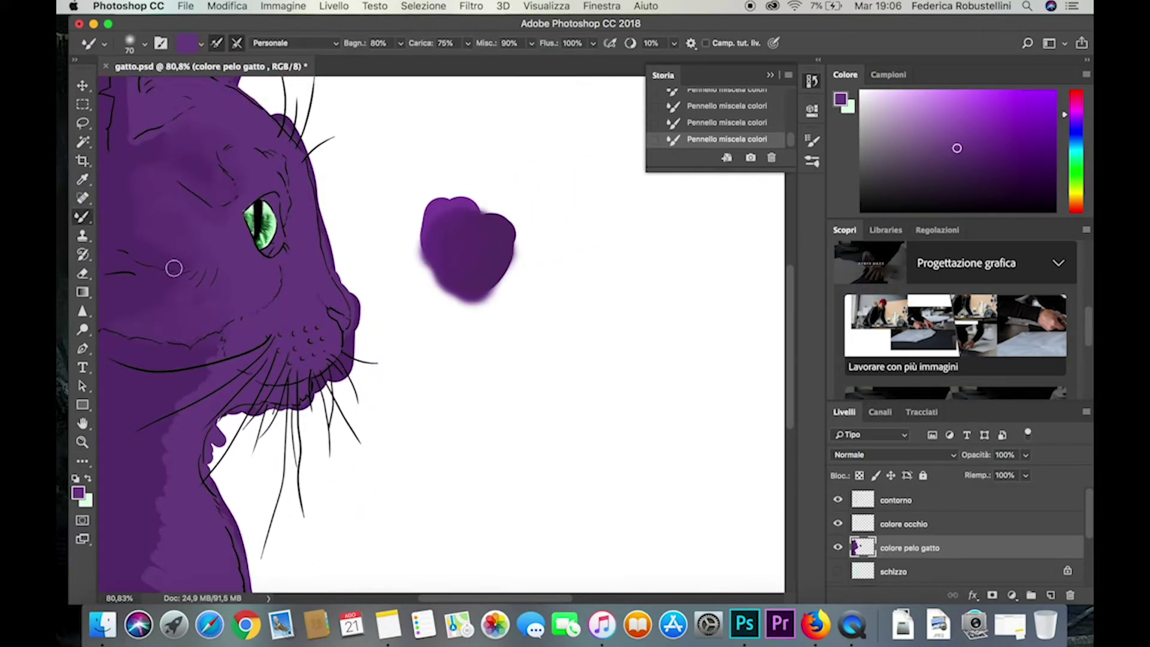
pyautogui.click(147, 45)
pyautogui.press('Return')
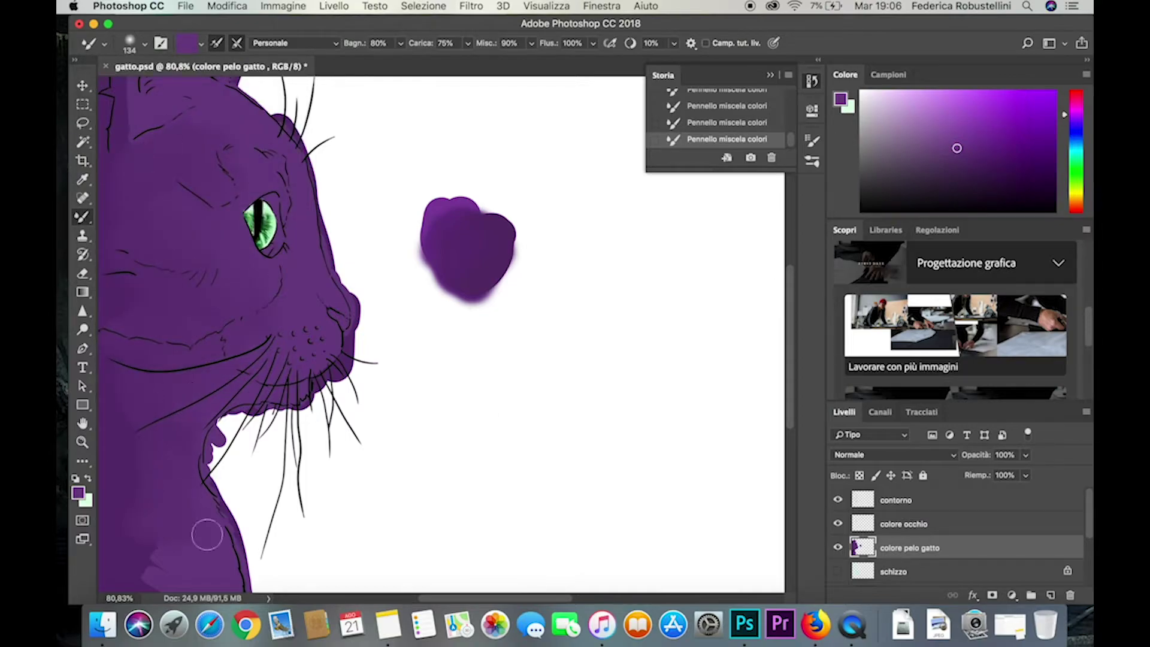
# Blend the light-purple shading across the fur with the enlarged Mixer Brush.
pyautogui.moveTo(527, 597); pyautogui.dragTo(497, 597)
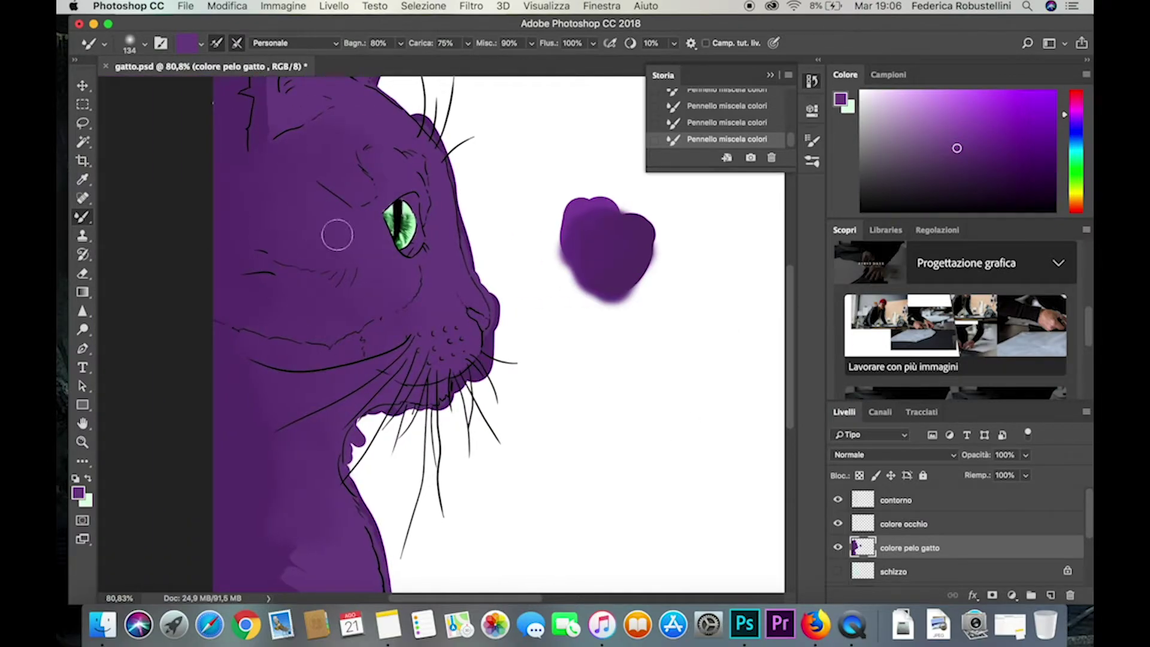
pyautogui.scroll(-5, 787, 287)
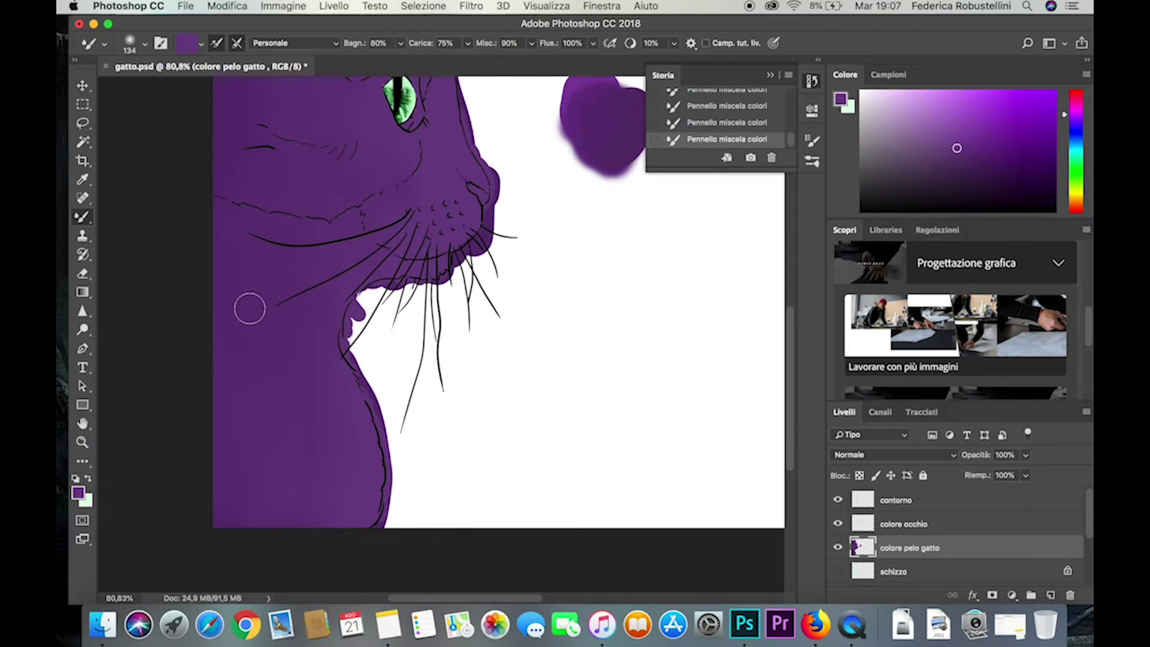
pyautogui.scroll(5, 419, 269)
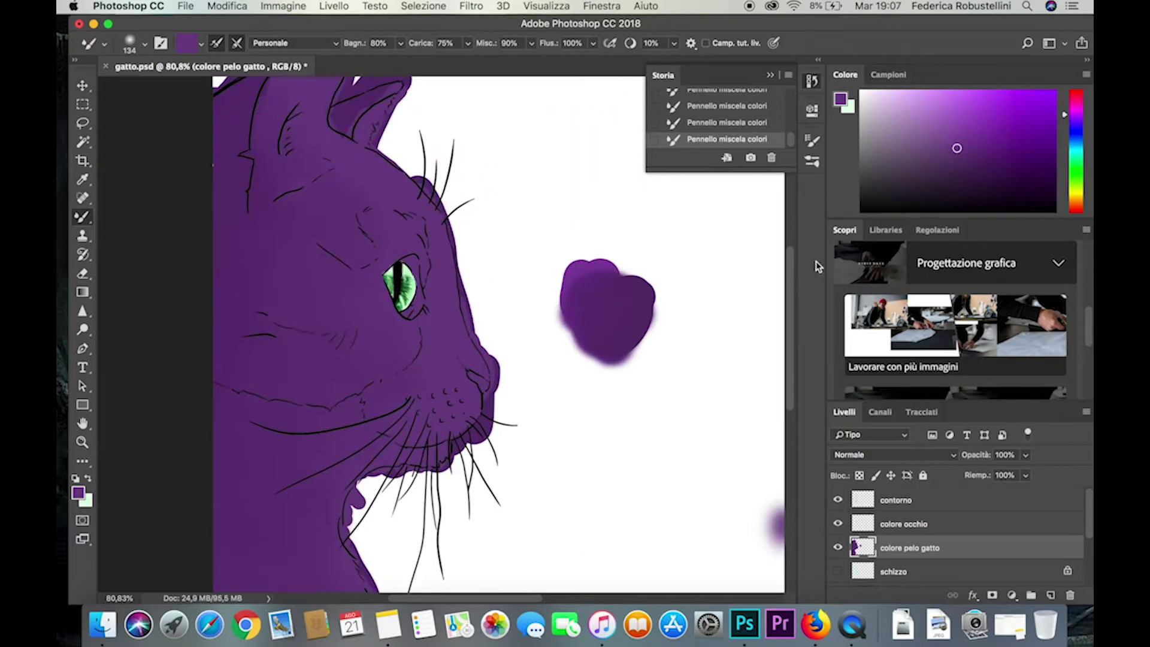
pyautogui.scroll(5, 320, 268)
pyautogui.scroll(-2, 771, 266)
pyautogui.scroll(-4, 790, 281)
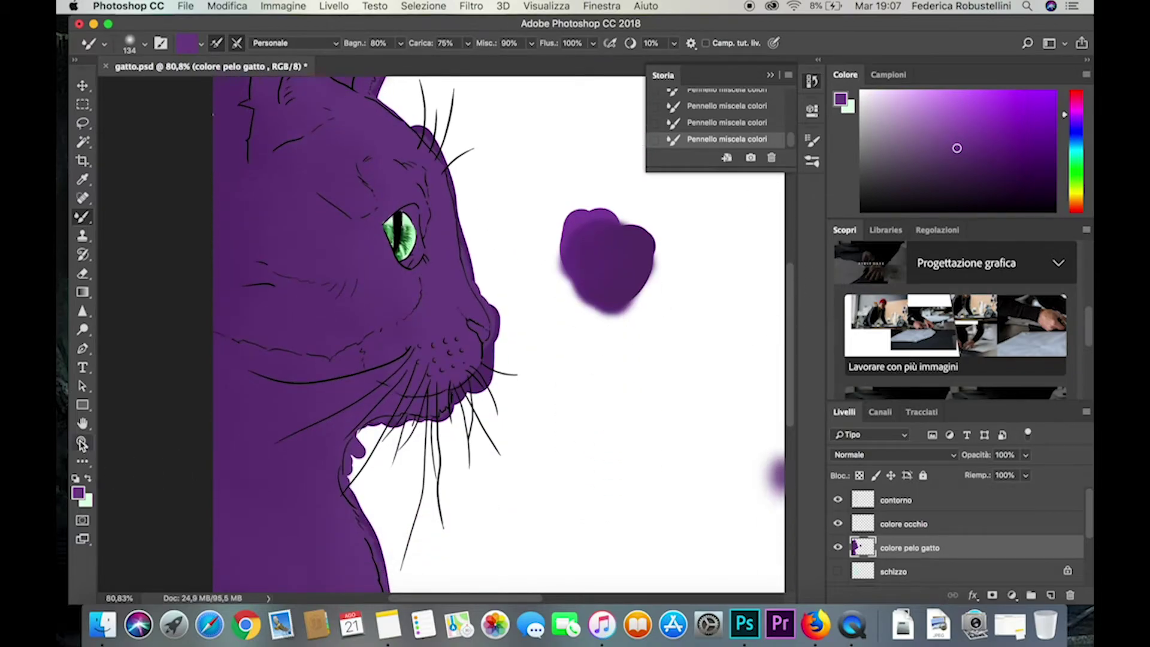
# Paint darker purple shading around the eye and forehead and along the jaw.
pyautogui.click(78, 492)
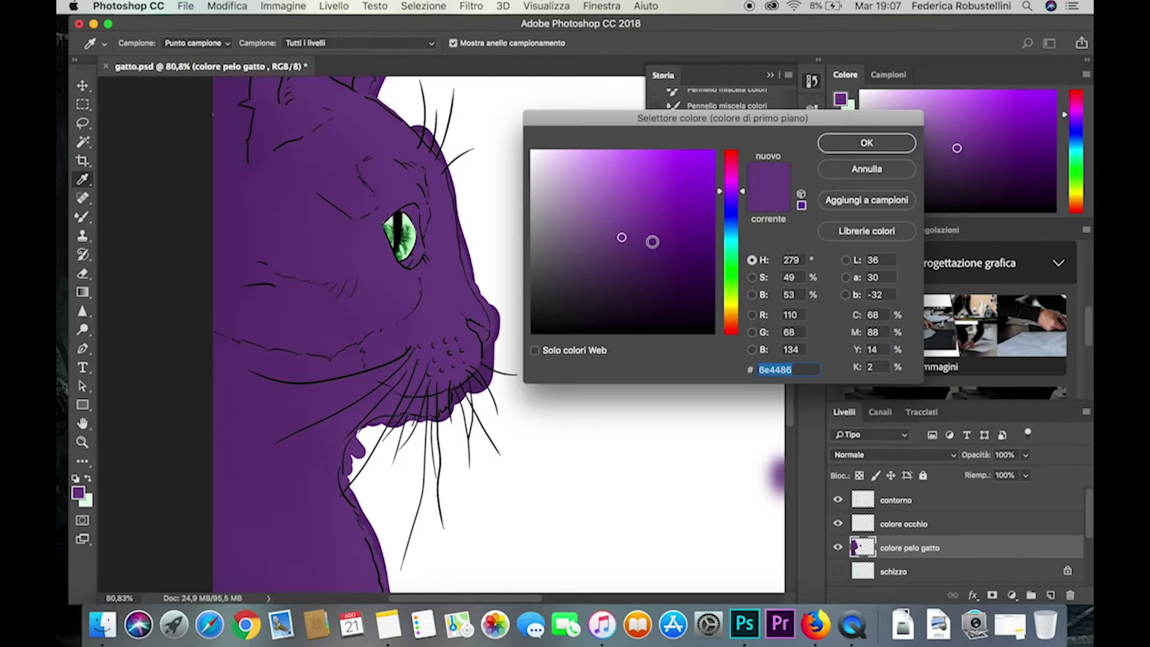
pyautogui.click(838, 147)
pyautogui.rightClick(83, 217)
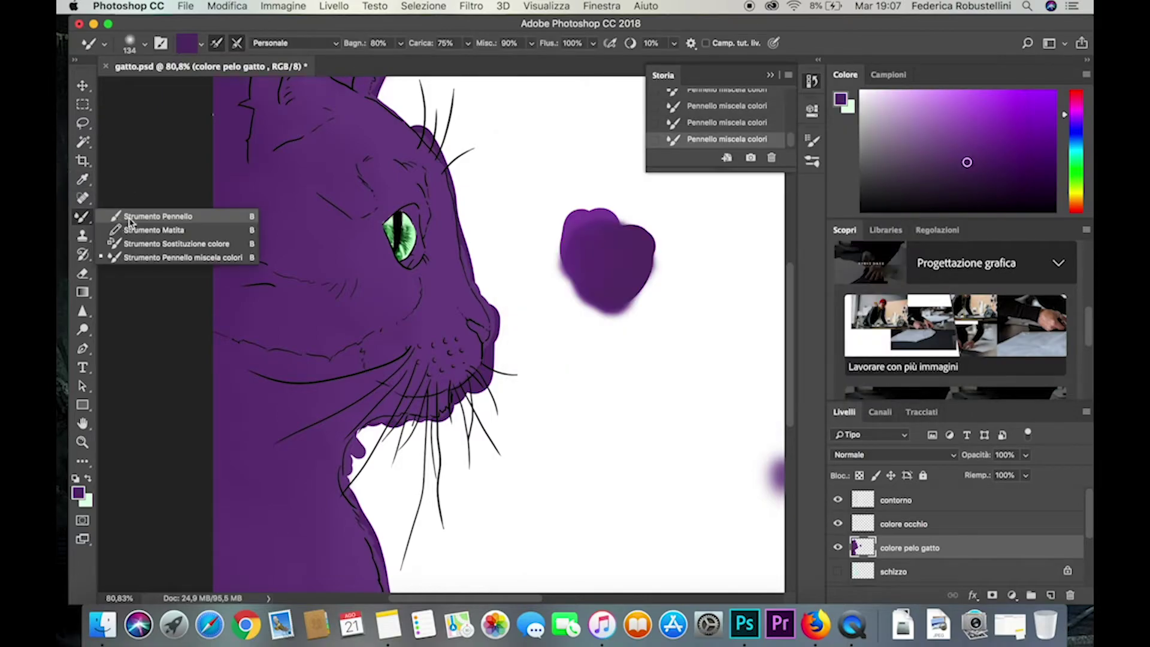
pyautogui.click(137, 214)
pyautogui.moveTo(323, 257)
pyautogui.mouseDown()
pyautogui.moveTo(371, 179)
pyautogui.moveTo(420, 174)
pyautogui.mouseUp()
pyautogui.moveTo(440, 222)
pyautogui.mouseDown()
pyautogui.moveTo(383, 129)
pyautogui.moveTo(404, 269)
pyautogui.mouseUp()
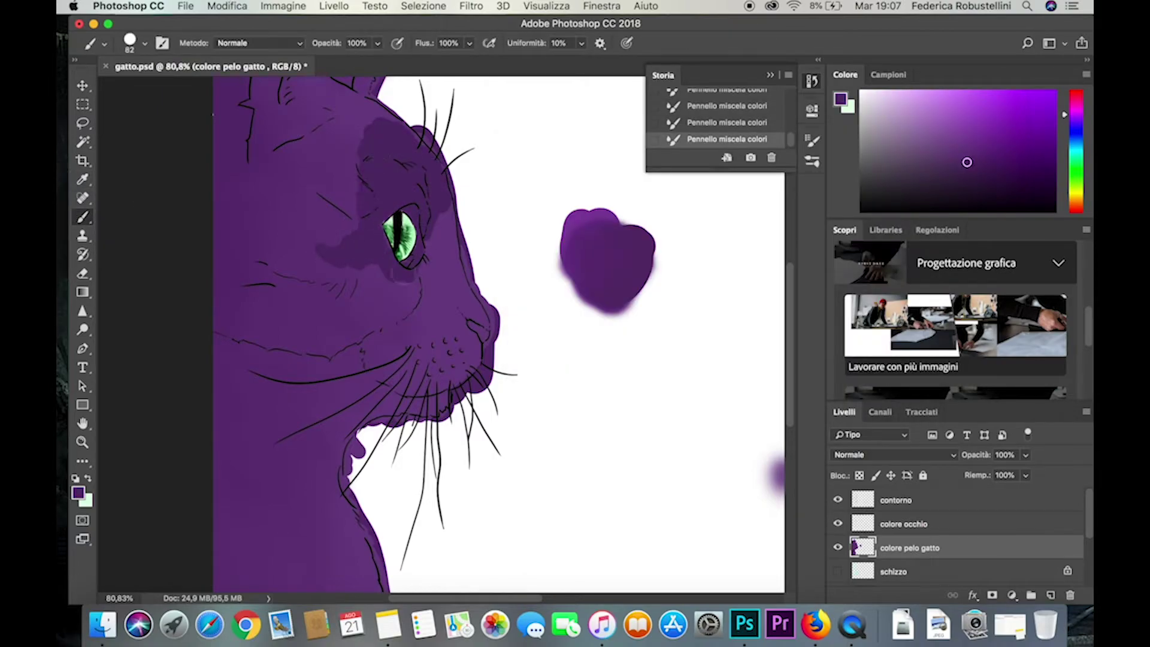
pyautogui.moveTo(383, 320); pyautogui.dragTo(212, 320)
# Zoom in on the head and paint darker purple strokes on the forehead and near the left ear.
pyautogui.press('z')
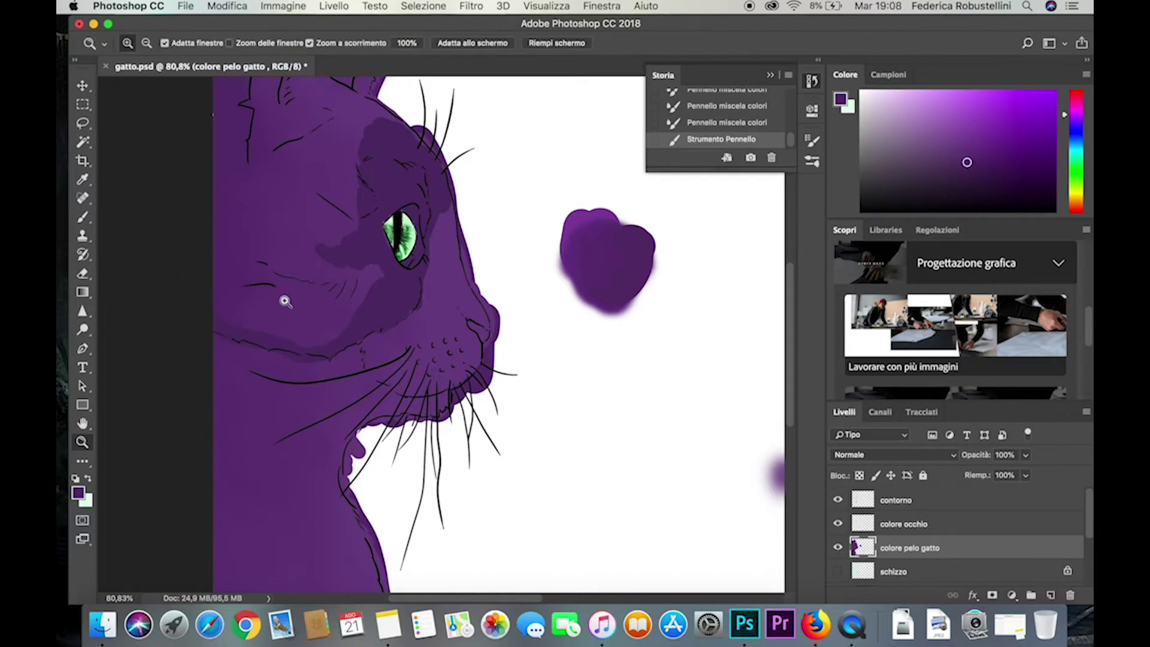
pyautogui.moveTo(285, 371); pyautogui.dragTo(336, 371)
pyautogui.press('b')
pyautogui.click(130, 43)
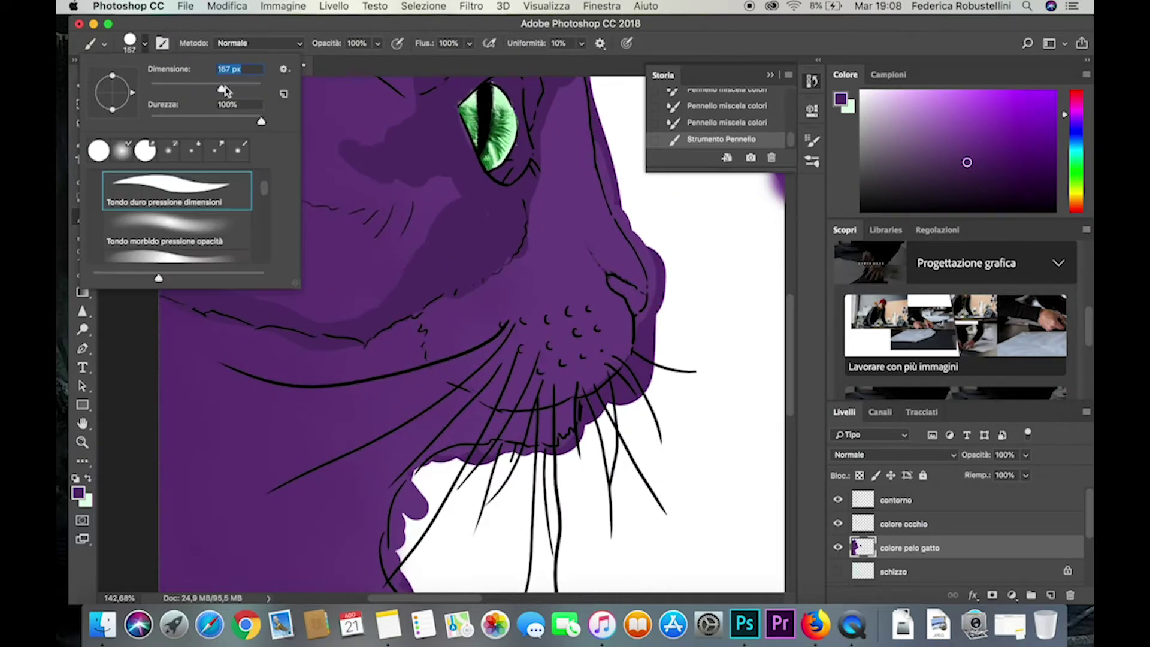
pyautogui.press('Escape')
pyautogui.click(175, 332)
pyautogui.scroll(5, 175, 332)
pyautogui.scroll(5, 264, 236)
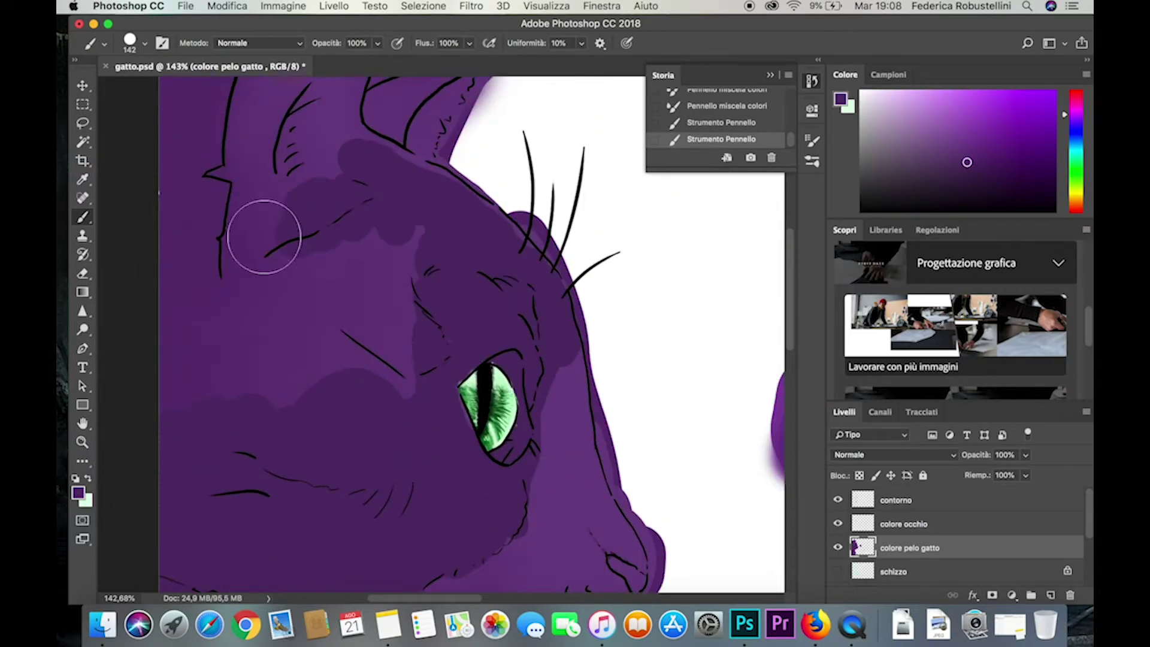
pyautogui.moveTo(264, 236); pyautogui.dragTo(287, 326)
pyautogui.scroll(5, 336, 300)
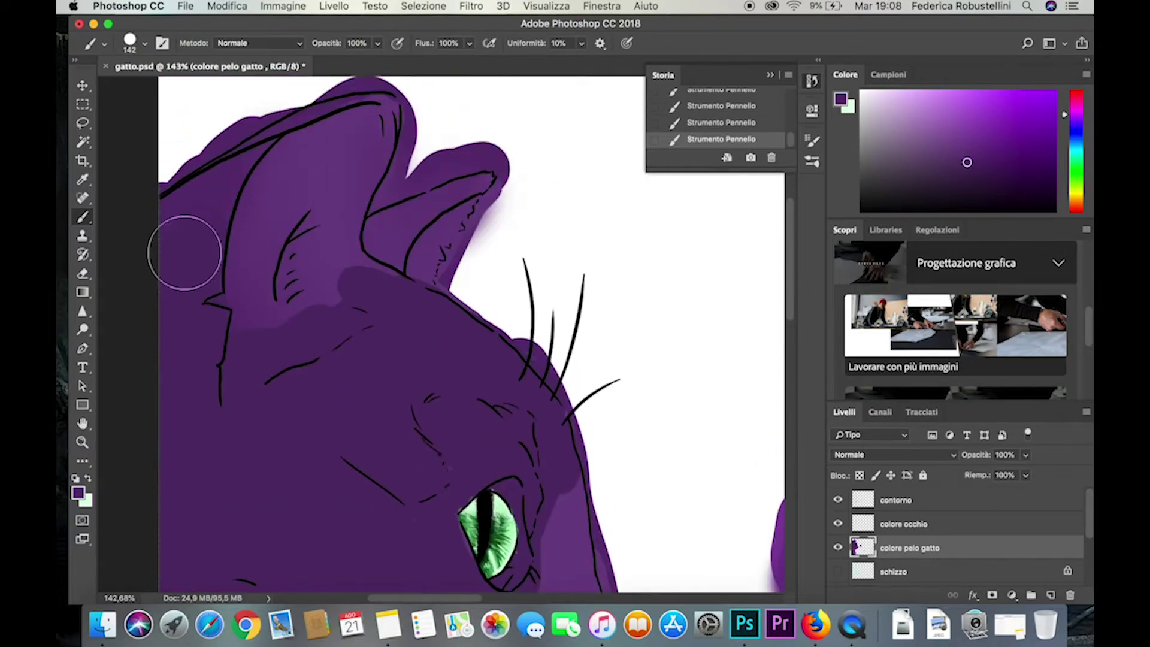
pyautogui.moveTo(398, 219); pyautogui.dragTo(390, 136)
# Shrink the brush to 46 px and blend the inner-ear shading into the fur with the Mixer Brush.
pyautogui.click(144, 43)
pyautogui.moveTo(122, 84); pyautogui.dragTo(105, 84)
pyautogui.press('Escape')
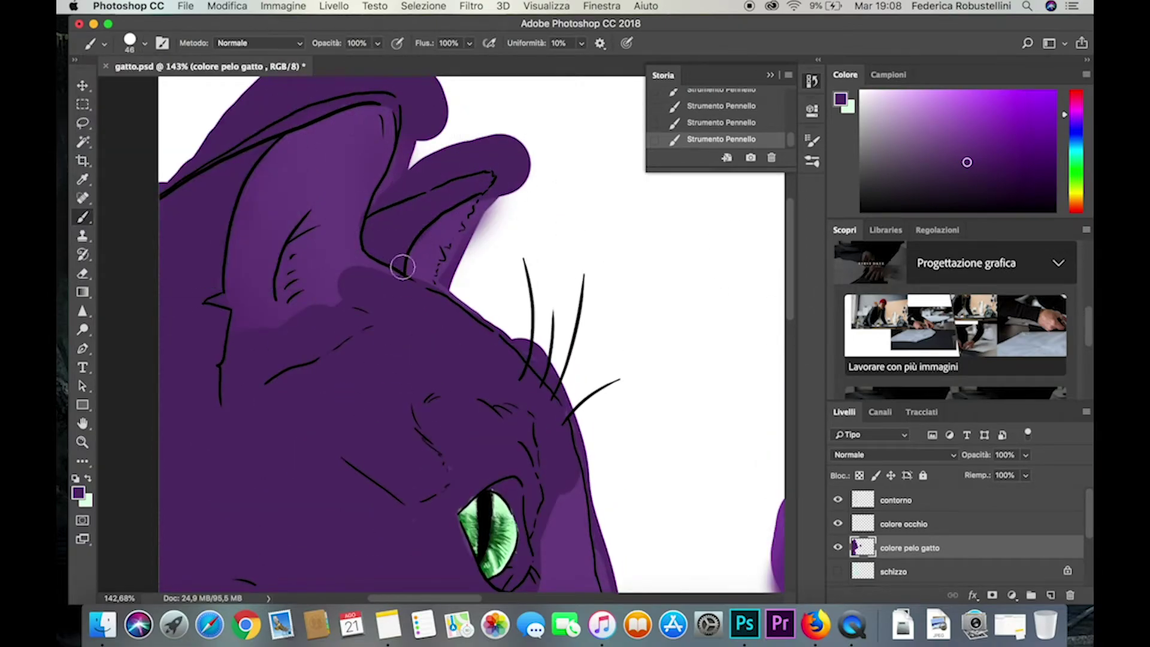
pyautogui.rightClick(83, 217)
pyautogui.click(150, 260)
pyautogui.moveTo(290, 244); pyautogui.dragTo(307, 228)
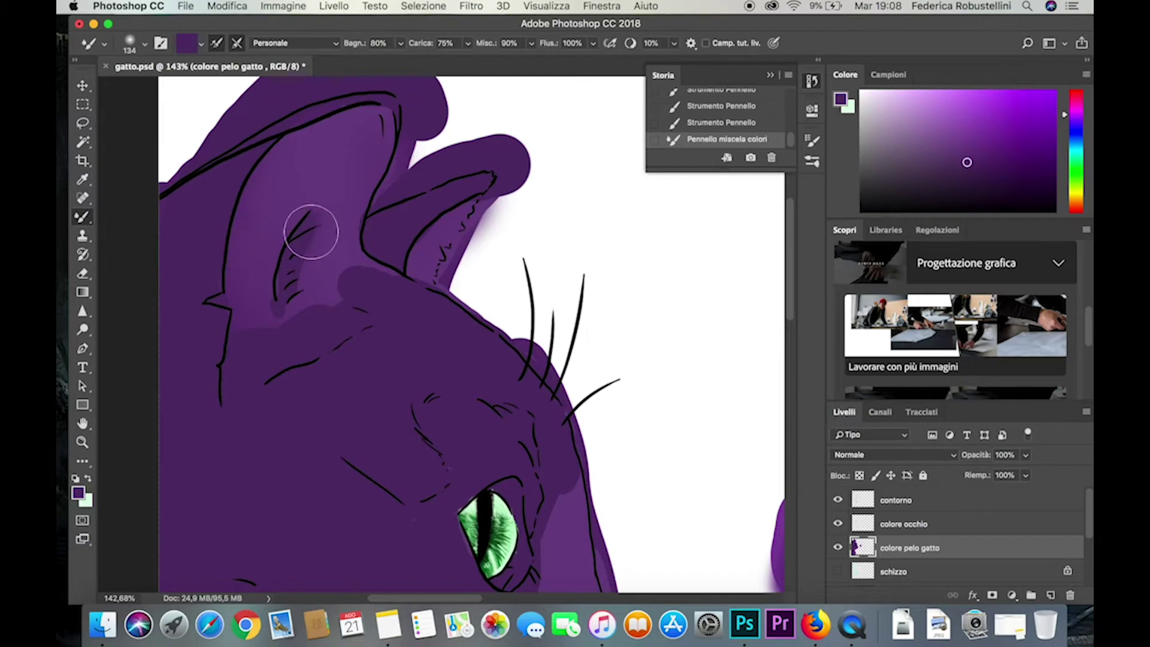
pyautogui.moveTo(287, 293); pyautogui.dragTo(363, 263)
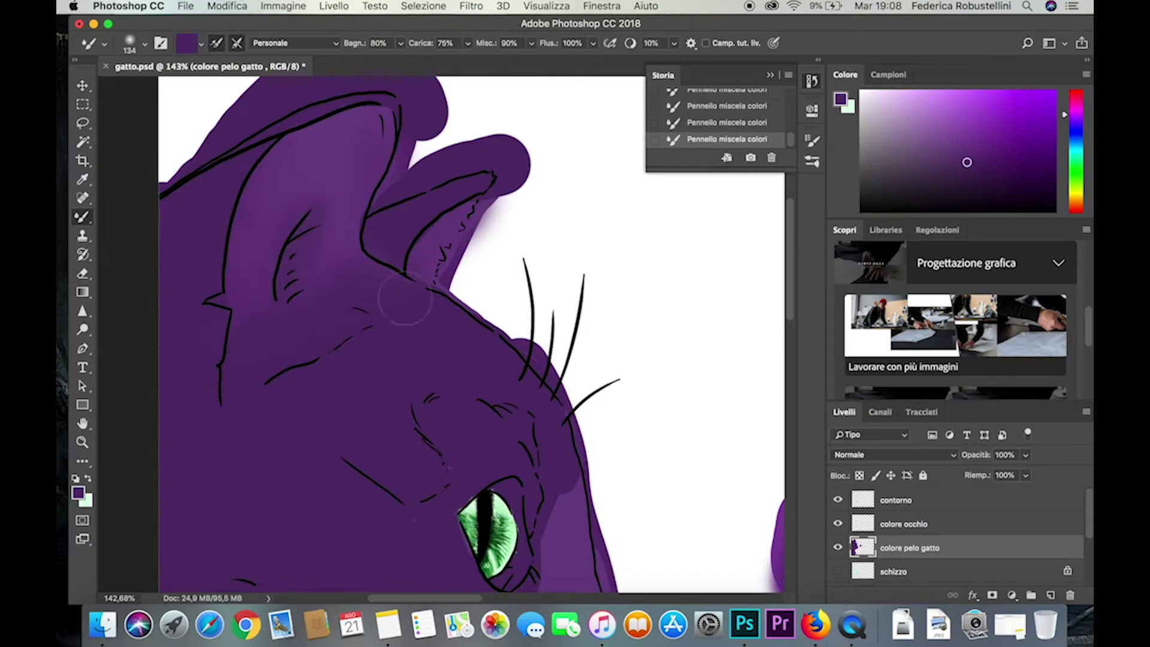
# Paint a purple stroke on the left-side fur with the regular brush.
pyautogui.scroll(-3, 466, 395)
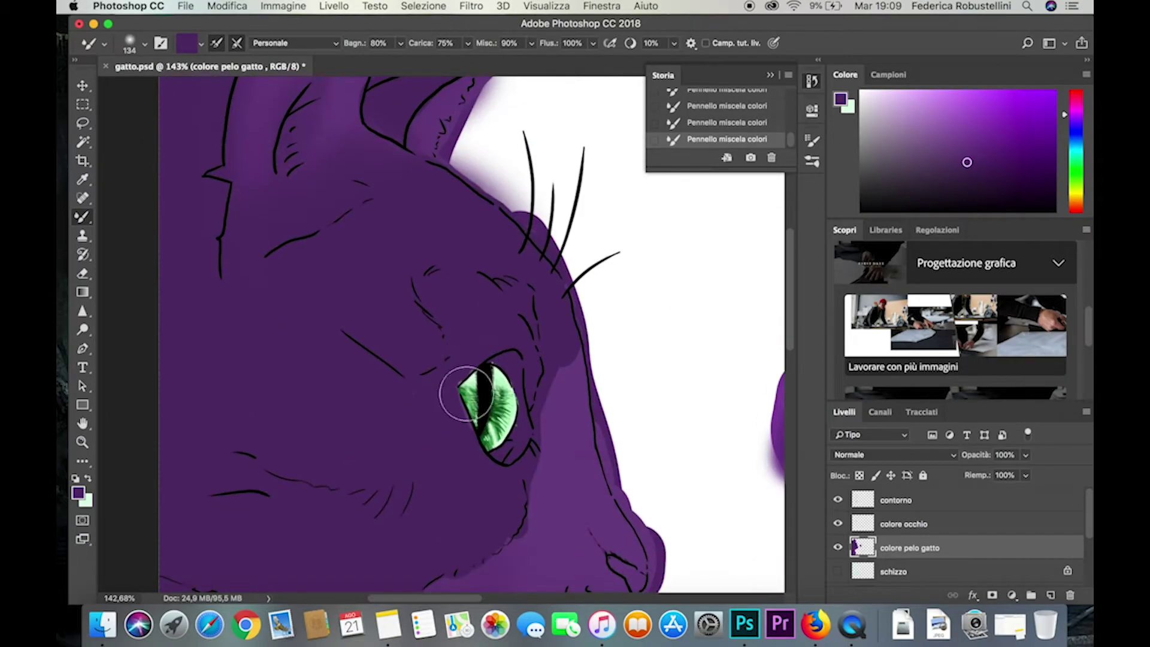
pyautogui.scroll(-4, 467, 396)
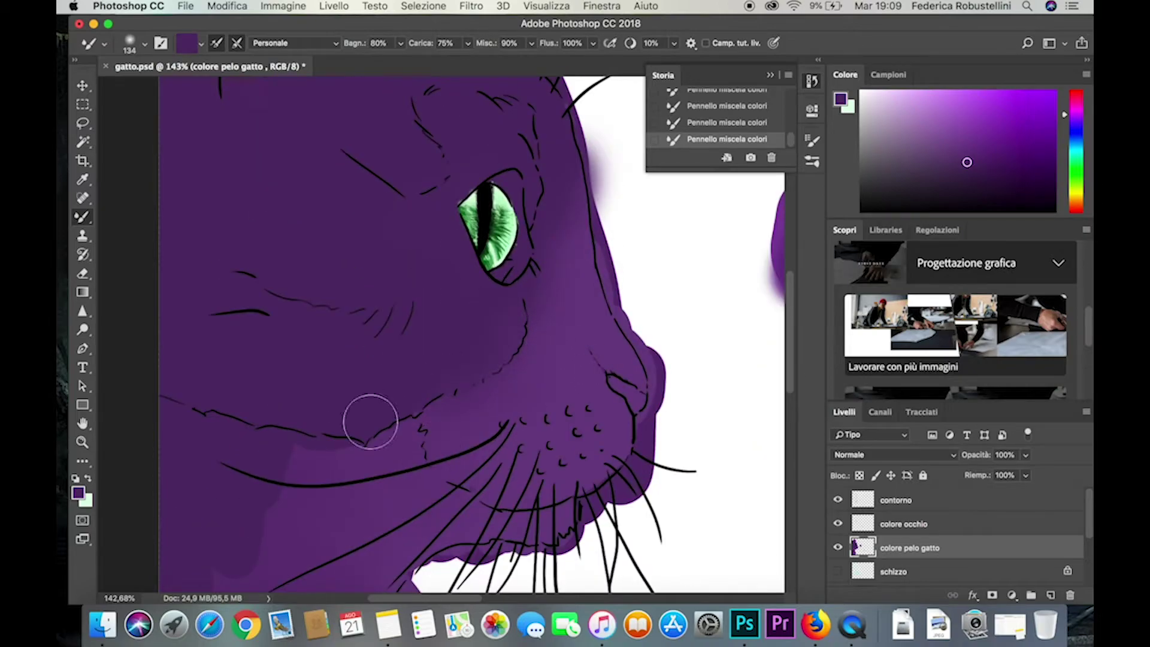
pyautogui.scroll(-2, 258, 401)
pyautogui.scroll(-2, 258, 401)
pyautogui.scroll(-6, 257, 401)
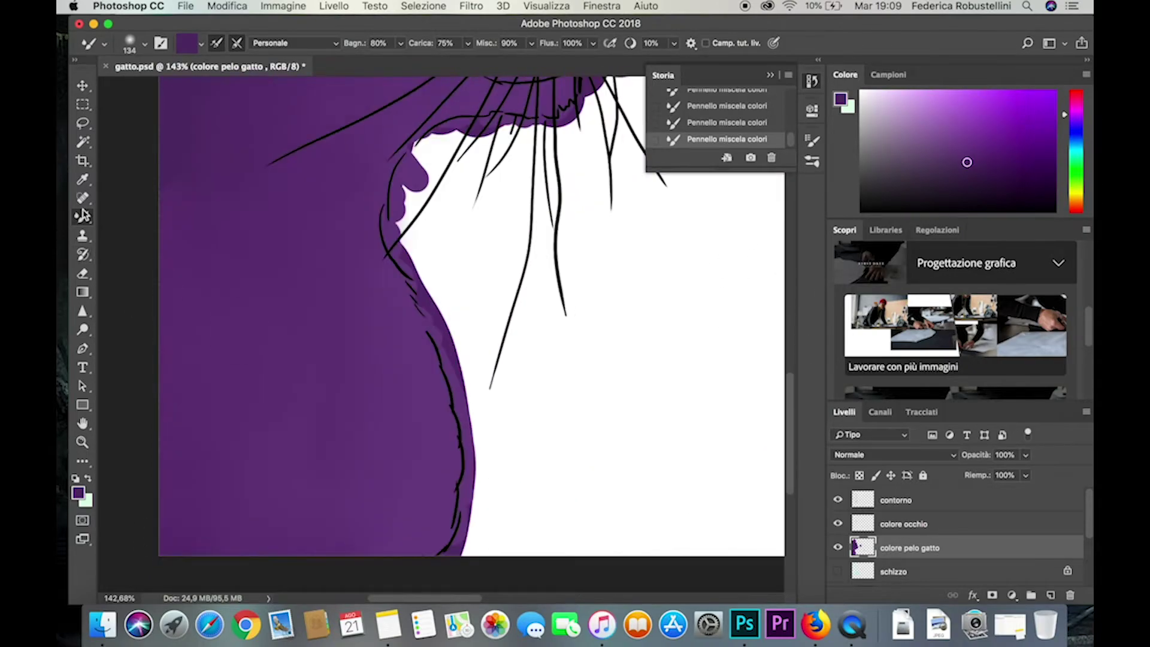
pyautogui.moveTo(84, 216); pyautogui.dragTo(150, 216)
pyautogui.click(145, 43)
pyautogui.moveTo(191, 336); pyautogui.dragTo(185, 301)
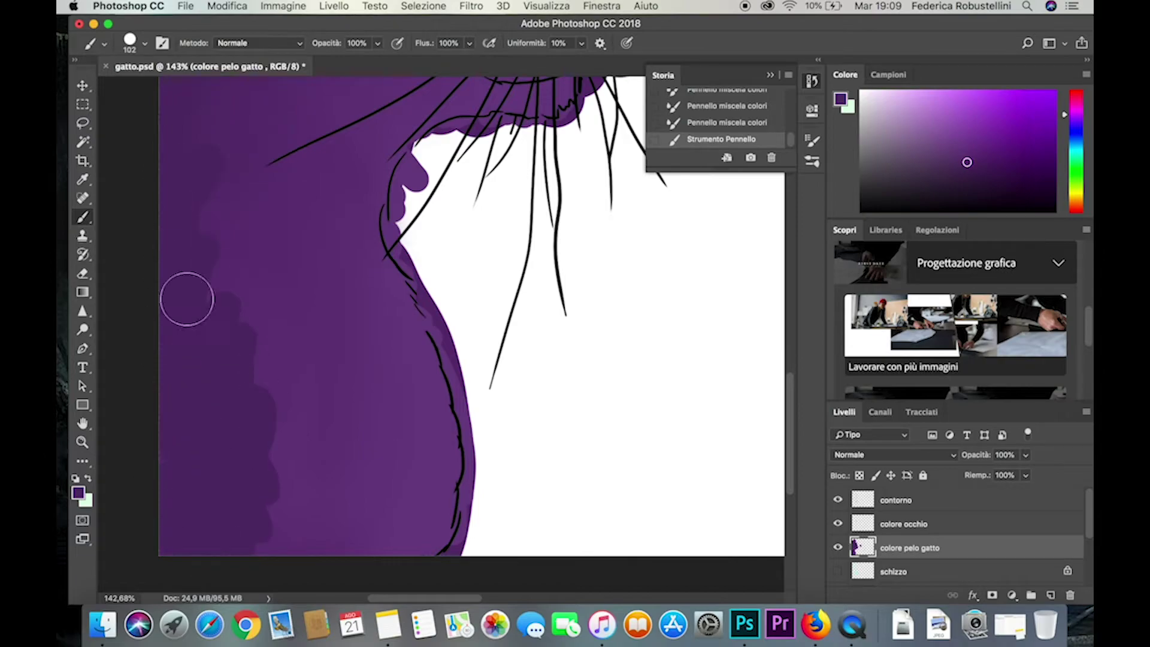
# Blend the left-side fur with the Mixer Brush and zoom out to see more of the cat.
pyautogui.moveTo(82, 217); pyautogui.dragTo(179, 256)
pyautogui.moveTo(270, 381); pyautogui.dragTo(303, 470)
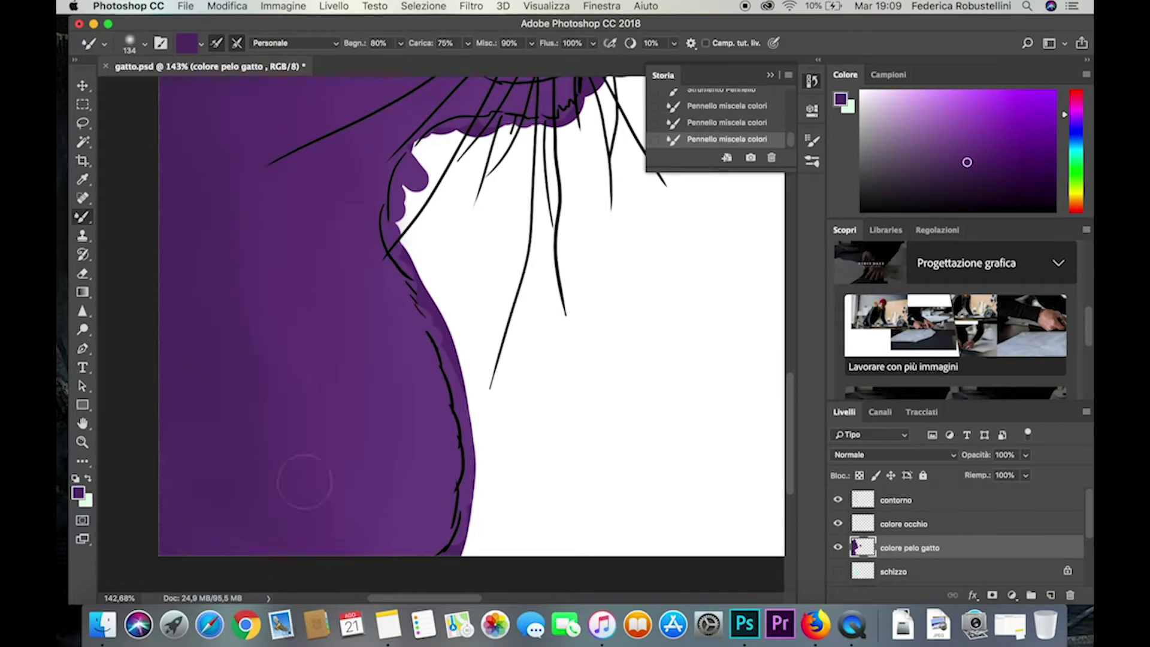
pyautogui.moveTo(222, 419); pyautogui.dragTo(175, 416)
pyautogui.press('z')
pyautogui.moveTo(295, 395)
pyautogui.mouseDown()
pyautogui.moveTo(169, 262)
pyautogui.moveTo(210, 352)
pyautogui.mouseUp()
pyautogui.hscroll(-10, 439, 559)
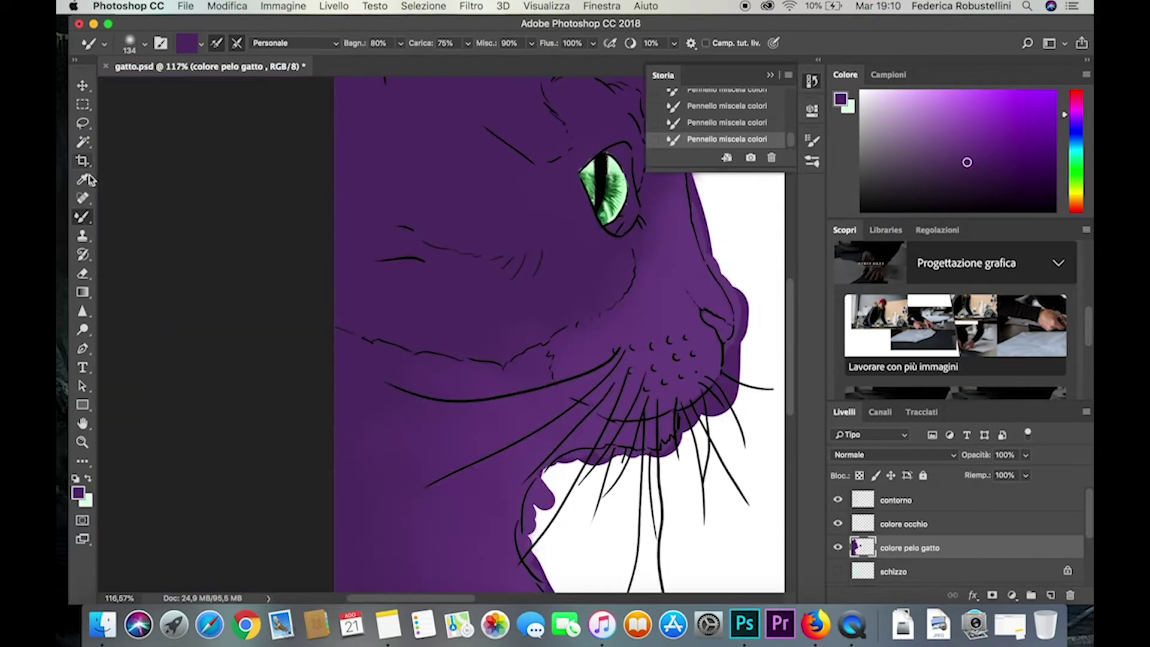
# Paint purple strokes below the whiskers and blend them into the fur under the chin.
pyautogui.moveTo(83, 217); pyautogui.dragTo(150, 214)
pyautogui.moveTo(536, 367); pyautogui.dragTo(397, 417)
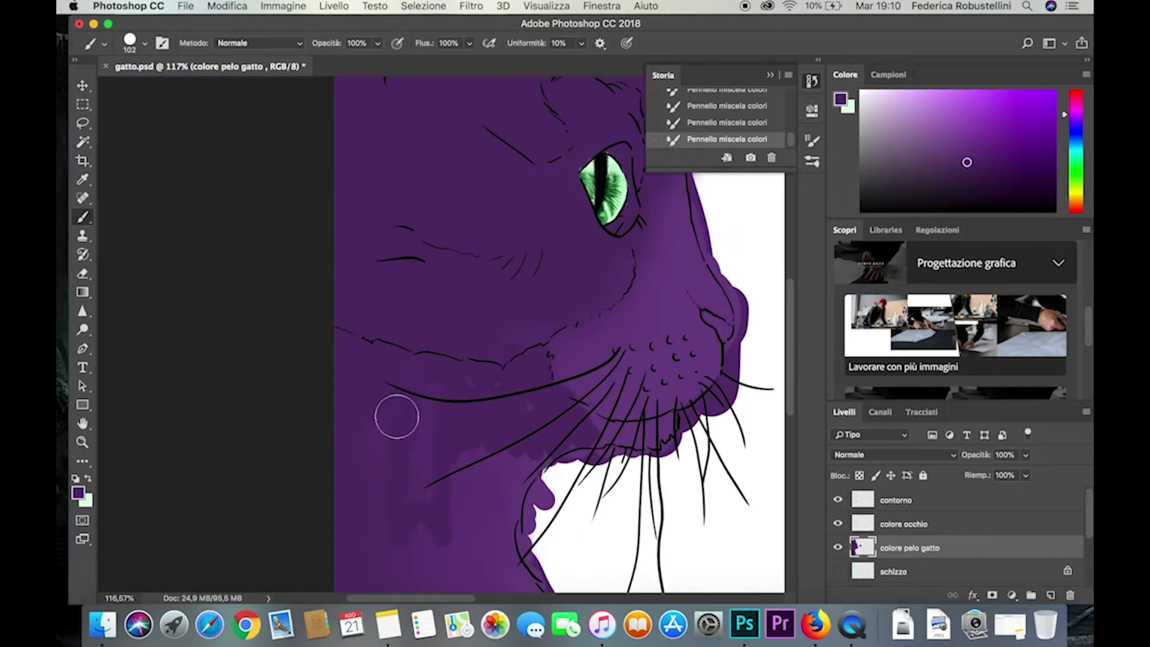
pyautogui.moveTo(83, 217); pyautogui.dragTo(192, 256)
pyautogui.moveTo(470, 365); pyautogui.dragTo(403, 424)
pyautogui.moveTo(580, 385)
pyautogui.mouseDown()
pyautogui.moveTo(626, 435)
pyautogui.moveTo(584, 358)
pyautogui.mouseUp()
pyautogui.scroll(3, 584, 358)
pyautogui.click(83, 219)
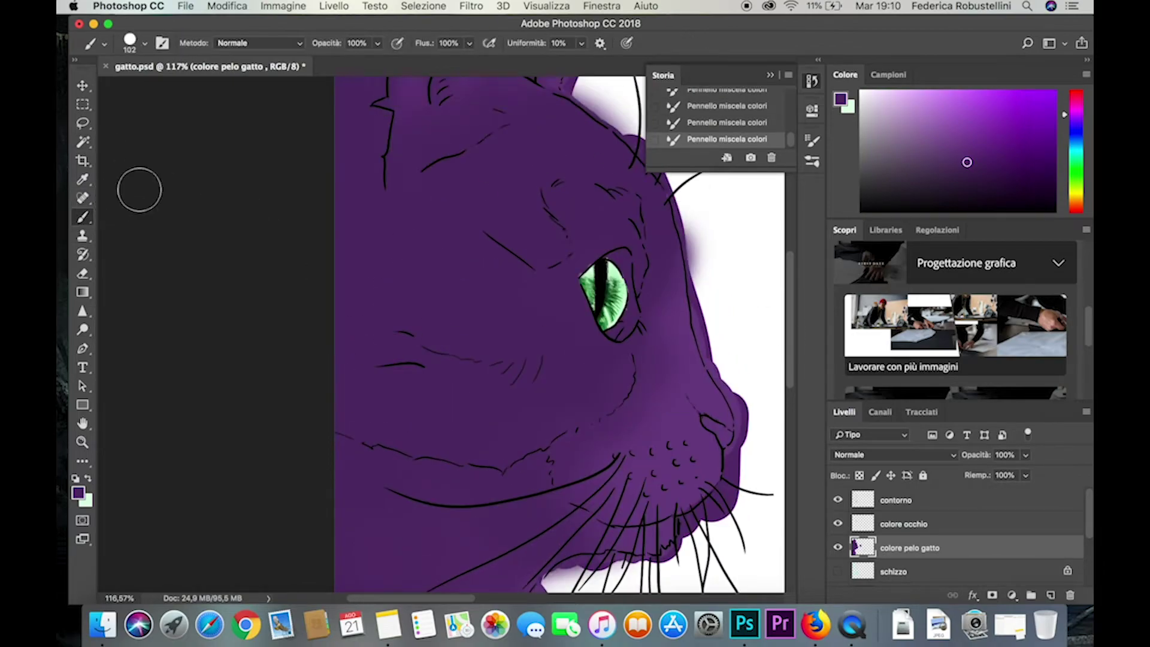
pyautogui.scroll(5, 791, 264)
# Choose a darker purple foreground colour and set the Brush tool to 87 px.
pyautogui.press('i')
pyautogui.click(78, 493)
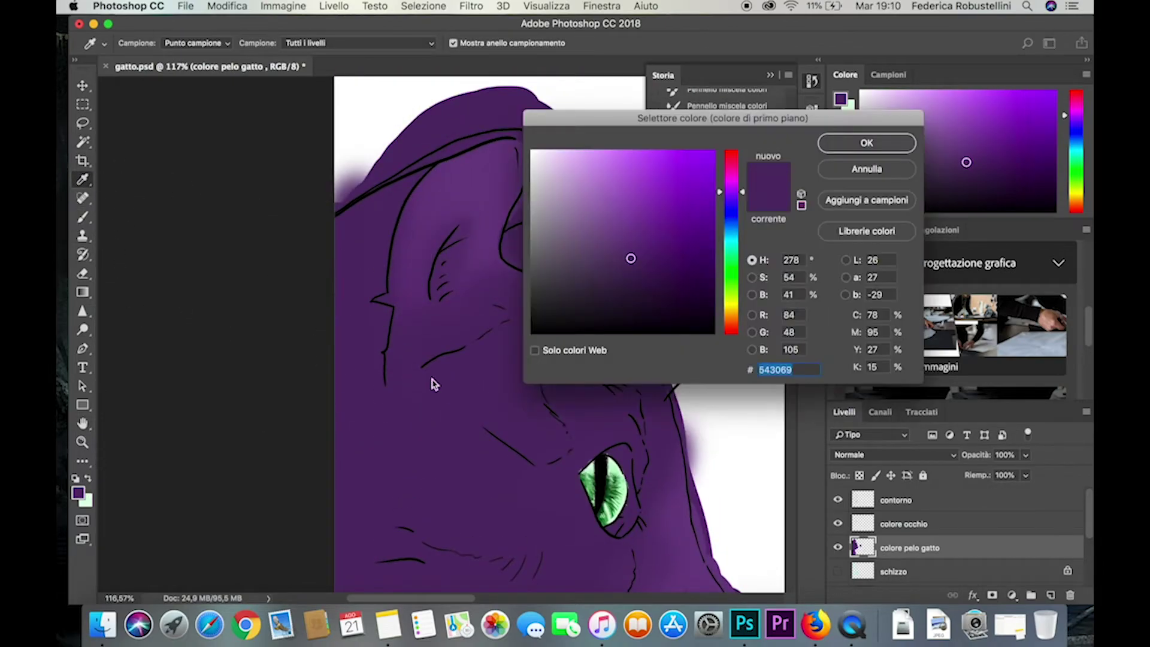
pyautogui.click(431, 380)
pyautogui.press('Return')
pyautogui.press('b')
pyautogui.click(144, 43)
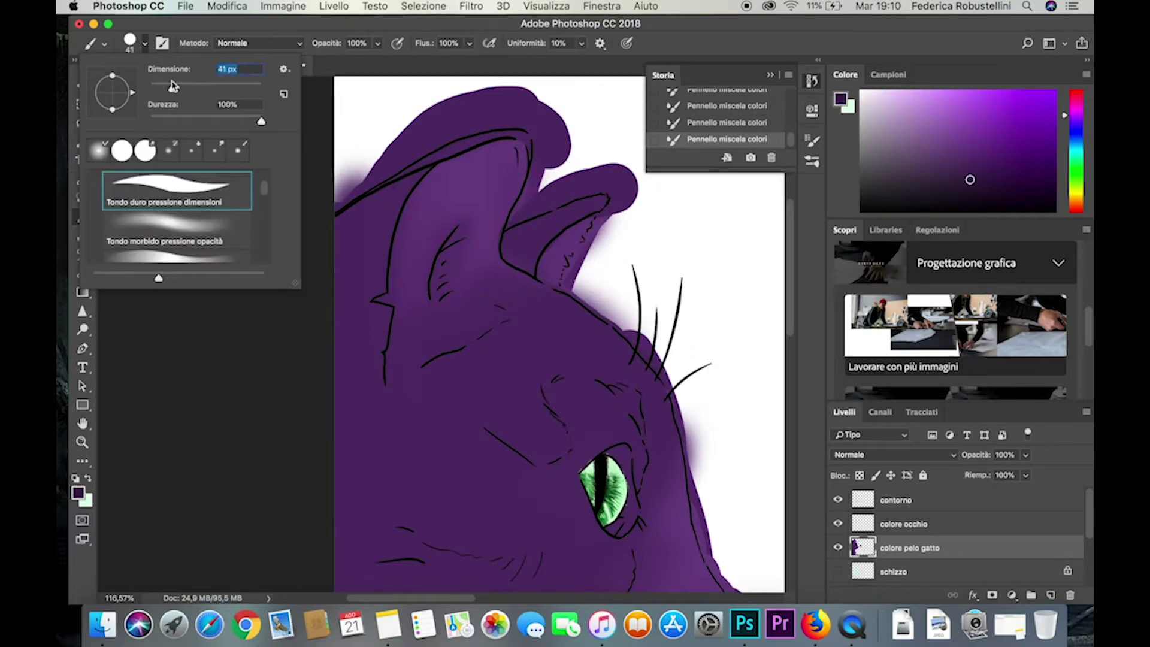
pyautogui.moveTo(179, 85); pyautogui.dragTo(174, 84)
# Paint dark purple stripes along the cat's left edge, cheek and jaw.
pyautogui.moveTo(372, 180); pyautogui.dragTo(363, 437)
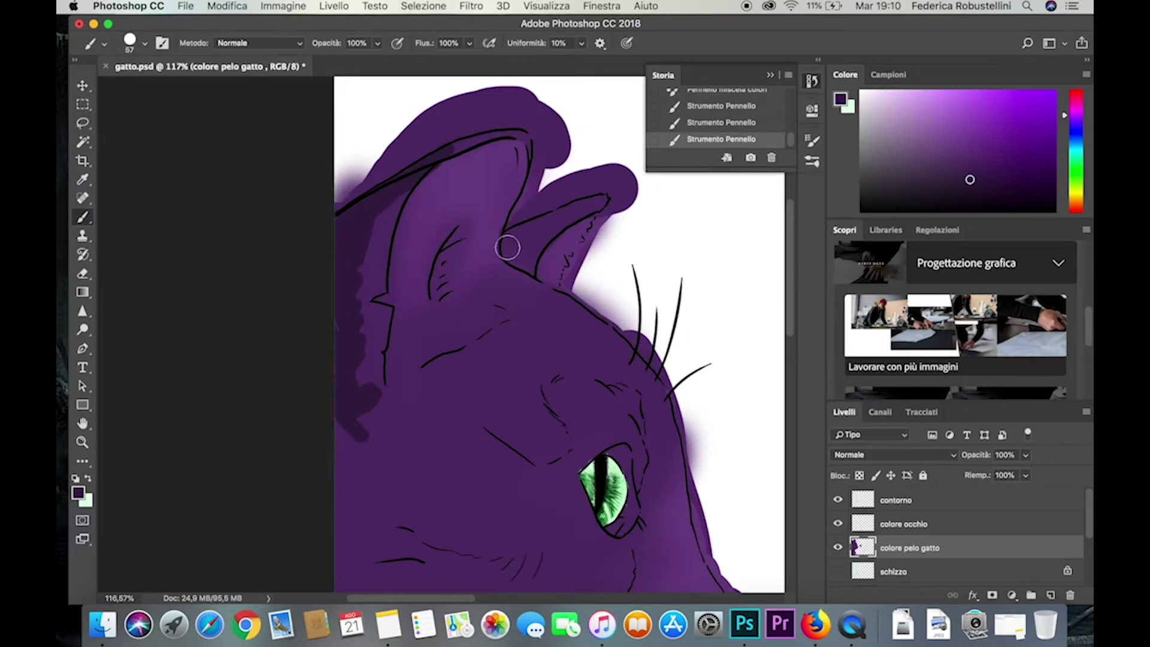
pyautogui.moveTo(508, 247)
pyautogui.mouseDown()
pyautogui.moveTo(498, 264)
pyautogui.moveTo(422, 287)
pyautogui.mouseUp()
pyautogui.scroll(-3, 790, 272)
pyautogui.moveTo(479, 366)
pyautogui.mouseDown()
pyautogui.moveTo(413, 379)
pyautogui.moveTo(503, 491)
pyautogui.mouseUp()
pyautogui.moveTo(555, 383); pyautogui.dragTo(593, 455)
pyautogui.scroll(-4, 790, 302)
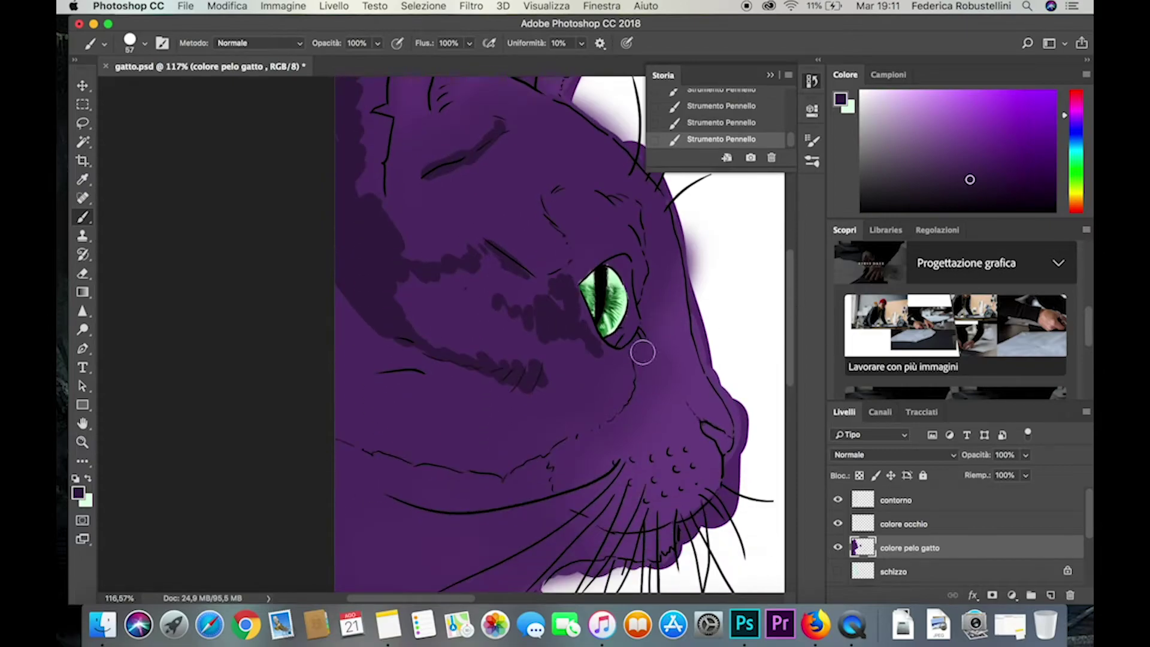
pyautogui.scroll(-4, 744, 274)
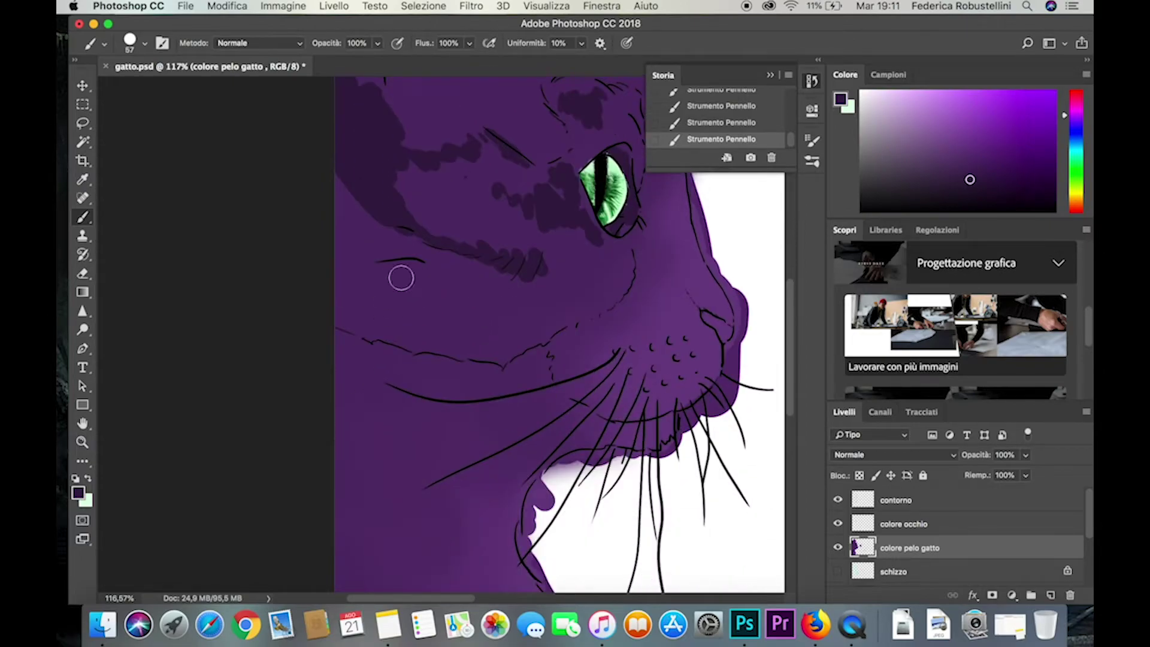
pyautogui.moveTo(397, 275)
pyautogui.mouseDown()
pyautogui.moveTo(418, 405)
pyautogui.moveTo(478, 358)
pyautogui.moveTo(600, 421)
pyautogui.mouseUp()
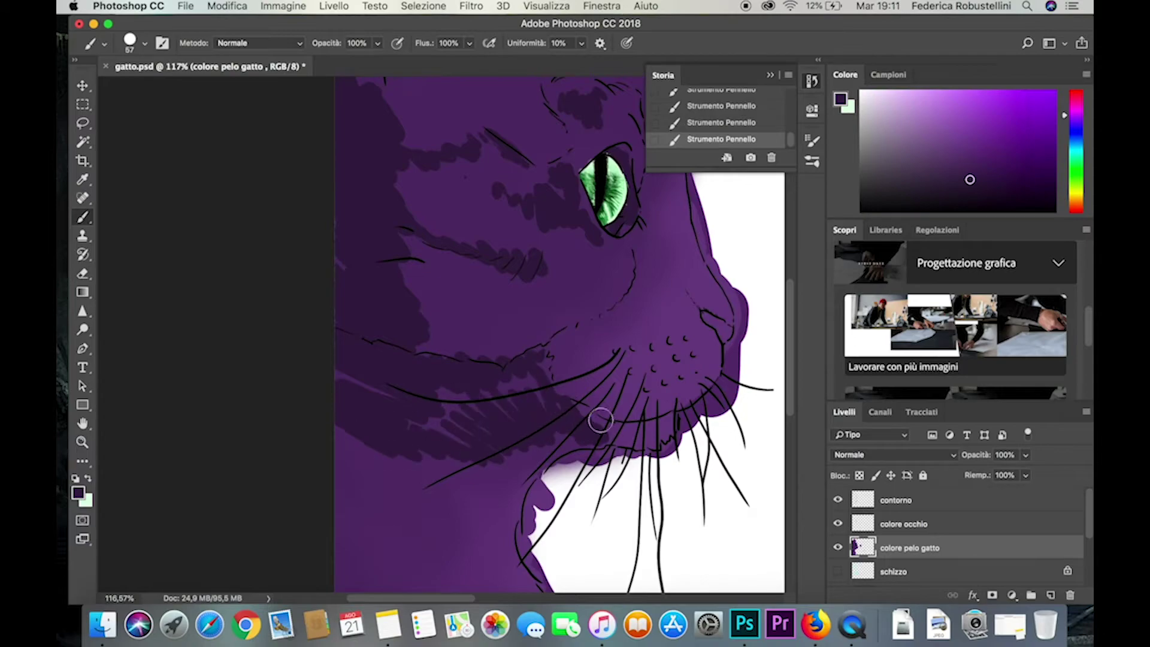
pyautogui.scroll(2, 795, 311)
# Paint dark stripes along the nose line, muzzle, lower neck and forehead.
pyautogui.moveTo(680, 341); pyautogui.dragTo(715, 389)
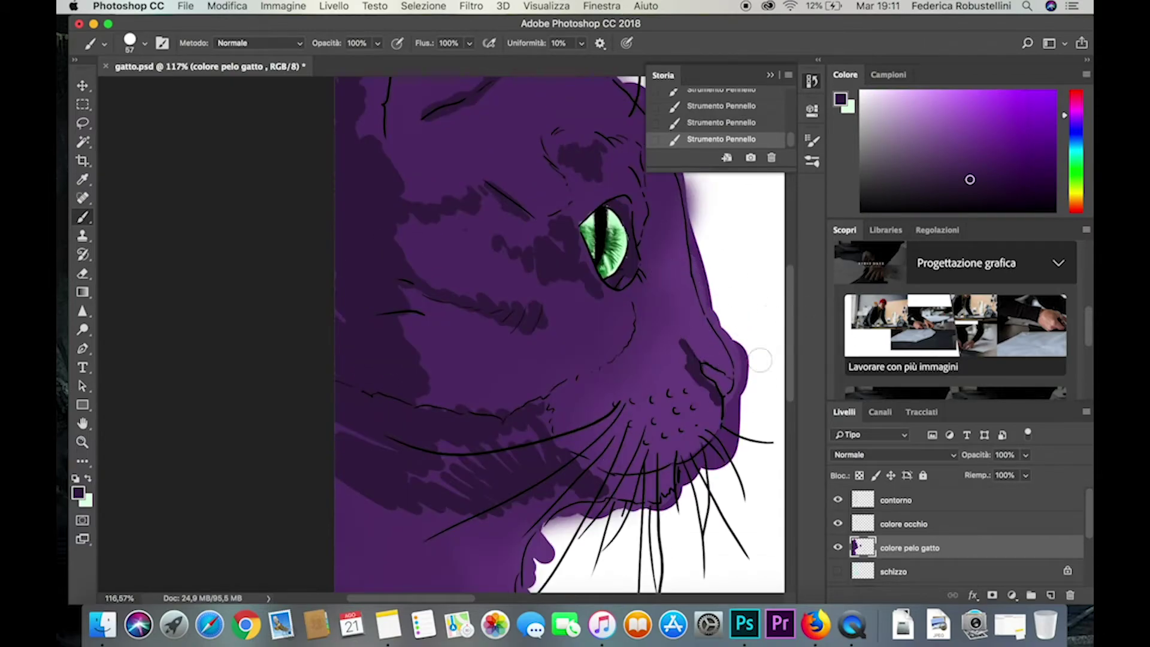
pyautogui.scroll(-5, 424, 406)
pyautogui.moveTo(424, 406); pyautogui.dragTo(360, 540)
pyautogui.scroll(-5, 344, 261)
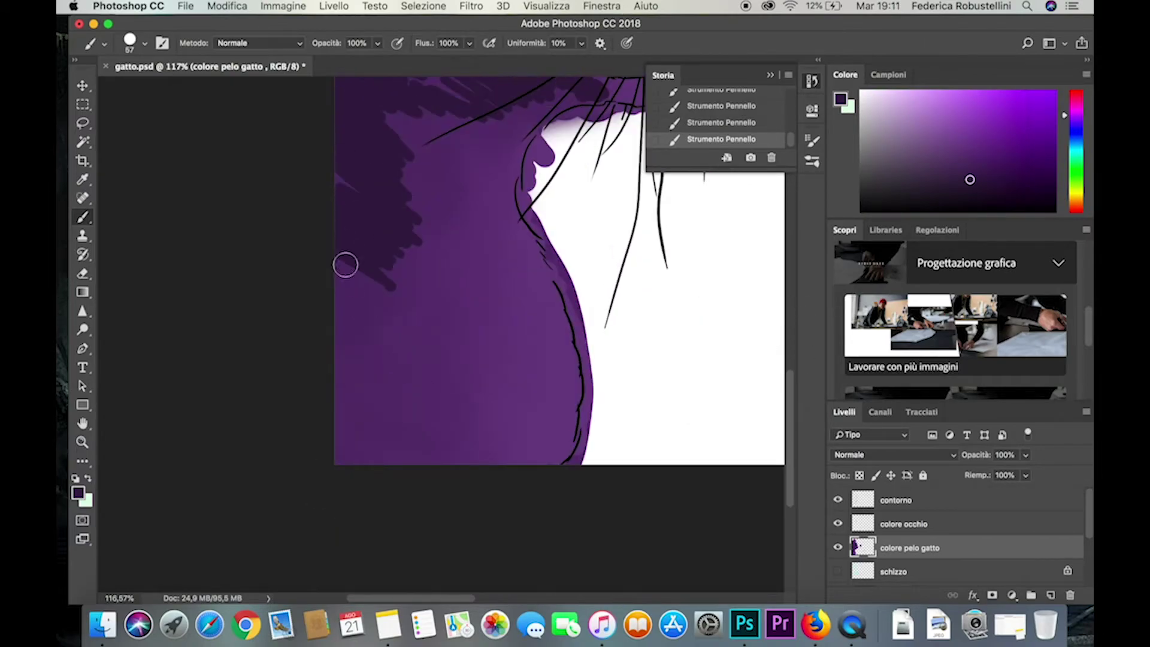
pyautogui.moveTo(344, 262)
pyautogui.mouseDown()
pyautogui.moveTo(432, 256)
pyautogui.moveTo(383, 169)
pyautogui.mouseUp()
pyautogui.scroll(3, 795, 419)
pyautogui.moveTo(429, 494); pyautogui.dragTo(509, 419)
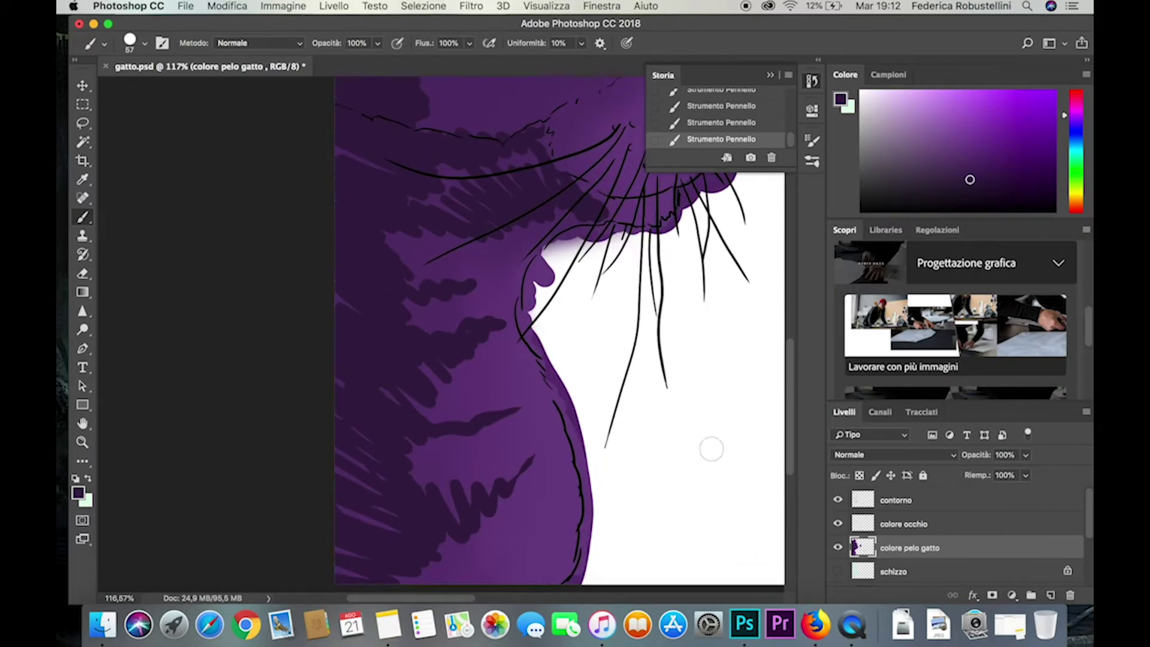
pyautogui.scroll(5, 791, 415)
pyautogui.scroll(5, 809, 337)
pyautogui.moveTo(377, 300)
pyautogui.mouseDown()
pyautogui.moveTo(479, 293)
pyautogui.moveTo(557, 329)
pyautogui.mouseUp()
pyautogui.moveTo(509, 240); pyautogui.dragTo(572, 240)
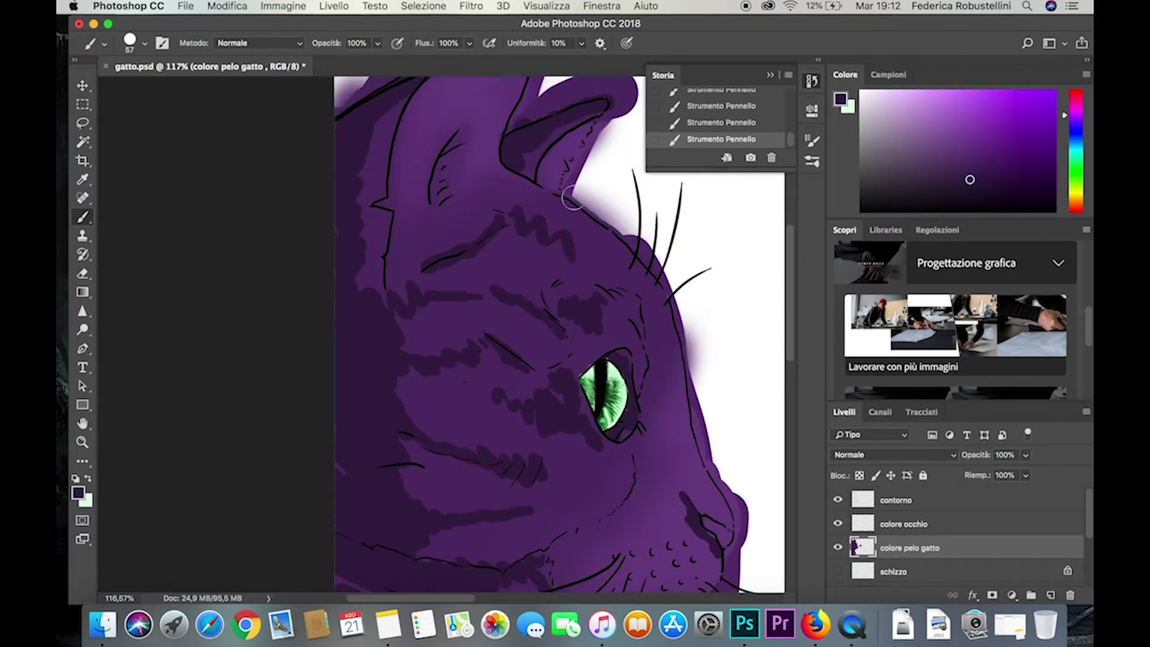
pyautogui.moveTo(540, 185); pyautogui.dragTo(479, 228)
pyautogui.rightClick(83, 217)
# Blend the dark stripes around the eye and forehead with a 0%-hardness Mixer Brush.
pyautogui.click(150, 261)
pyautogui.moveTo(360, 144)
pyautogui.mouseDown()
pyautogui.moveTo(371, 197)
pyautogui.moveTo(359, 281)
pyautogui.mouseUp()
pyautogui.moveTo(474, 355); pyautogui.dragTo(605, 312)
pyautogui.click(144, 43)
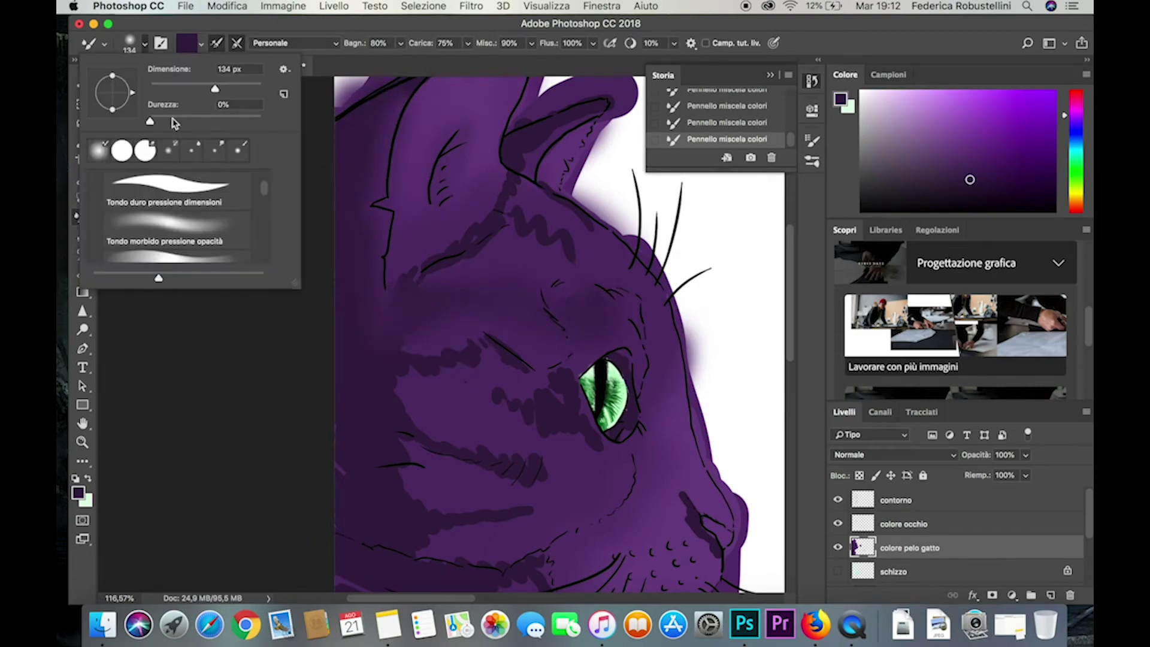
pyautogui.click(444, 273)
pyautogui.moveTo(444, 272); pyautogui.dragTo(514, 169)
pyautogui.moveTo(575, 246); pyautogui.dragTo(491, 247)
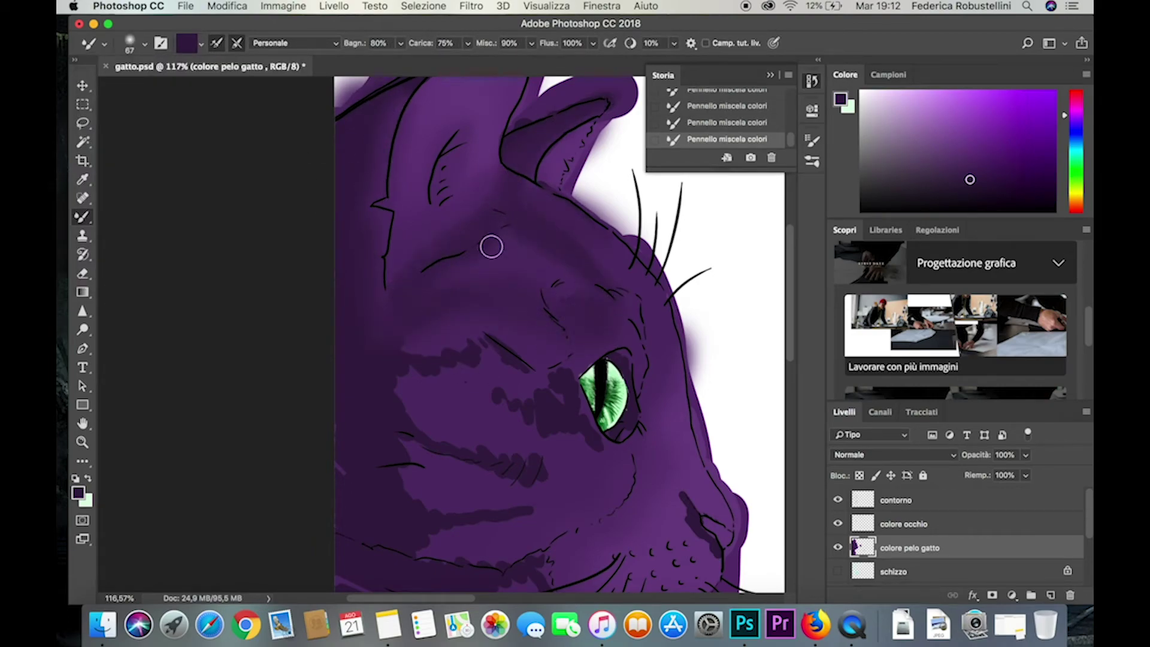
# Blend the cheek, chin and muzzle stripes, then smear the lower neck at 191 px.
pyautogui.moveTo(563, 445)
pyautogui.mouseDown()
pyautogui.moveTo(513, 397)
pyautogui.moveTo(462, 431)
pyautogui.moveTo(388, 408)
pyautogui.moveTo(420, 456)
pyautogui.mouseUp()
pyautogui.scroll(-5, 779, 295)
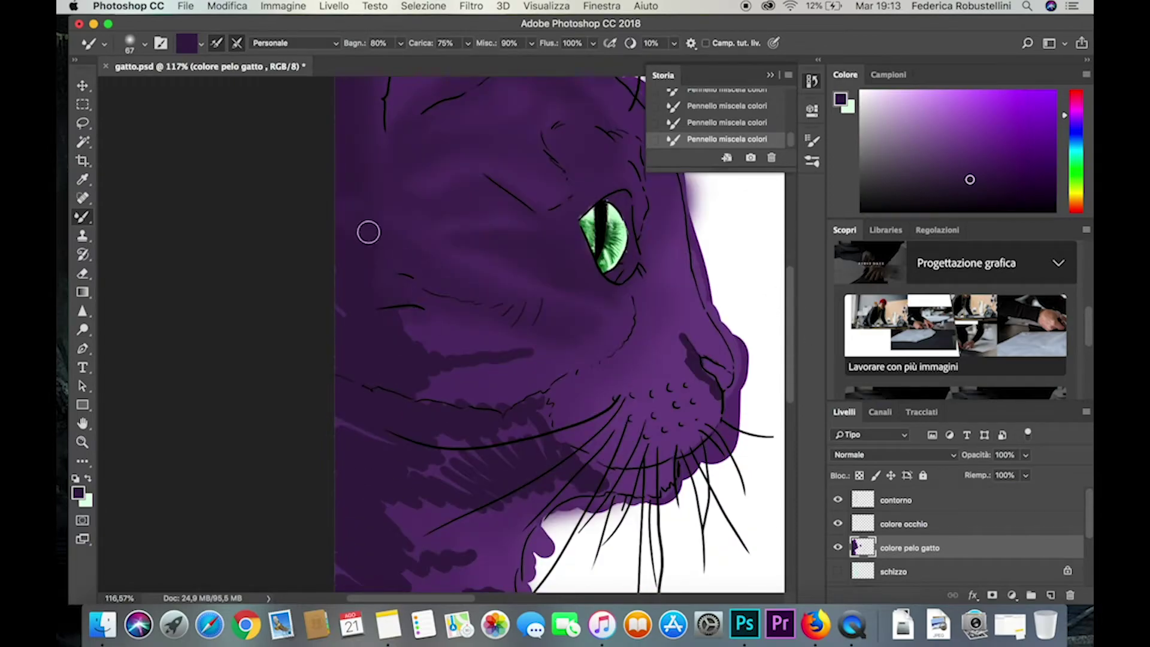
pyautogui.moveTo(553, 426)
pyautogui.mouseDown()
pyautogui.moveTo(701, 377)
pyautogui.moveTo(376, 444)
pyautogui.moveTo(392, 465)
pyautogui.mouseUp()
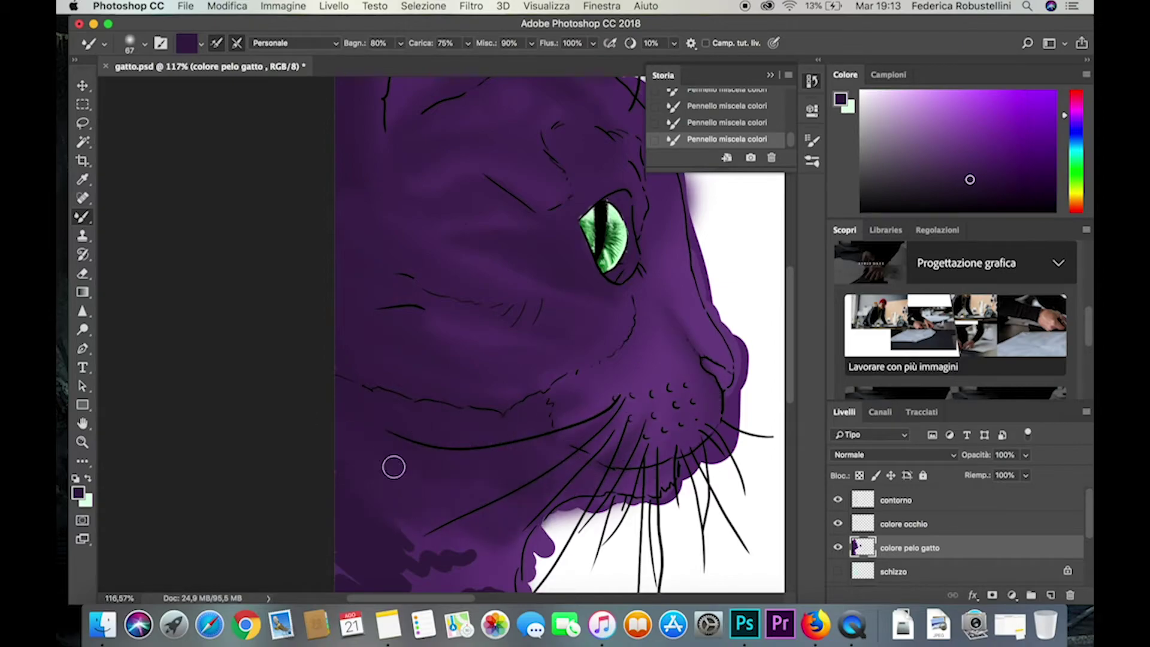
pyautogui.scroll(-3, 393, 465)
pyautogui.scroll(-2, 415, 392)
pyautogui.click(139, 53)
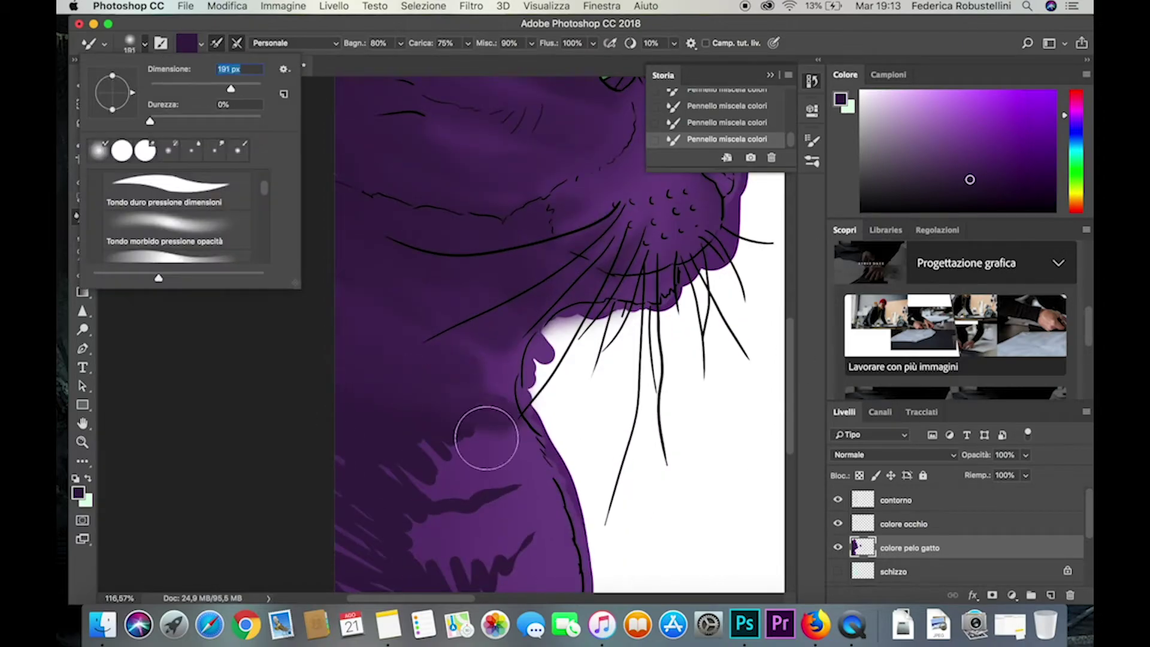
pyautogui.scroll(-4, 354, 405)
pyautogui.moveTo(355, 404); pyautogui.dragTo(420, 521)
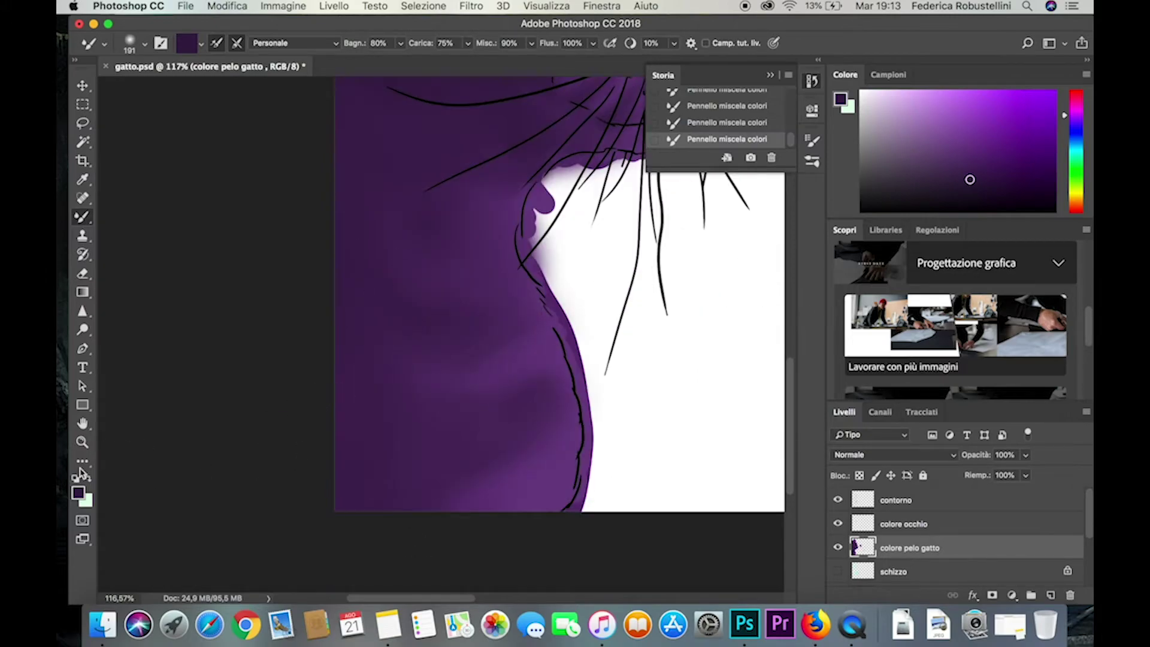
# Switch back to the regular brush and set the foreground colour to darker purple 2e183b.
pyautogui.press('z')
pyautogui.scroll(-5, 382, 389)
pyautogui.hscroll(3, 382, 390)
pyautogui.scroll(3, 275, 307)
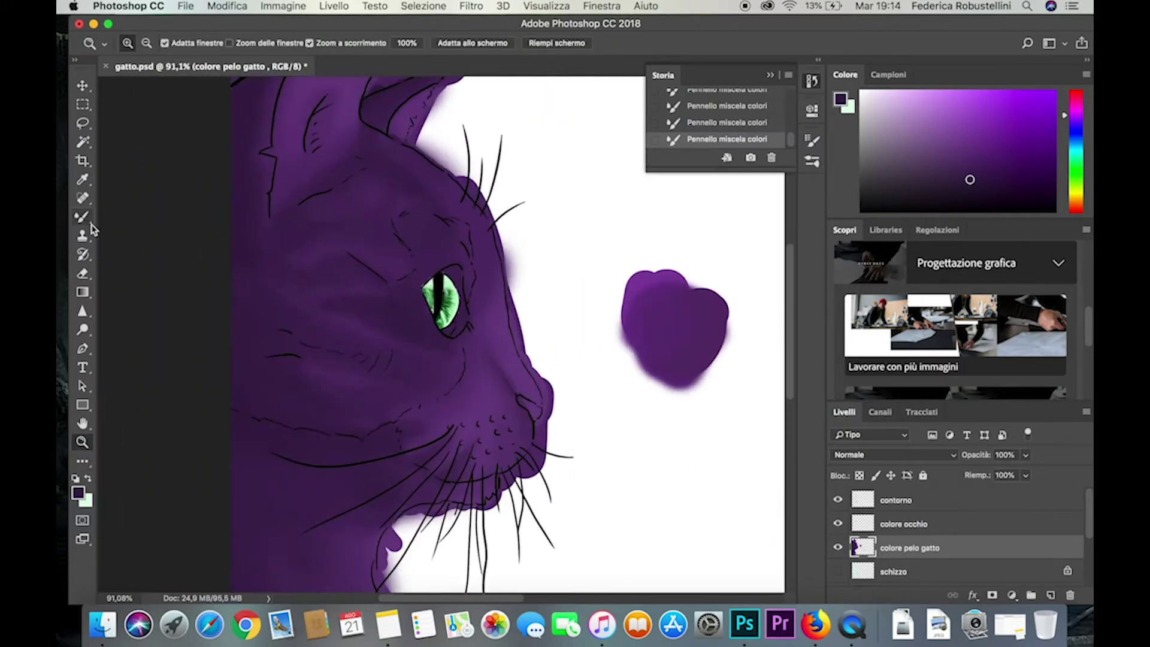
pyautogui.scroll(2, 275, 307)
pyautogui.press('b')
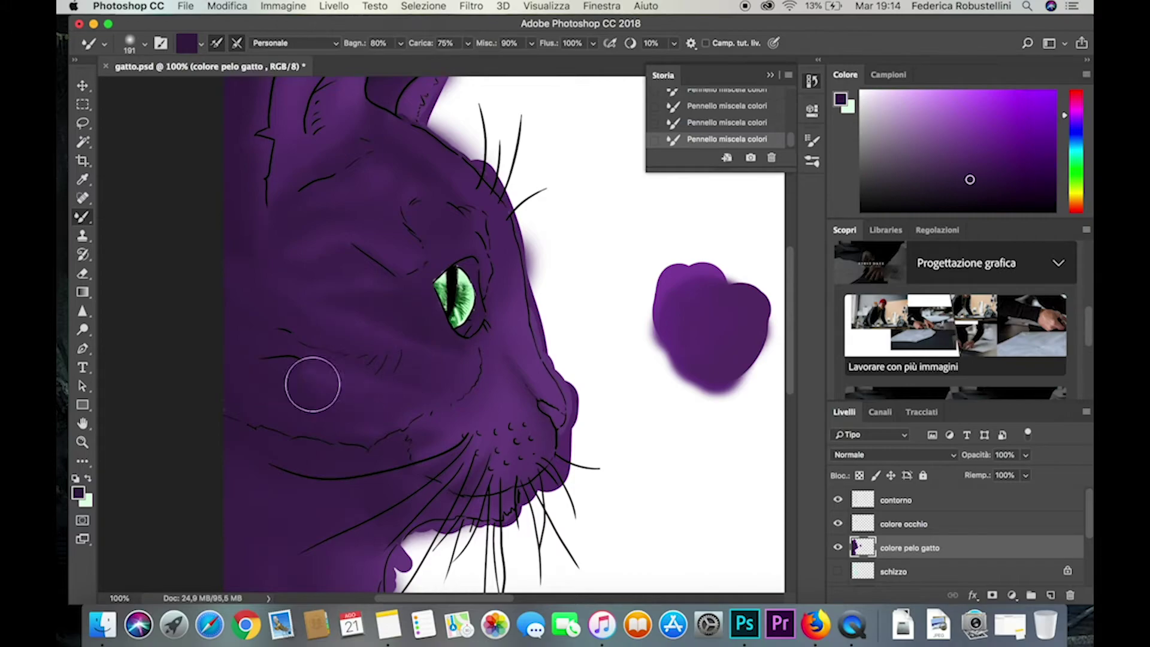
pyautogui.scroll(3, 419, 365)
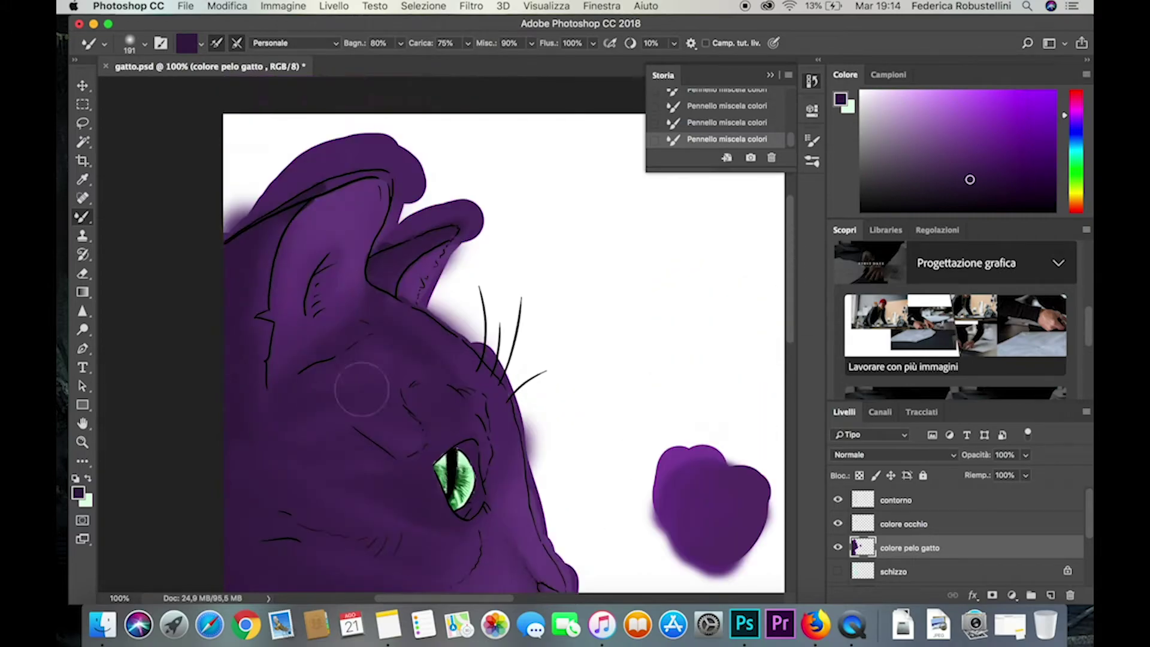
pyautogui.scroll(-4, 479, 461)
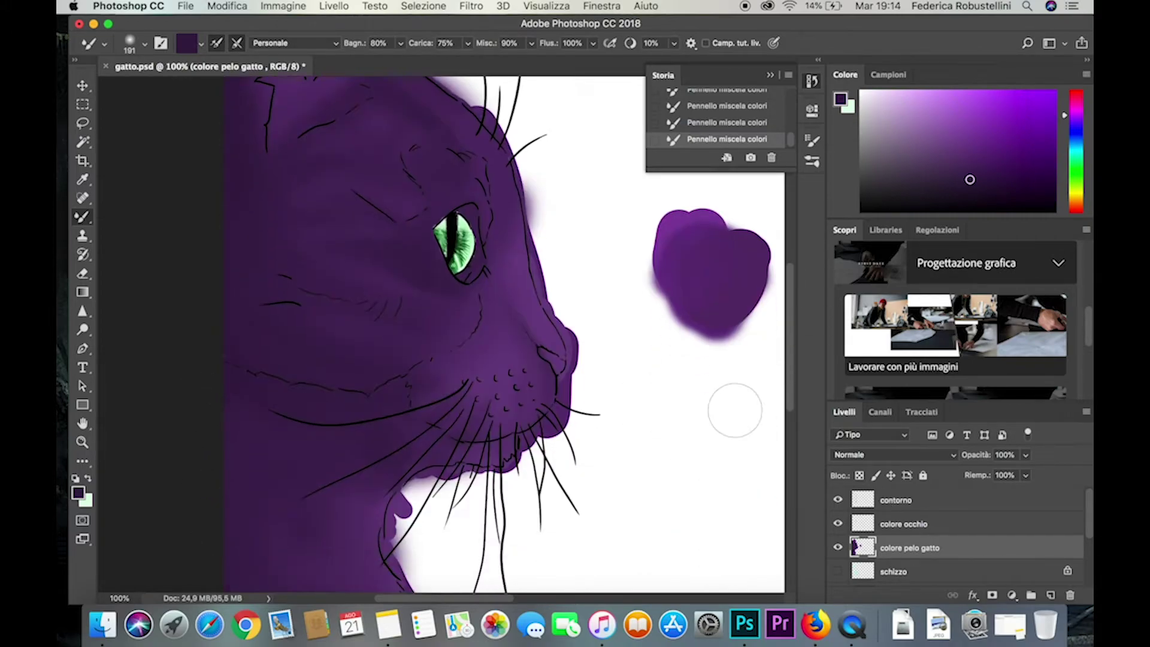
pyautogui.rightClick(83, 217)
pyautogui.click(197, 214)
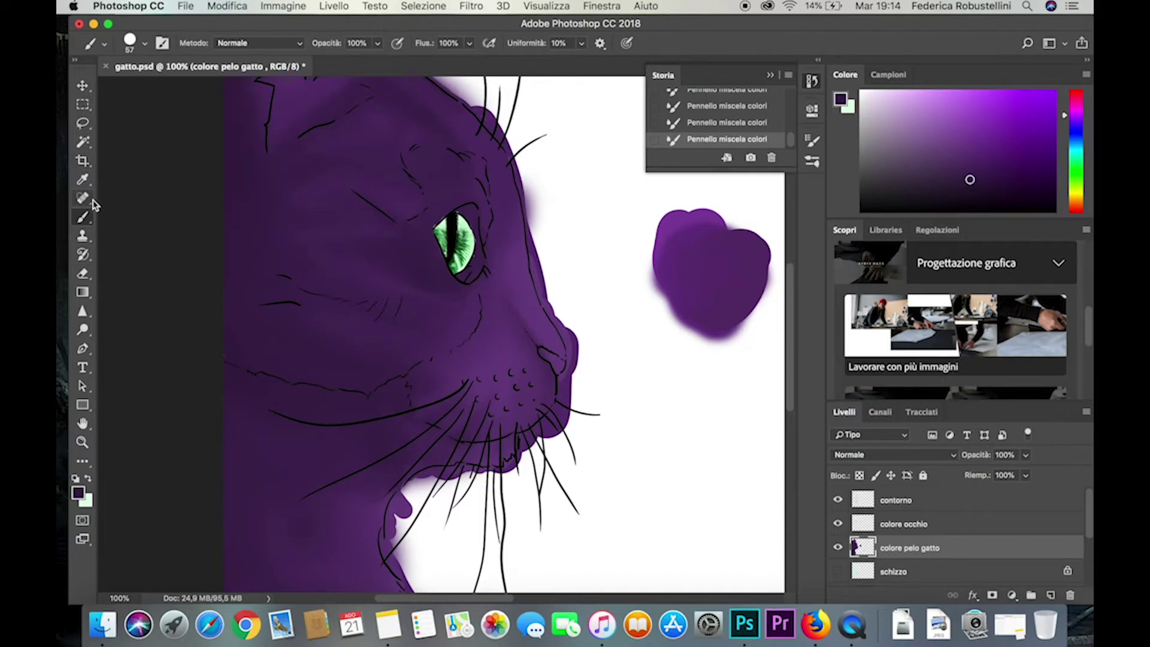
pyautogui.click(78, 493)
pyautogui.click(639, 291)
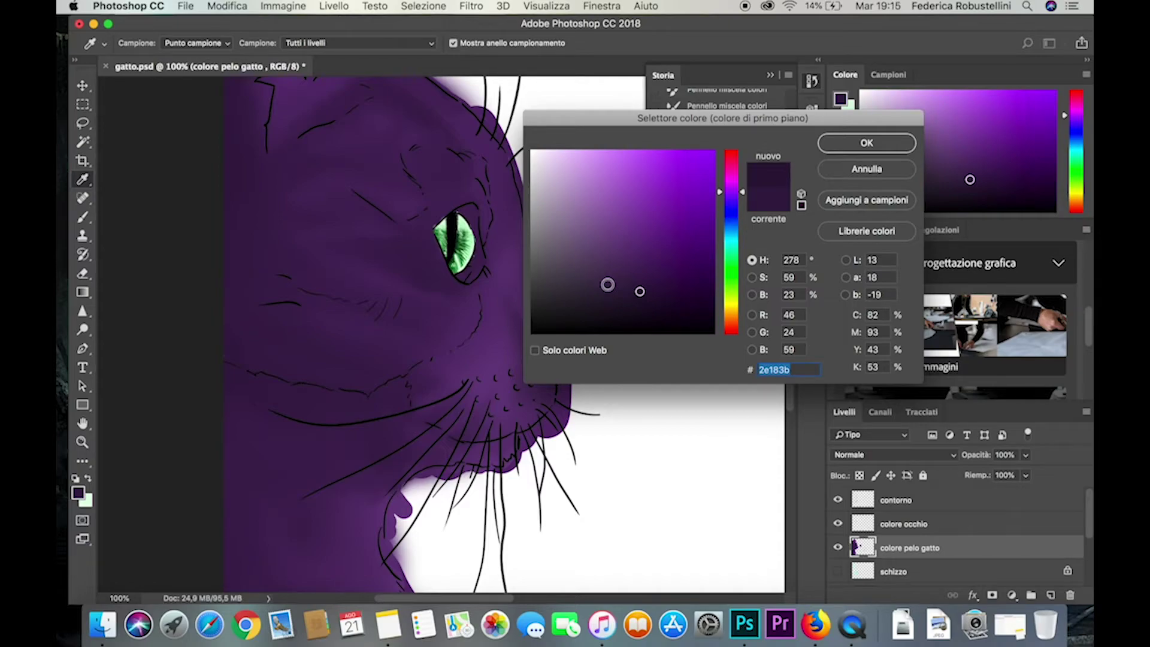
# Confirm the dark purple and paint dark shading under the nose and whiskers with a 28 px brush.
pyautogui.click(847, 147)
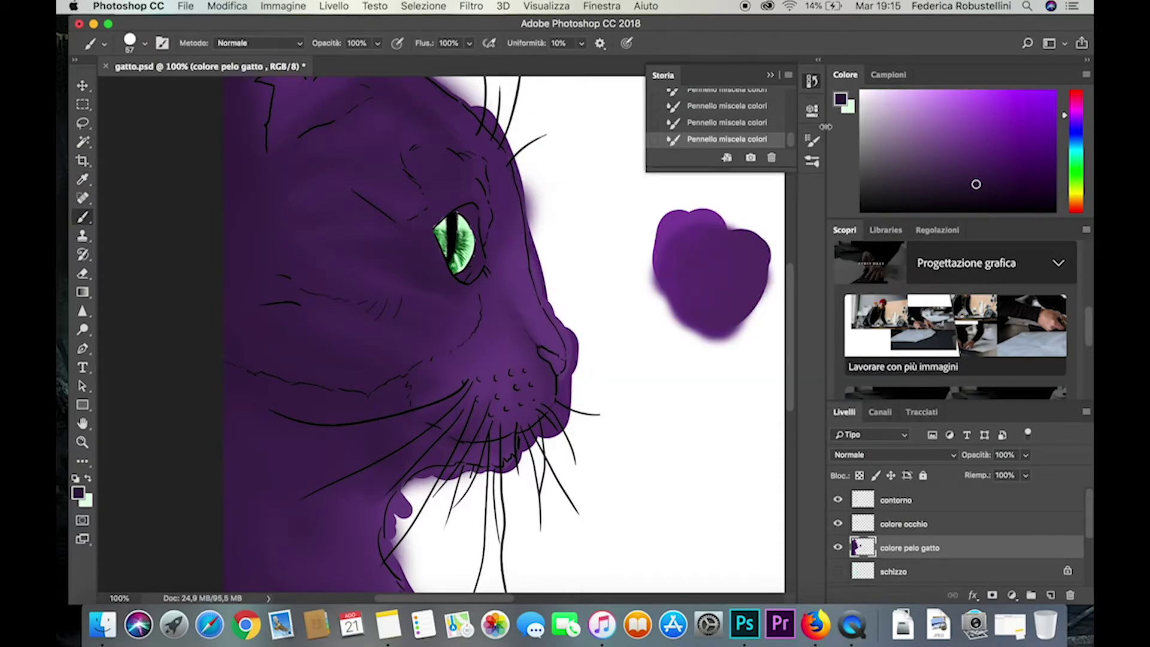
pyautogui.rightClick(183, 85)
pyautogui.moveTo(178, 89); pyautogui.dragTo(161, 89)
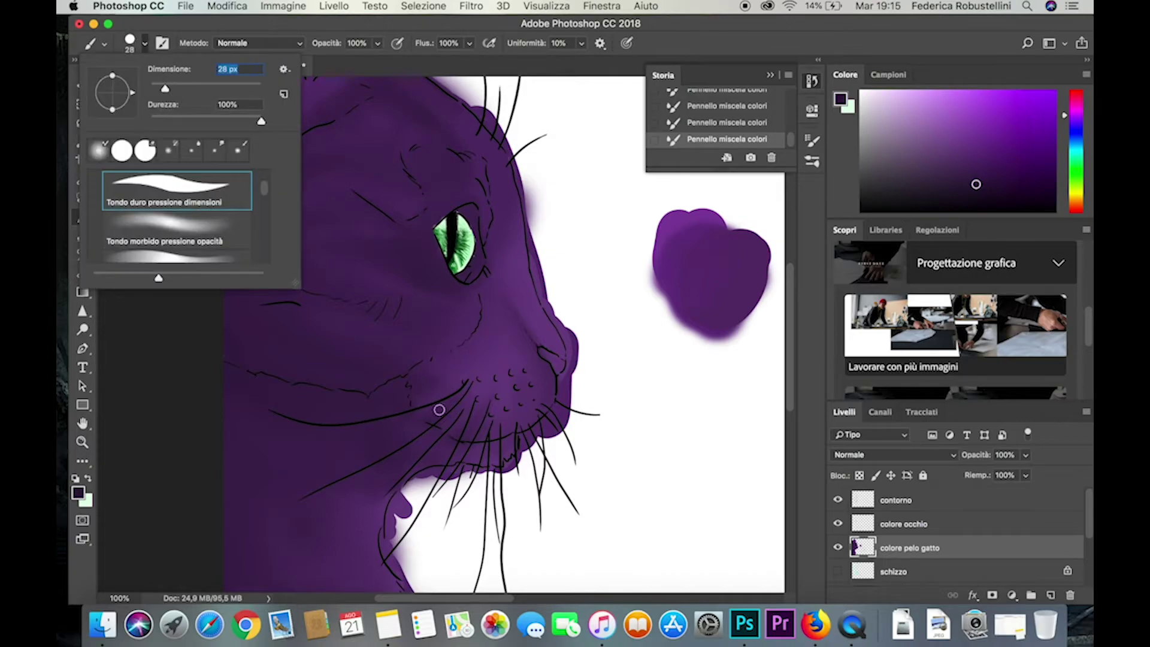
pyautogui.moveTo(439, 408)
pyautogui.mouseDown()
pyautogui.moveTo(443, 431)
pyautogui.moveTo(504, 444)
pyautogui.mouseUp()
pyautogui.moveTo(542, 407); pyautogui.dragTo(399, 395)
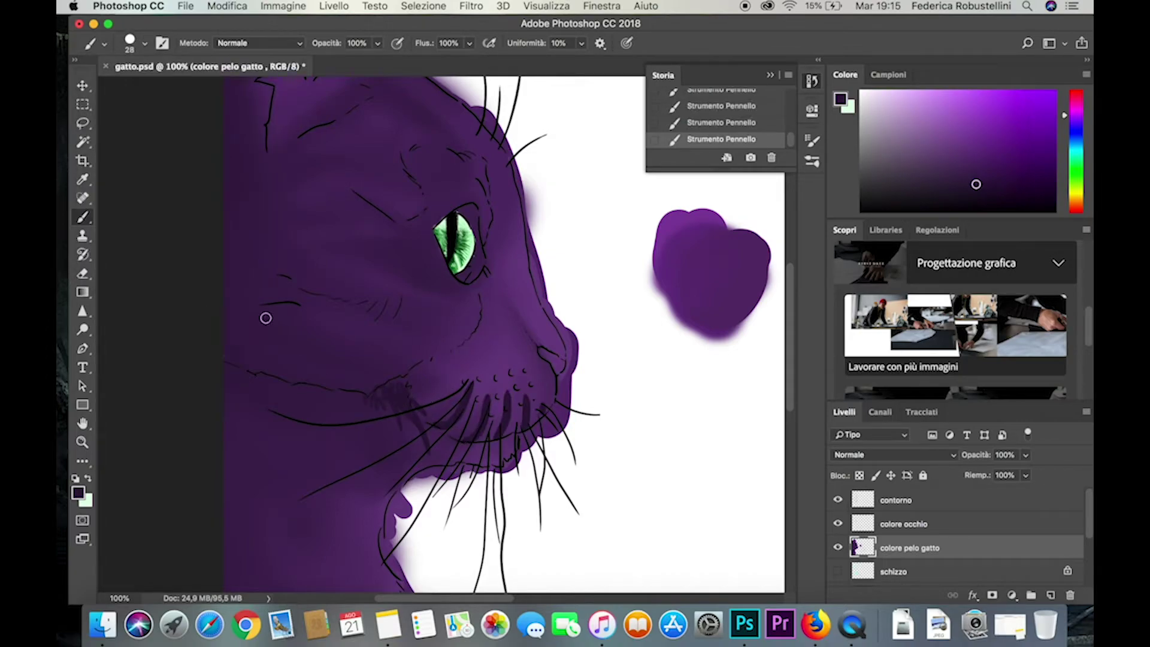
# Enlarge the brush to 61 px and dab three dark whisker pores on the muzzle.
pyautogui.click(145, 44)
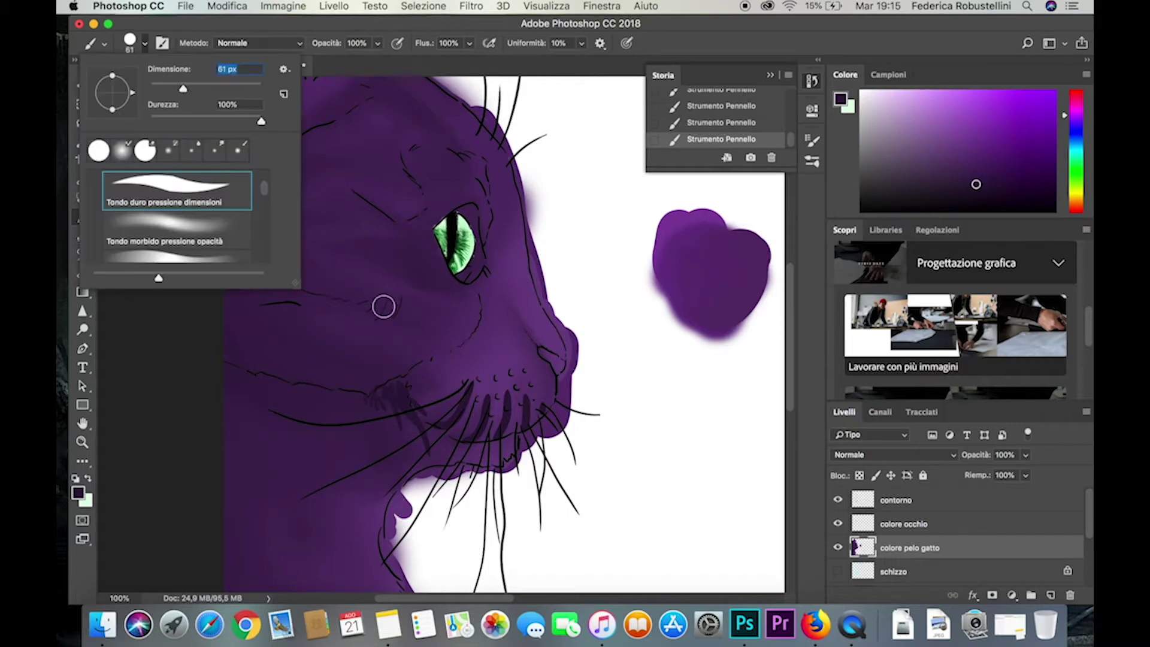
pyautogui.click(358, 249)
pyautogui.scroll(2, 409, 342)
pyautogui.click(463, 400)
pyautogui.click(478, 399)
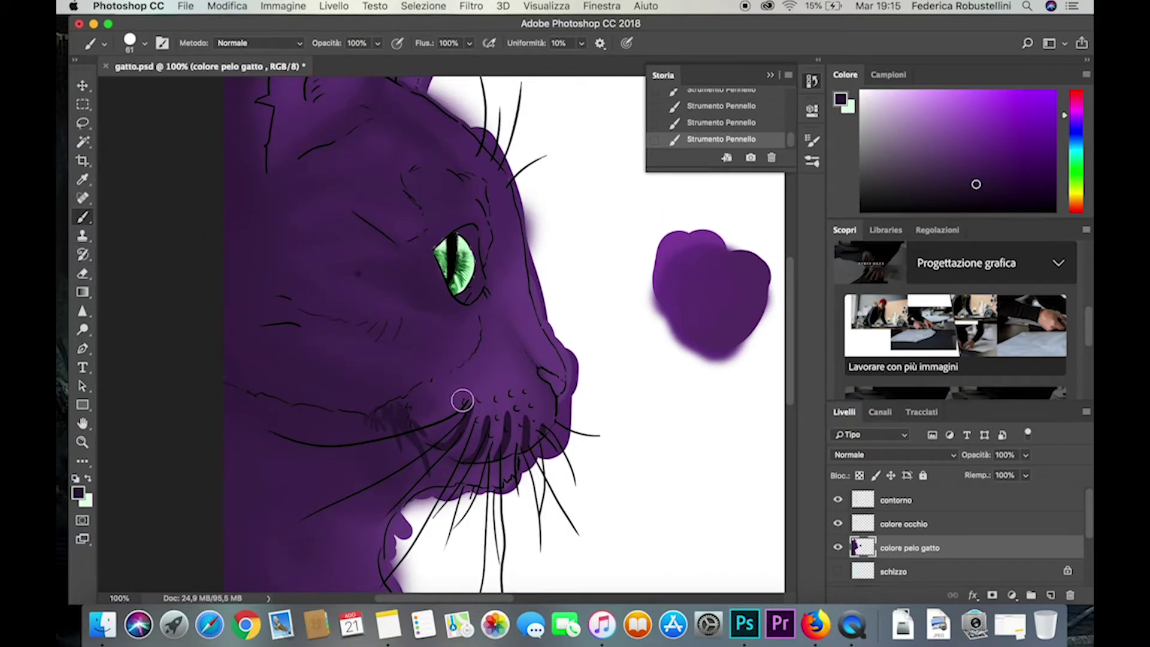
pyautogui.click(512, 393)
pyautogui.scroll(2, 449, 304)
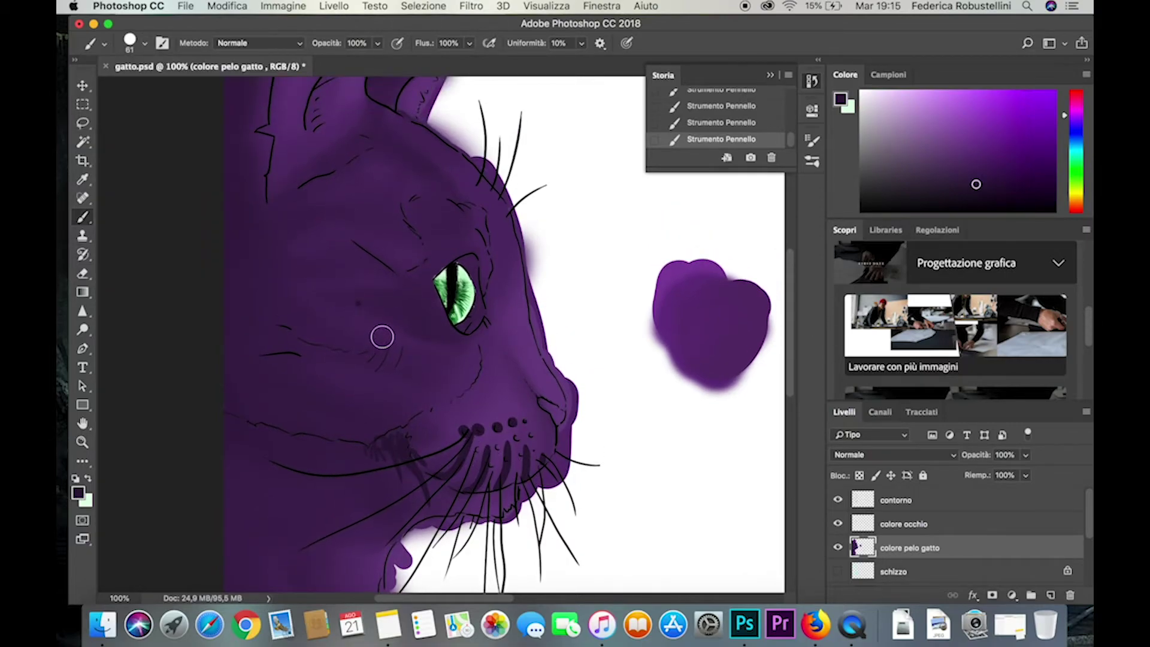
# Remove the dark muzzle dots by deleting their brush step in History.
pyautogui.click(771, 158)
pyautogui.press('Return')
pyautogui.click(772, 157)
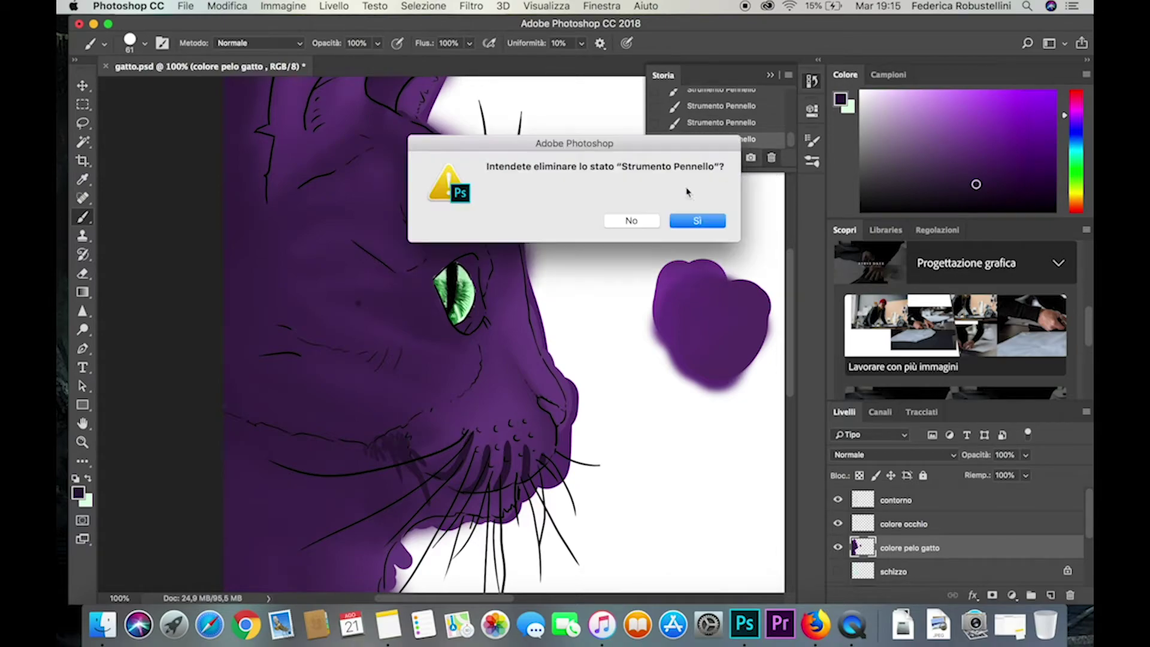
pyautogui.click(612, 219)
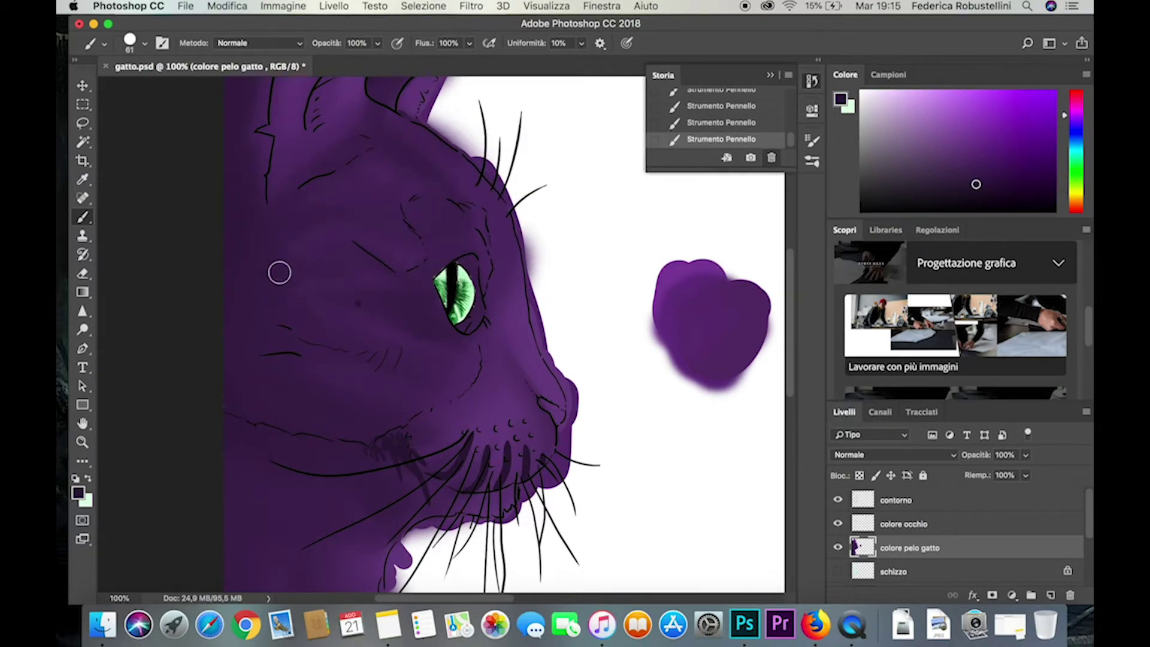
# Paint dark purple stripes across the cheek, forehead and around the eye.
pyautogui.moveTo(272, 270); pyautogui.dragTo(419, 320)
pyautogui.moveTo(264, 302); pyautogui.dragTo(431, 333)
pyautogui.moveTo(258, 354); pyautogui.dragTo(437, 362)
pyautogui.moveTo(270, 387); pyautogui.dragTo(425, 396)
pyautogui.moveTo(348, 273)
pyautogui.mouseDown()
pyautogui.moveTo(444, 300)
pyautogui.moveTo(468, 359)
pyautogui.mouseUp()
pyautogui.moveTo(407, 232); pyautogui.dragTo(419, 263)
pyautogui.moveTo(357, 227)
pyautogui.mouseDown()
pyautogui.moveTo(282, 228)
pyautogui.moveTo(353, 174)
pyautogui.mouseUp()
pyautogui.moveTo(365, 129); pyautogui.dragTo(441, 208)
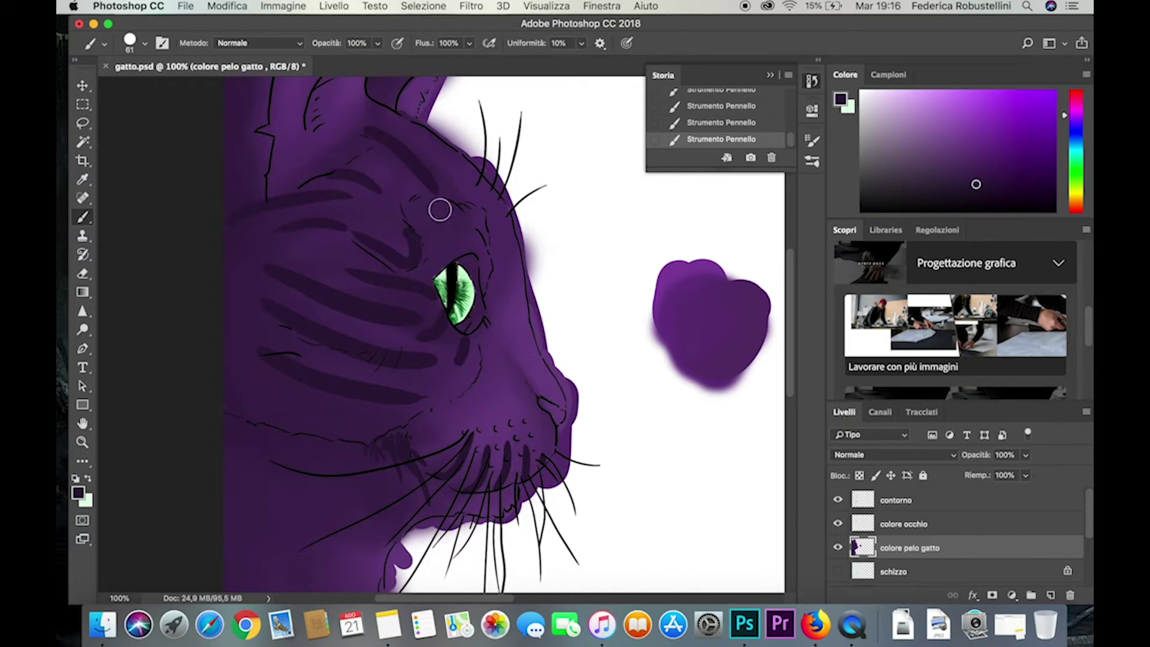
pyautogui.moveTo(377, 105); pyautogui.dragTo(494, 206)
# Paint six dark stripes down the cat's lower body.
pyautogui.scroll(2, 283, 282)
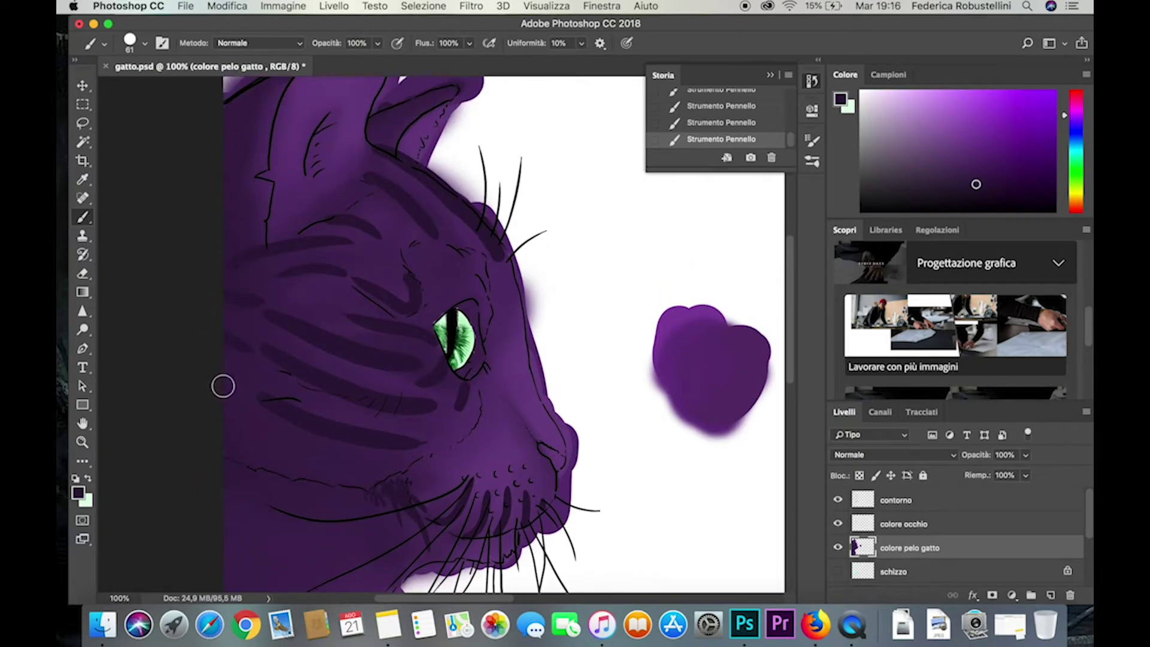
pyautogui.scroll(5, 224, 374)
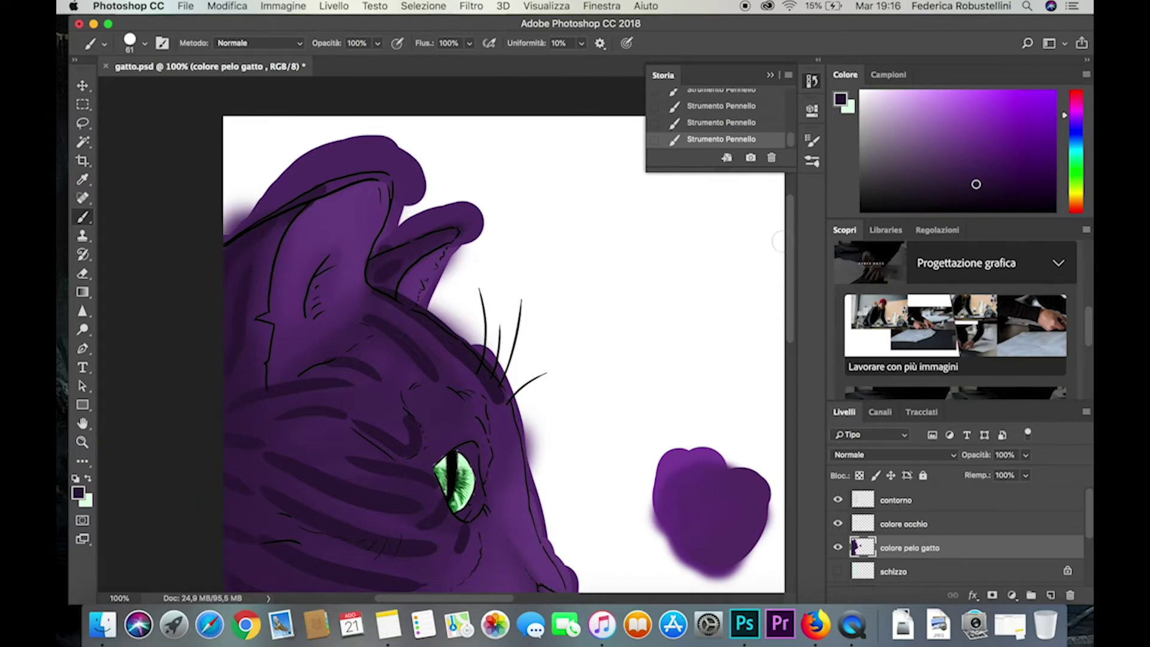
pyautogui.scroll(-10, 231, 324)
pyautogui.moveTo(227, 378); pyautogui.dragTo(294, 428)
pyautogui.scroll(-4, 367, 462)
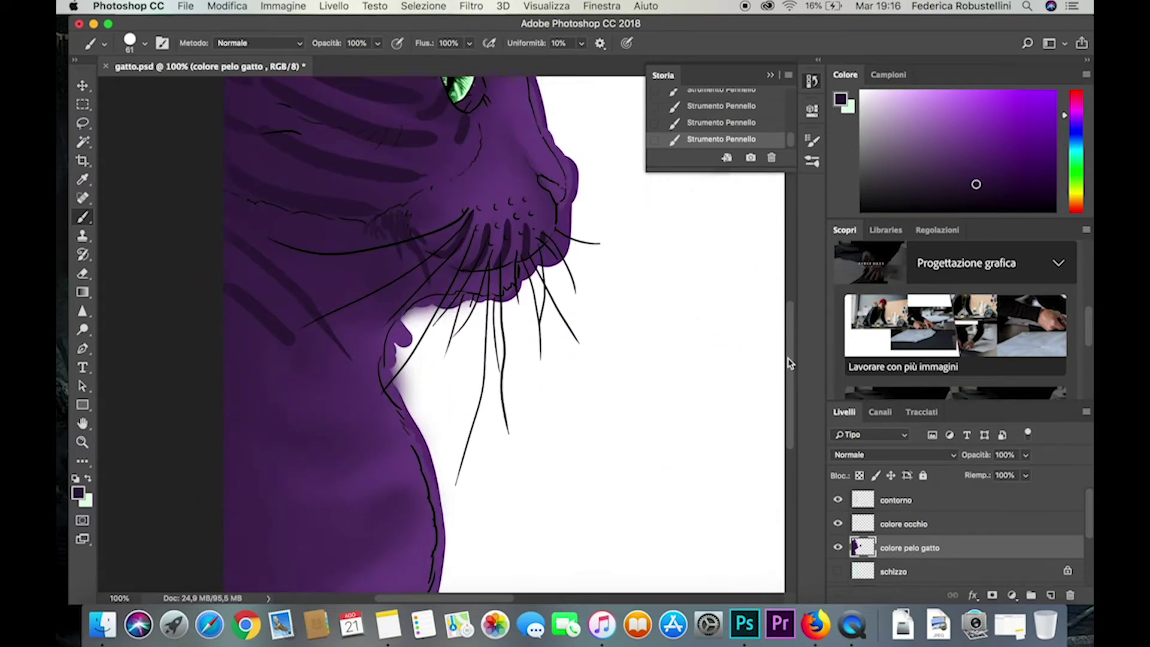
pyautogui.moveTo(231, 360); pyautogui.dragTo(369, 407)
pyautogui.moveTo(231, 419); pyautogui.dragTo(392, 462)
pyautogui.moveTo(230, 479); pyautogui.dragTo(383, 503)
pyautogui.moveTo(218, 544); pyautogui.dragTo(398, 527)
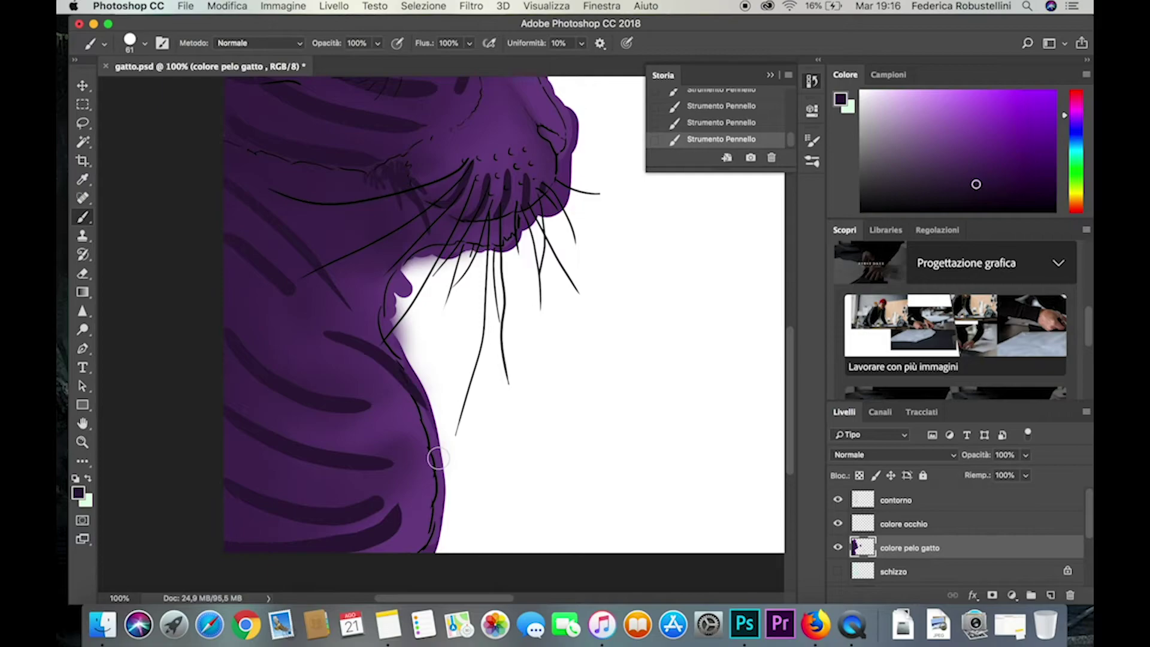
pyautogui.scroll(5, 789, 313)
pyautogui.scroll(5, 449, 320)
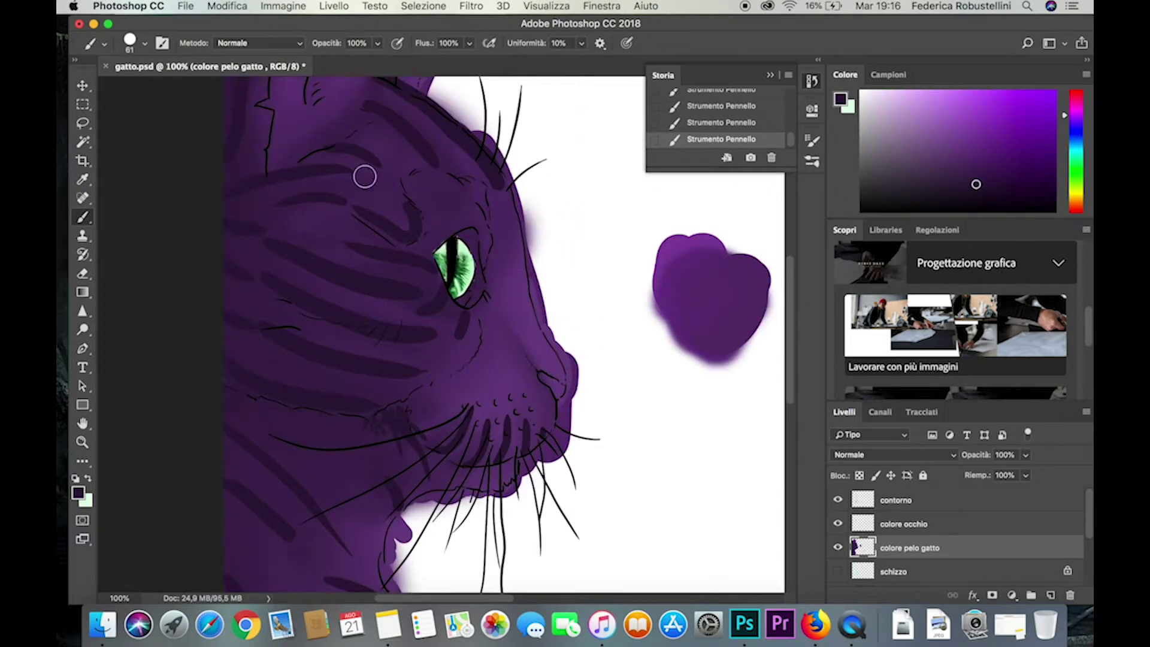
# Shrink the brush to 33 px.
pyautogui.click(144, 44)
pyautogui.moveTo(177, 89); pyautogui.dragTo(168, 89)
pyautogui.click(516, 229)
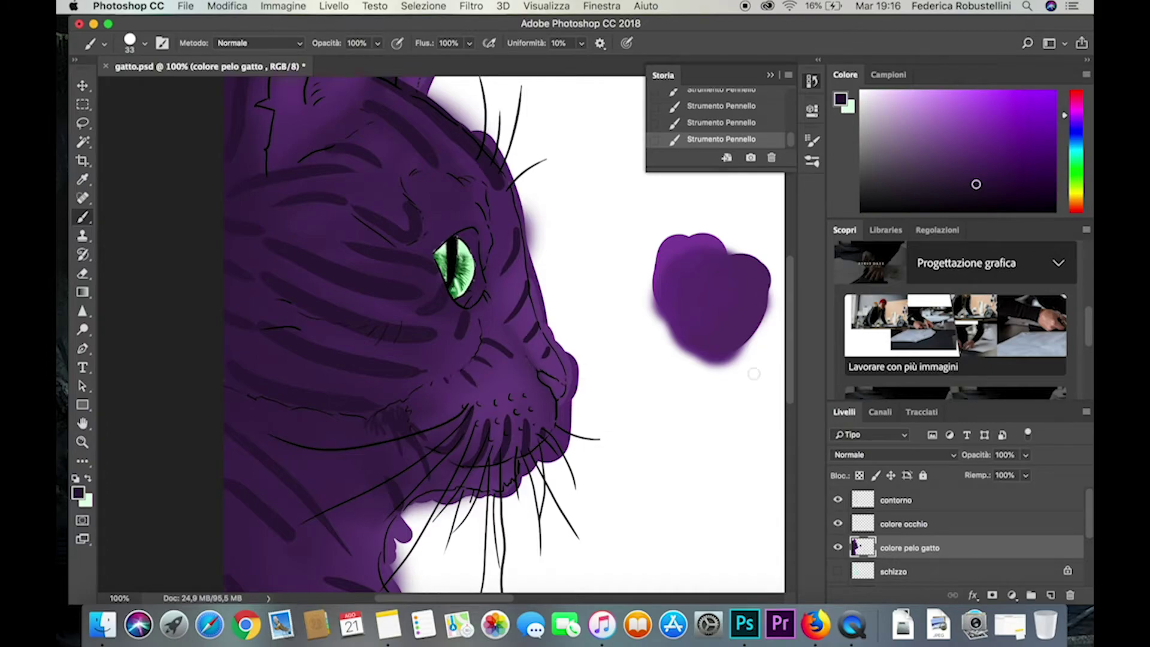
pyautogui.scroll(5, 754, 374)
# Switch to the Mixer Brush and set it to 44 px.
pyautogui.rightClick(82, 217)
pyautogui.click(180, 256)
pyautogui.click(144, 44)
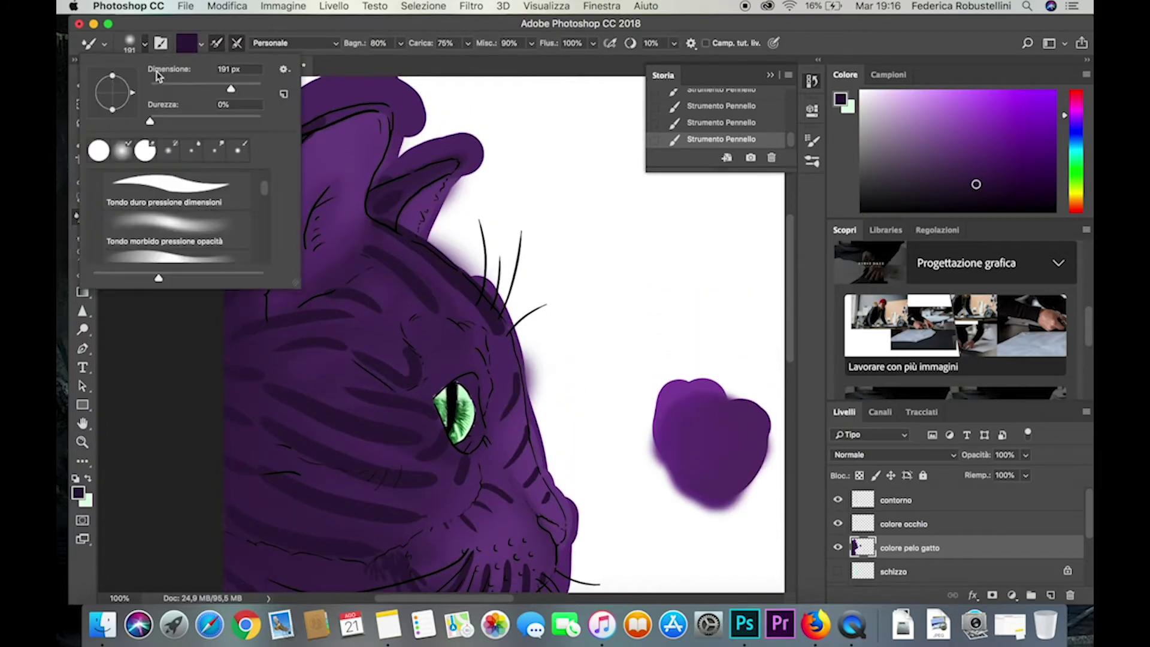
pyautogui.click(174, 89)
pyautogui.click(378, 213)
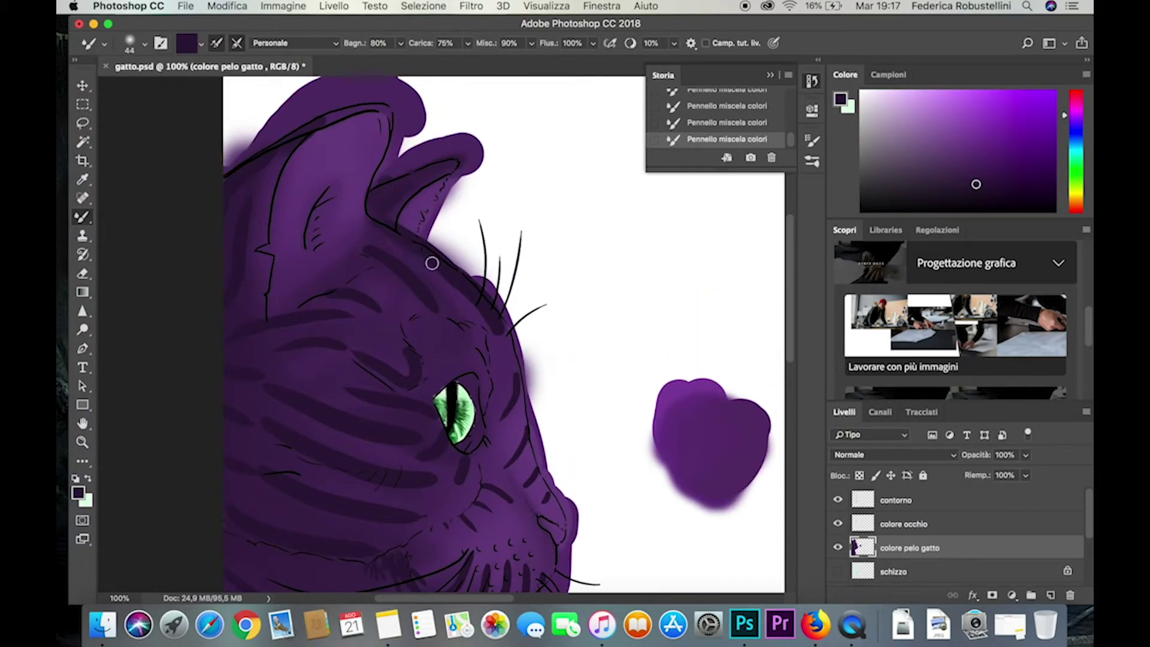
# Blend the fur along the head's edge and between the chin whiskers.
pyautogui.moveTo(432, 263); pyautogui.dragTo(510, 388)
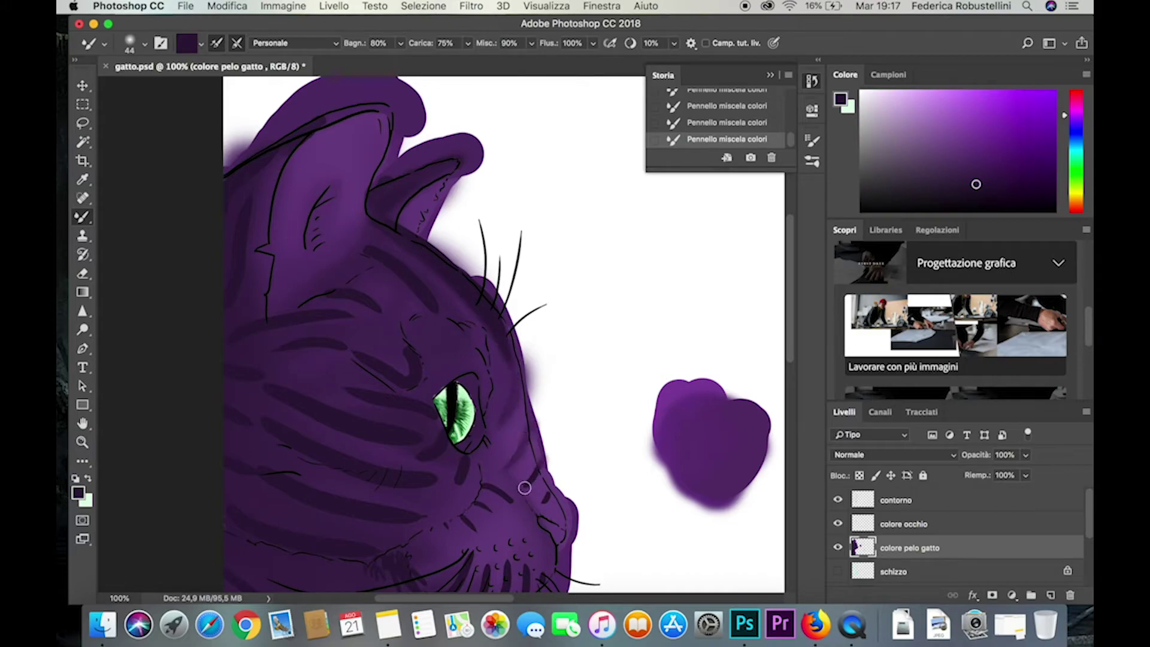
pyautogui.scroll(-3, 464, 406)
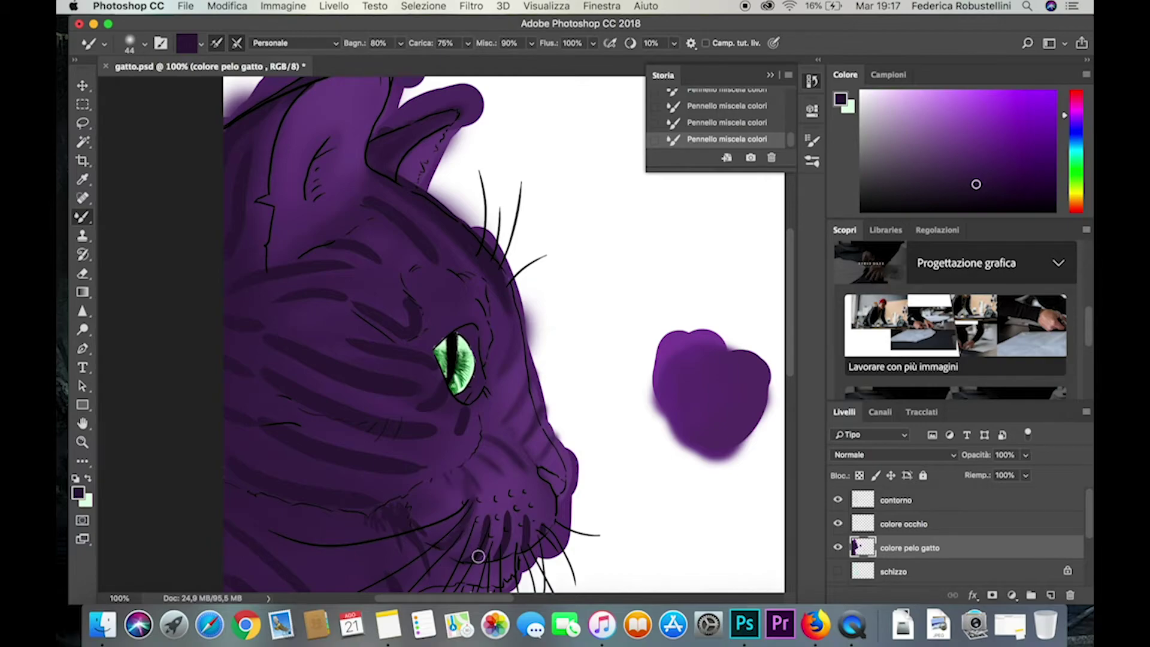
pyautogui.moveTo(503, 539); pyautogui.dragTo(478, 504)
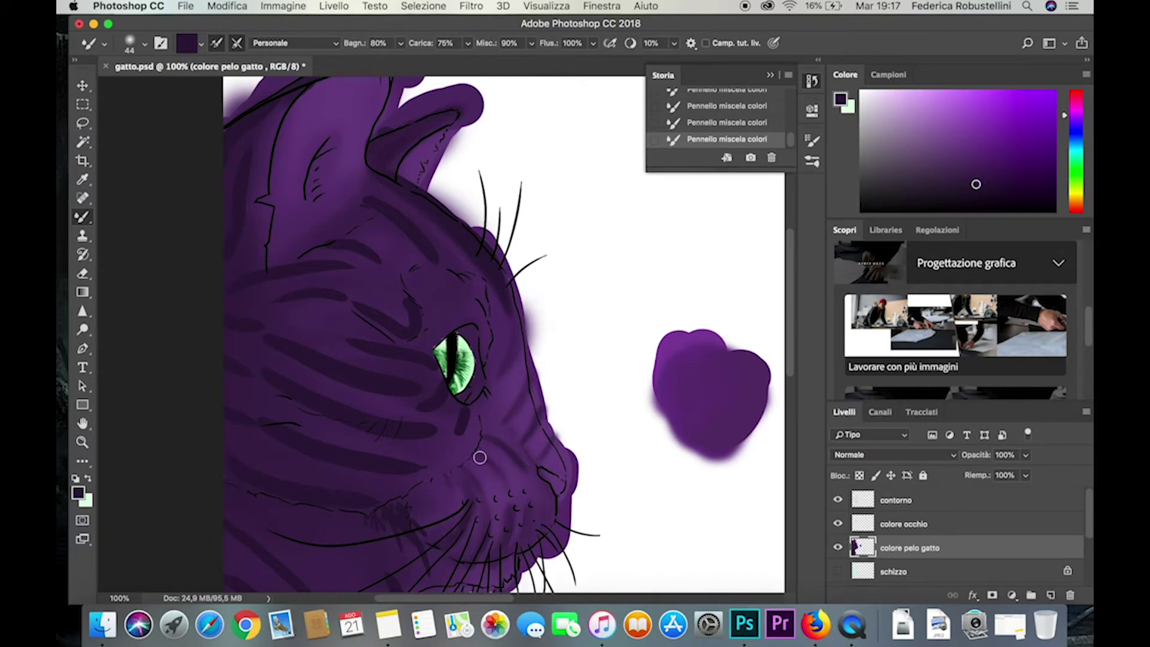
pyautogui.scroll(-3, 448, 383)
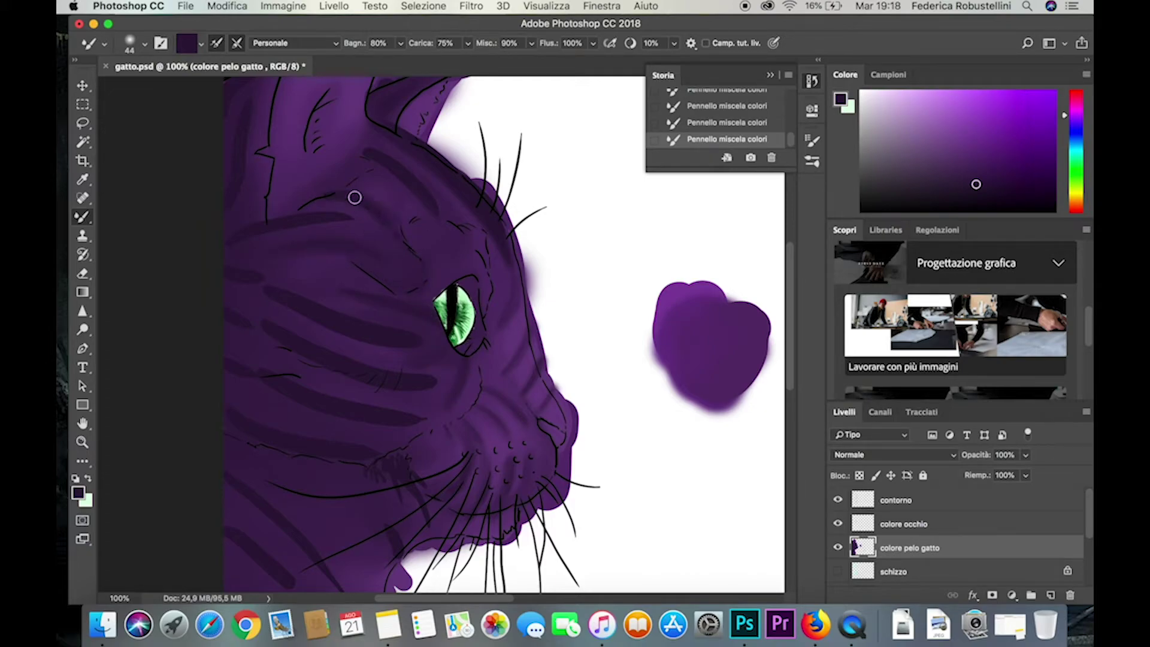
pyautogui.click(162, 49)
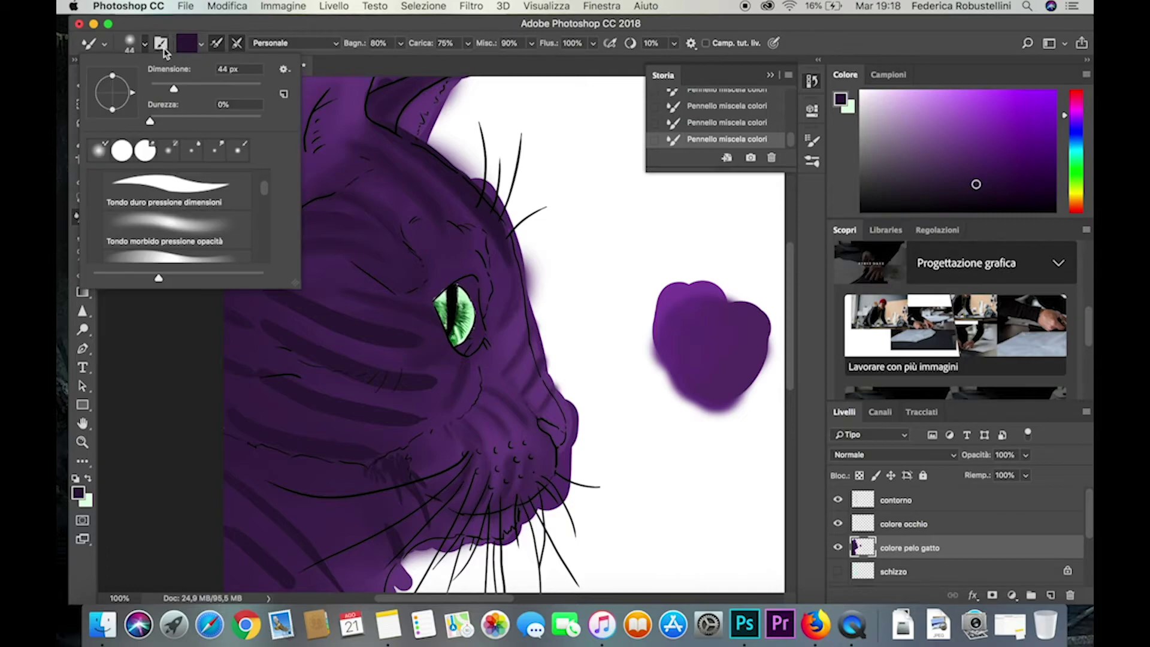
pyautogui.press('Return')
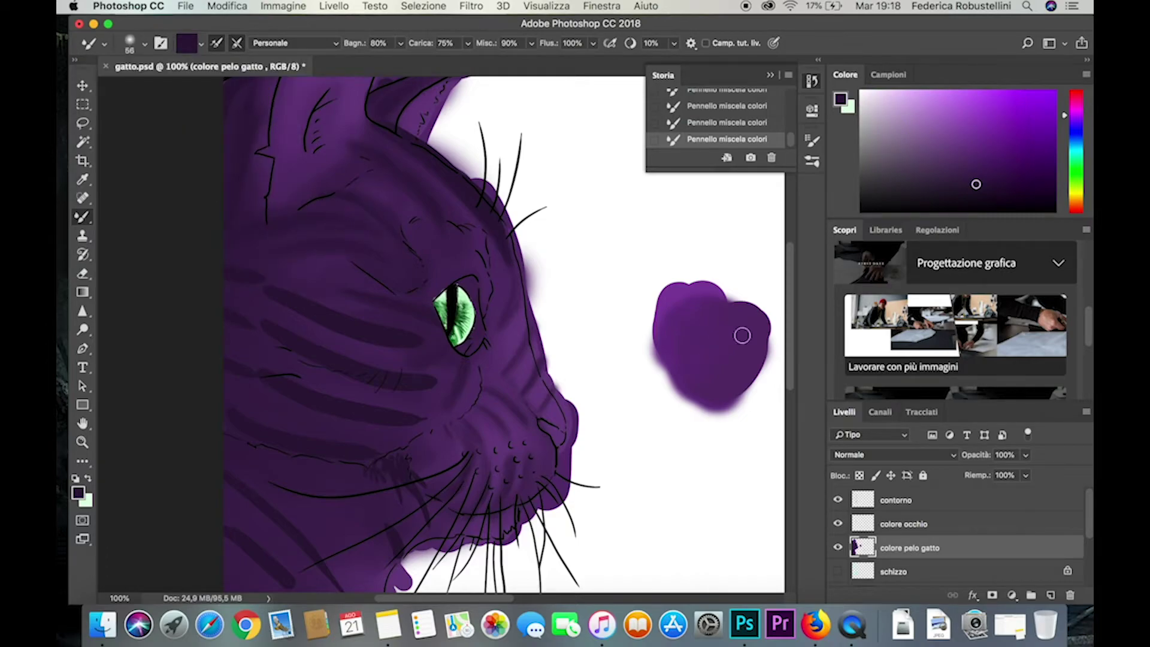
pyautogui.scroll(5, 742, 334)
pyautogui.scroll(-4, 453, 412)
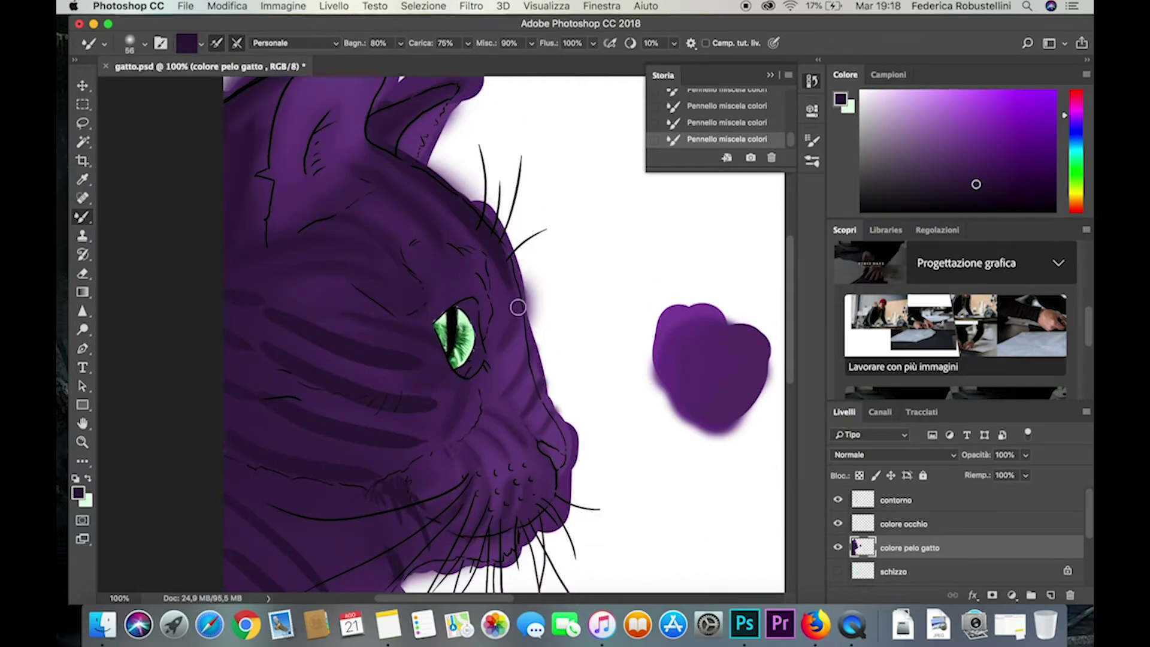
# Blend the dark strokes along the face edge, cheek, chin and lower neck.
pyautogui.moveTo(518, 307); pyautogui.dragTo(554, 407)
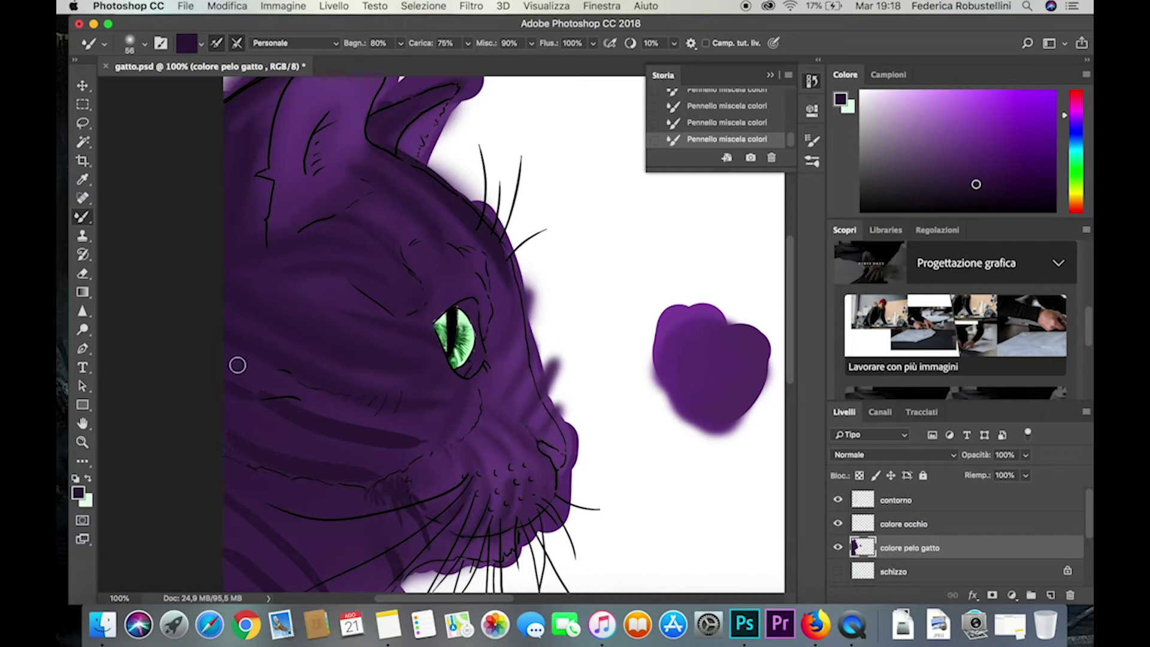
pyautogui.moveTo(307, 416); pyautogui.dragTo(453, 397)
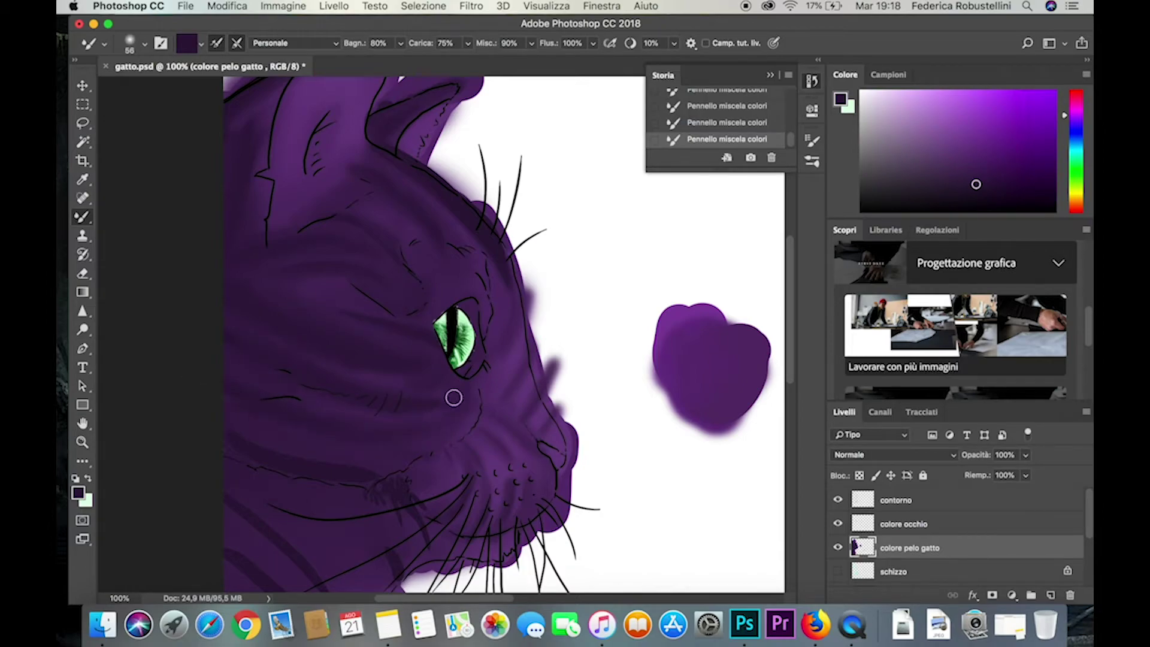
pyautogui.scroll(-5, 509, 251)
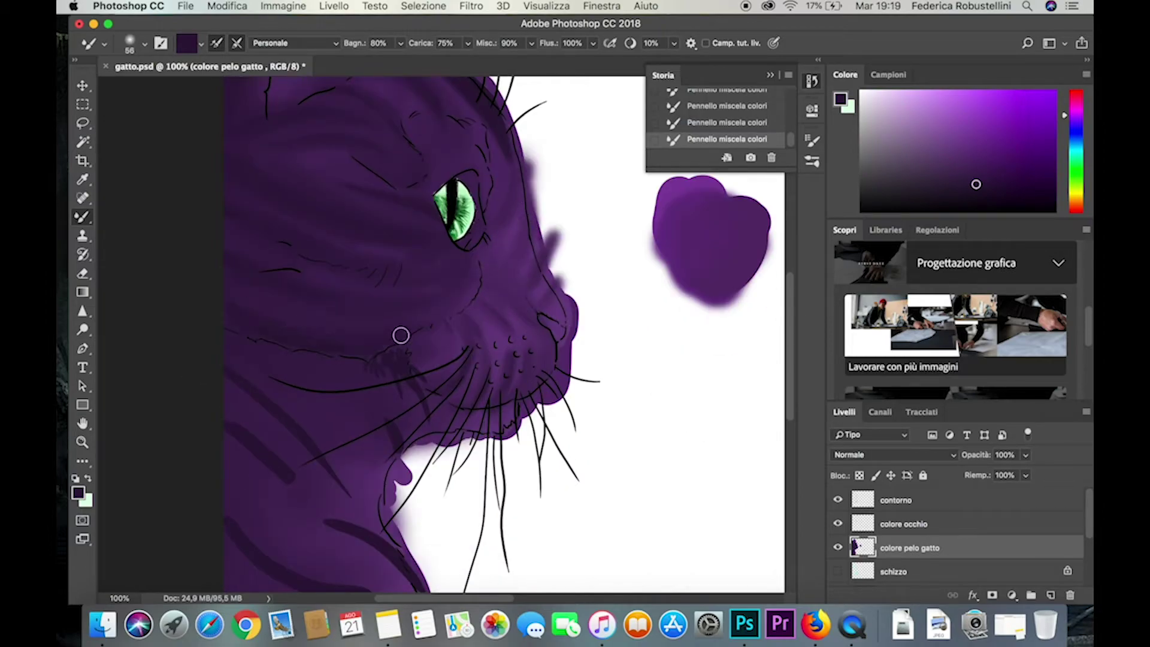
pyautogui.moveTo(249, 433)
pyautogui.mouseDown()
pyautogui.moveTo(347, 521)
pyautogui.moveTo(449, 393)
pyautogui.mouseUp()
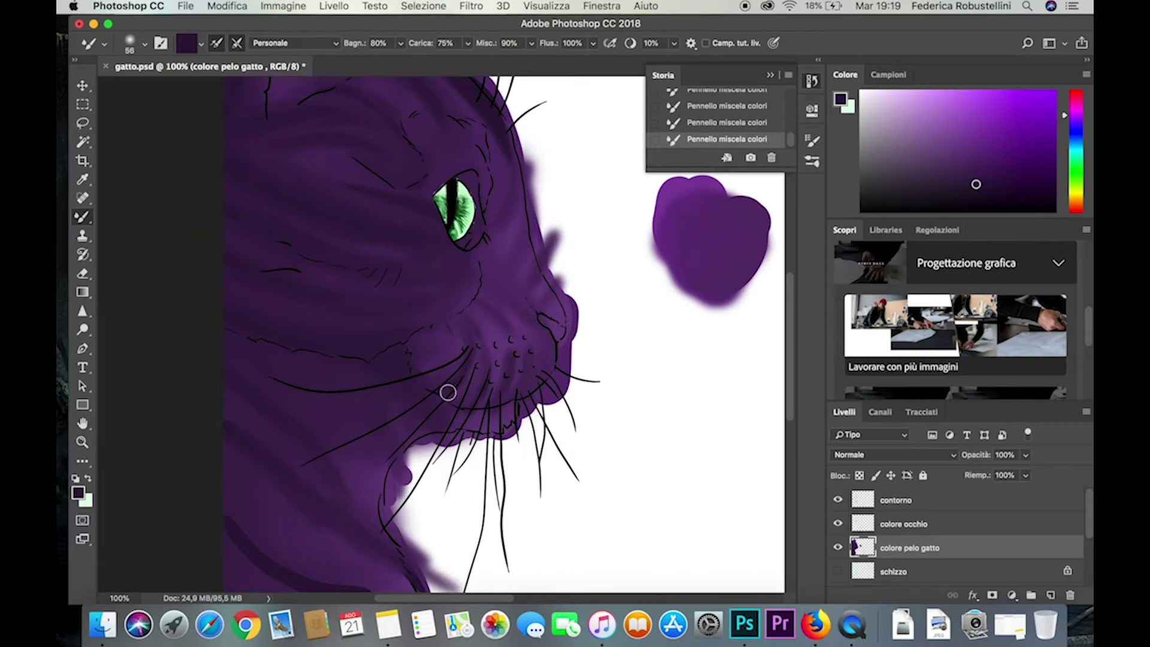
pyautogui.scroll(-7, 797, 307)
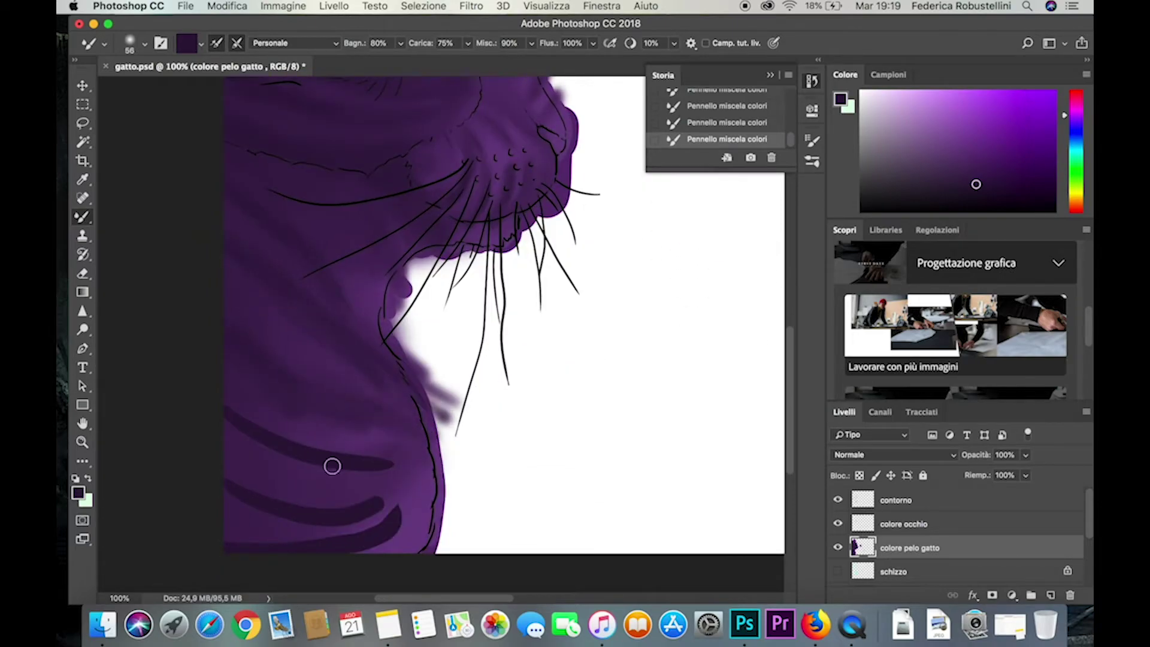
pyautogui.moveTo(420, 477)
pyautogui.mouseDown()
pyautogui.moveTo(323, 505)
pyautogui.moveTo(334, 545)
pyautogui.mouseUp()
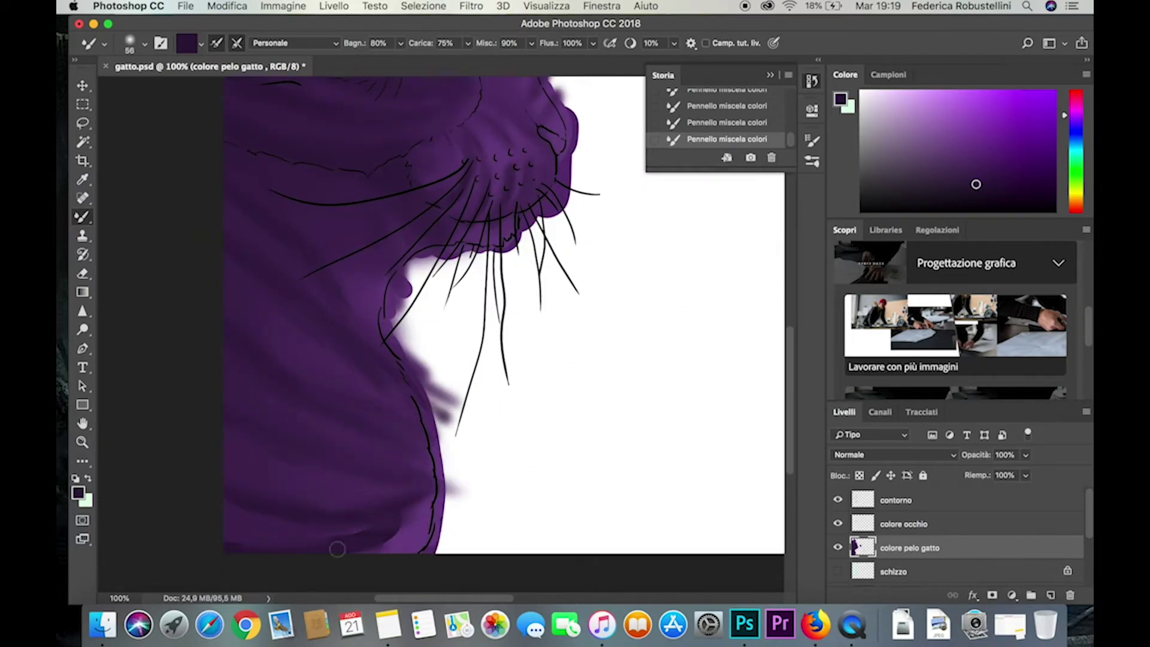
pyautogui.hscroll(3, 420, 359)
pyautogui.click(83, 442)
# Zoom in on the head, sample the fur purple and lighten it to a pale lavender.
pyautogui.keyDown('alt'); pyautogui.click(218, 378); pyautogui.keyUp('alt')
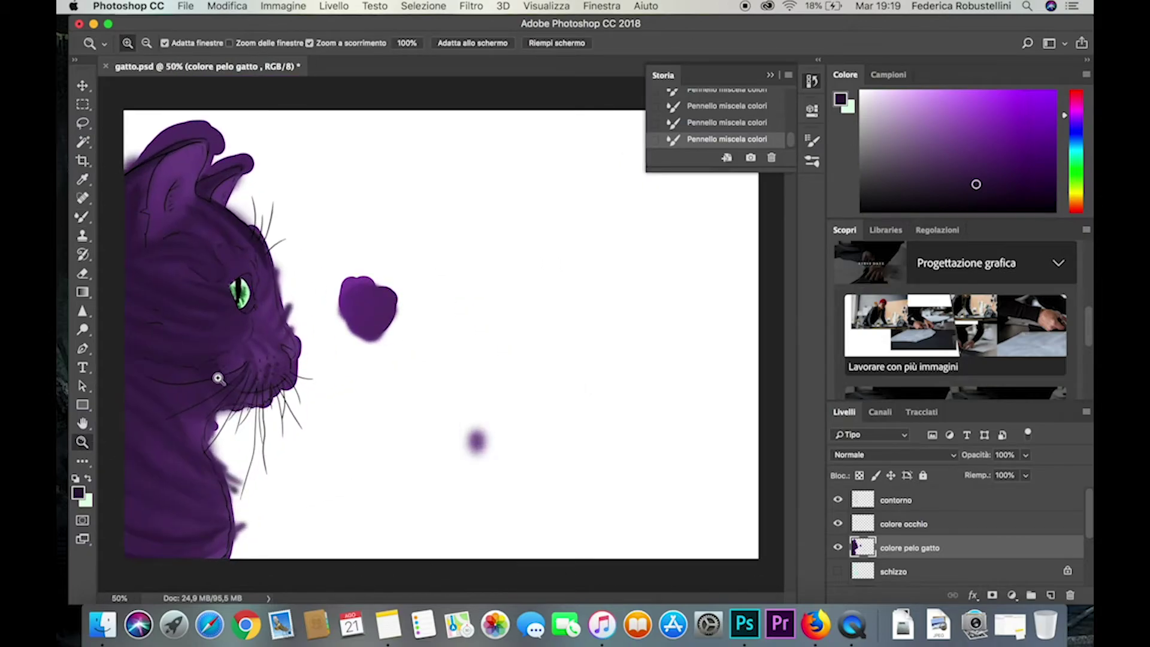
pyautogui.moveTo(218, 393)
pyautogui.mouseDown()
pyautogui.moveTo(386, 193)
pyautogui.moveTo(375, 164)
pyautogui.moveTo(390, 165)
pyautogui.mouseUp()
pyautogui.hscroll(-5, 455, 533)
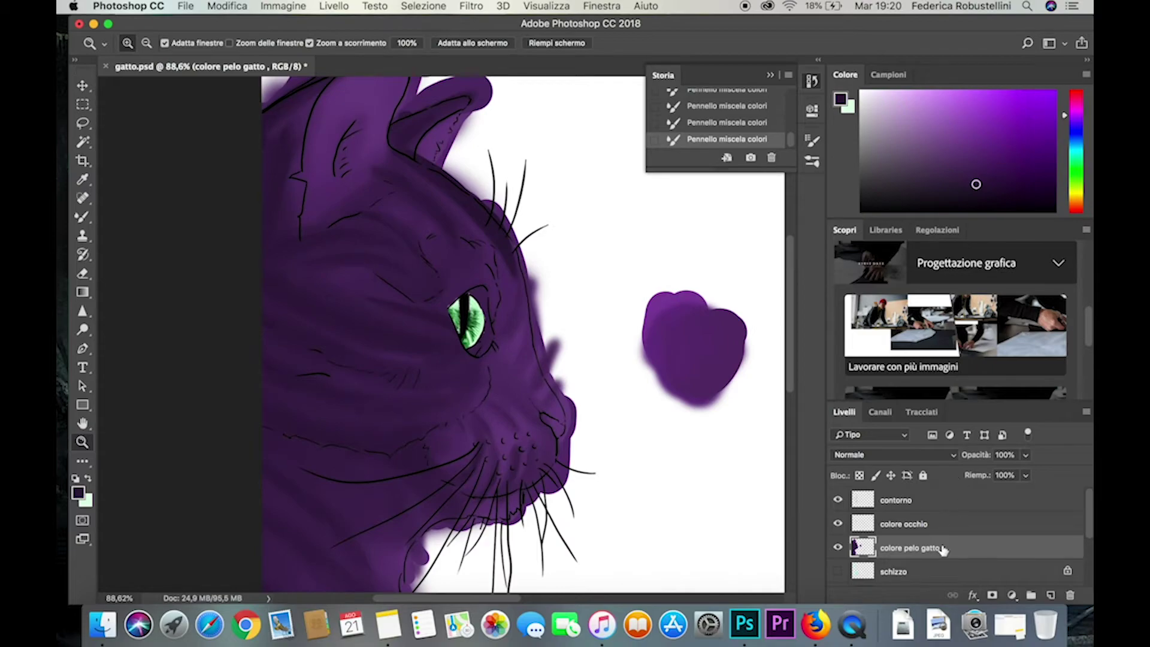
pyautogui.click(83, 179)
pyautogui.click(669, 291)
pyautogui.click(79, 495)
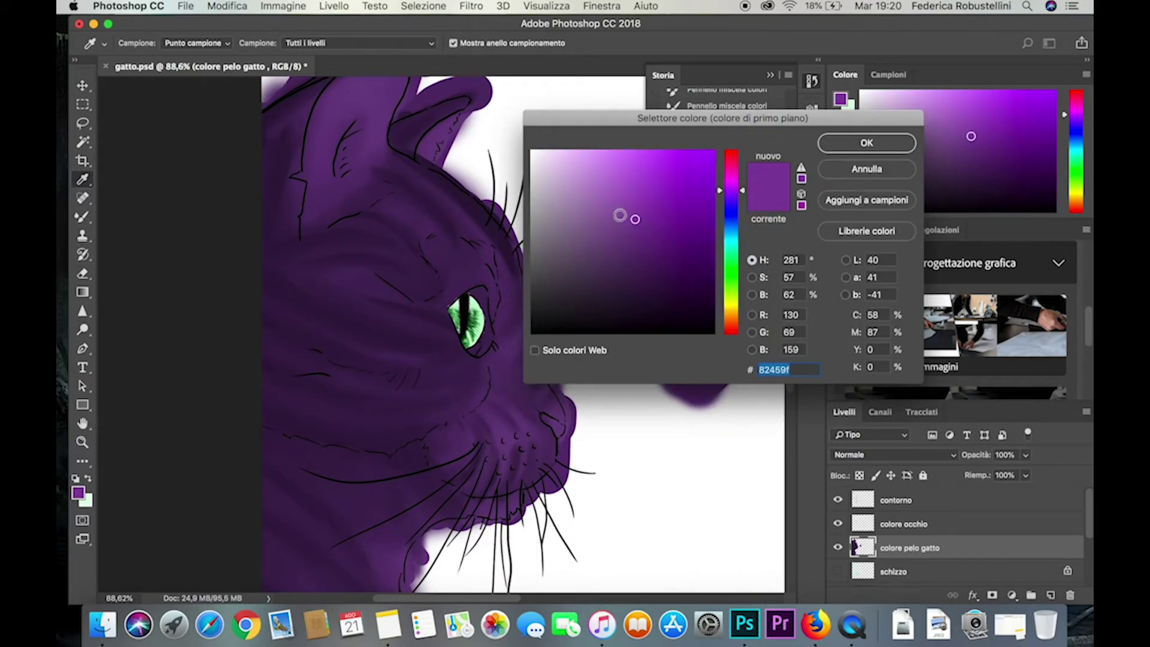
pyautogui.moveTo(620, 215); pyautogui.dragTo(585, 215)
pyautogui.press('Return')
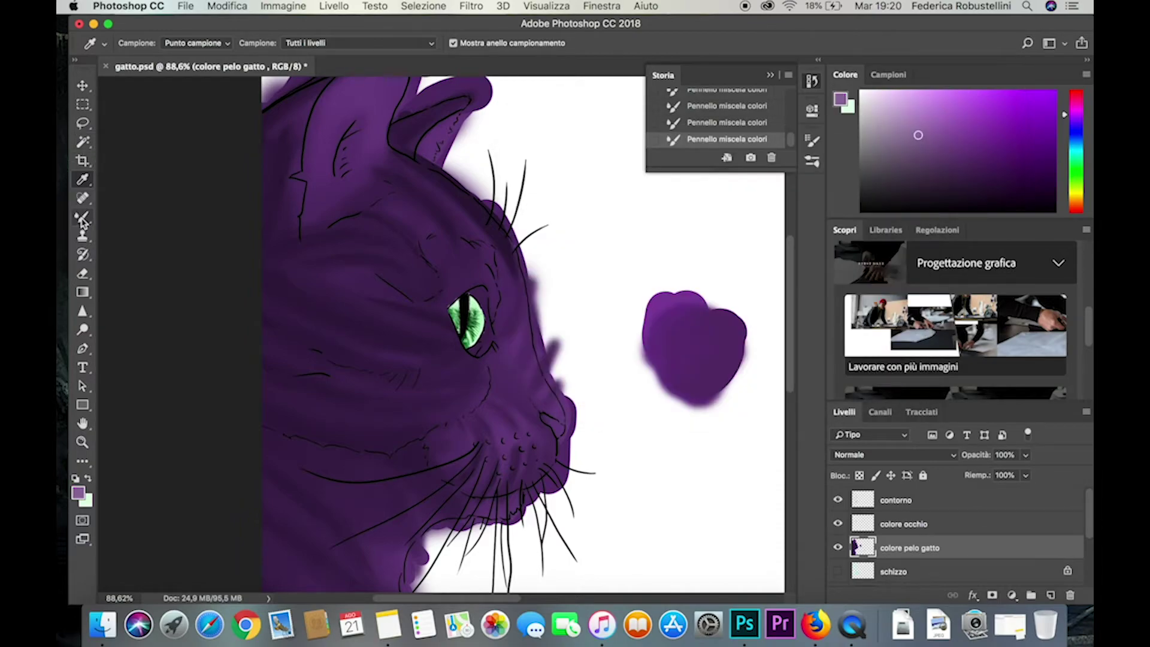
# Paint light lavender highlights along the head profile, mouth, chin and brow.
pyautogui.moveTo(83, 221); pyautogui.dragTo(119, 217)
pyautogui.moveTo(396, 157)
pyautogui.mouseDown()
pyautogui.moveTo(516, 264)
pyautogui.moveTo(560, 428)
pyautogui.moveTo(554, 455)
pyautogui.moveTo(461, 497)
pyautogui.mouseUp()
pyautogui.moveTo(545, 446); pyautogui.dragTo(470, 516)
pyautogui.moveTo(497, 314); pyautogui.dragTo(463, 274)
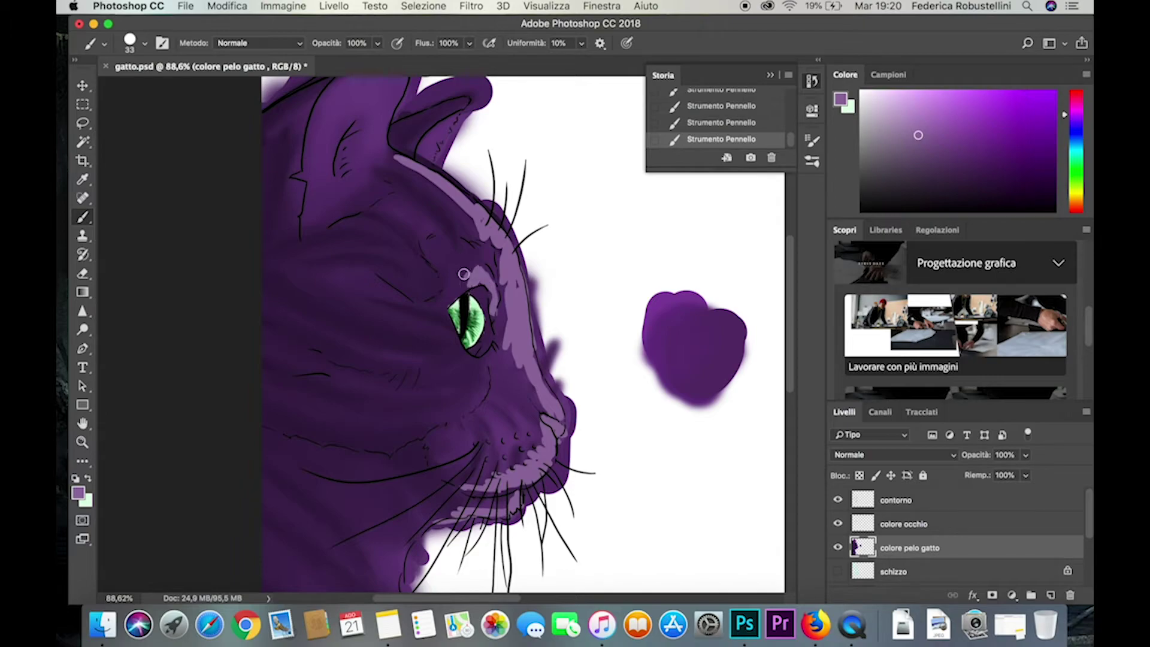
pyautogui.scroll(-3, 411, 179)
pyautogui.scroll(-3, 419, 300)
pyautogui.moveTo(443, 336); pyautogui.dragTo(389, 468)
pyautogui.scroll(-4, 407, 390)
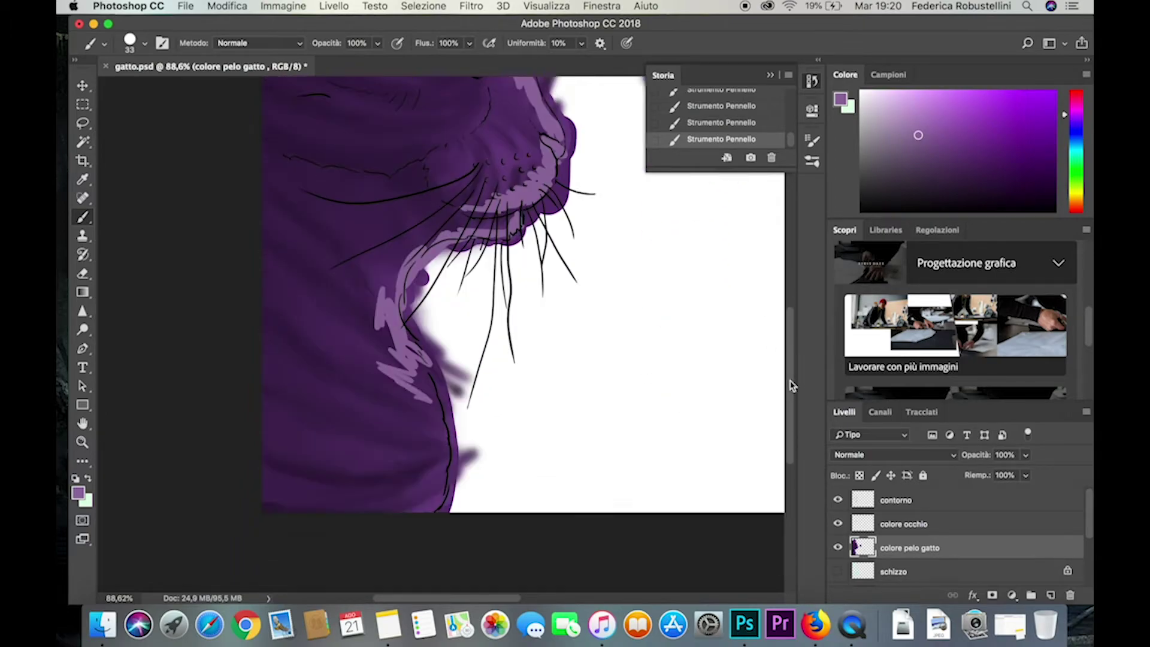
pyautogui.scroll(-2, 407, 389)
pyautogui.moveTo(432, 293); pyautogui.dragTo(407, 443)
# Add lavender strokes on the chest edge and left ear edge, deleting one unwanted stroke.
pyautogui.moveTo(383, 174); pyautogui.dragTo(384, 354)
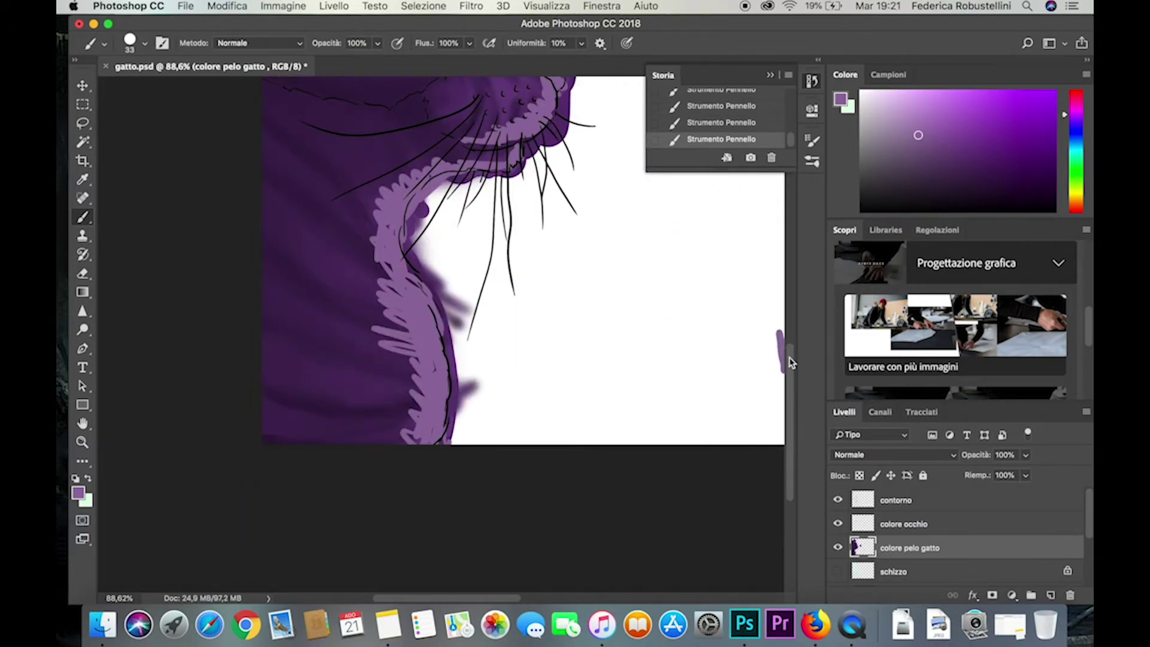
pyautogui.scroll(5, 470, 381)
pyautogui.scroll(3, 370, 278)
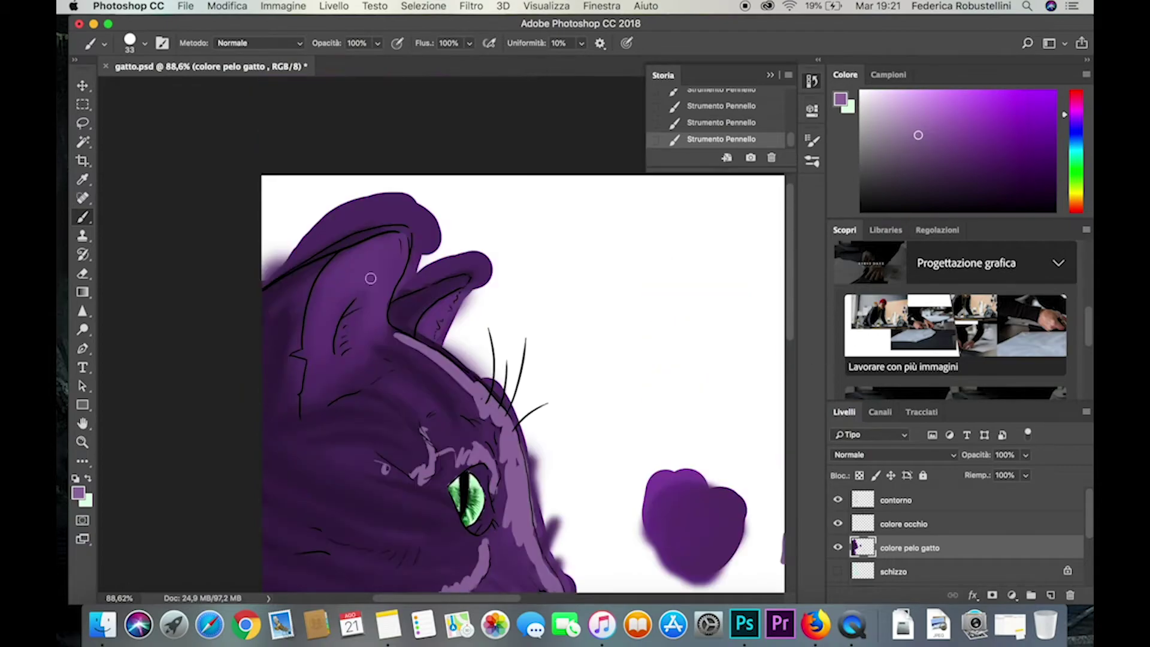
pyautogui.moveTo(371, 278)
pyautogui.mouseDown()
pyautogui.moveTo(418, 329)
pyautogui.moveTo(354, 334)
pyautogui.moveTo(378, 263)
pyautogui.moveTo(331, 248)
pyautogui.moveTo(300, 341)
pyautogui.mouseUp()
pyautogui.click(776, 157)
pyautogui.click(693, 221)
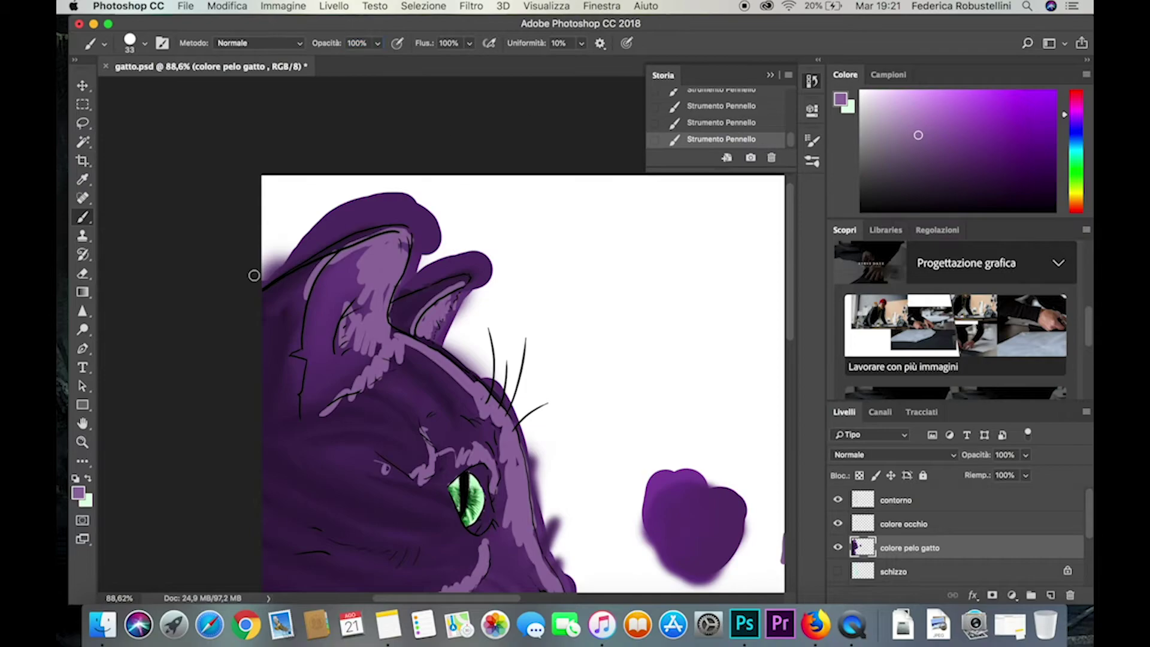
pyautogui.moveTo(304, 286); pyautogui.dragTo(296, 413)
# Soften the left ear edge highlight with the Mixer Brush.
pyautogui.rightClick(82, 217)
pyautogui.click(150, 261)
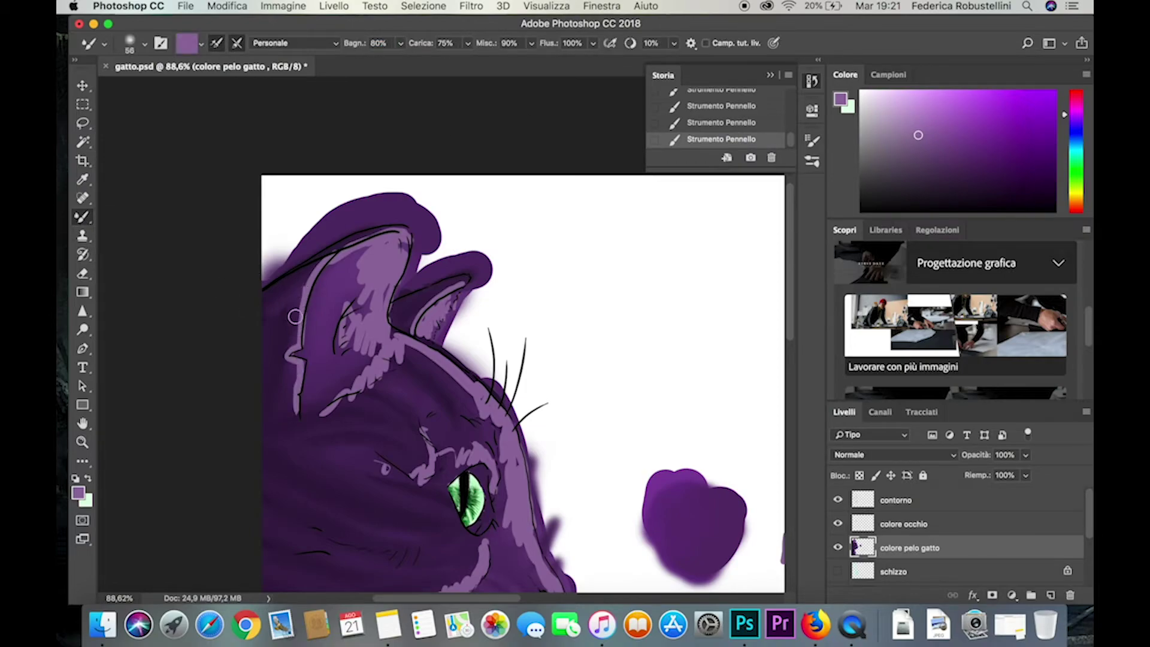
pyautogui.moveTo(300, 309); pyautogui.dragTo(290, 335)
pyautogui.moveTo(327, 252)
pyautogui.mouseDown()
pyautogui.moveTo(287, 350)
pyautogui.moveTo(290, 413)
pyautogui.mouseUp()
# Zoom in on the ear and blend its top and inner highlights.
pyautogui.press('z')
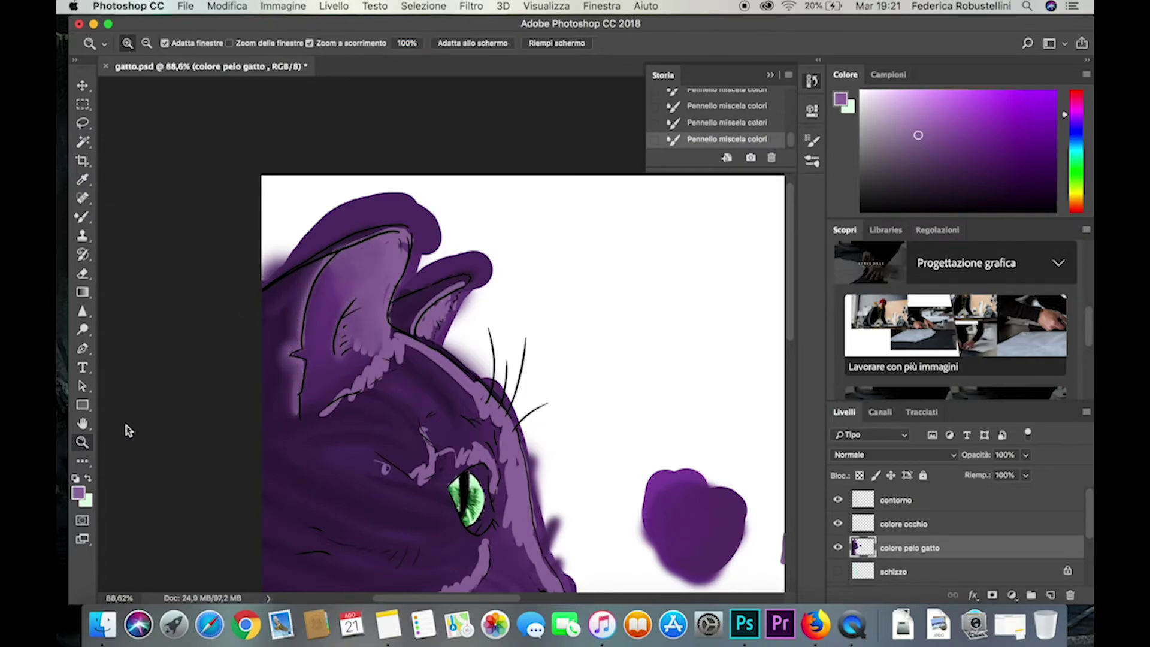
pyautogui.click(361, 329)
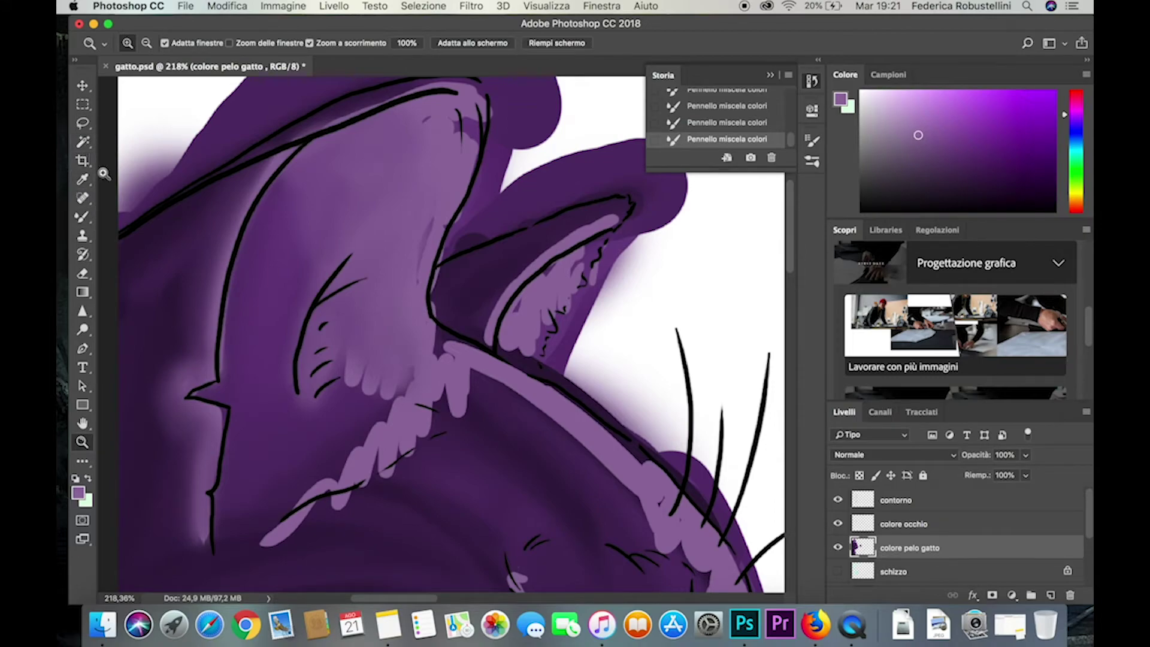
pyautogui.click(82, 217)
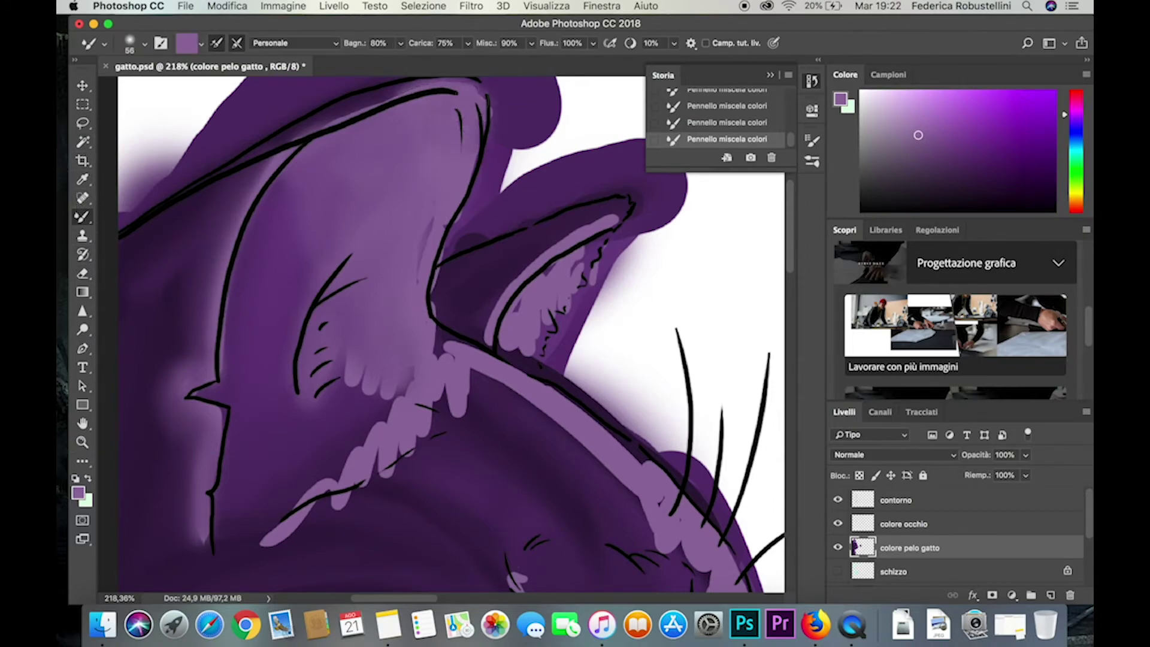
pyautogui.moveTo(473, 138); pyautogui.dragTo(359, 105)
pyautogui.moveTo(446, 233)
pyautogui.mouseDown()
pyautogui.moveTo(515, 360)
pyautogui.moveTo(623, 213)
pyautogui.mouseUp()
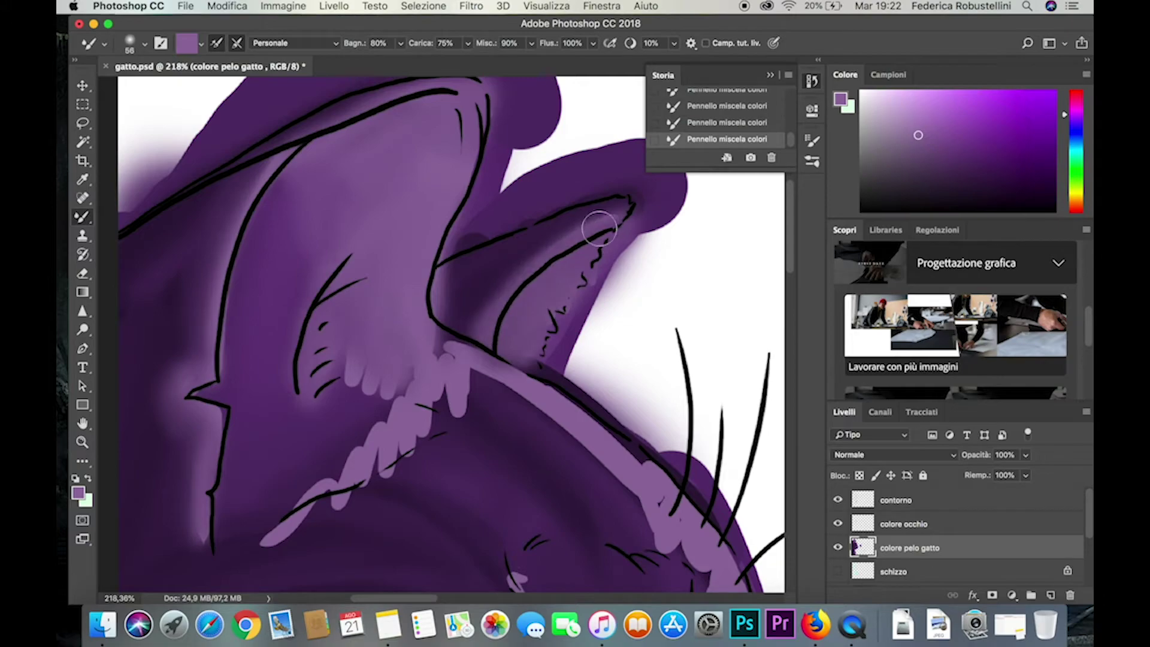
# Sample a darker purple and paint dark strokes along the left ear line.
pyautogui.rightClick(83, 217)
pyautogui.click(83, 179)
pyautogui.click(243, 266)
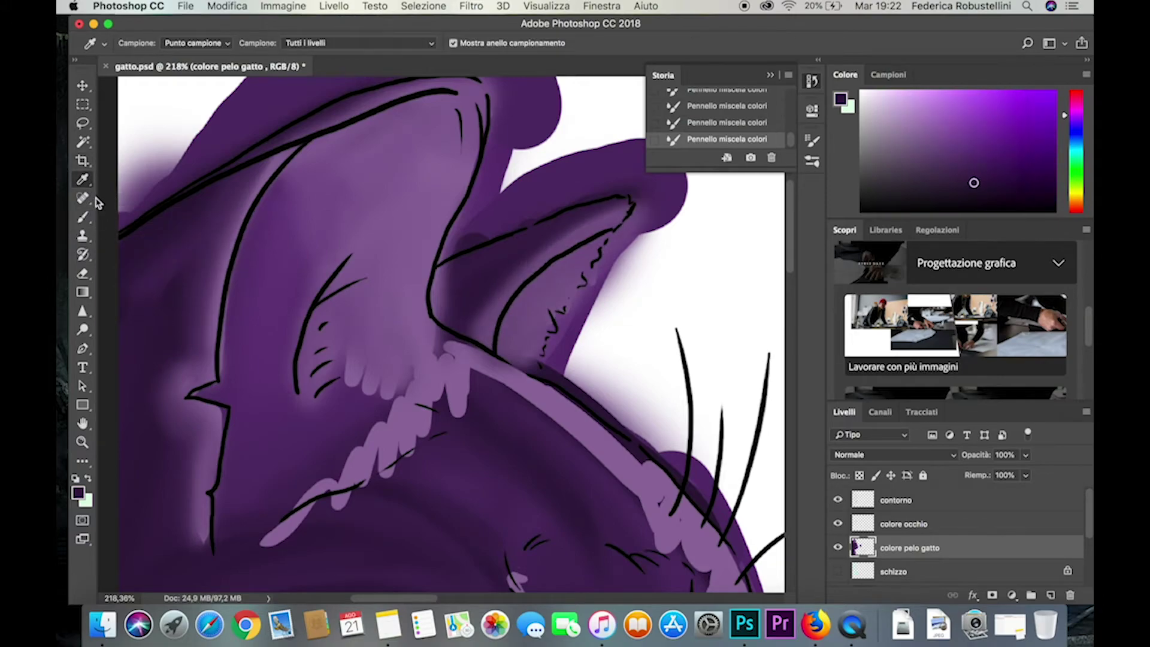
pyautogui.press('b')
pyautogui.moveTo(306, 150)
pyautogui.mouseDown()
pyautogui.moveTo(258, 251)
pyautogui.moveTo(222, 396)
pyautogui.moveTo(245, 408)
pyautogui.mouseUp()
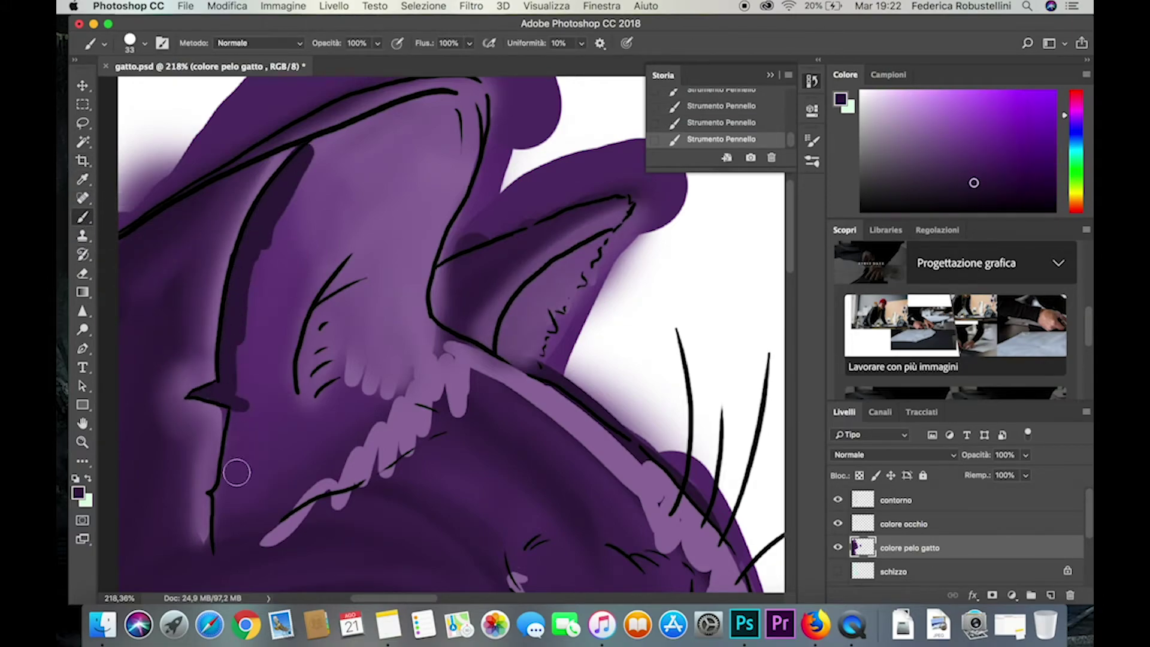
pyautogui.moveTo(221, 542); pyautogui.dragTo(238, 388)
# Resample a very dark purple and blend the dark and light strokes on the left side.
pyautogui.keyDown('alt'); pyautogui.click(207, 348); pyautogui.keyUp('alt')
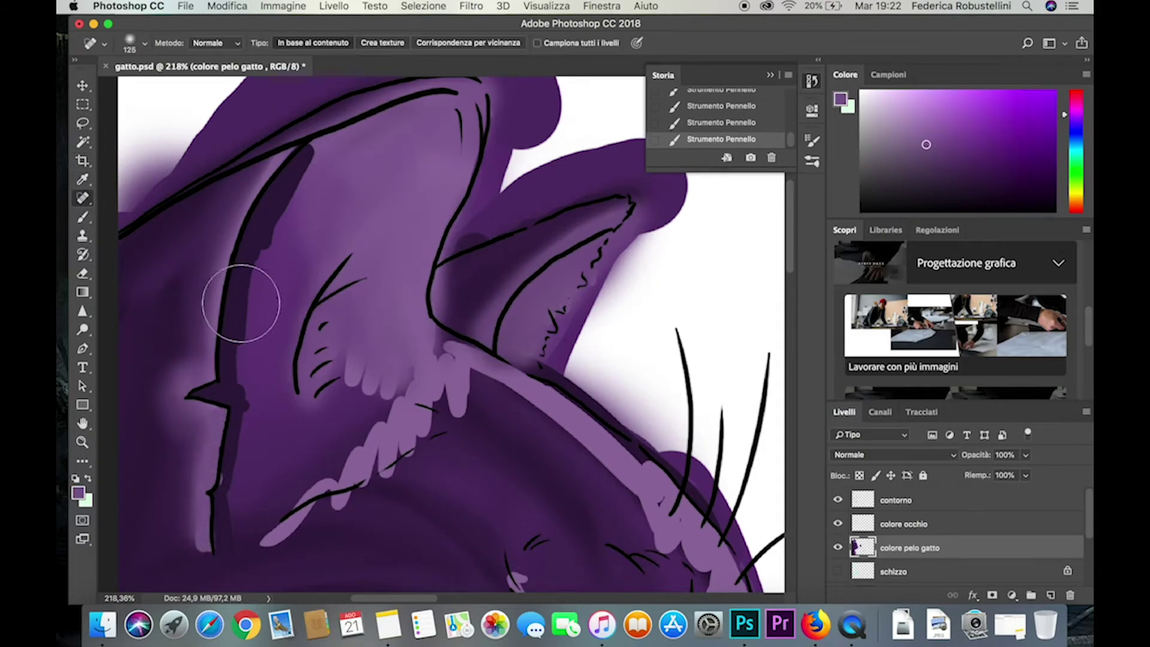
pyautogui.keyDown('alt'); pyautogui.click(243, 281); pyautogui.keyUp('alt')
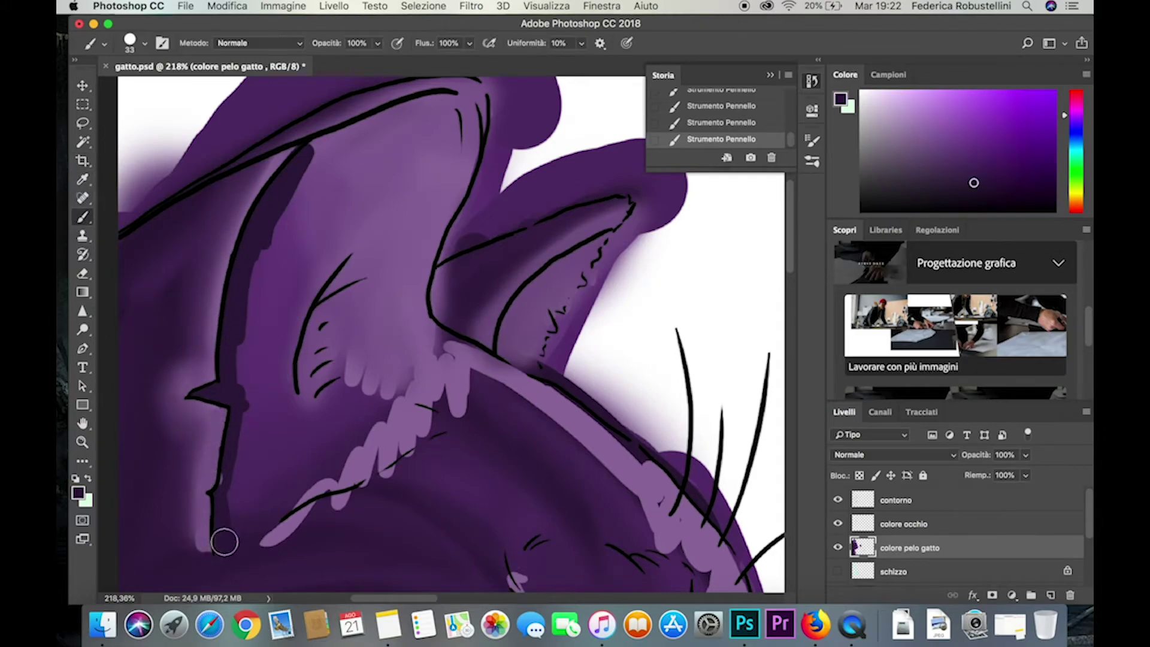
pyautogui.rightClick(82, 216)
pyautogui.click(150, 261)
pyautogui.moveTo(303, 175)
pyautogui.mouseDown()
pyautogui.moveTo(195, 533)
pyautogui.moveTo(193, 373)
pyautogui.mouseUp()
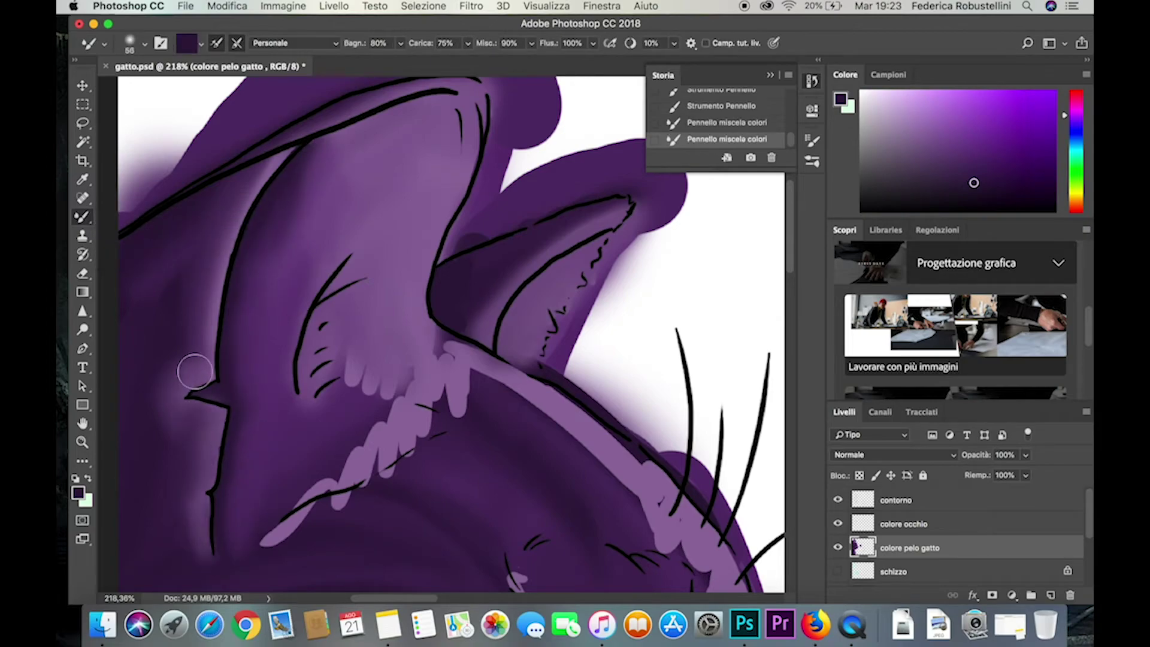
pyautogui.moveTo(237, 183); pyautogui.dragTo(277, 152)
pyautogui.moveTo(249, 542)
pyautogui.mouseDown()
pyautogui.moveTo(451, 415)
pyautogui.moveTo(318, 461)
pyautogui.mouseUp()
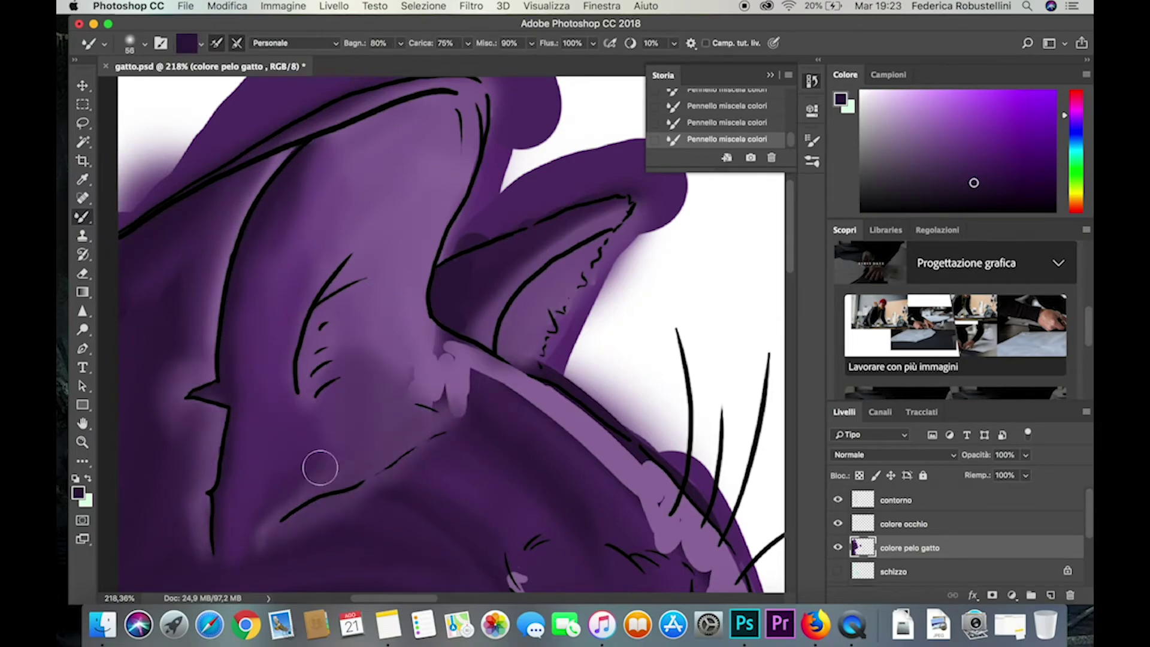
# Sample a lighter purple and smear the lavender patch into the fur.
pyautogui.click(83, 179)
pyautogui.click(379, 197)
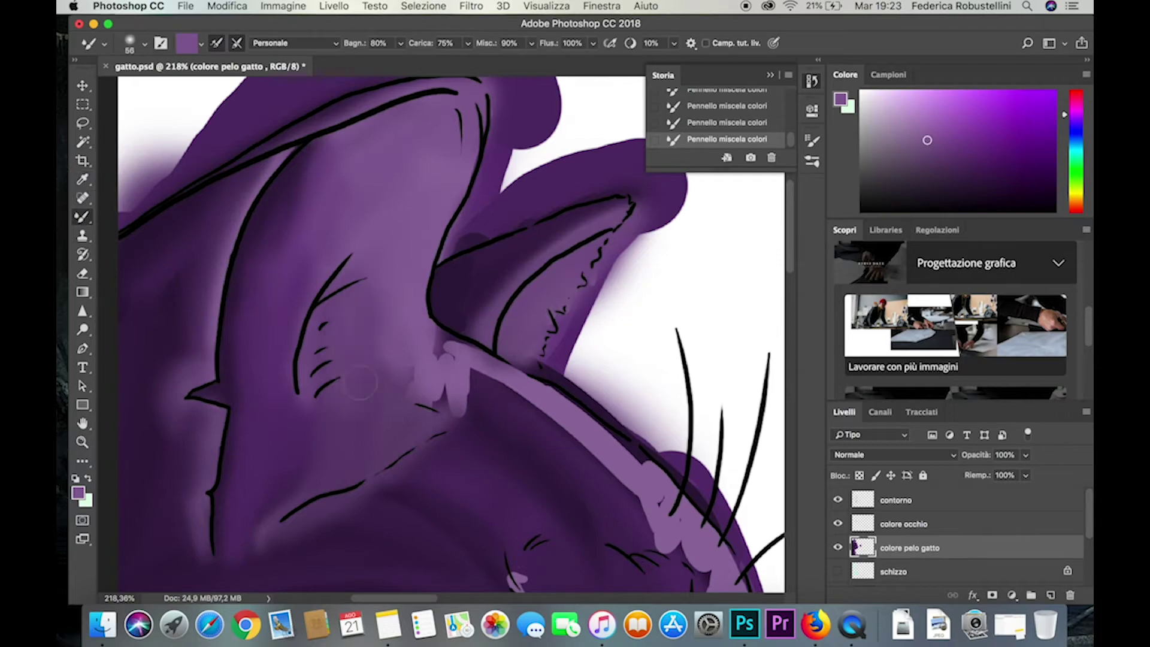
pyautogui.moveTo(446, 396); pyautogui.dragTo(455, 336)
pyautogui.keyDown('alt'); pyautogui.click(555, 392); pyautogui.keyUp('alt')
pyautogui.click(84, 218)
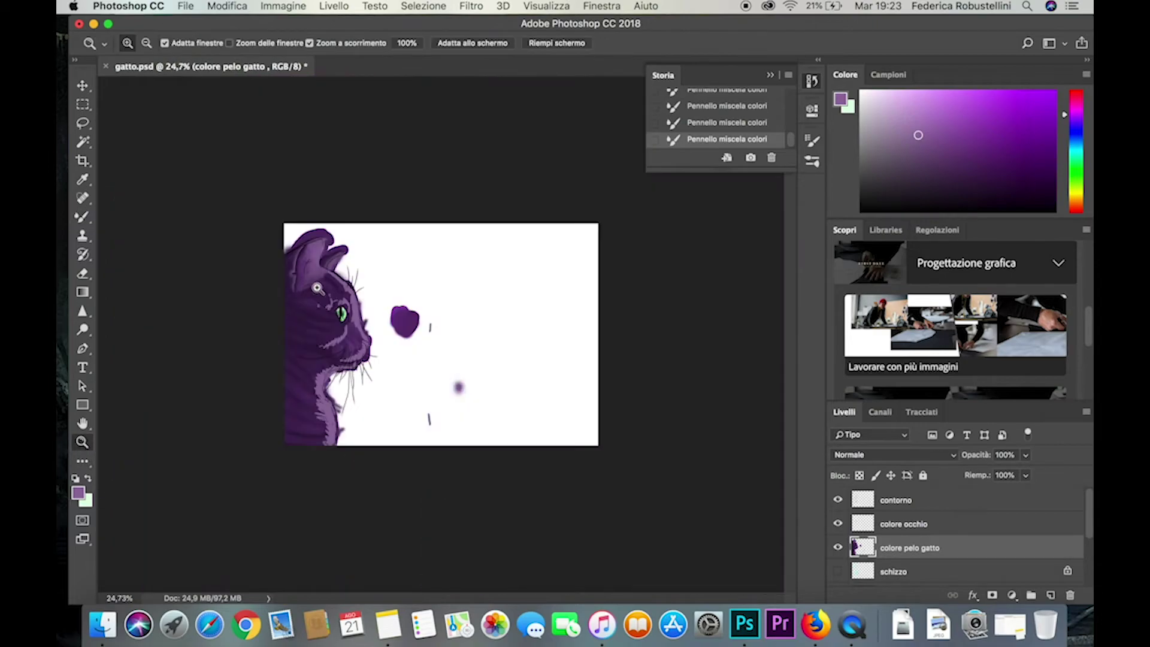
# Blend the lavender along the back, around the eye and brow, then zoom out.
pyautogui.moveTo(360, 312); pyautogui.dragTo(251, 238)
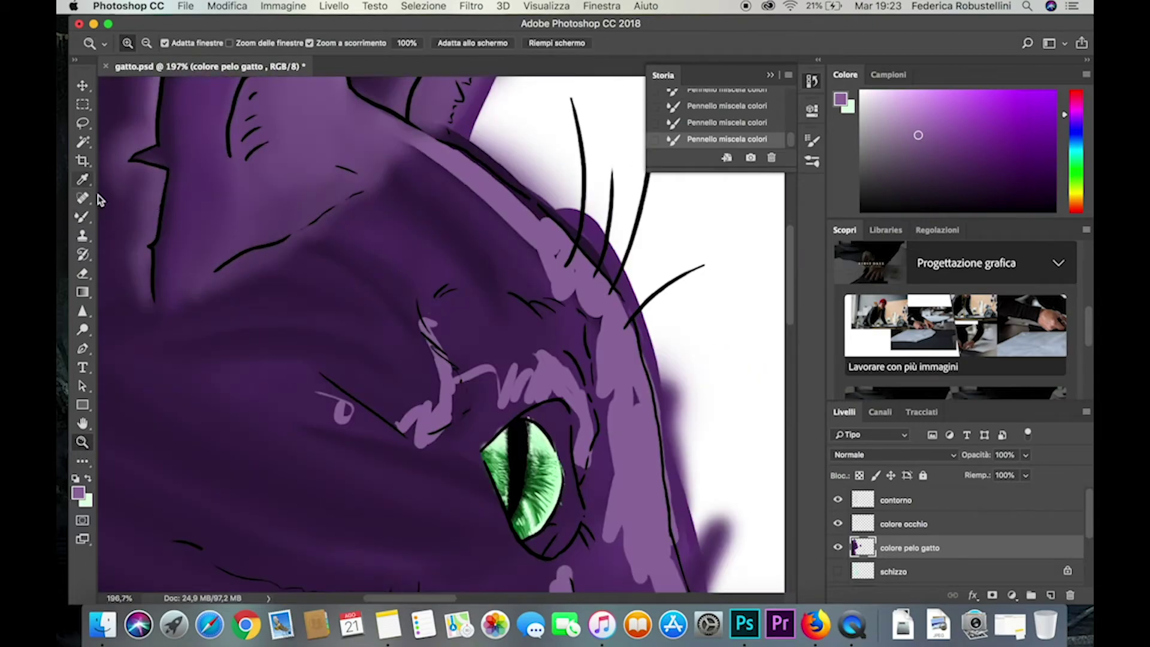
pyautogui.moveTo(419, 144); pyautogui.dragTo(617, 389)
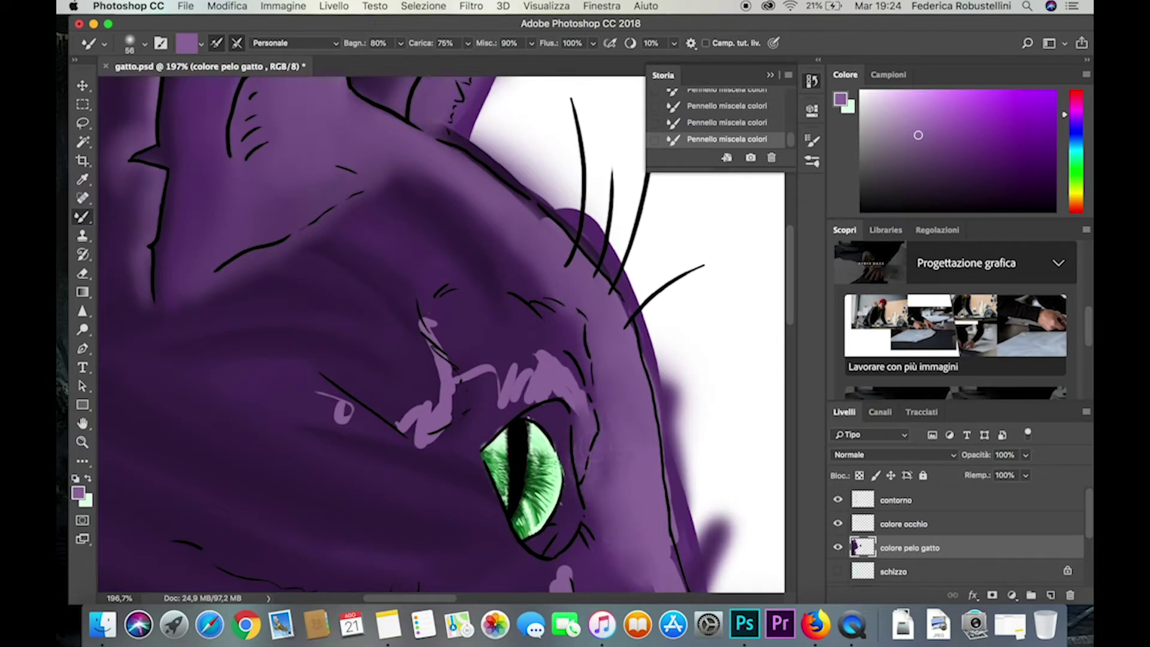
pyautogui.moveTo(593, 371)
pyautogui.mouseDown()
pyautogui.moveTo(403, 443)
pyautogui.moveTo(301, 329)
pyautogui.mouseUp()
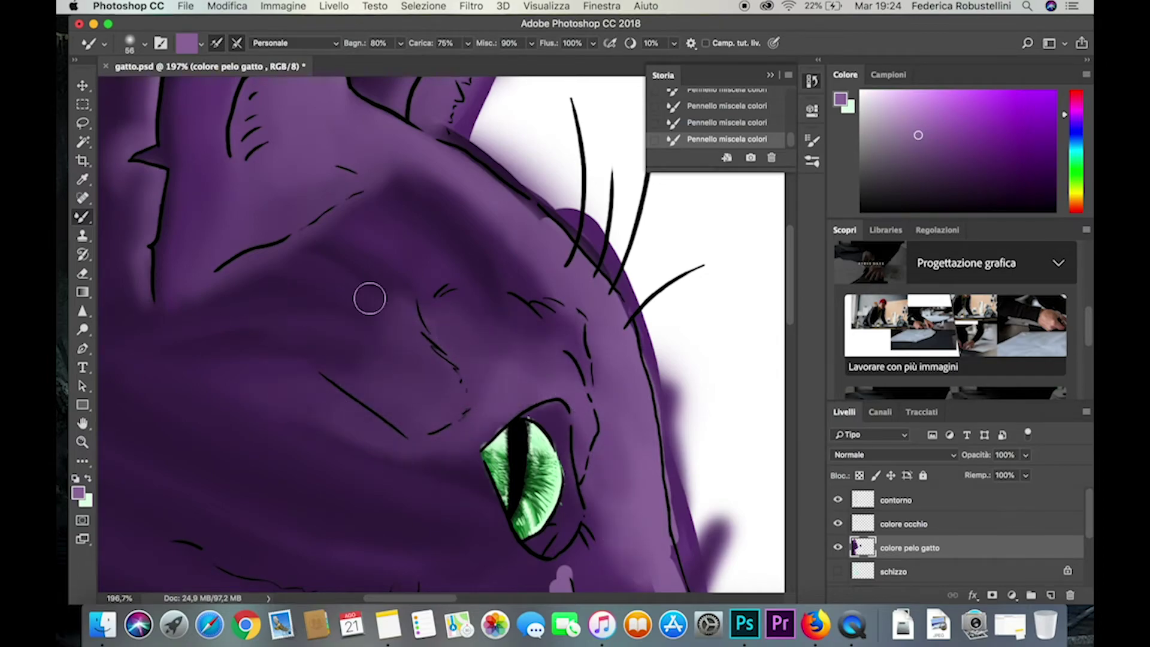
pyautogui.moveTo(367, 298); pyautogui.dragTo(432, 470)
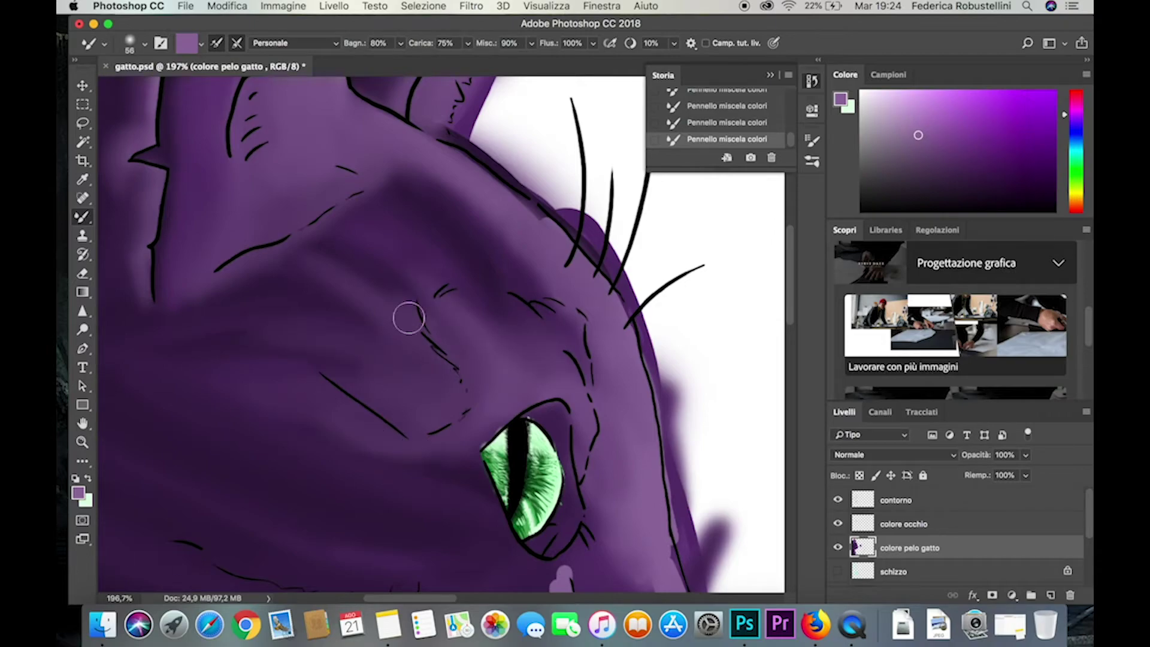
pyautogui.press('z')
pyautogui.moveTo(406, 313); pyautogui.dragTo(321, 328)
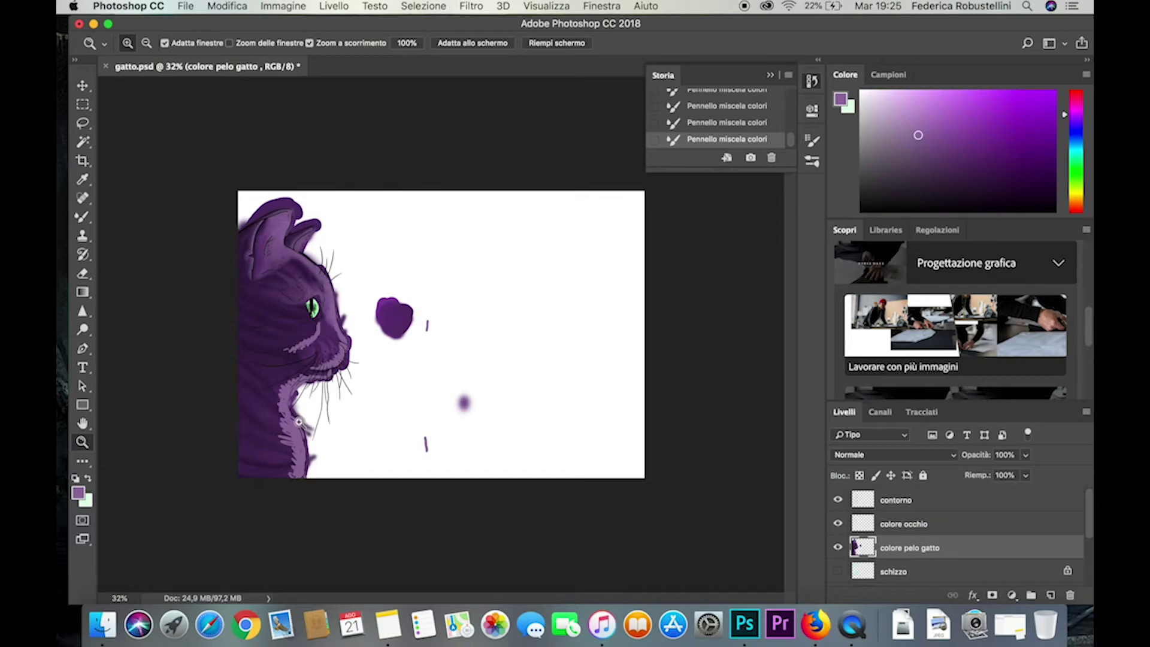
# Zoom in and blend the lilac patches on the nose tip, cheek and muzzle.
pyautogui.moveTo(298, 313); pyautogui.dragTo(359, 312)
pyautogui.press('b')
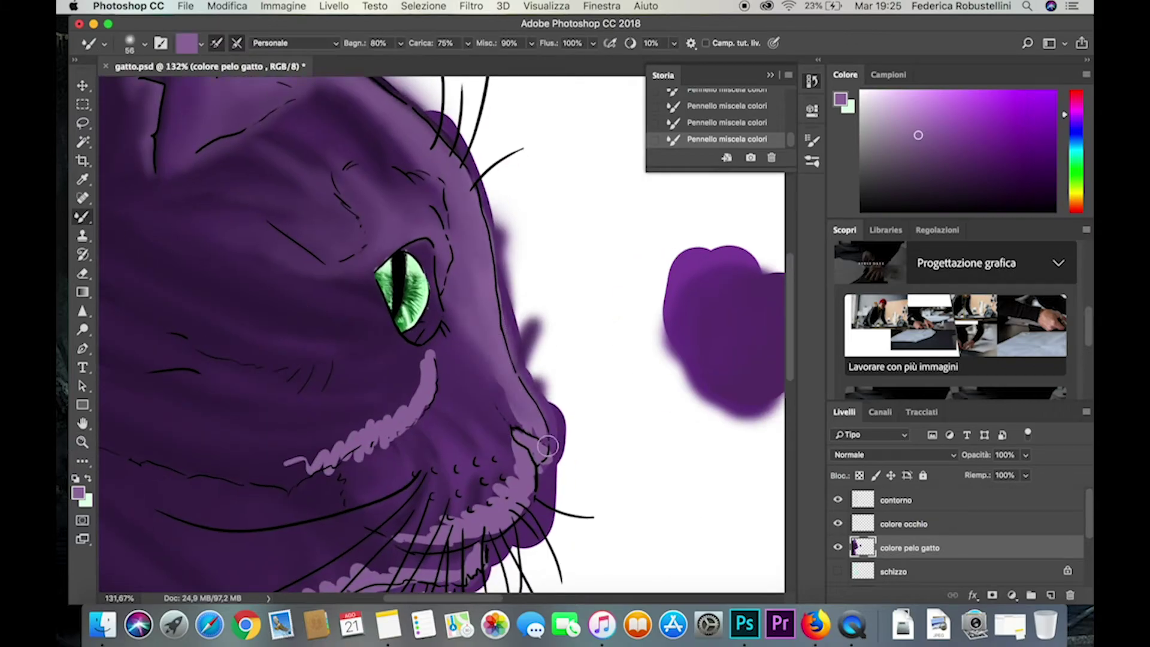
pyautogui.moveTo(548, 446); pyautogui.dragTo(517, 432)
pyautogui.moveTo(438, 340)
pyautogui.mouseDown()
pyautogui.moveTo(372, 424)
pyautogui.moveTo(398, 346)
pyautogui.moveTo(308, 465)
pyautogui.moveTo(451, 365)
pyautogui.mouseUp()
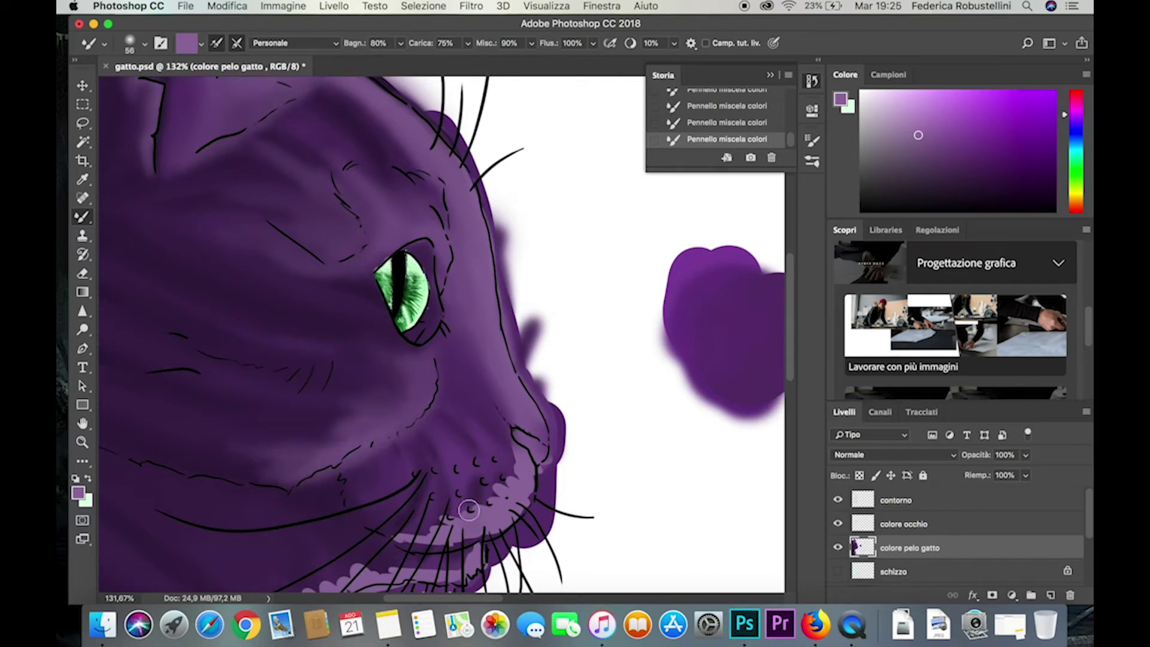
pyautogui.moveTo(469, 509)
pyautogui.mouseDown()
pyautogui.moveTo(497, 419)
pyautogui.moveTo(509, 527)
pyautogui.moveTo(384, 539)
pyautogui.moveTo(487, 456)
pyautogui.mouseUp()
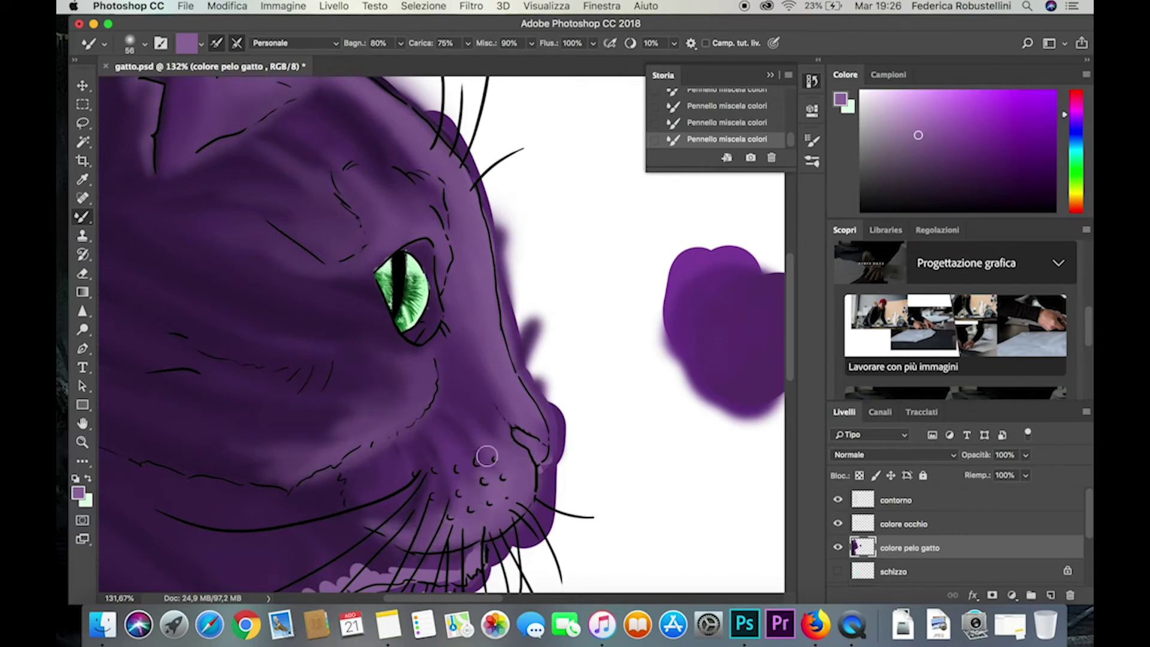
# Blend the lilac band along the chin and neck, then fit the whole image in view.
pyautogui.scroll(-5, 456, 415)
pyautogui.moveTo(420, 443)
pyautogui.mouseDown()
pyautogui.moveTo(323, 461)
pyautogui.moveTo(234, 444)
pyautogui.moveTo(318, 486)
pyautogui.mouseUp()
pyautogui.scroll(-10, 735, 336)
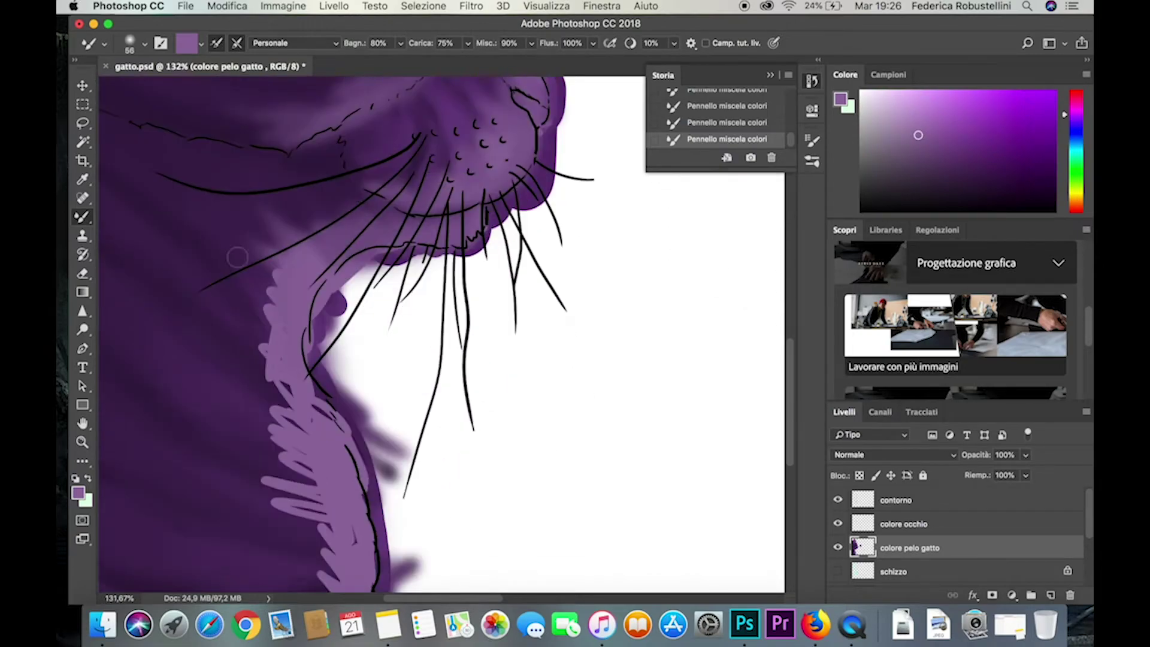
pyautogui.moveTo(236, 256)
pyautogui.mouseDown()
pyautogui.moveTo(312, 408)
pyautogui.moveTo(263, 269)
pyautogui.moveTo(318, 443)
pyautogui.mouseUp()
pyautogui.moveTo(239, 395); pyautogui.dragTo(354, 516)
pyautogui.scroll(-4, 795, 393)
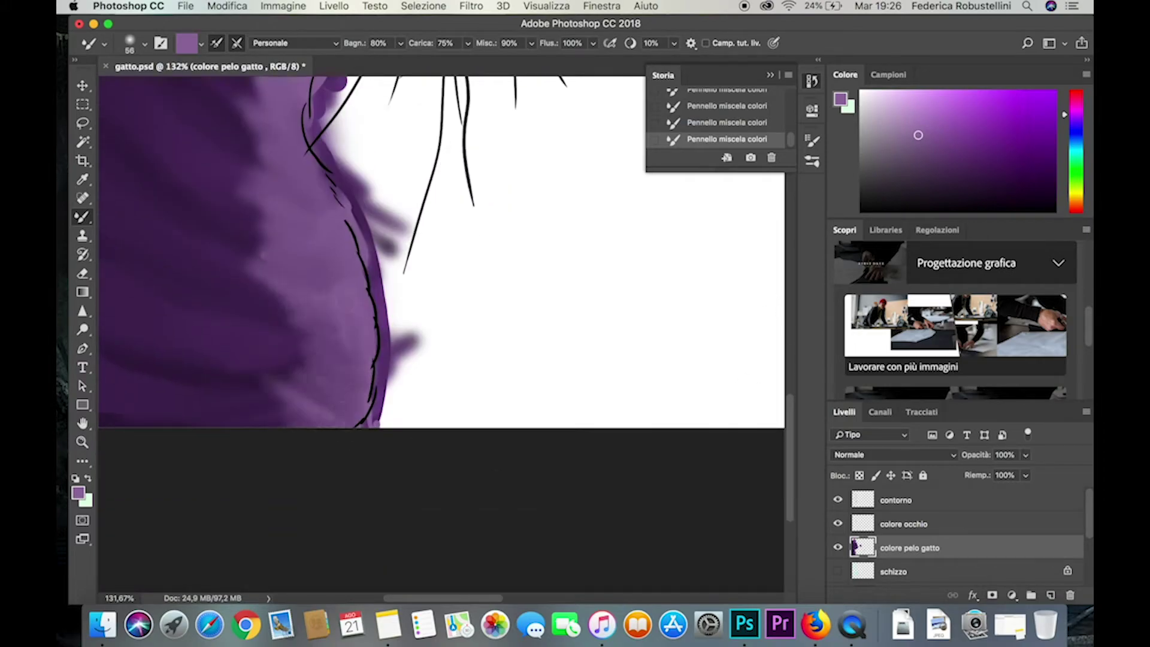
pyautogui.press('z')
pyautogui.scroll(-5, 495, 538)
pyautogui.press('super+0')
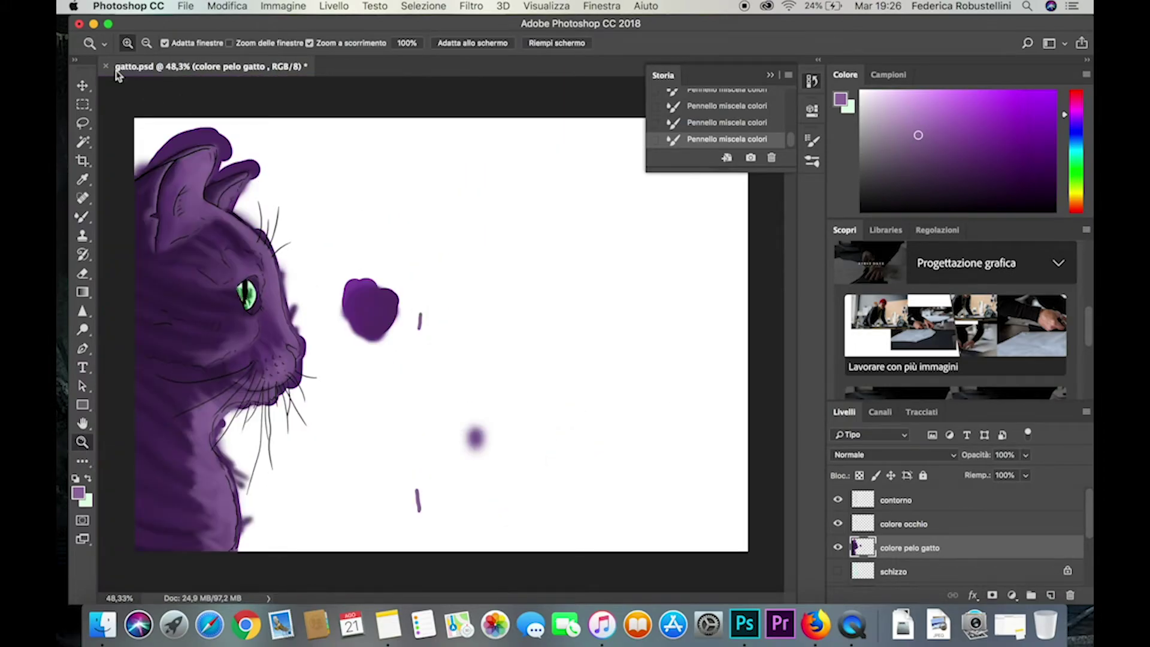
# Place the cat reference photo from Finder onto the canvas as a new layer.
pyautogui.click(103, 625)
pyautogui.moveTo(570, 160); pyautogui.dragTo(573, 403)
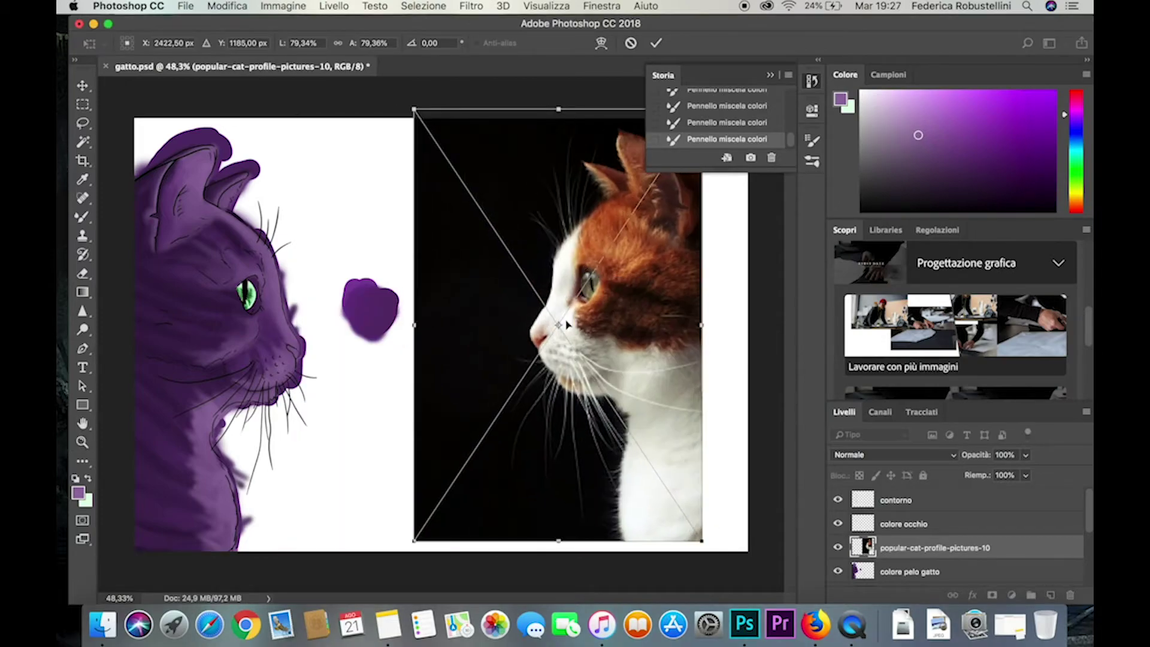
pyautogui.press('Return')
# Try a Lasso selection on the photo's neck, undo it, and nudge the photo slightly.
pyautogui.scroll(5, 584, 442)
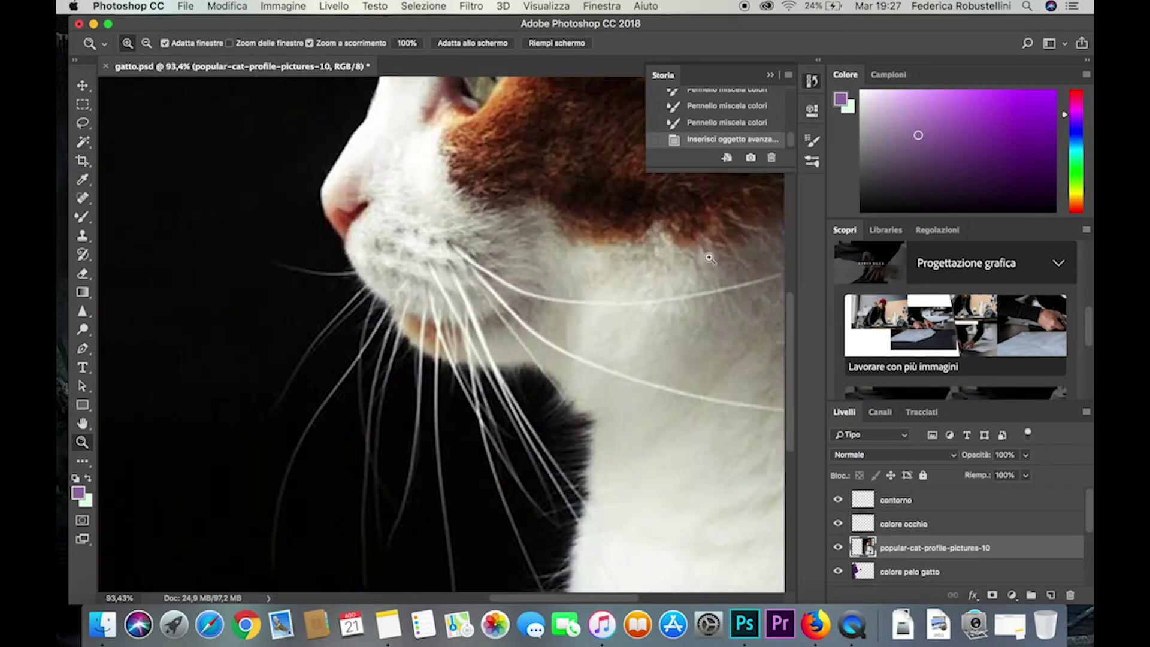
pyautogui.click(83, 123)
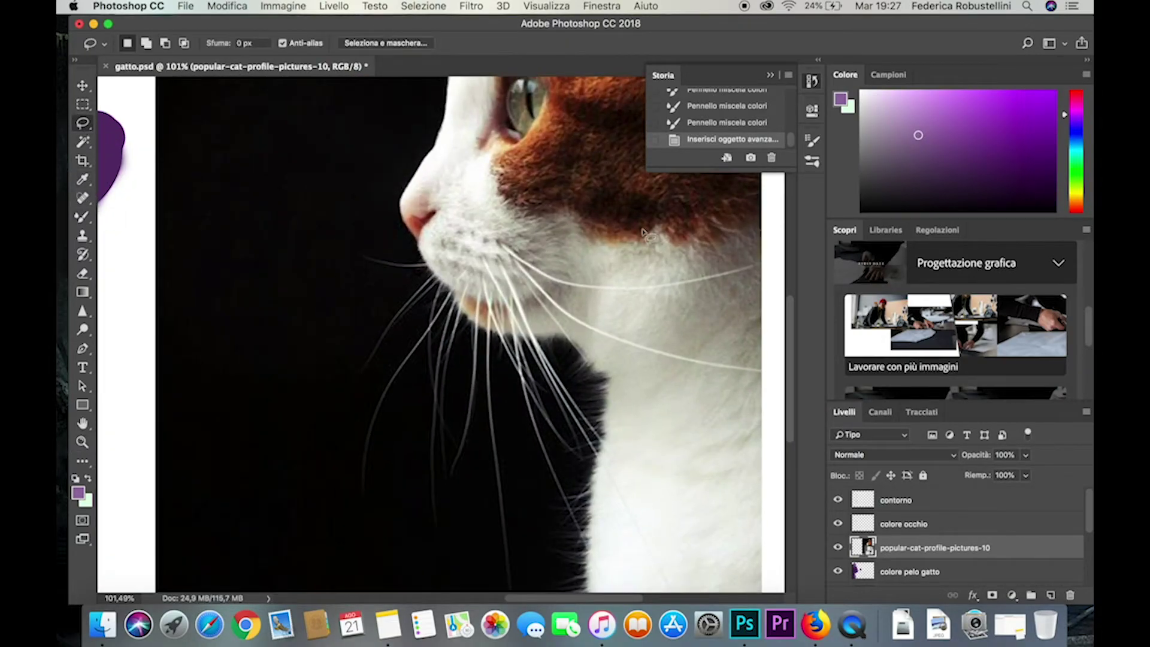
pyautogui.moveTo(650, 238); pyautogui.dragTo(657, 329)
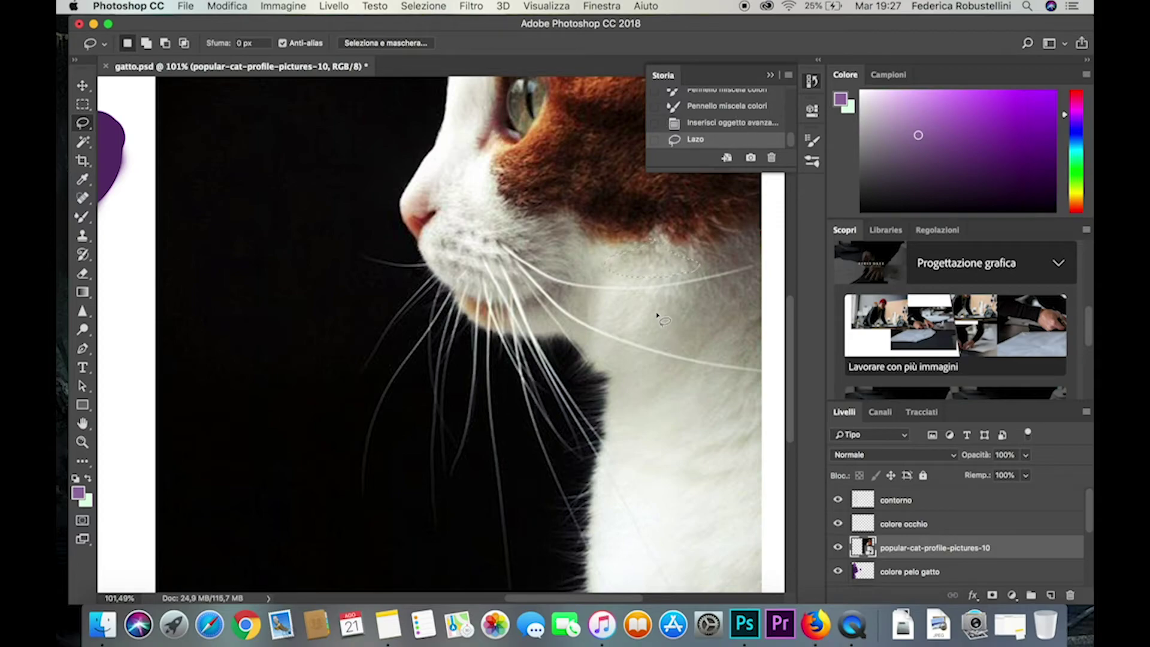
pyautogui.hotkey('ctrl', 'z')
pyautogui.scroll(-5, 659, 318)
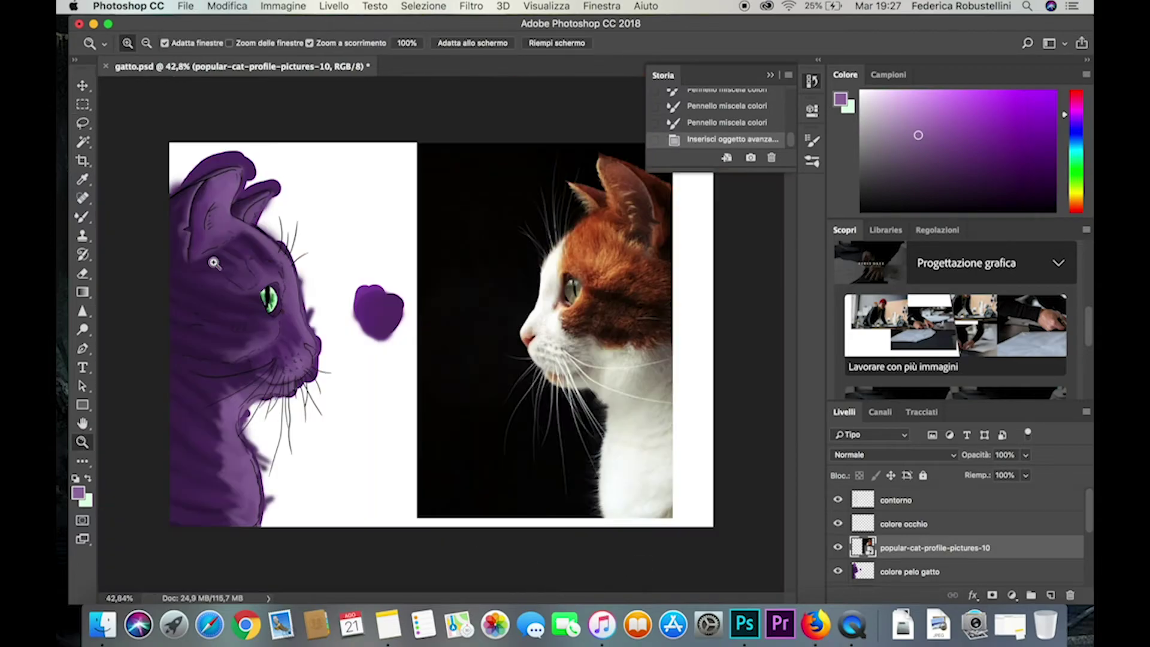
pyautogui.press('v')
pyautogui.moveTo(528, 255); pyautogui.dragTo(529, 262)
# Mirror the cat photo horizontally and move it over the painted cat on the left.
pyautogui.click(240, 6)
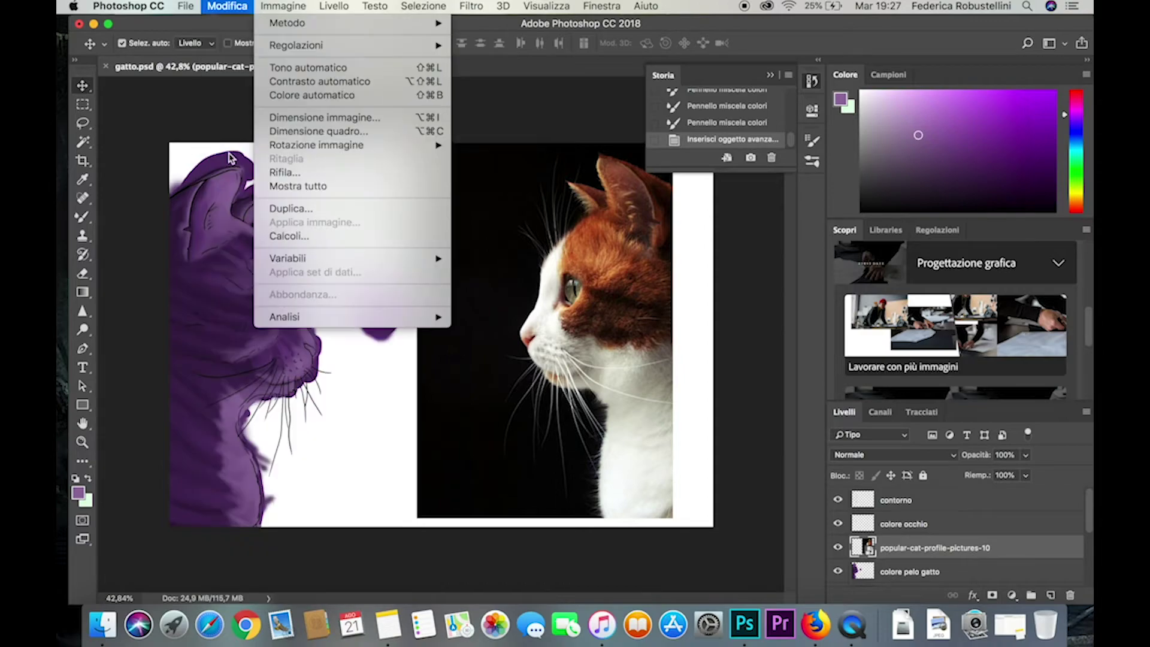
pyautogui.click(479, 490)
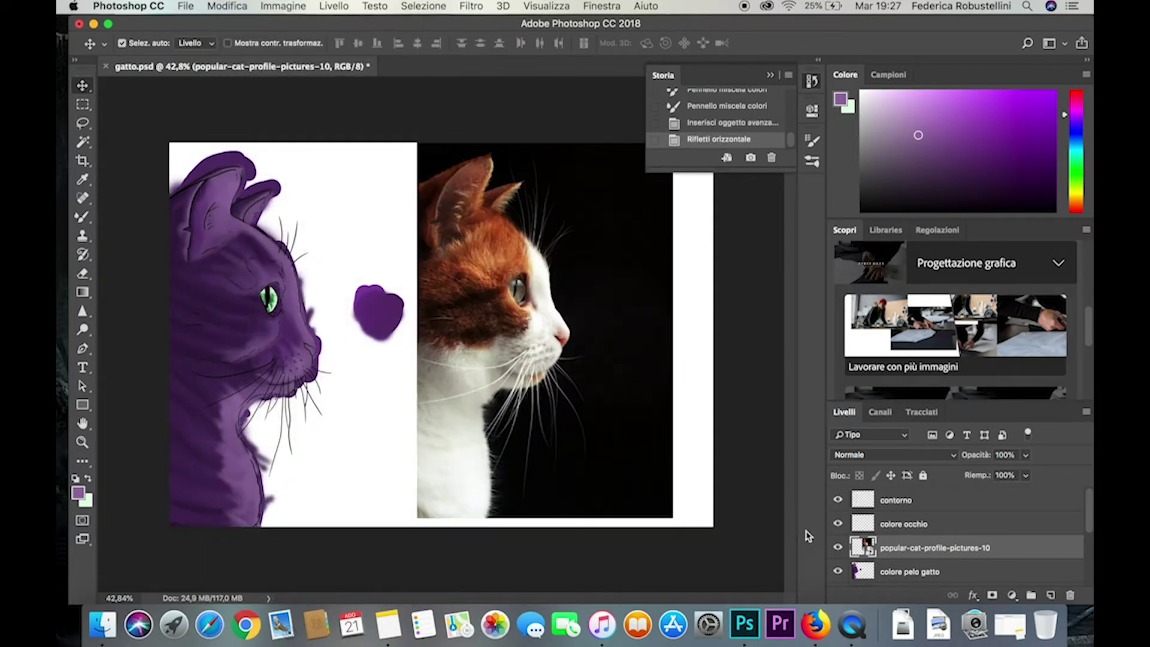
pyautogui.moveTo(446, 278); pyautogui.dragTo(199, 279)
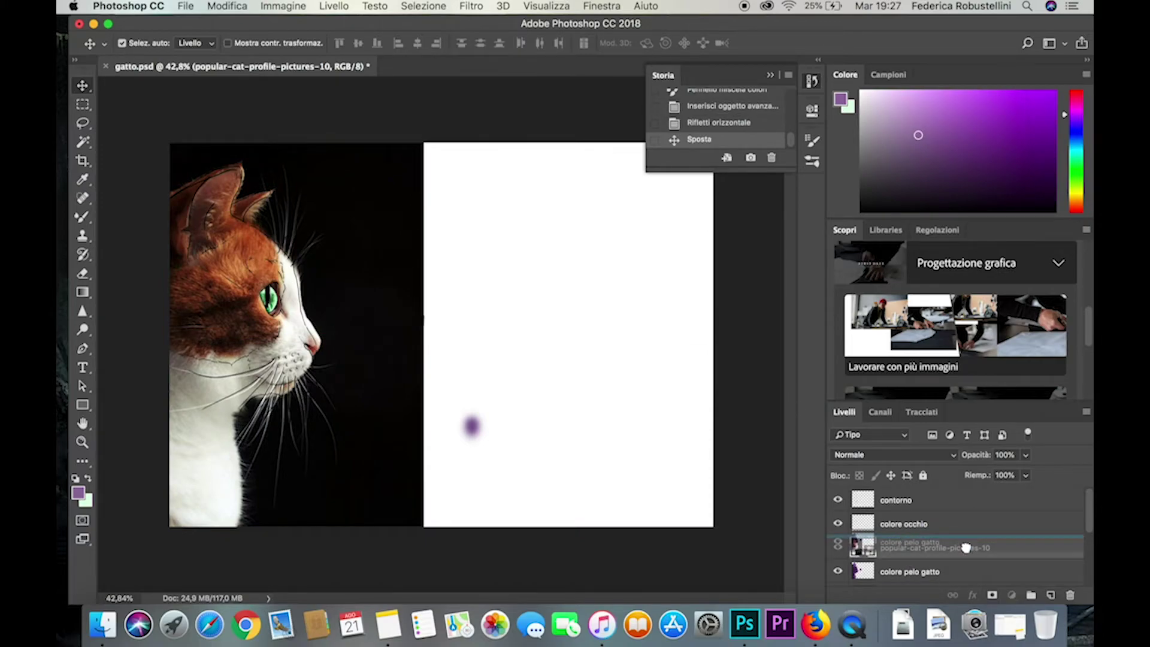
# Move the photo layer below the fur and eye layers and delete the duplicate photo layer.
pyautogui.moveTo(925, 560); pyautogui.dragTo(925, 578)
pyautogui.moveTo(908, 530)
pyautogui.mouseDown()
pyautogui.moveTo(925, 570)
pyautogui.moveTo(917, 496)
pyautogui.mouseUp()
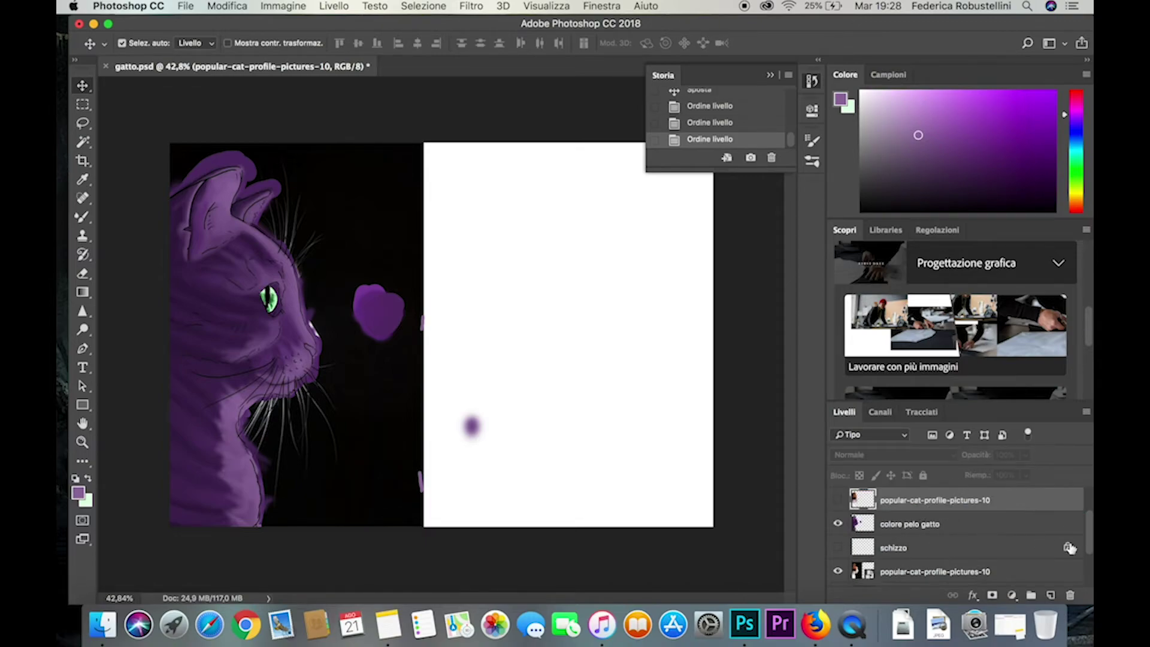
pyautogui.hotkey('ctrl', 'z')
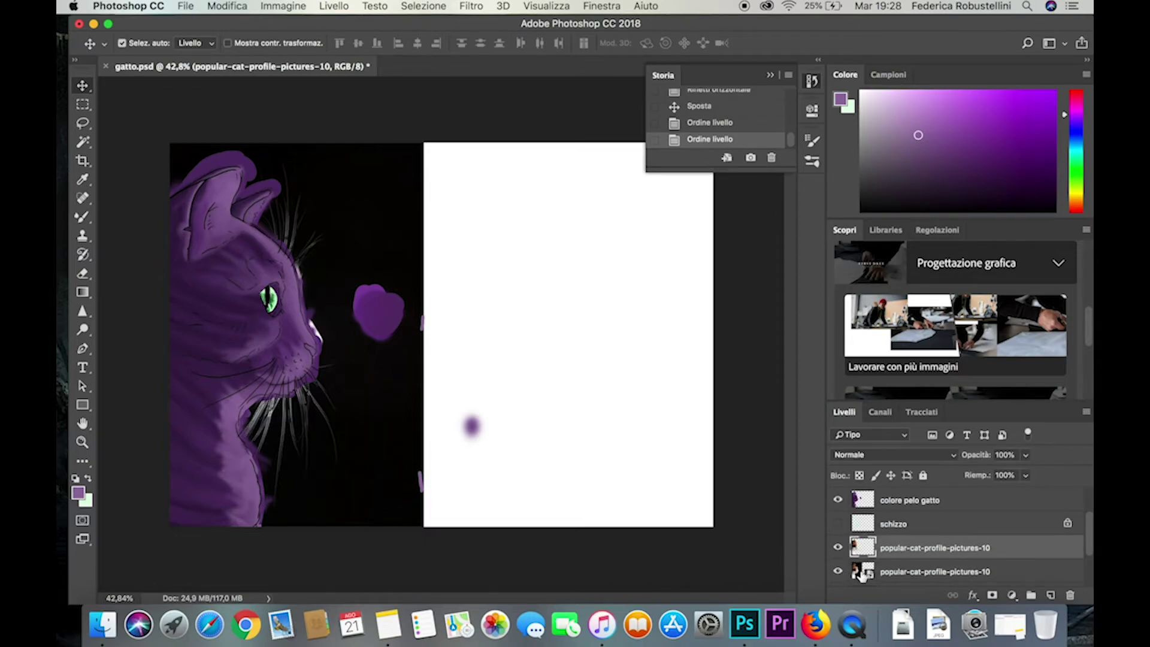
pyautogui.click(1071, 595)
pyautogui.click(695, 221)
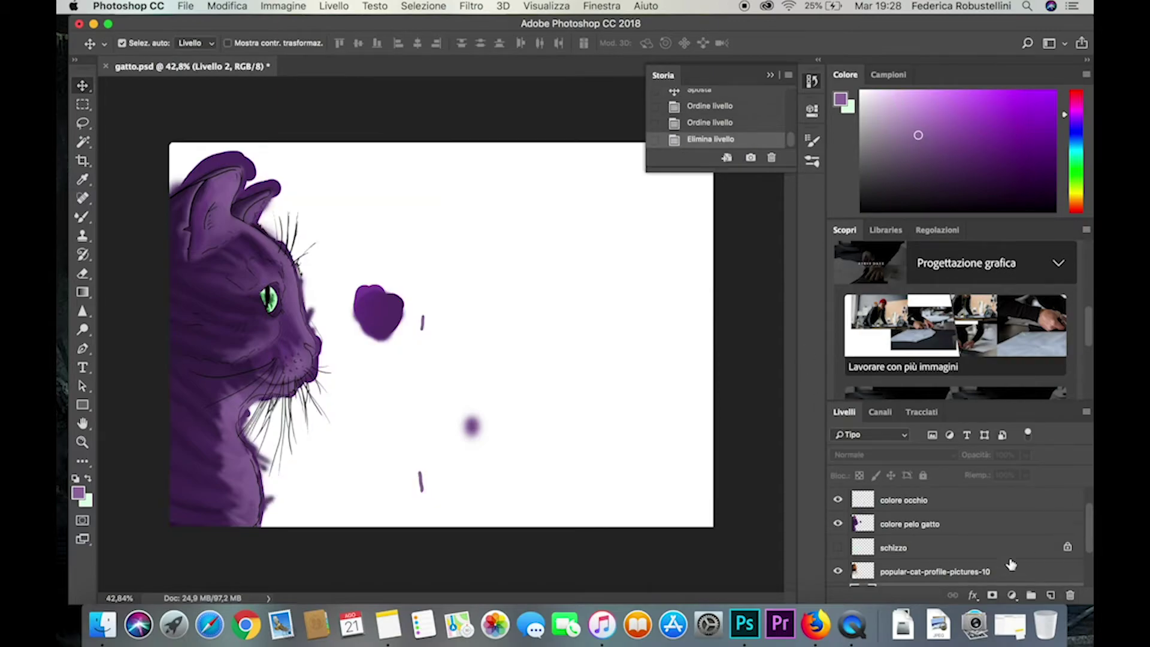
# Move the photo layer above colore pelo gatto and lower its opacity to about 41%.
pyautogui.moveTo(994, 572)
pyautogui.mouseDown()
pyautogui.moveTo(984, 510)
pyautogui.moveTo(995, 522)
pyautogui.mouseUp()
pyautogui.click(1026, 454)
pyautogui.moveTo(1029, 474); pyautogui.dragTo(985, 477)
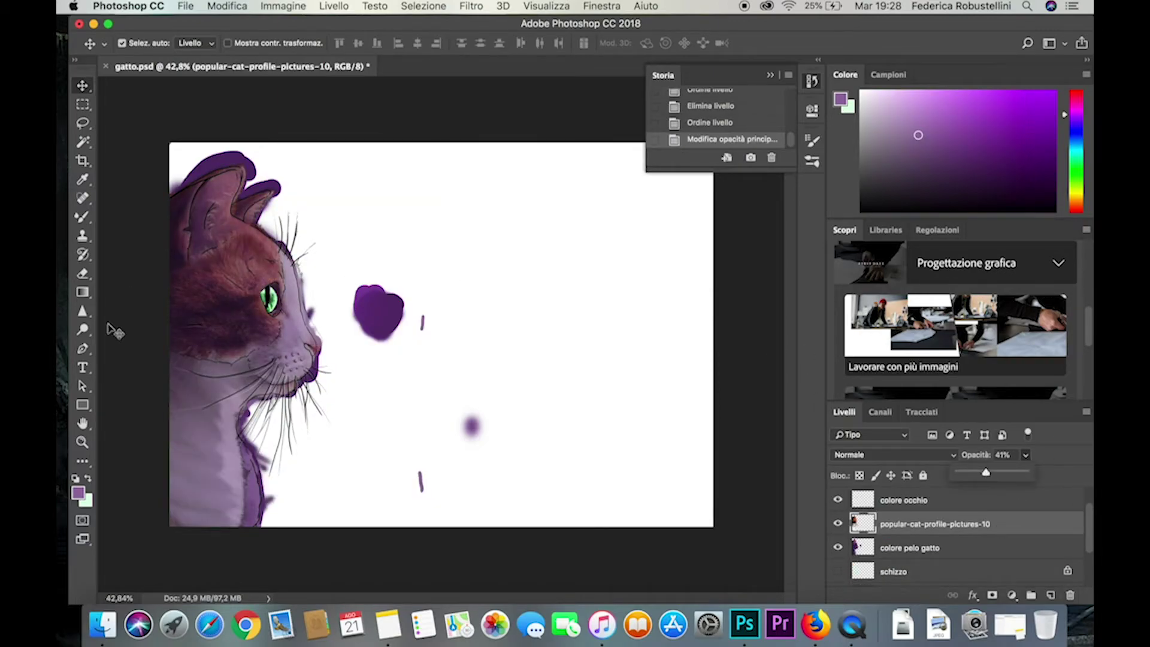
pyautogui.press('z')
pyautogui.moveTo(243, 381)
pyautogui.mouseDown()
pyautogui.moveTo(509, 592)
pyautogui.moveTo(470, 600)
pyautogui.mouseUp()
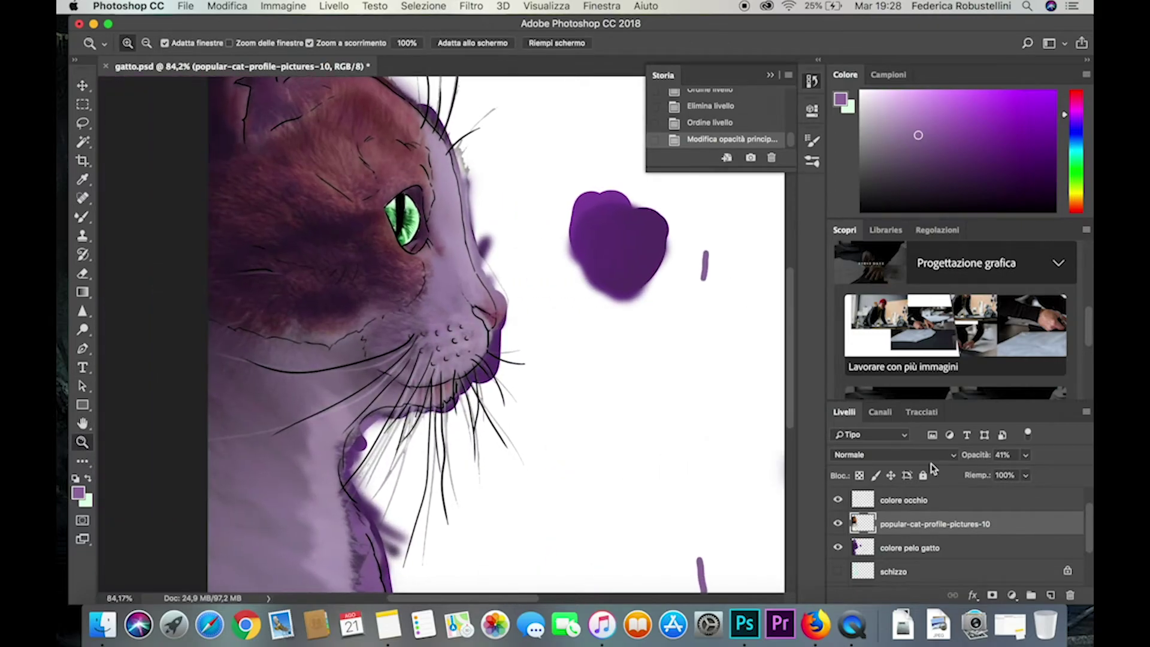
pyautogui.click(1025, 455)
pyautogui.moveTo(1025, 473); pyautogui.dragTo(1022, 476)
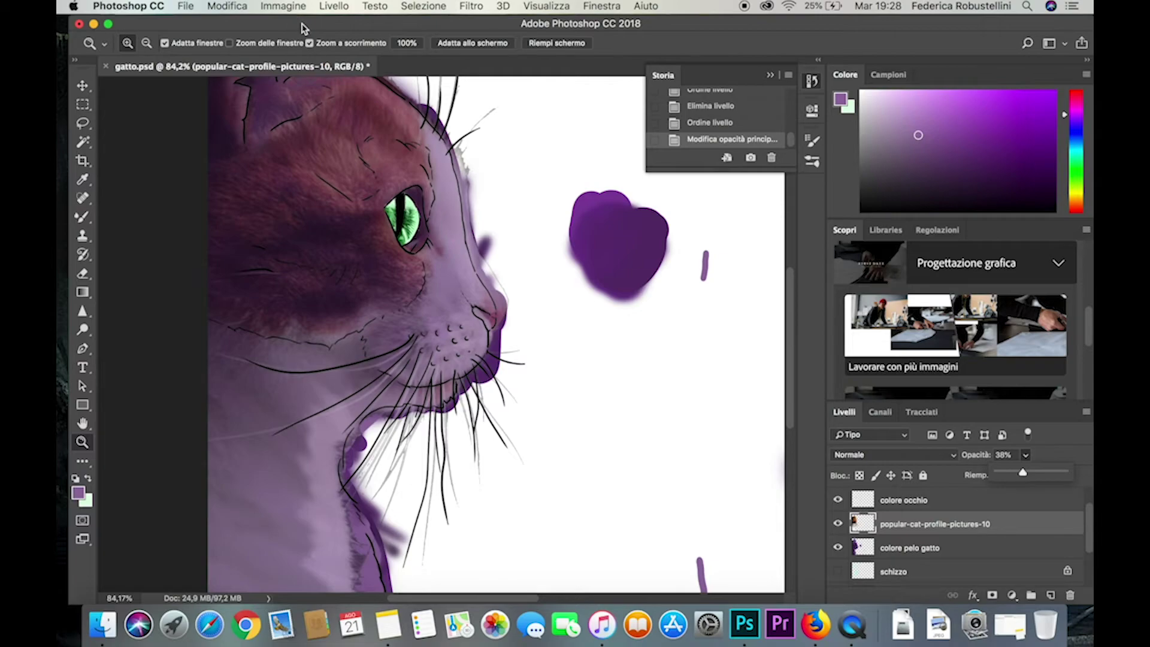
# Darken the photo to brightness -61 and raise the layer opacity to 90%.
pyautogui.click(283, 6)
pyautogui.click(530, 44)
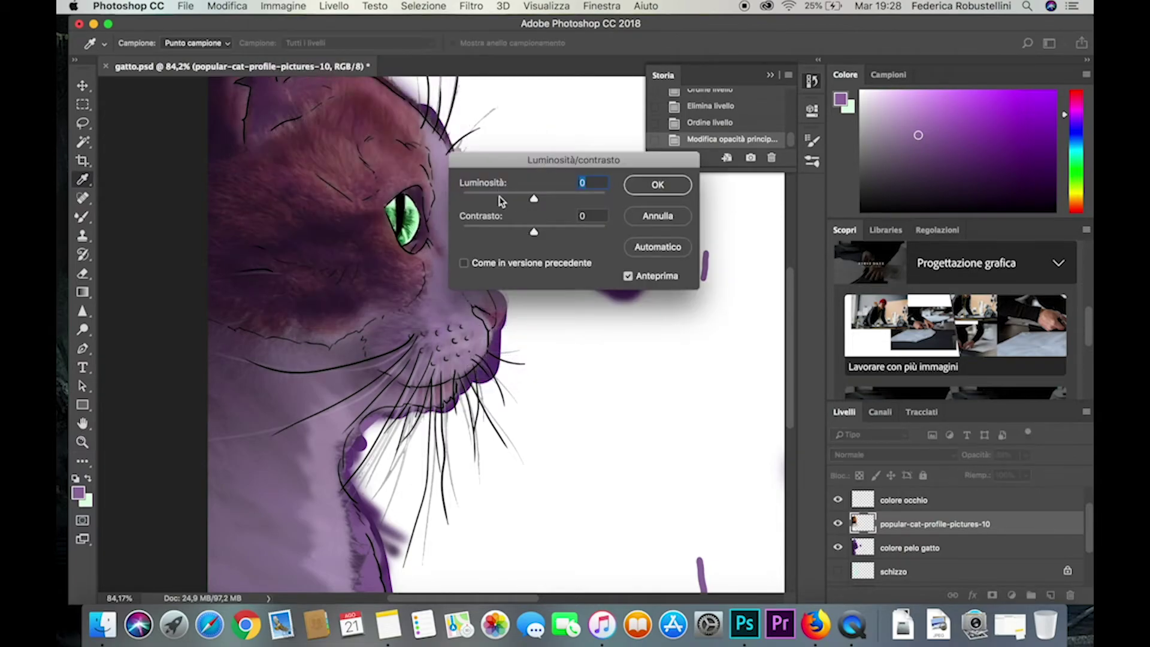
pyautogui.moveTo(500, 198); pyautogui.dragTo(544, 232)
pyautogui.click(658, 185)
pyautogui.press('z')
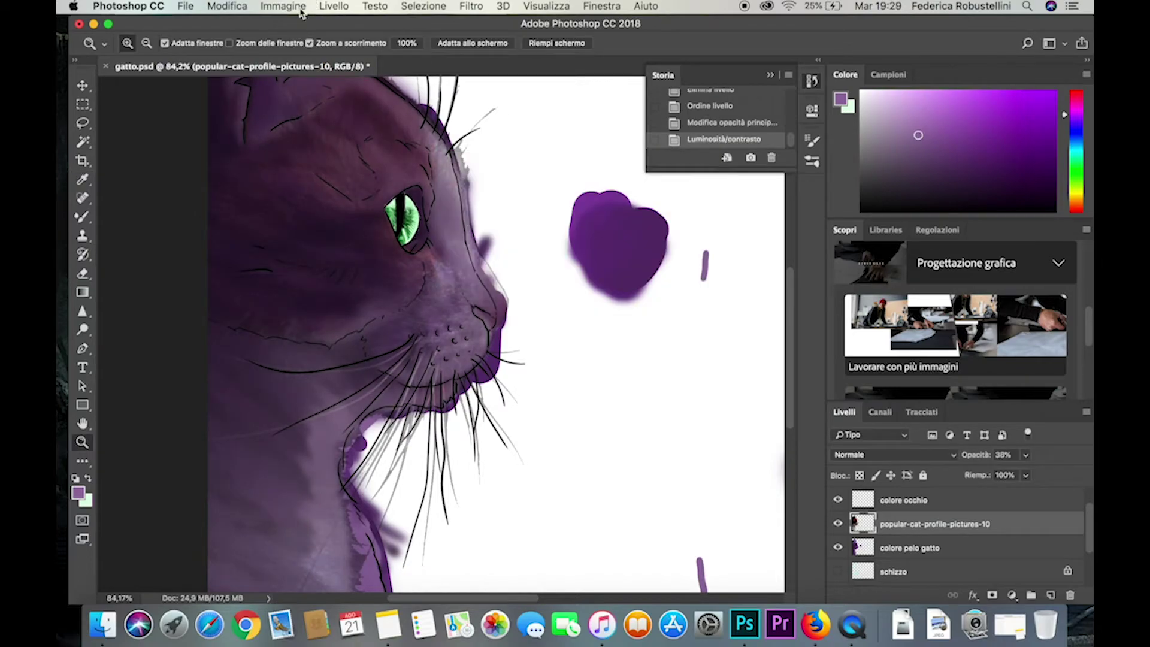
pyautogui.click(277, 6)
pyautogui.click(1025, 455)
pyautogui.moveTo(1057, 478); pyautogui.dragTo(1062, 478)
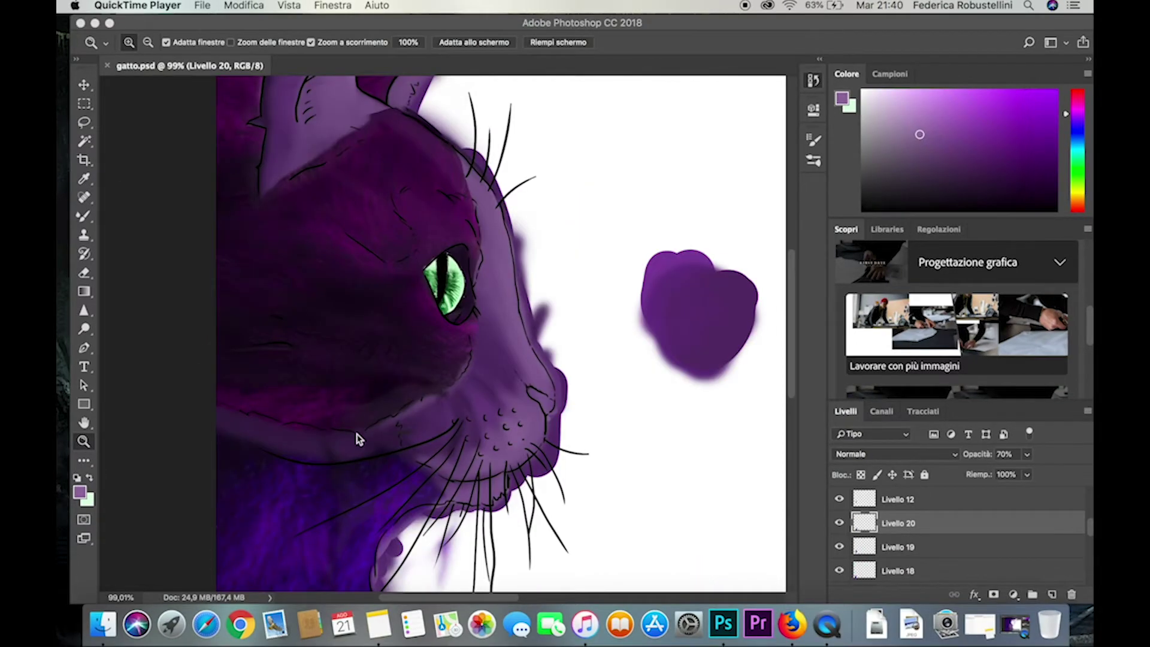
pyautogui.moveTo(430, 460); pyautogui.dragTo(394, 558)
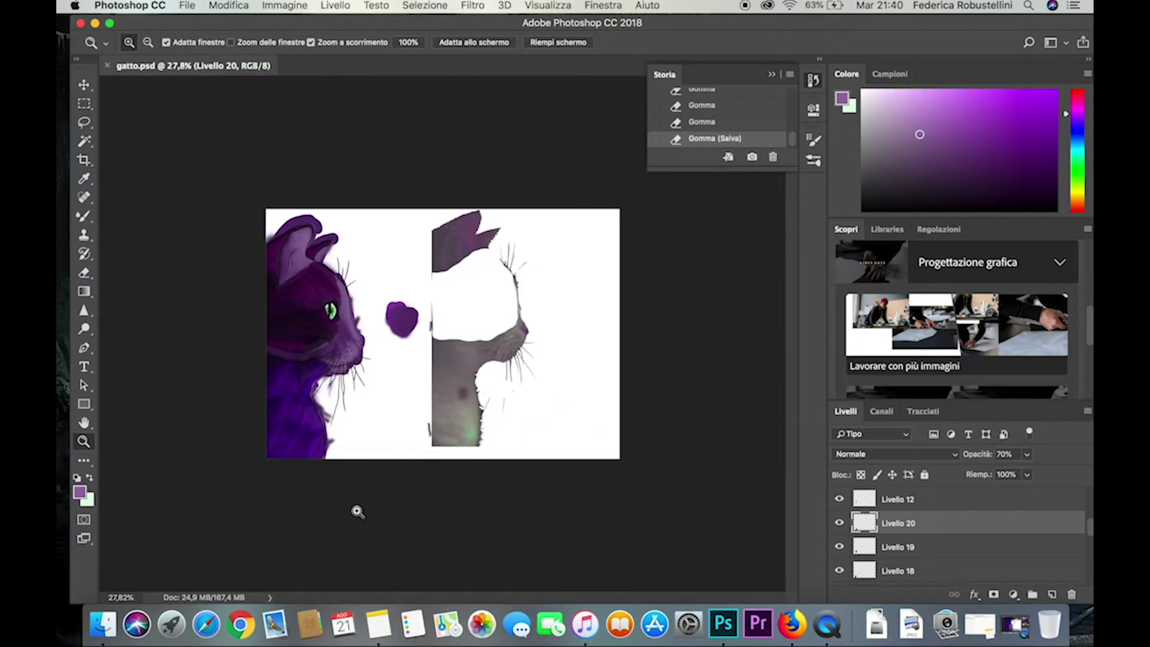
# Zoom in on the cat's chin and whiskers and select the Livello 10 layer.
pyautogui.moveTo(208, 457); pyautogui.dragTo(214, 427)
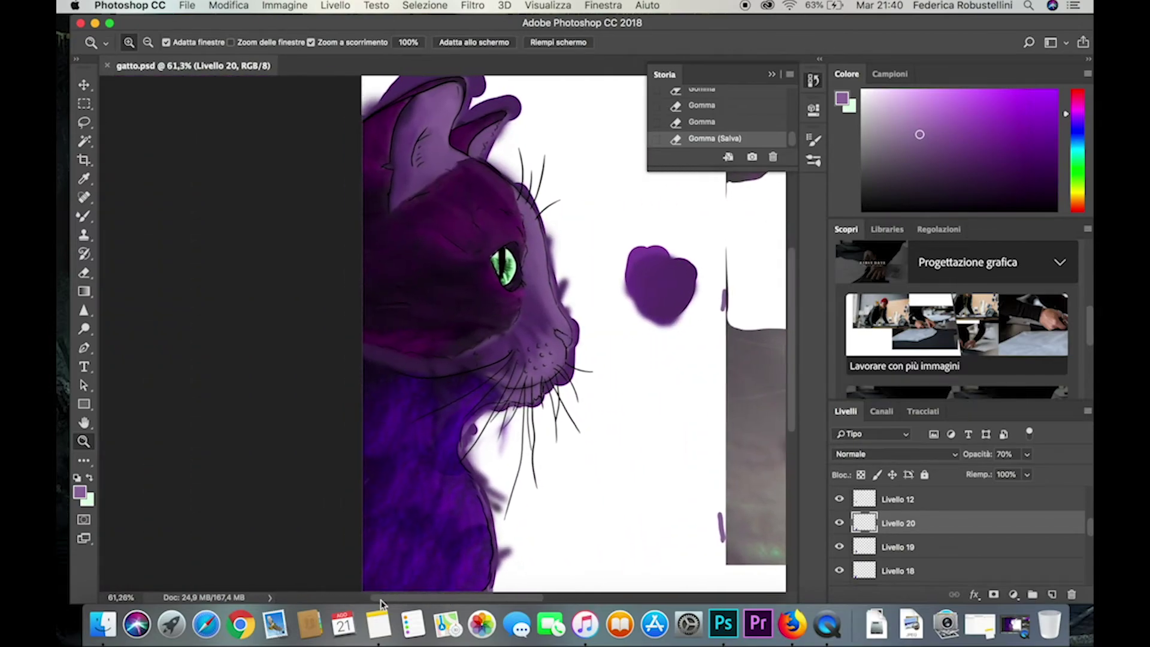
pyautogui.moveTo(215, 427); pyautogui.dragTo(416, 533)
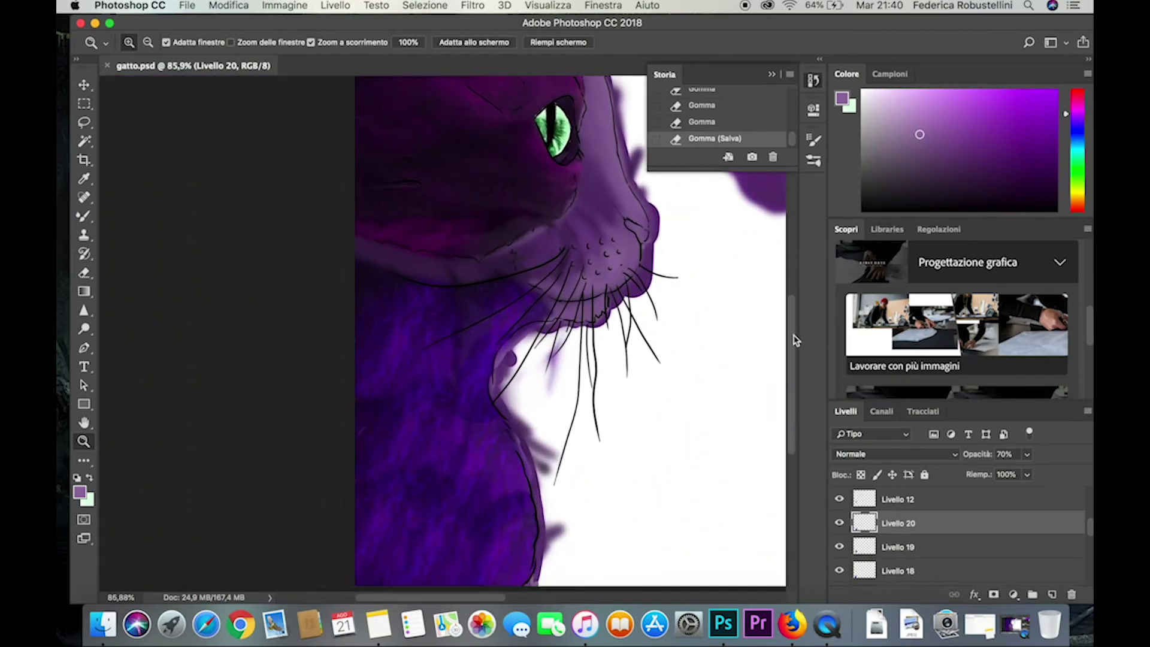
pyautogui.moveTo(796, 334); pyautogui.dragTo(796, 359)
pyautogui.scroll(2, 803, 379)
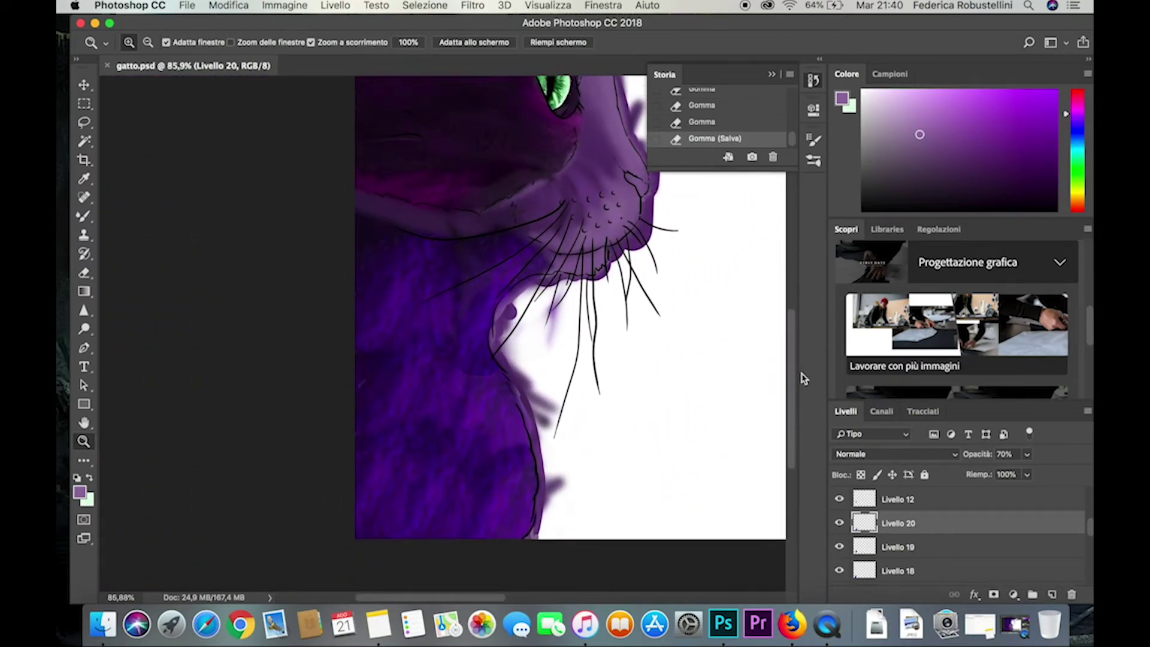
pyautogui.click(936, 557)
pyautogui.moveTo(1089, 531); pyautogui.dragTo(1090, 519)
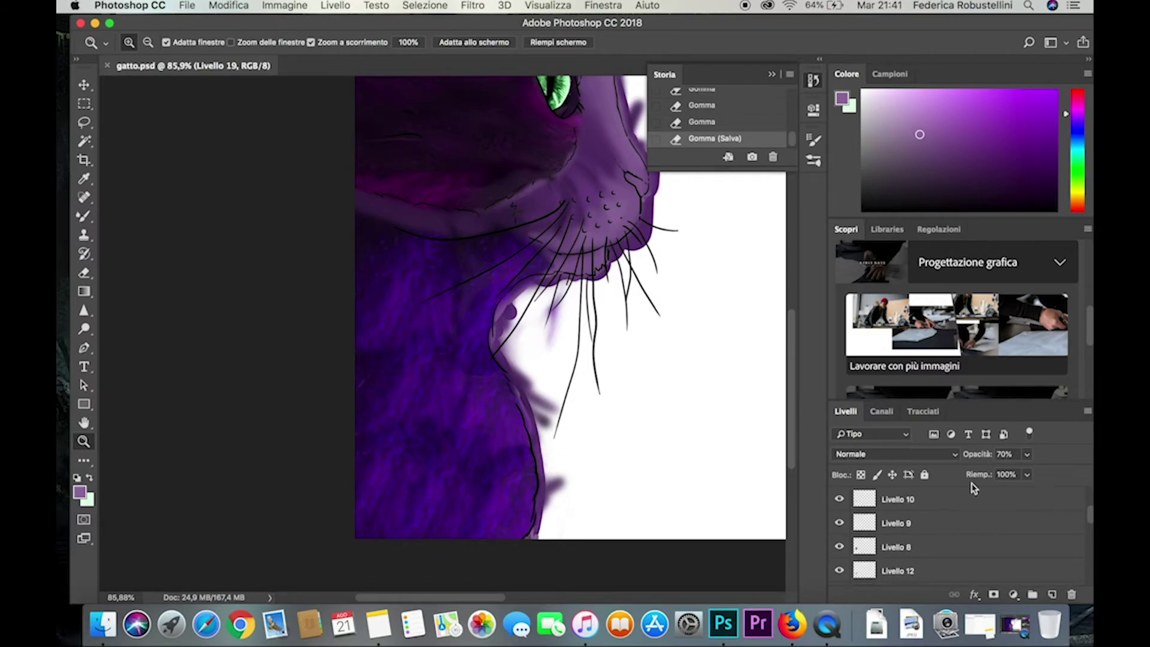
pyautogui.click(918, 504)
# With the Move tool, add Livello 8 and the other fur layers to the selection.
pyautogui.click(89, 87)
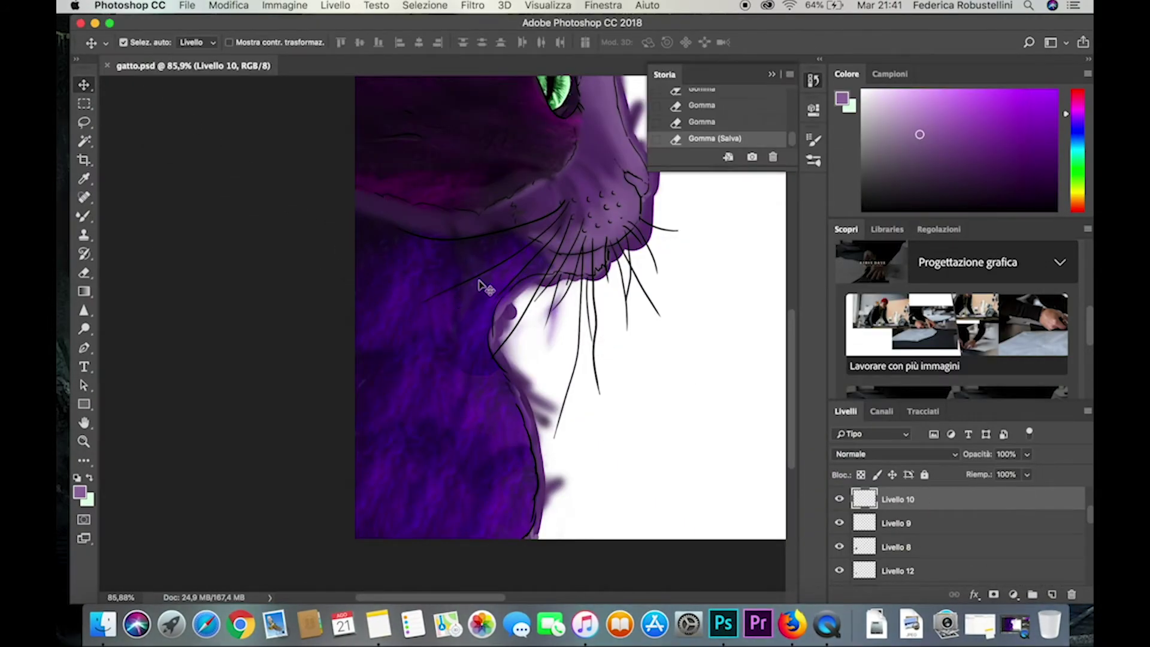
pyautogui.keyDown('shift'); pyautogui.click(482, 286); pyautogui.keyUp('shift')
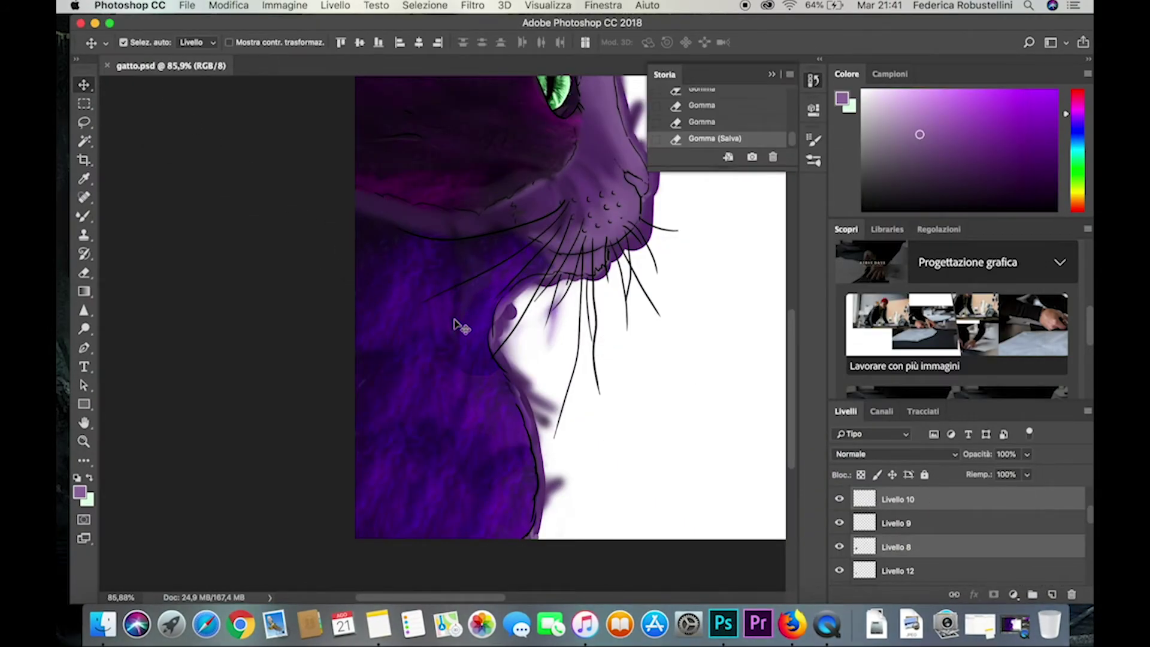
pyautogui.keyDown('shift'); pyautogui.click(891, 523); pyautogui.keyUp('shift')
pyautogui.keyDown('shift'); pyautogui.click(893, 547); pyautogui.keyUp('shift')
pyautogui.keyDown('shift'); pyautogui.click(896, 570); pyautogui.keyUp('shift')
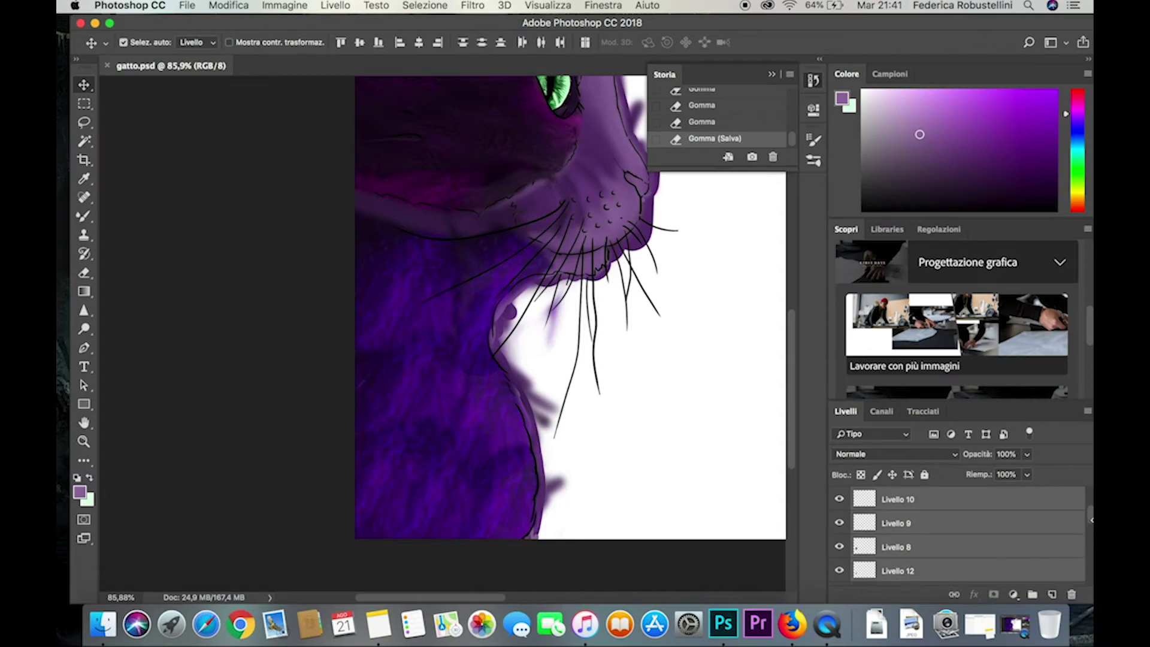
pyautogui.moveTo(1090, 517); pyautogui.dragTo(1091, 531)
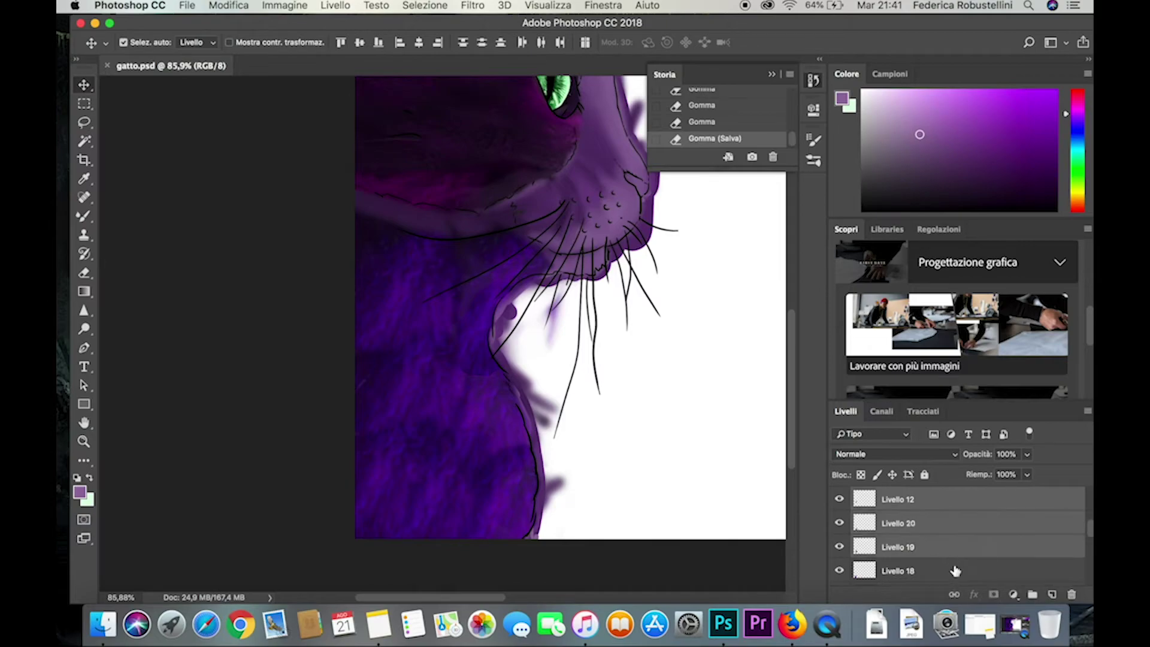
pyautogui.moveTo(1091, 535); pyautogui.dragTo(1092, 544)
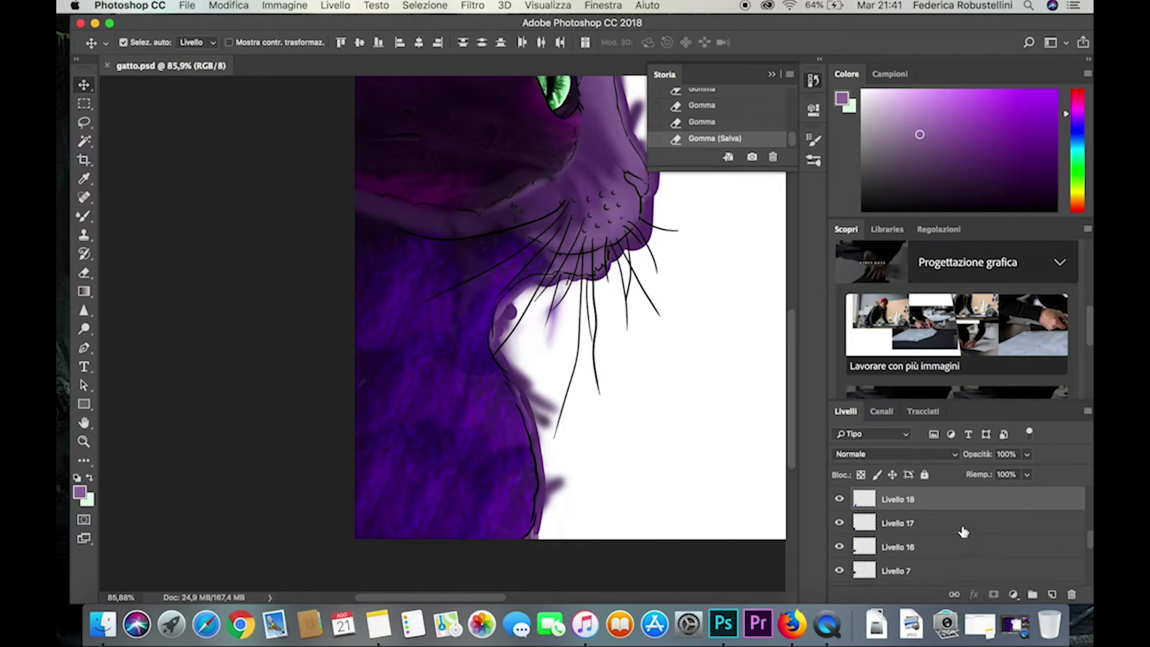
# Add Livello 17, 16 and 7, then shift all selected fur layers right and down.
pyautogui.keyDown('shift'); pyautogui.click(963, 527); pyautogui.keyUp('shift')
pyautogui.keyDown('shift'); pyautogui.click(962, 547); pyautogui.keyUp('shift')
pyautogui.keyDown('shift'); pyautogui.click(957, 570); pyautogui.keyUp('shift')
pyautogui.moveTo(464, 324)
pyautogui.mouseDown()
pyautogui.moveTo(515, 333)
pyautogui.moveTo(477, 330)
pyautogui.moveTo(501, 451)
pyautogui.moveTo(469, 527)
pyautogui.mouseUp()
pyautogui.moveTo(791, 297)
pyautogui.mouseDown()
pyautogui.moveTo(805, 381)
pyautogui.moveTo(802, 346)
pyautogui.mouseUp()
# Try the fur layer's right-click options, then dismiss them.
pyautogui.rightClick(875, 510)
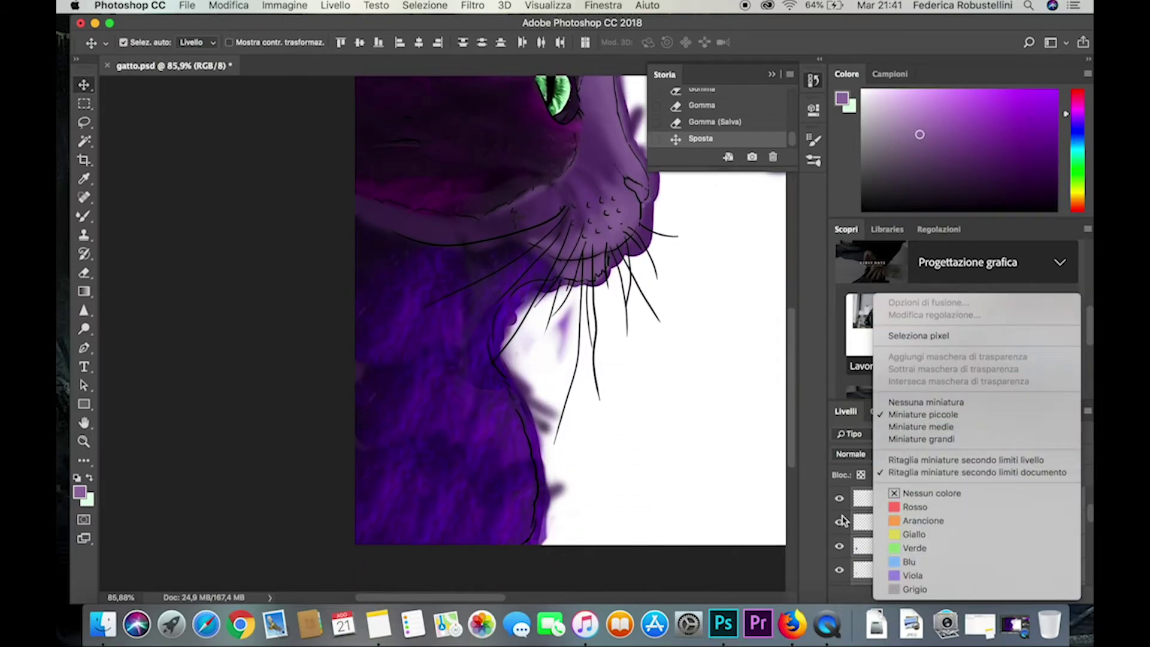
pyautogui.rightClick(863, 522)
pyautogui.rightClick(862, 522)
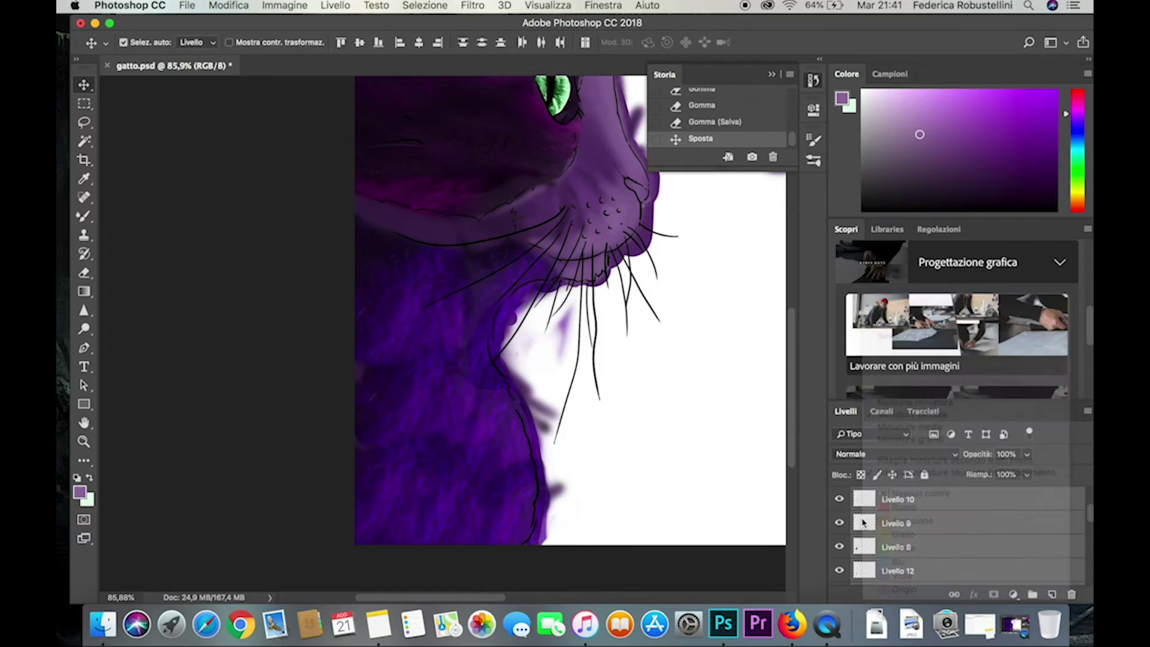
pyautogui.rightClick(862, 522)
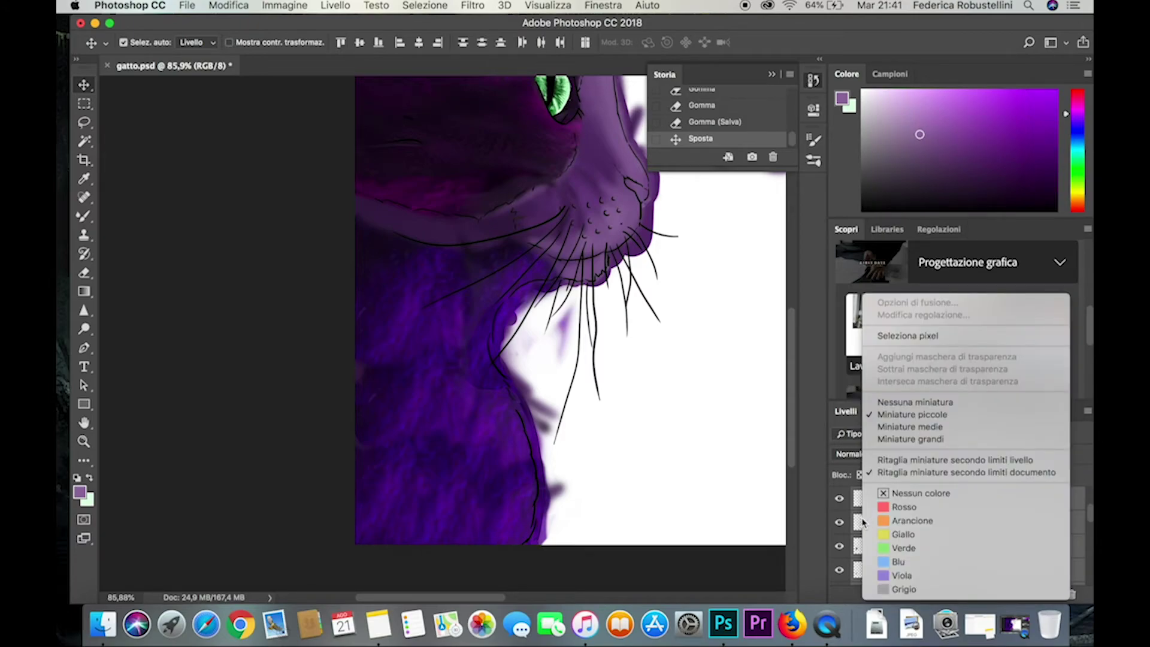
pyautogui.rightClick(863, 521)
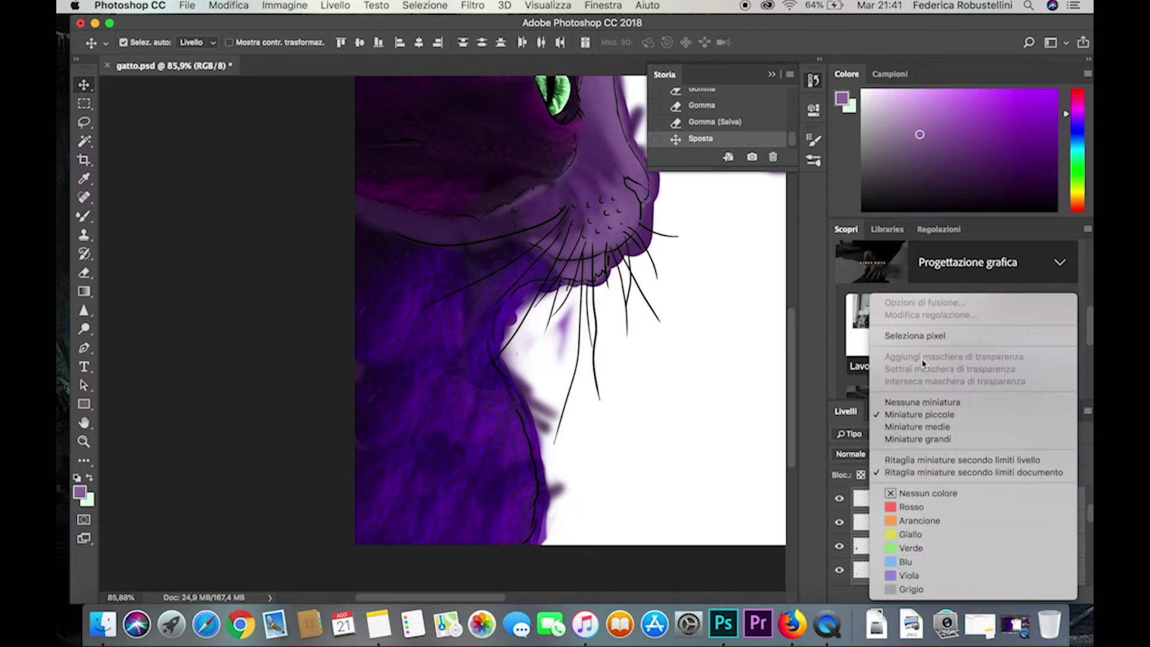
pyautogui.click(808, 523)
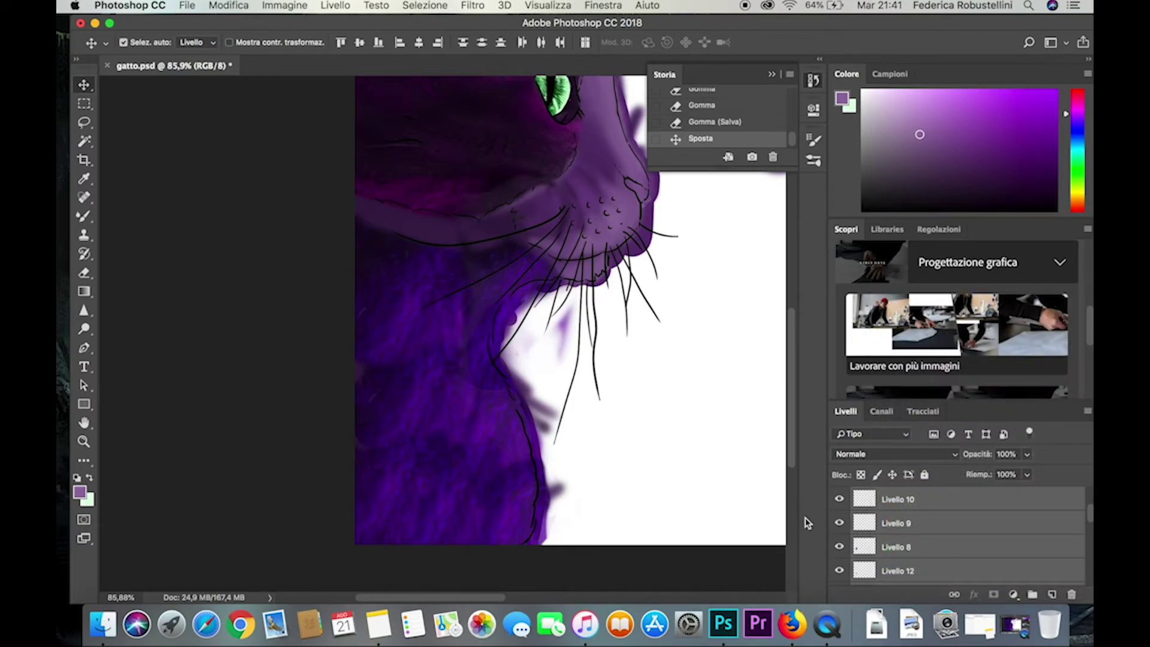
# Link the selected fur layers and merge them into Livello 10.
pyautogui.click(245, 8)
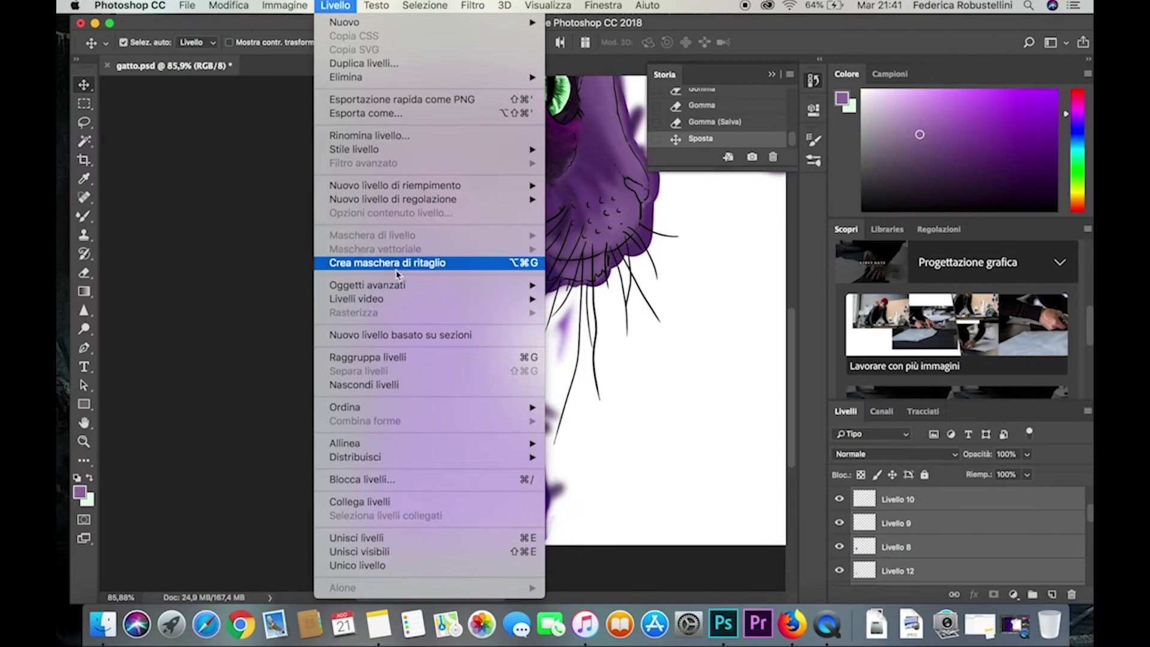
pyautogui.click(393, 504)
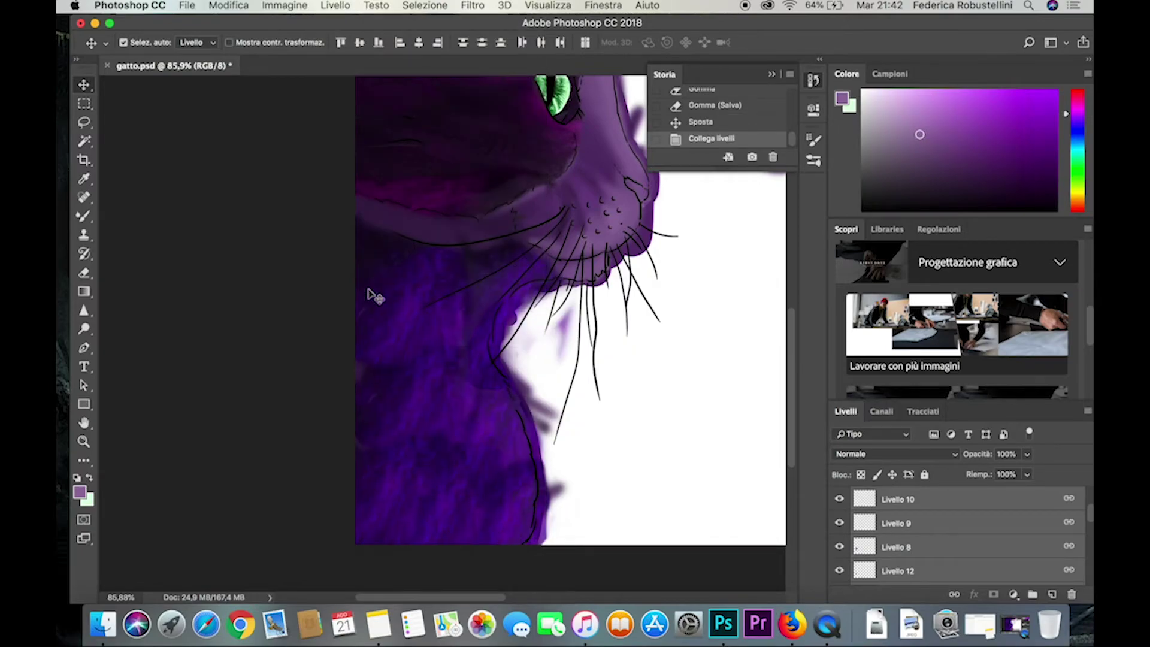
pyautogui.click(335, 5)
pyautogui.click(338, 6)
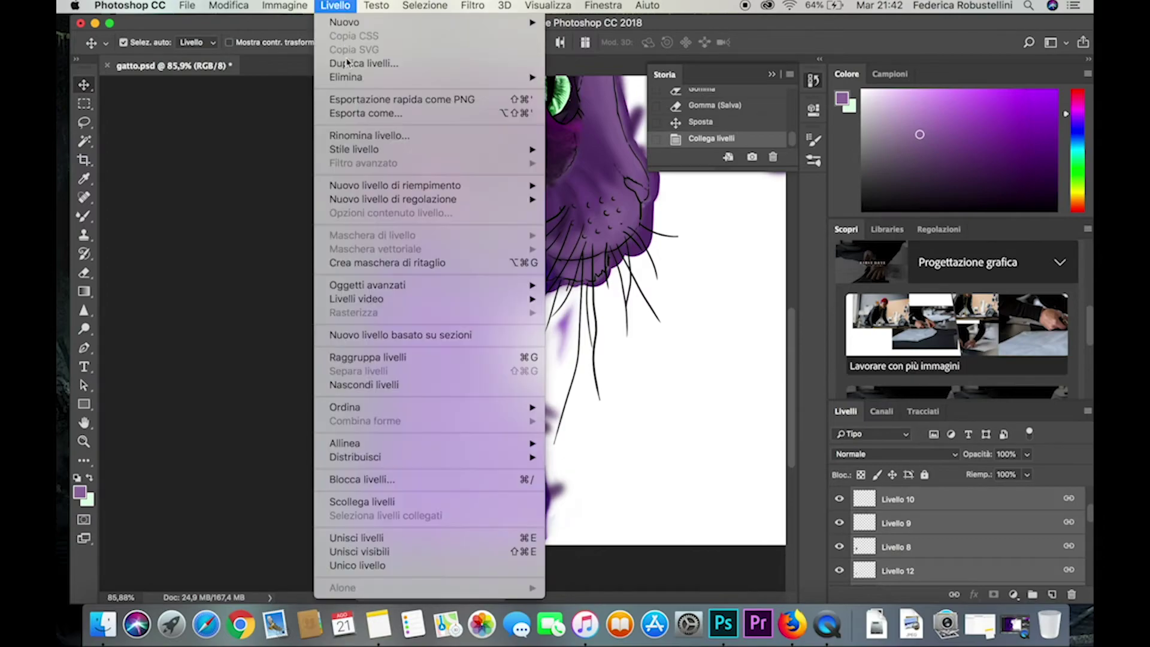
pyautogui.click(406, 540)
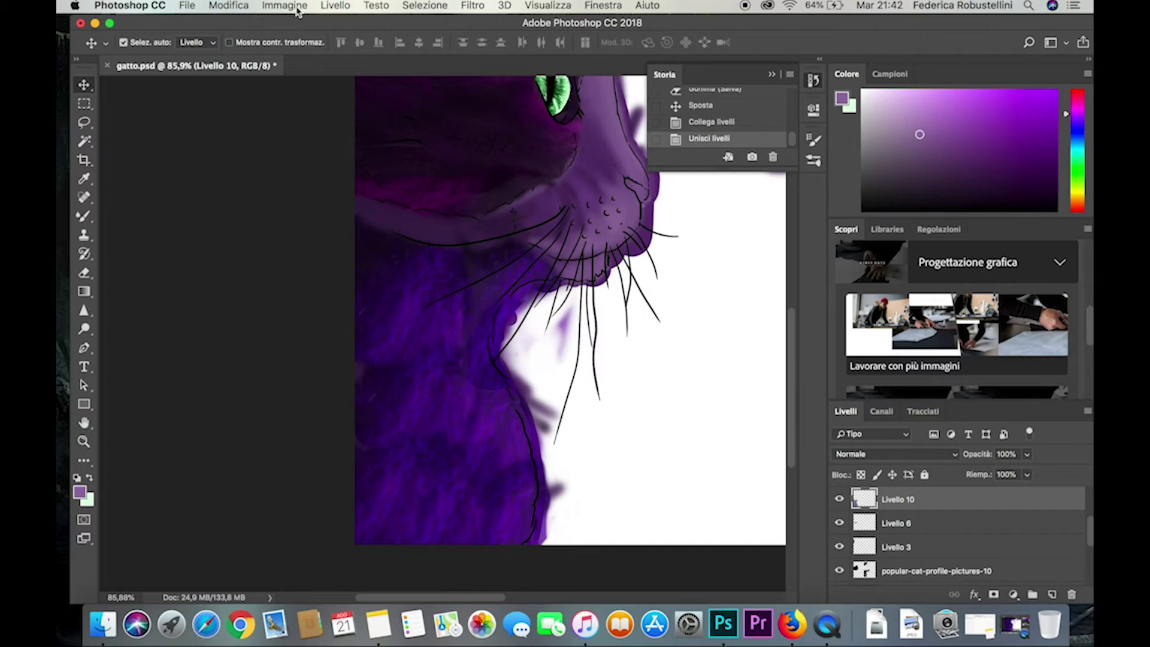
pyautogui.click(296, 8)
# Darken Livello 10 with brightness -67 and contrast 25, then nudge it about 1.52 cm sideways.
pyautogui.click(515, 42)
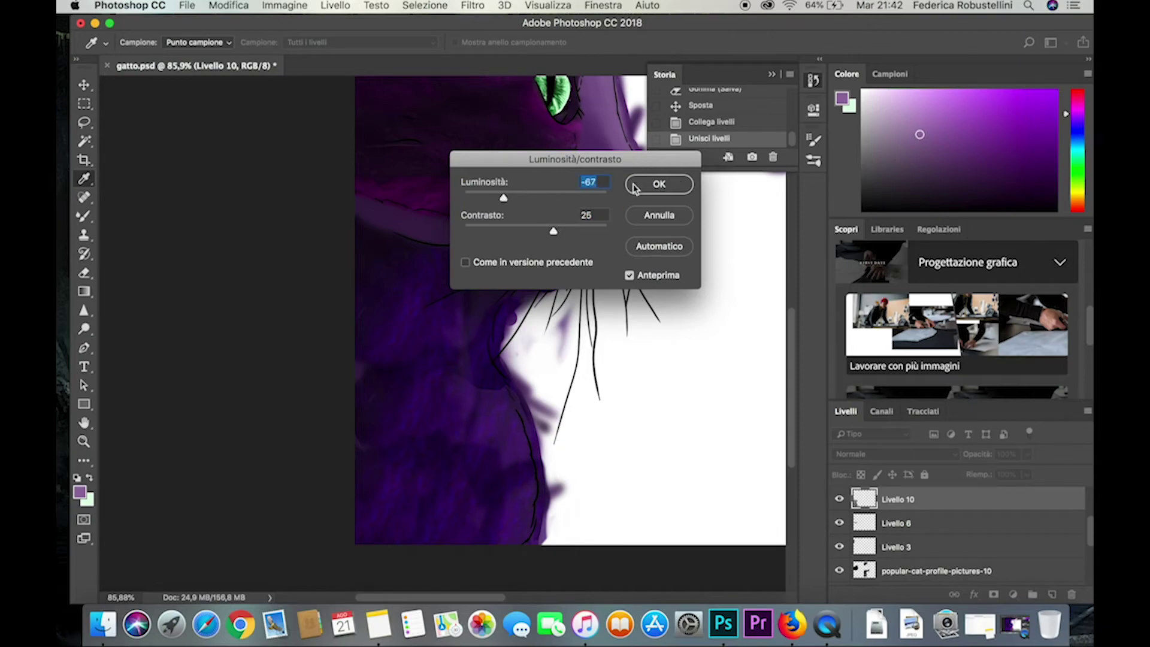
pyautogui.click(659, 186)
pyautogui.press('v')
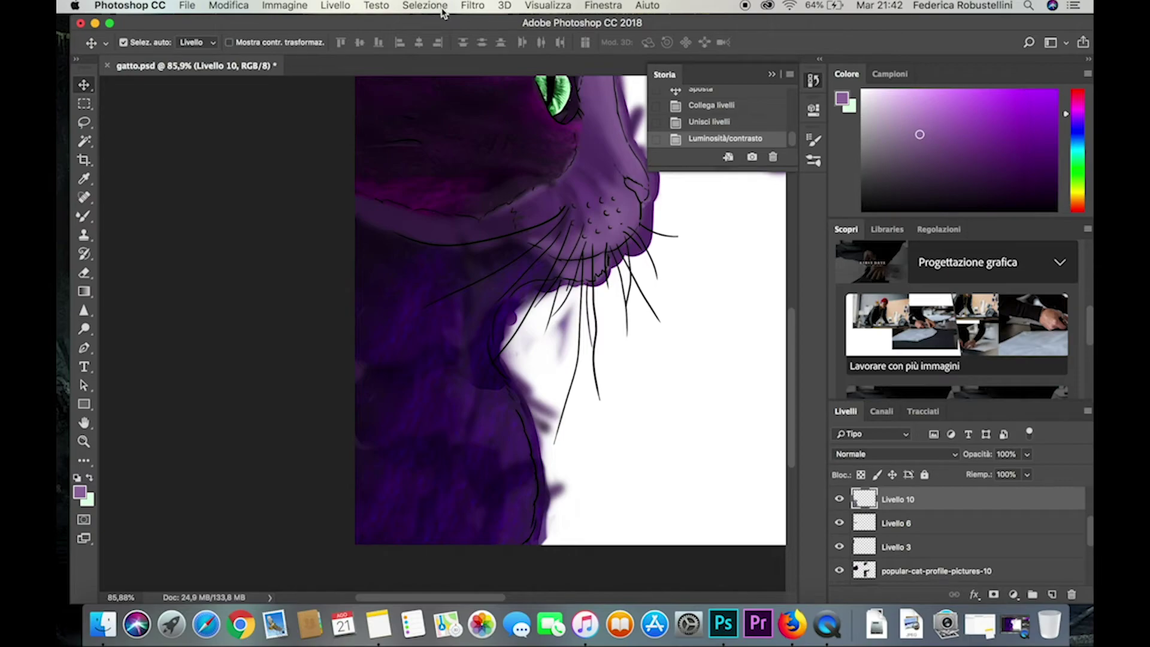
pyautogui.moveTo(430, 307)
pyautogui.mouseDown()
pyautogui.moveTo(423, 365)
pyautogui.moveTo(419, 347)
pyautogui.mouseUp()
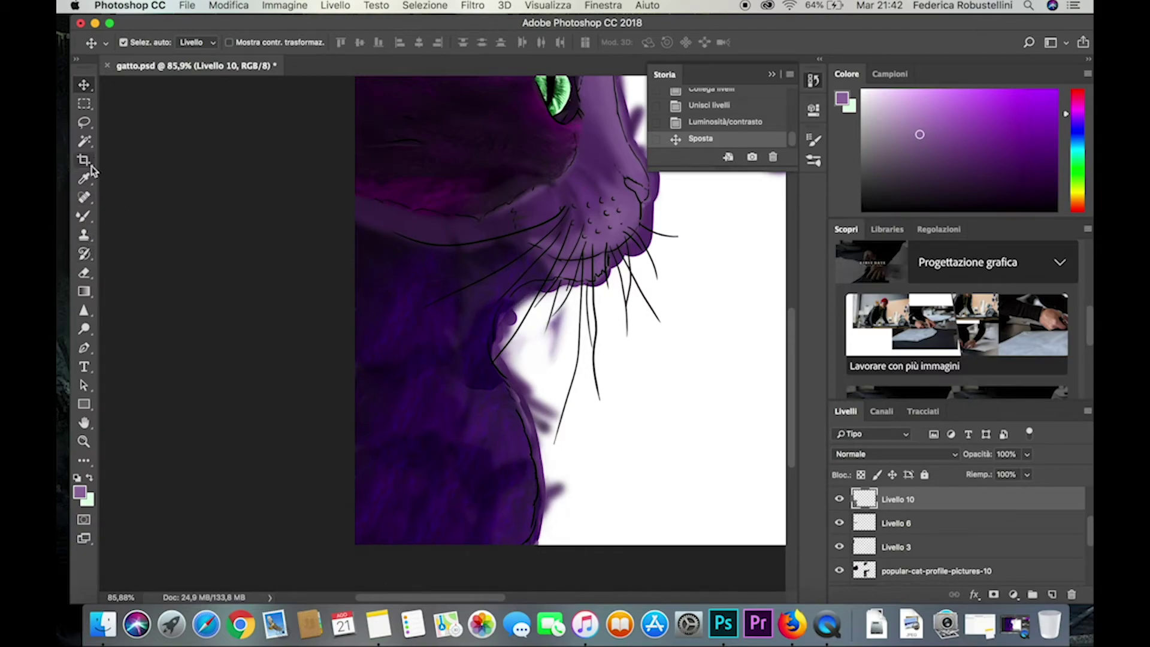
# Pick the Spot Healing Brush and try healing strokes on the chest, undoing them.
pyautogui.click(87, 274)
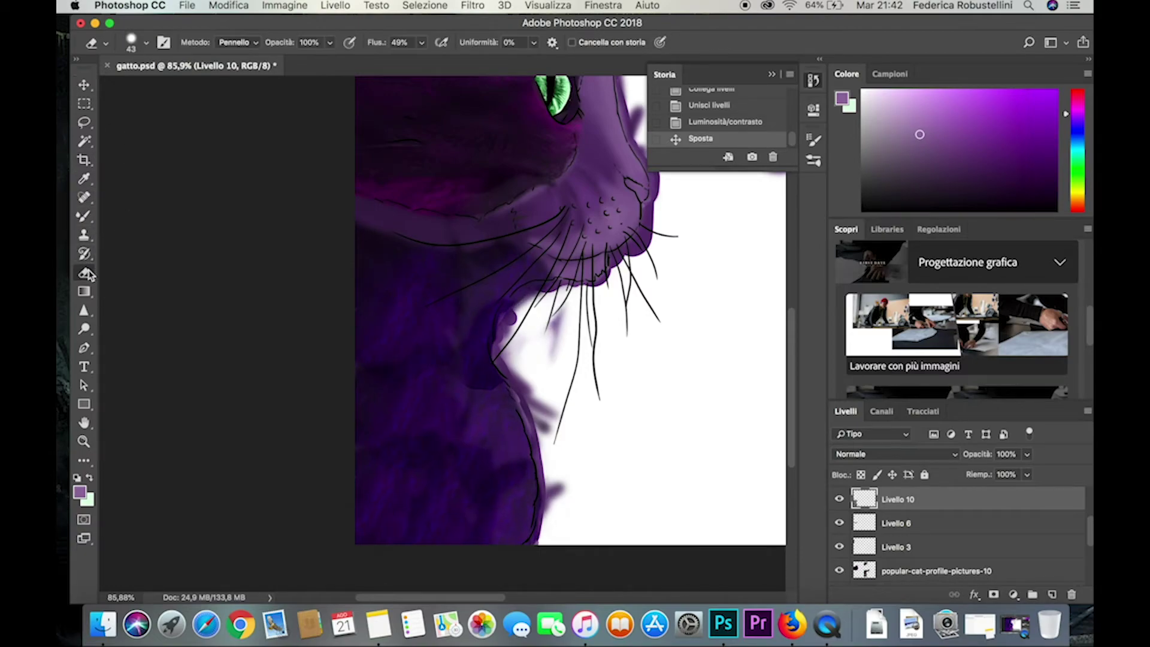
pyautogui.rightClick(89, 192)
pyautogui.click(156, 198)
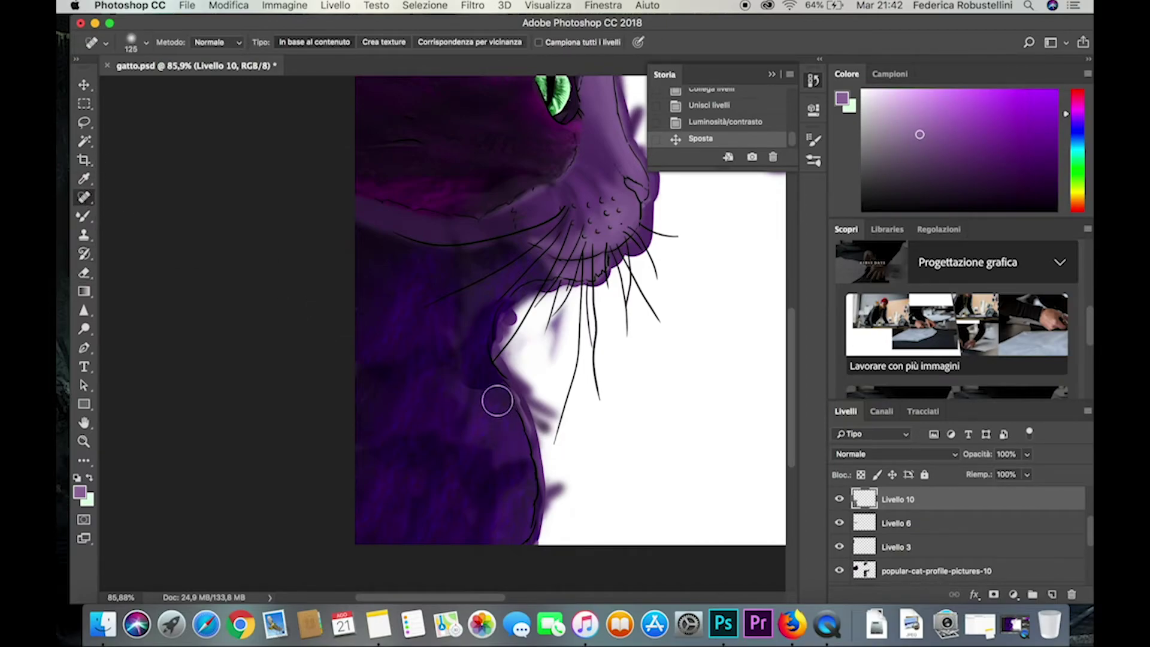
pyautogui.click(495, 398)
pyautogui.click(479, 397)
pyautogui.moveTo(479, 396)
pyautogui.mouseDown()
pyautogui.moveTo(492, 411)
pyautogui.moveTo(457, 398)
pyautogui.moveTo(509, 516)
pyautogui.moveTo(479, 452)
pyautogui.moveTo(509, 559)
pyautogui.mouseUp()
pyautogui.hotkey('ctrl', 'z')
pyautogui.moveTo(558, 514); pyautogui.dragTo(560, 509)
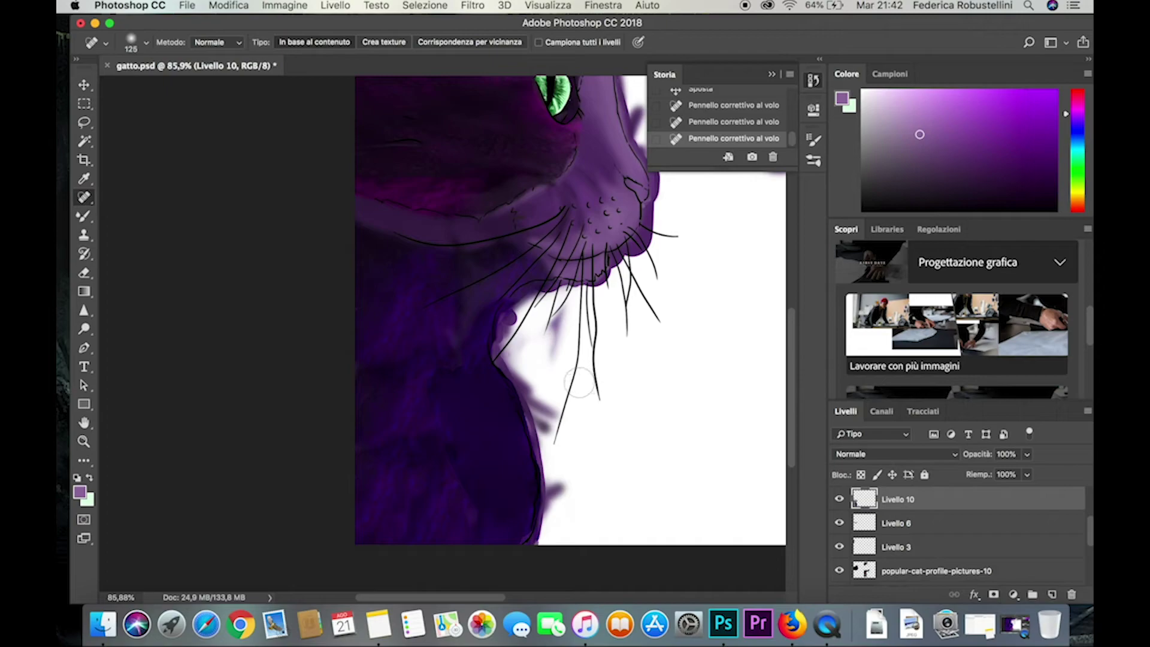
pyautogui.press('cmd+z')
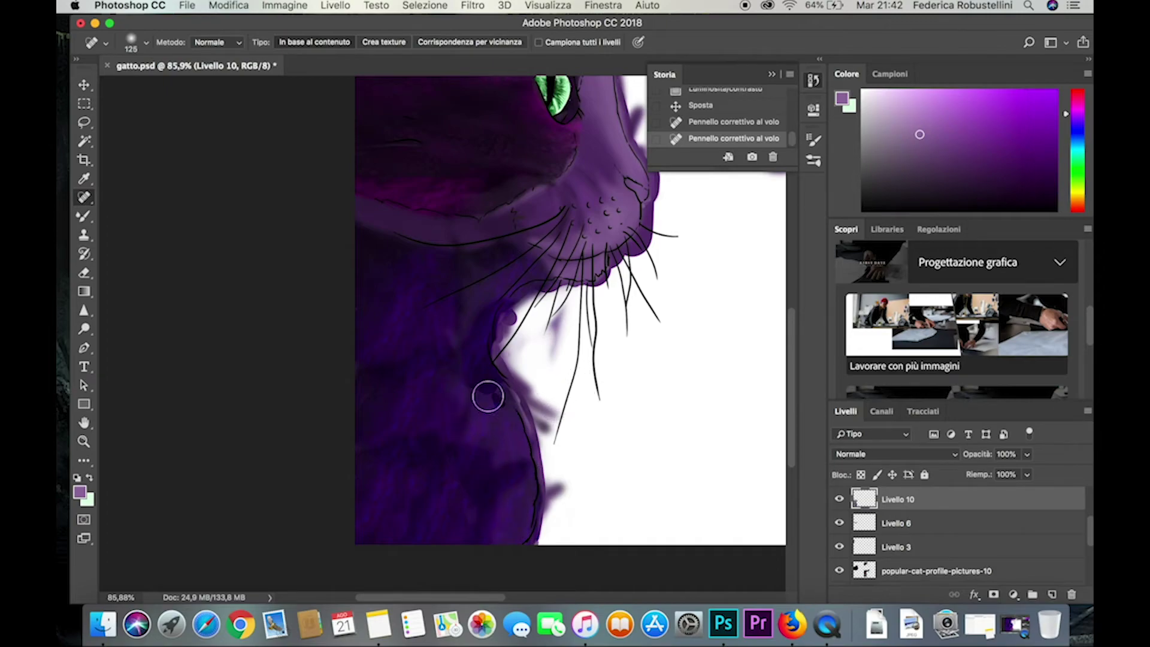
# Retouch the chest fur, enlarging the healing brush to 174 for the left side.
pyautogui.moveTo(428, 405); pyautogui.dragTo(447, 410)
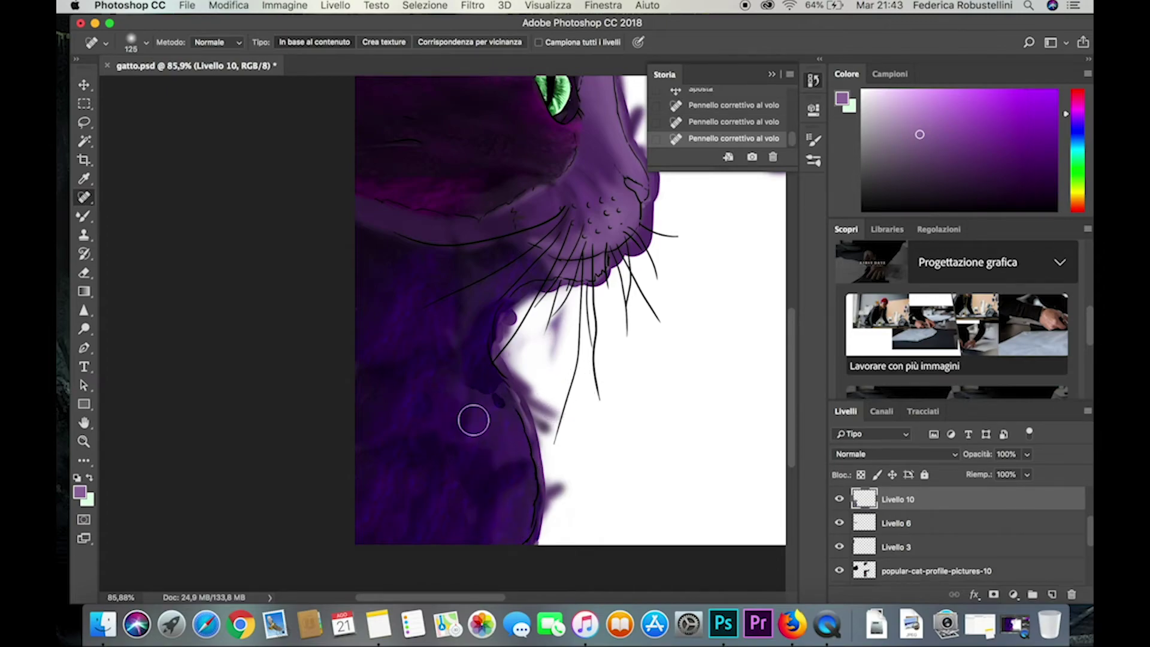
pyautogui.moveTo(430, 488); pyautogui.dragTo(472, 504)
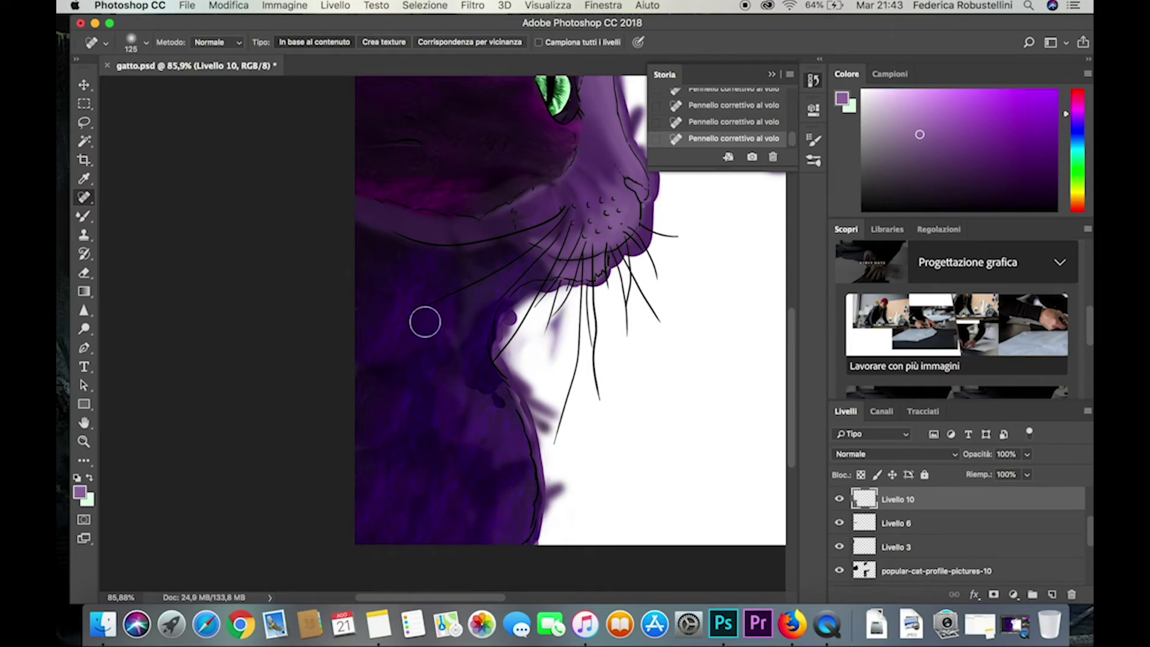
pyautogui.click(149, 43)
pyautogui.moveTo(179, 90); pyautogui.dragTo(190, 90)
pyautogui.click(428, 379)
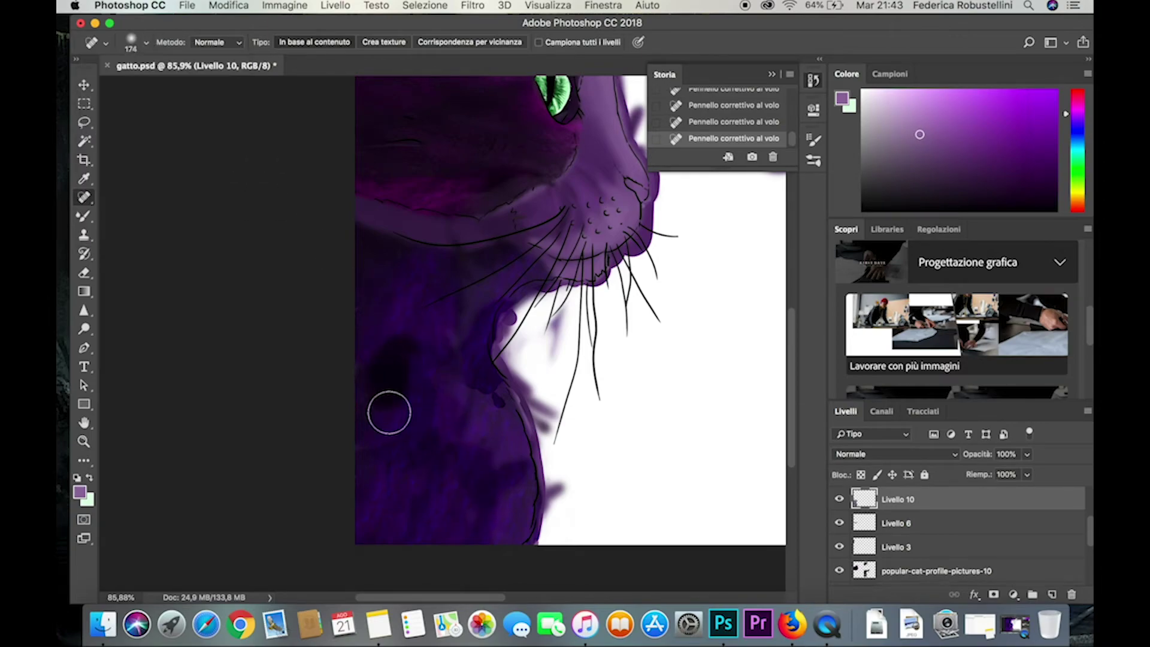
pyautogui.moveTo(428, 382)
pyautogui.mouseDown()
pyautogui.moveTo(437, 435)
pyautogui.moveTo(488, 378)
pyautogui.moveTo(444, 338)
pyautogui.moveTo(383, 403)
pyautogui.moveTo(397, 530)
pyautogui.moveTo(385, 483)
pyautogui.moveTo(379, 532)
pyautogui.moveTo(375, 475)
pyautogui.mouseUp()
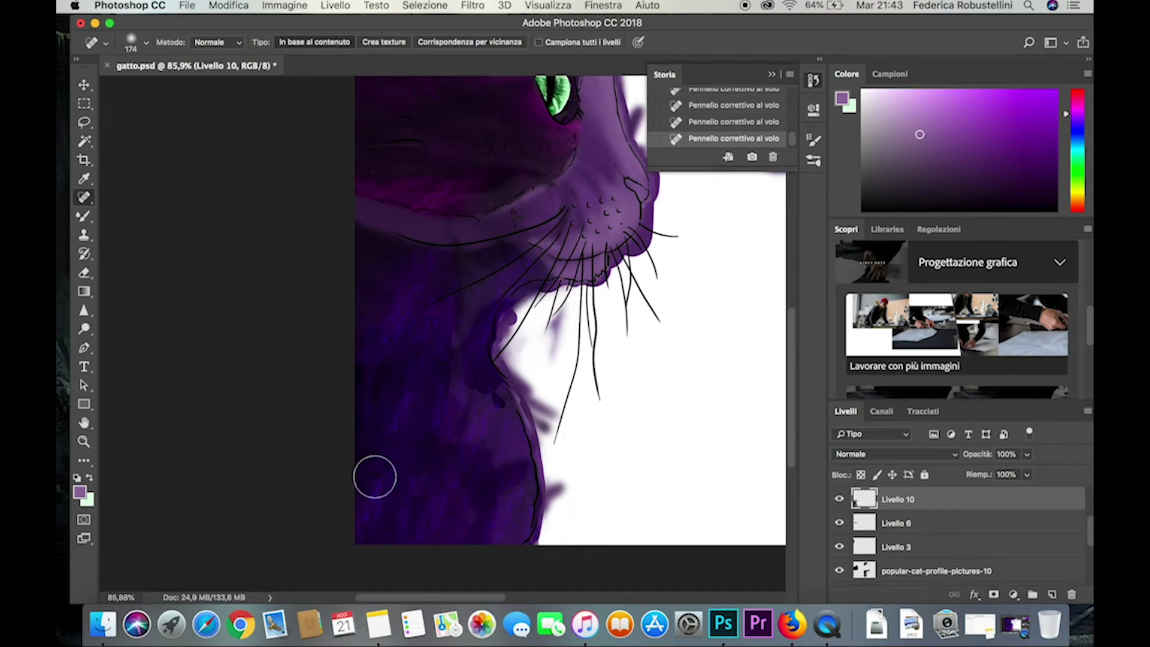
# Blend the lower and upper chest and neck fur with further spot-healing strokes.
pyautogui.moveTo(437, 435)
pyautogui.mouseDown()
pyautogui.moveTo(432, 493)
pyautogui.moveTo(449, 379)
pyautogui.mouseUp()
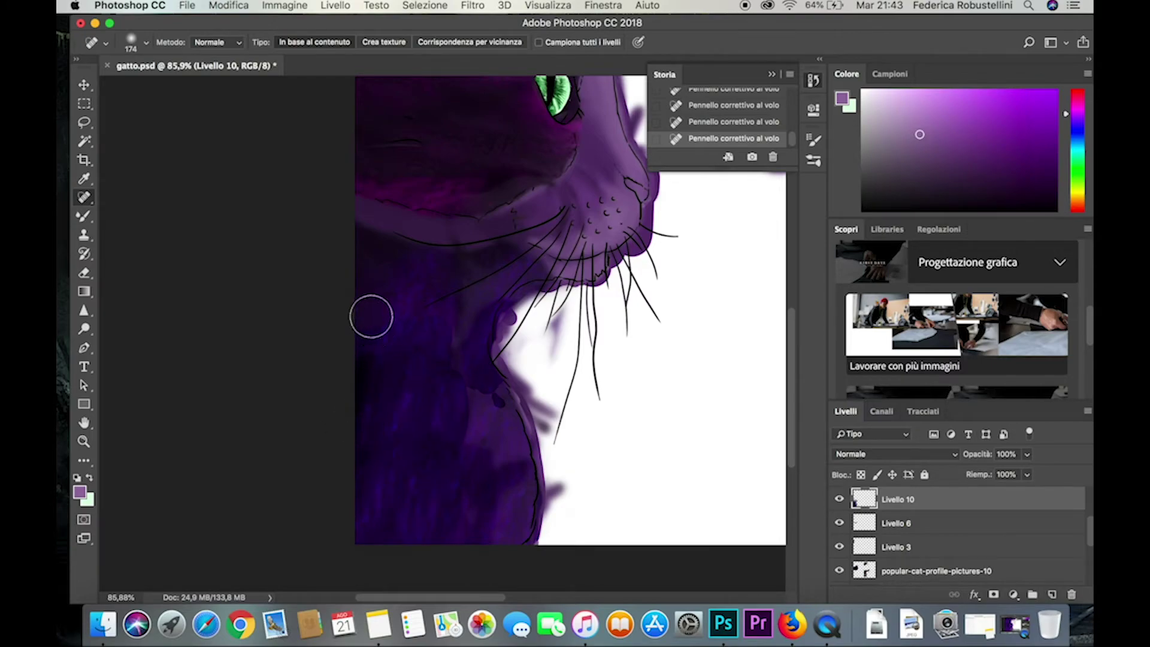
pyautogui.moveTo(382, 302)
pyautogui.mouseDown()
pyautogui.moveTo(380, 349)
pyautogui.moveTo(411, 278)
pyautogui.moveTo(426, 316)
pyautogui.moveTo(456, 330)
pyautogui.moveTo(504, 452)
pyautogui.moveTo(477, 403)
pyautogui.moveTo(460, 544)
pyautogui.moveTo(470, 411)
pyautogui.mouseUp()
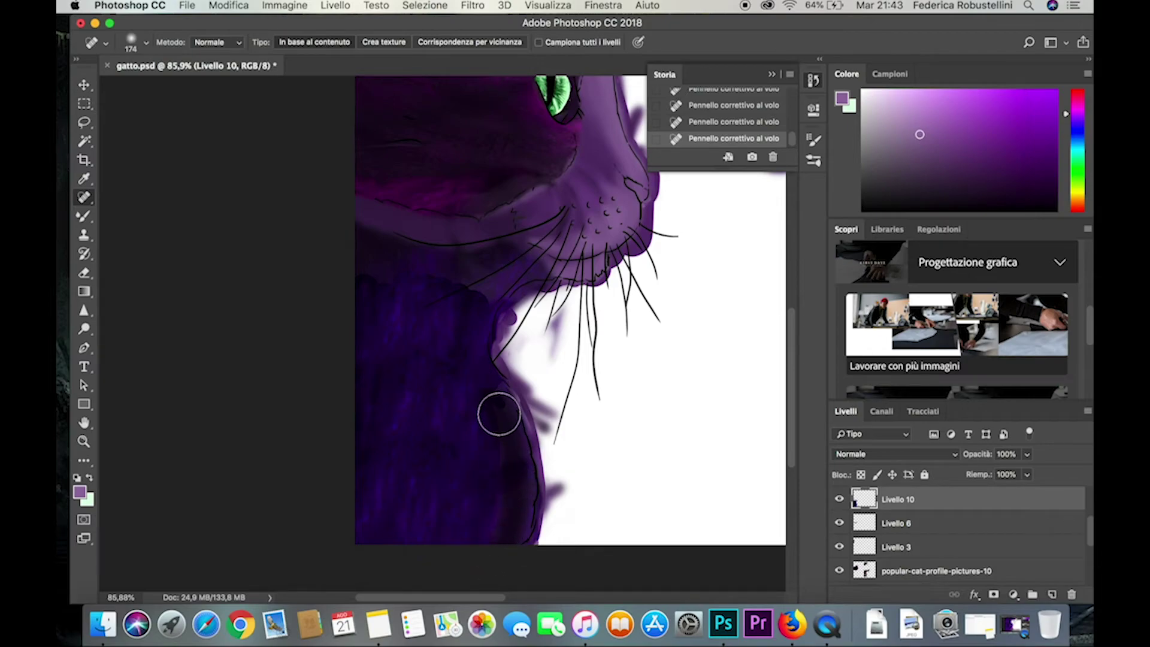
pyautogui.moveTo(491, 382); pyautogui.dragTo(485, 380)
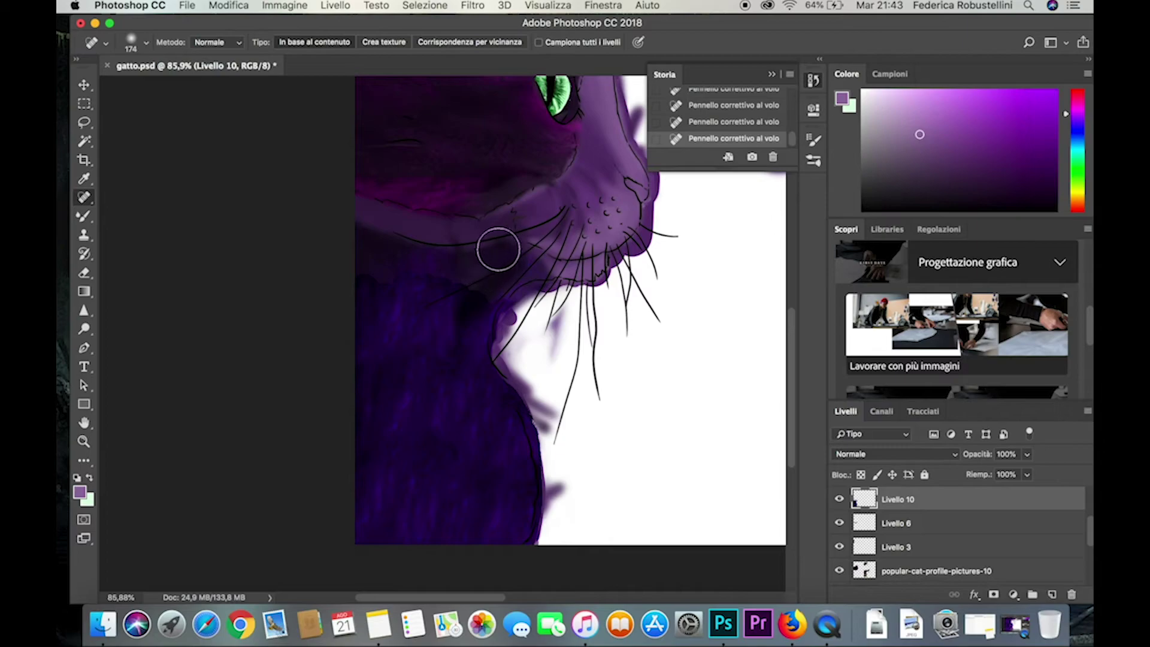
pyautogui.moveTo(496, 249); pyautogui.dragTo(489, 260)
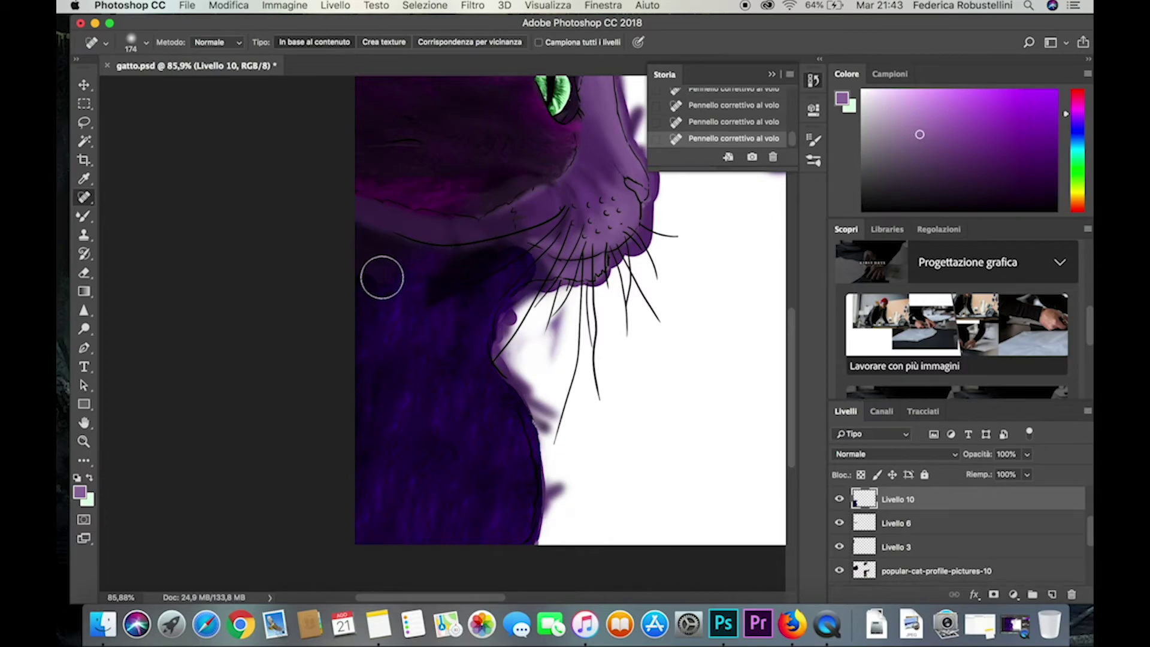
pyautogui.moveTo(375, 275); pyautogui.dragTo(380, 241)
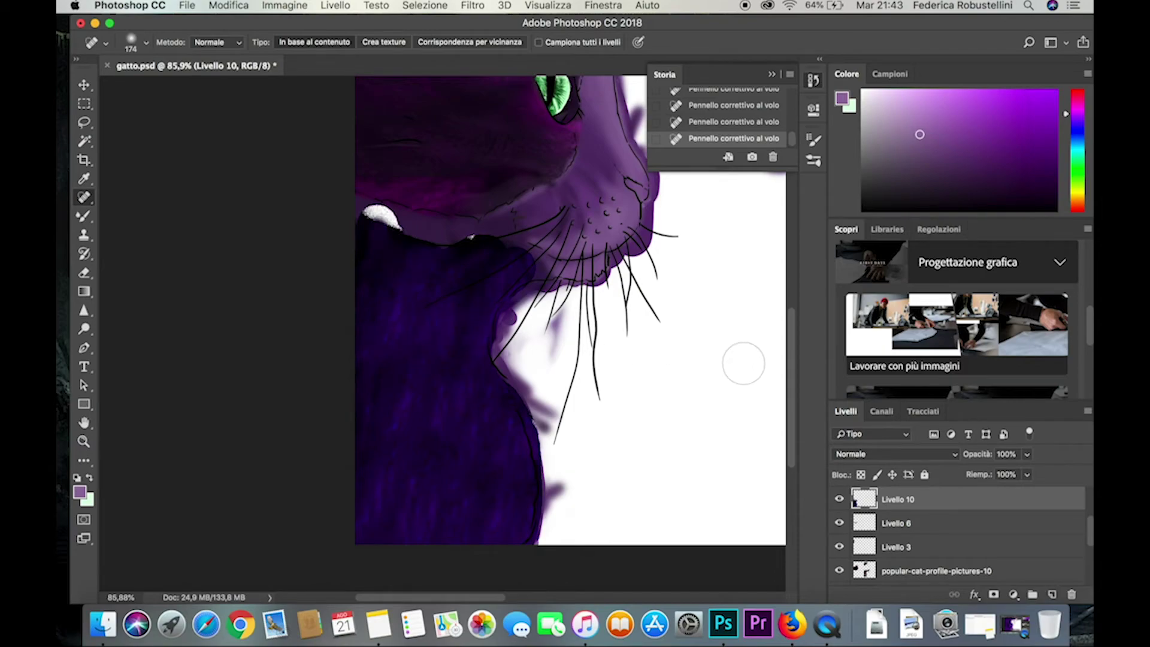
pyautogui.scroll(2, 790, 329)
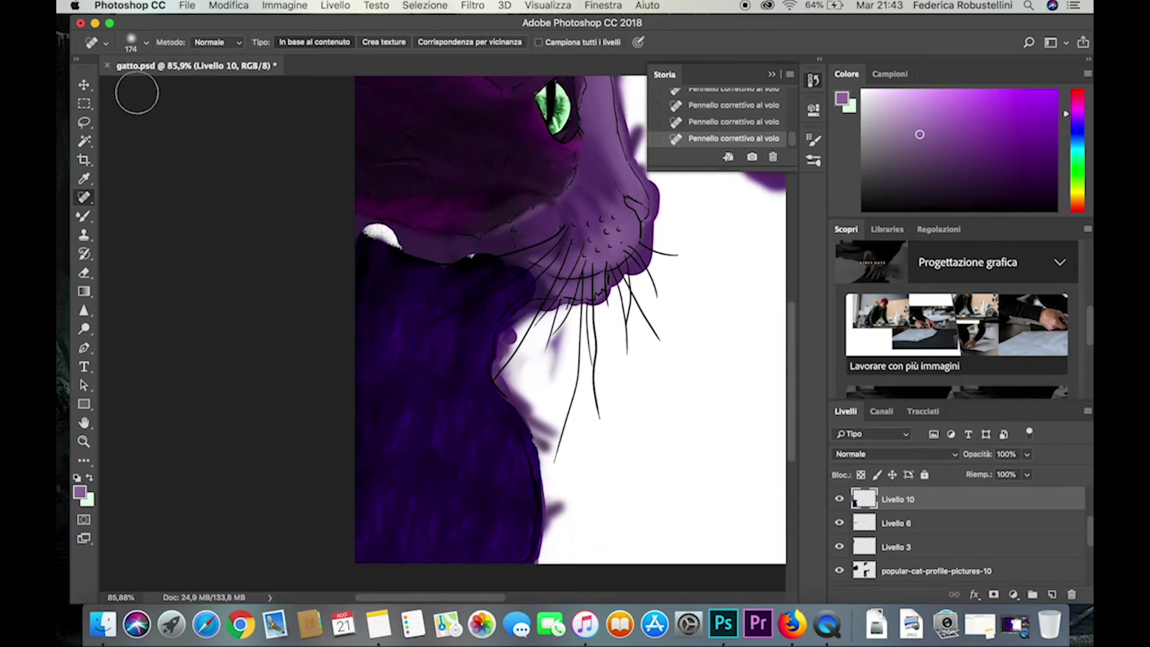
pyautogui.click(85, 273)
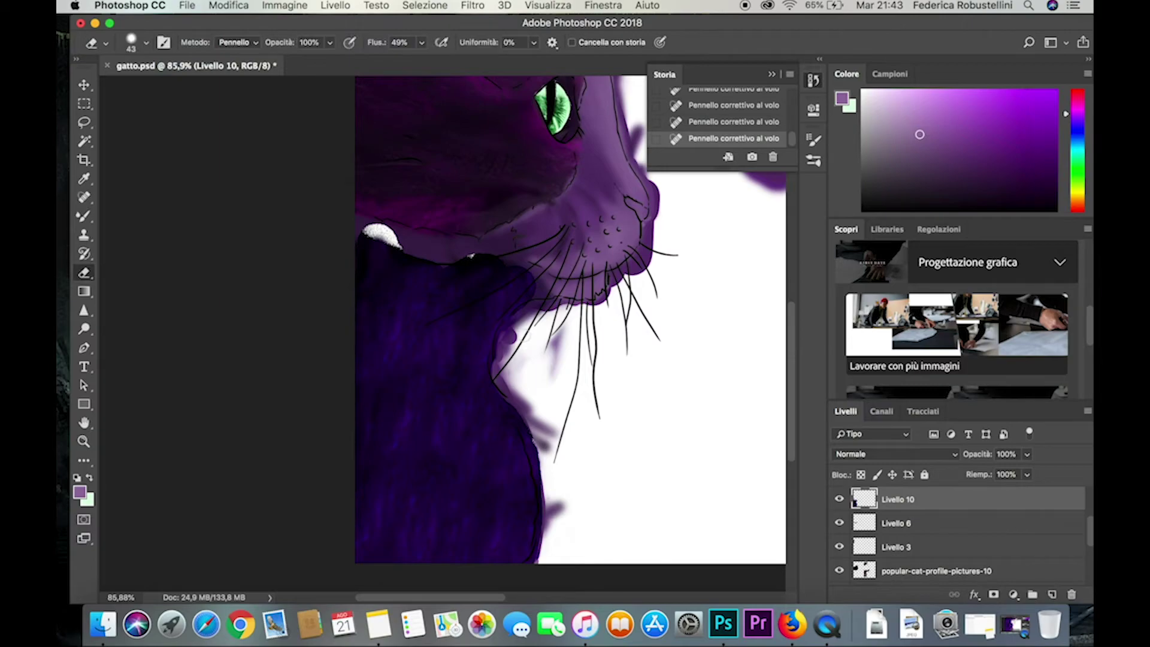
# Erase the stray purple spot along the neck and chest edge with the Eraser at 49% flow.
pyautogui.moveTo(509, 326); pyautogui.dragTo(496, 362)
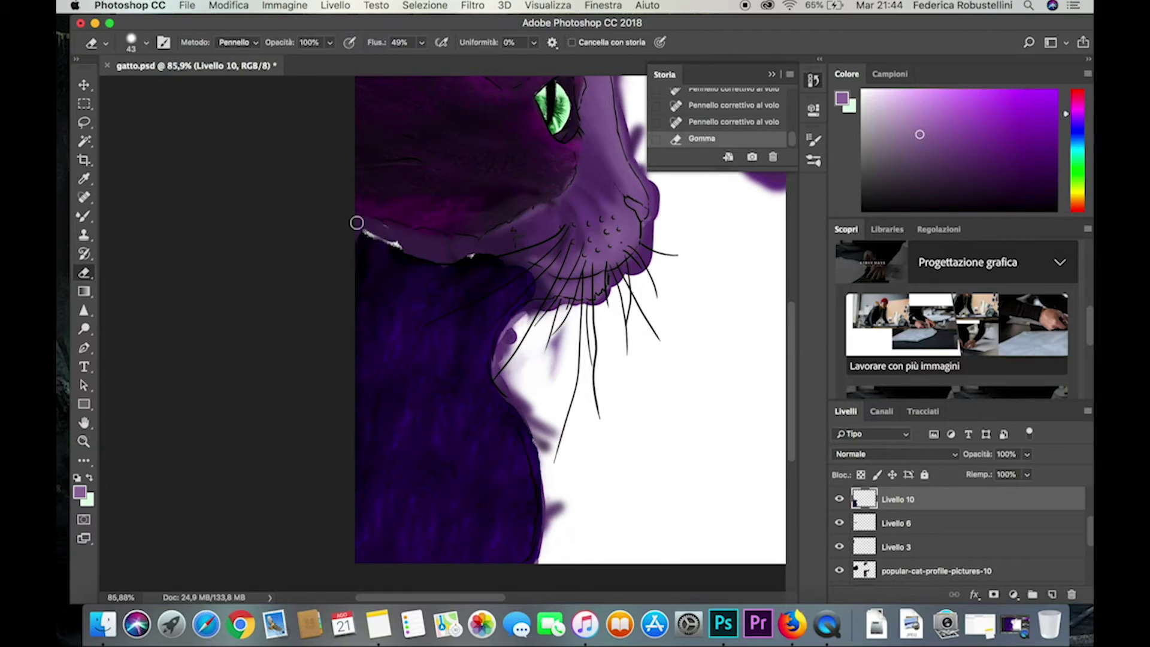
pyautogui.moveTo(374, 222); pyautogui.dragTo(509, 249)
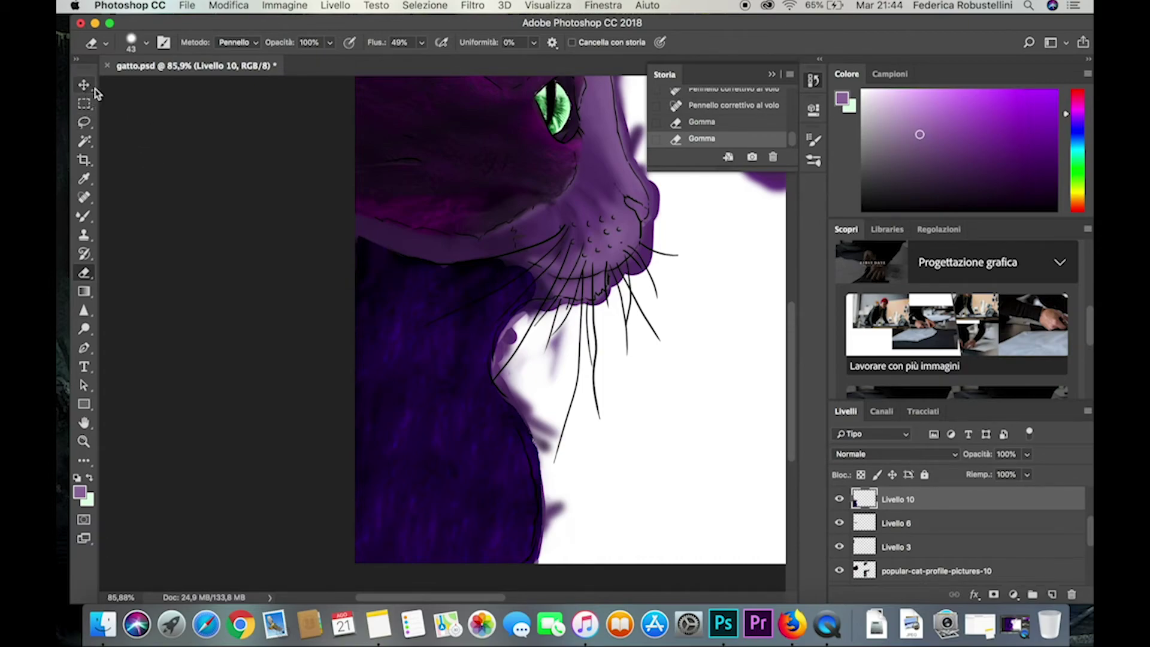
pyautogui.scroll(5, 791, 325)
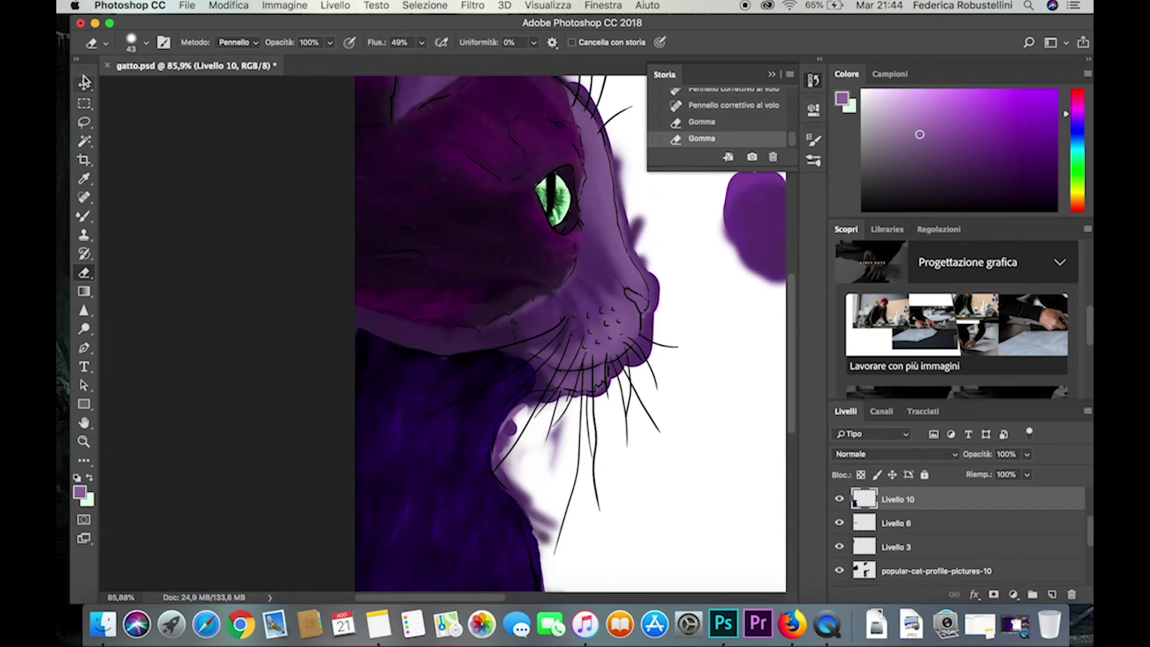
pyautogui.doubleClick(297, 6)
# Recolour the Livello 10 fur via Hue/Saturation: hue +45, saturation −26, lightness +18.
pyautogui.click(296, 6)
pyautogui.moveTo(297, 44)
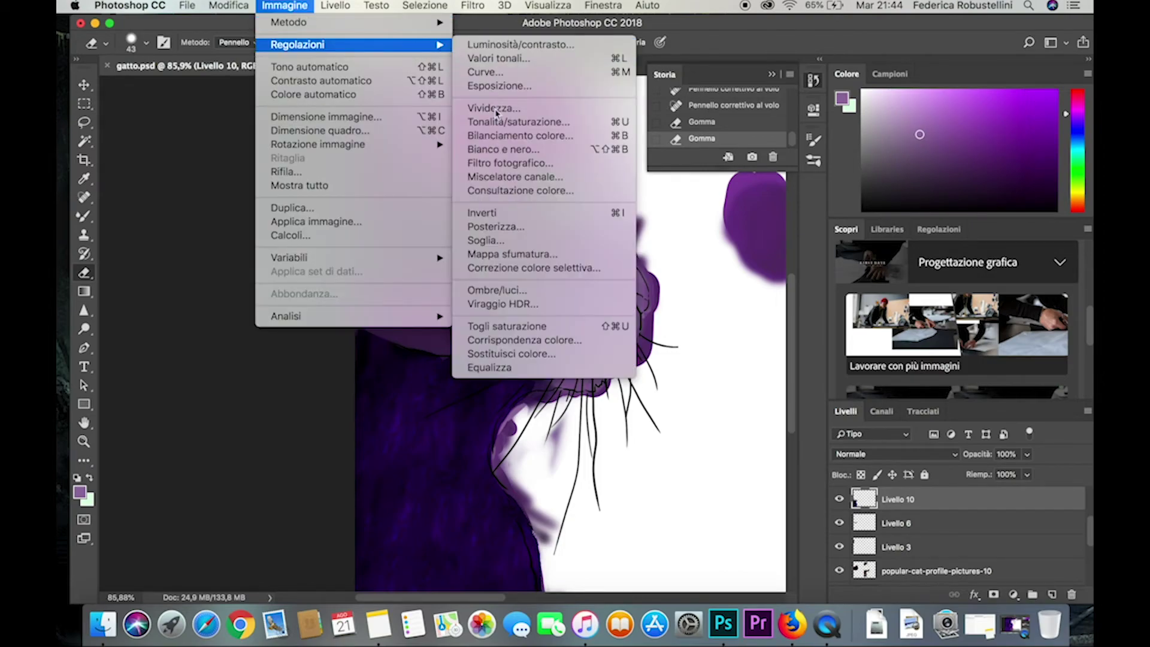
pyautogui.click(519, 122)
pyautogui.moveTo(781, 295); pyautogui.dragTo(822, 296)
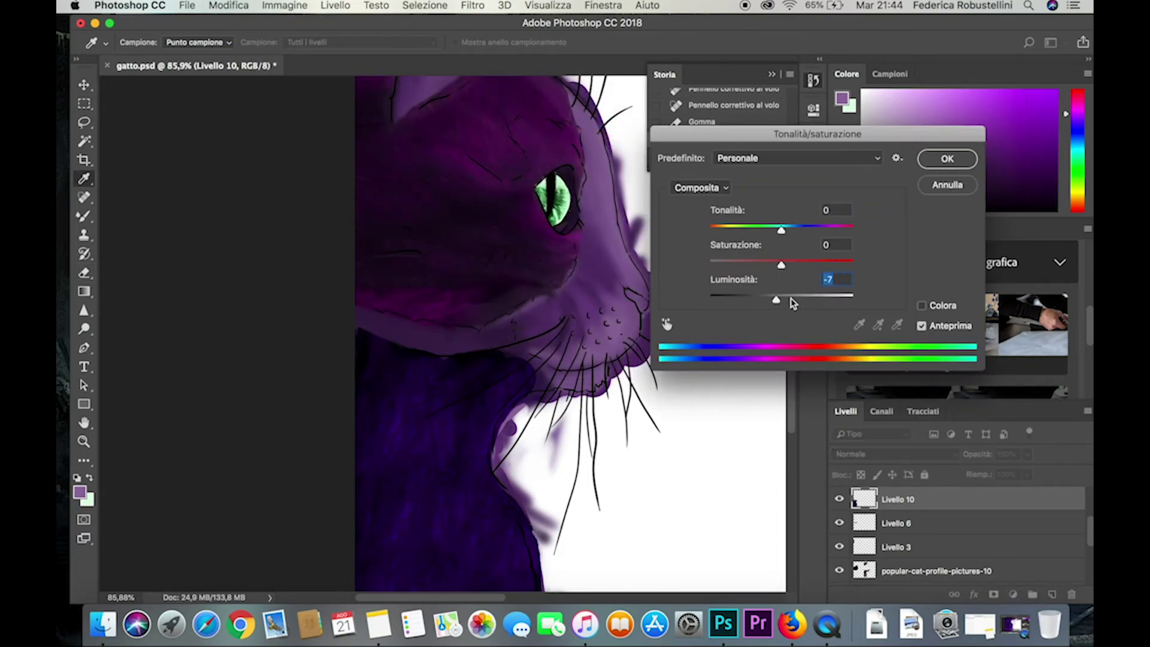
pyautogui.moveTo(781, 264)
pyautogui.mouseDown()
pyautogui.moveTo(741, 267)
pyautogui.moveTo(784, 267)
pyautogui.moveTo(799, 234)
pyautogui.moveTo(711, 233)
pyautogui.moveTo(800, 231)
pyautogui.mouseUp()
pyautogui.click(782, 296)
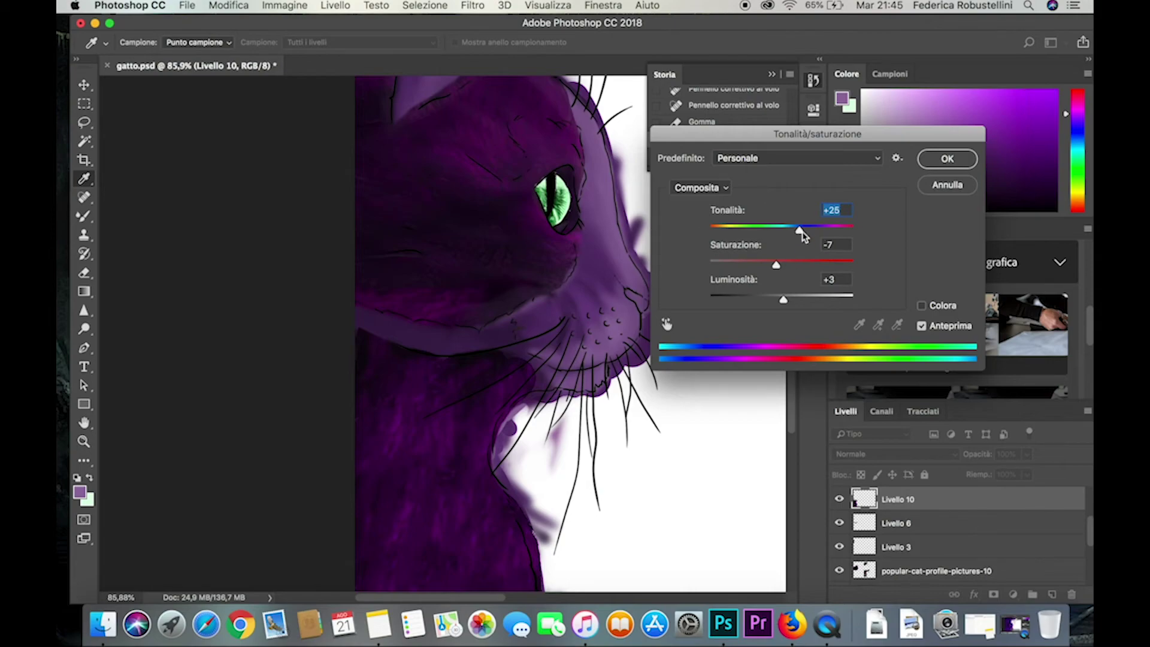
pyautogui.moveTo(802, 232); pyautogui.dragTo(824, 232)
pyautogui.moveTo(783, 299)
pyautogui.mouseDown()
pyautogui.moveTo(804, 300)
pyautogui.moveTo(764, 264)
pyautogui.moveTo(778, 266)
pyautogui.moveTo(762, 266)
pyautogui.mouseUp()
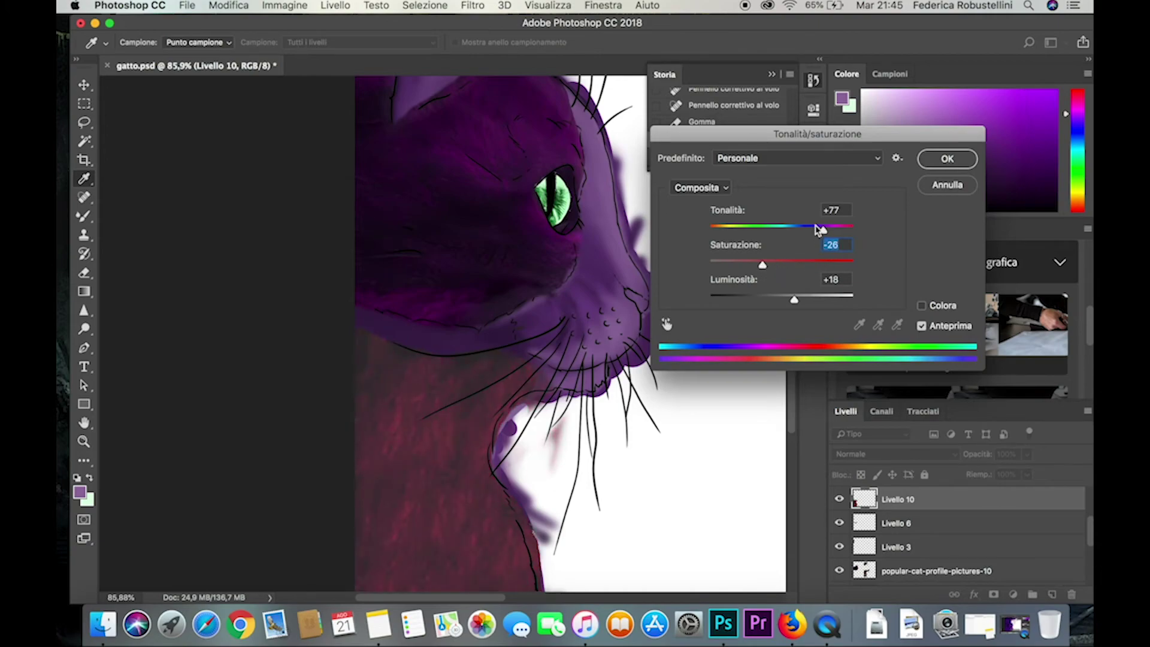
pyautogui.moveTo(819, 229); pyautogui.dragTo(815, 234)
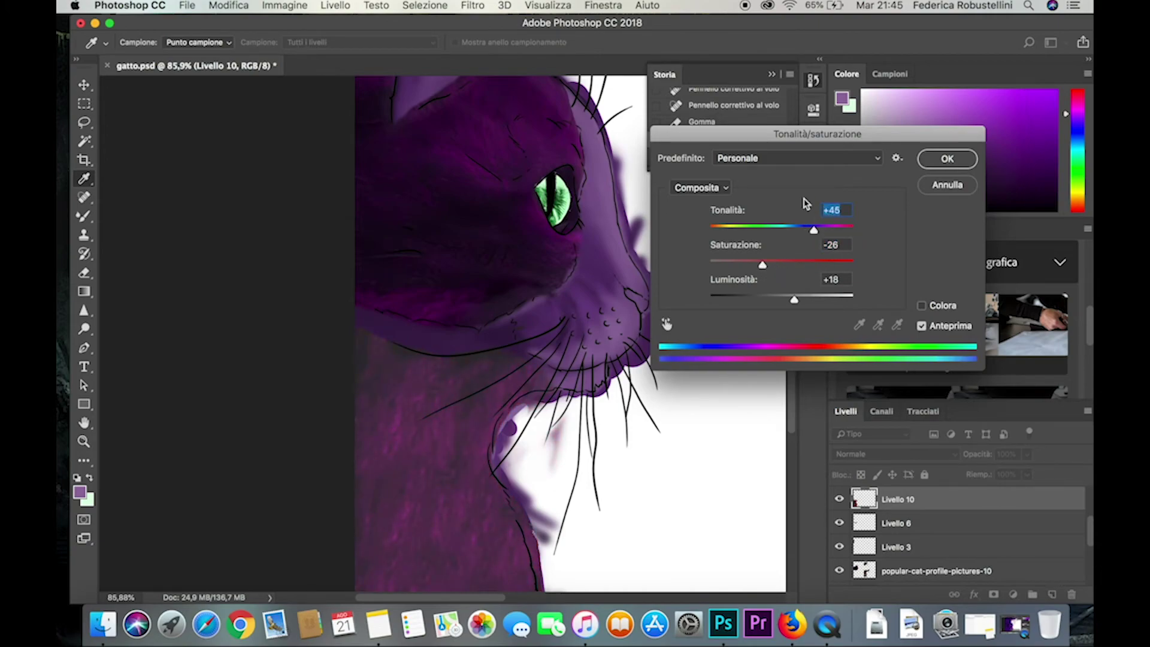
pyautogui.click(947, 160)
# Try Auto Color and Auto Contrast on the fur, undoing each one.
pyautogui.click(285, 5)
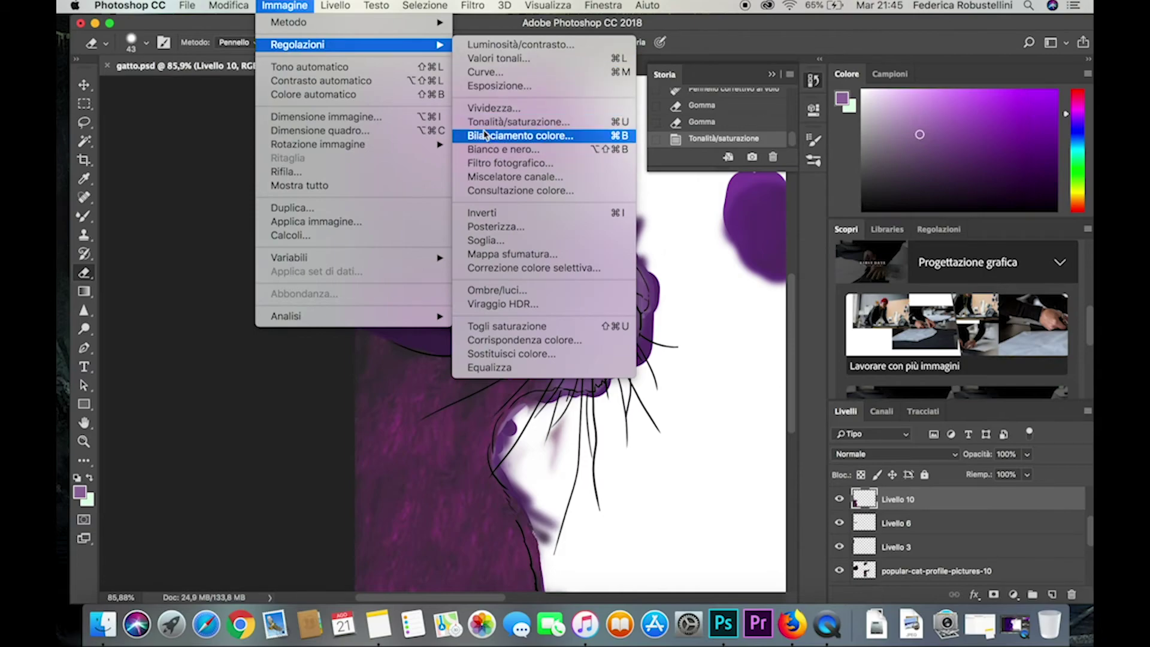
pyautogui.click(375, 96)
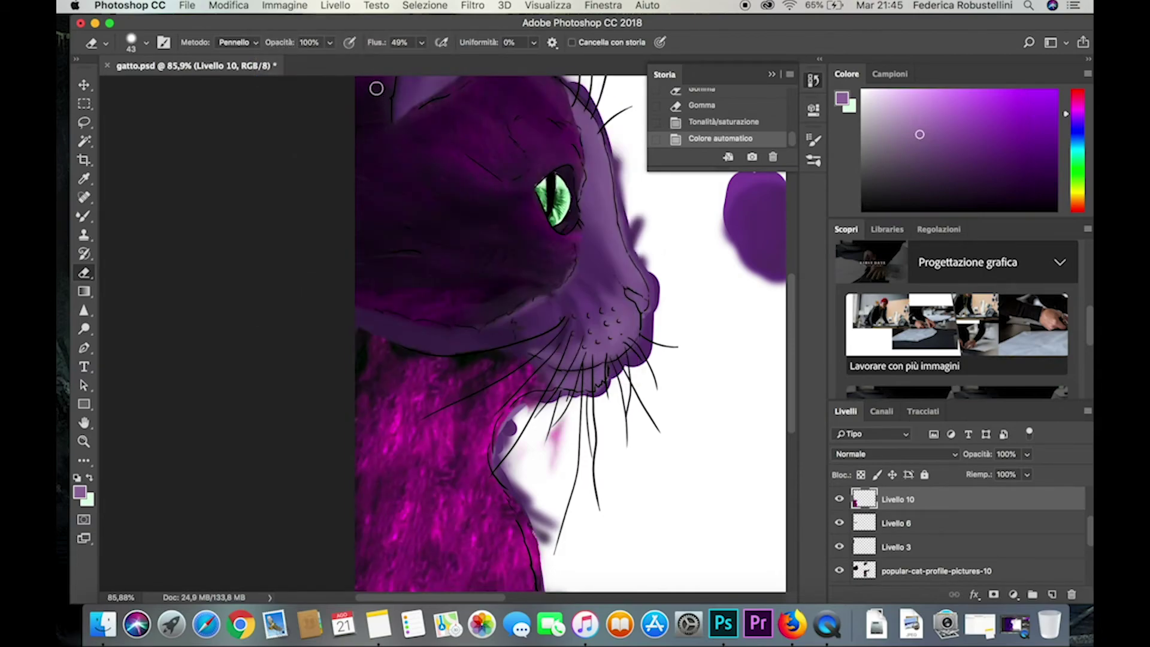
pyautogui.hotkey('ctrl', 'z')
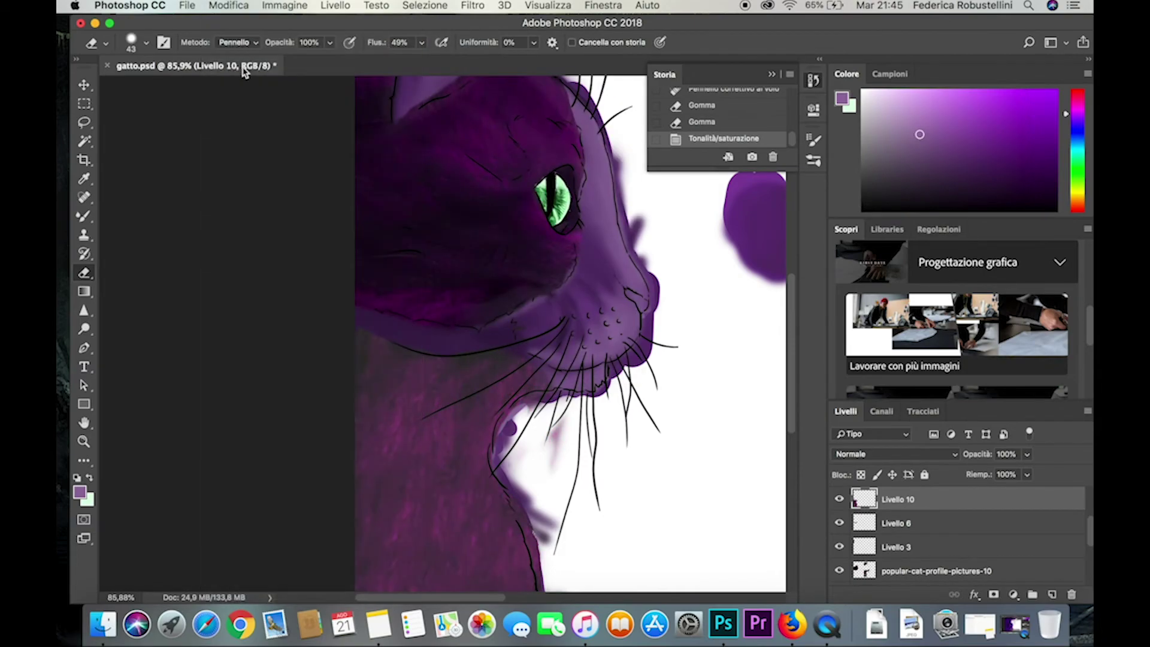
pyautogui.click(241, 6)
pyautogui.click(240, 9)
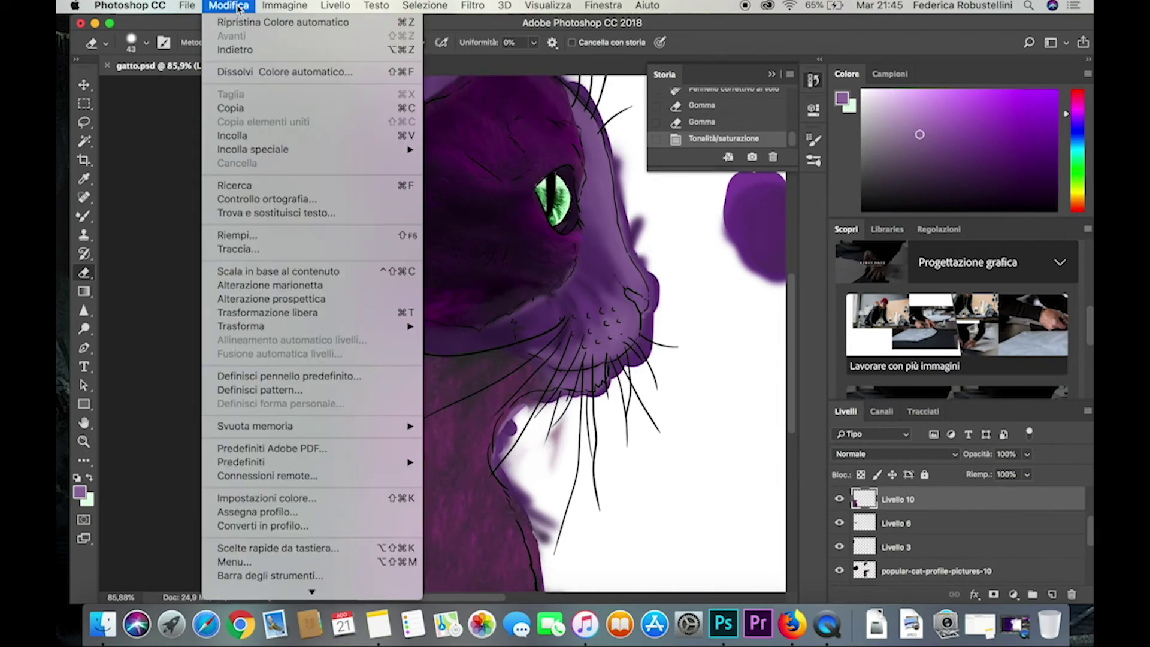
pyautogui.click(309, 82)
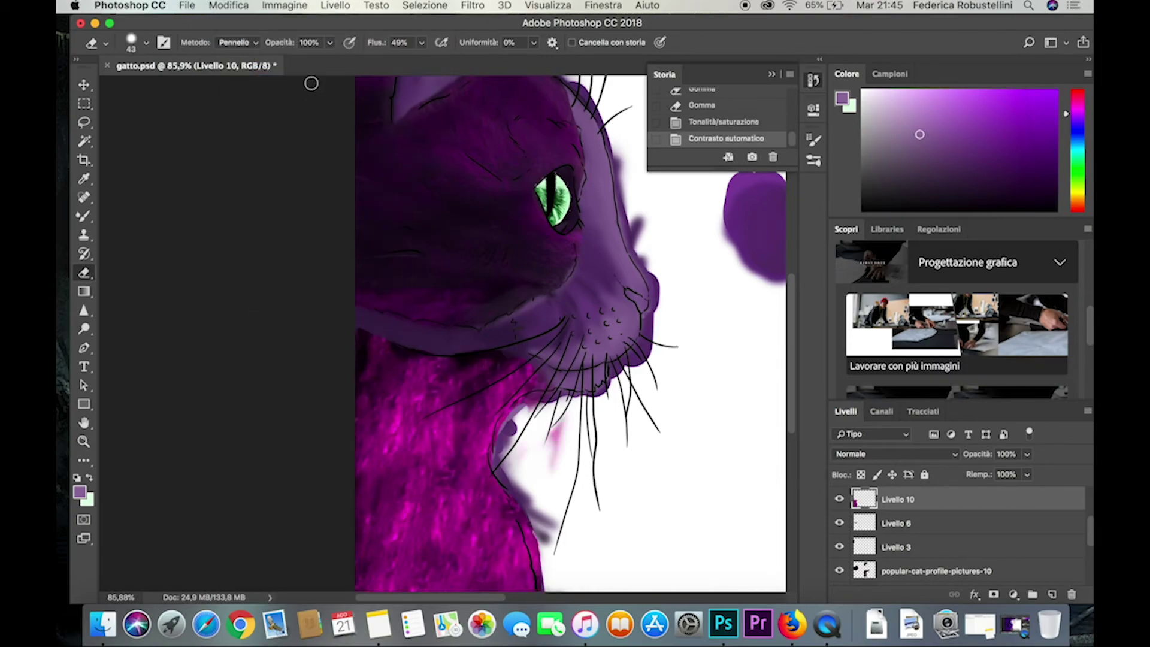
pyautogui.hotkey('ctrl', 'z')
# Raise the fur's contrast to 59 with Brightness/Contrast.
pyautogui.click(285, 6)
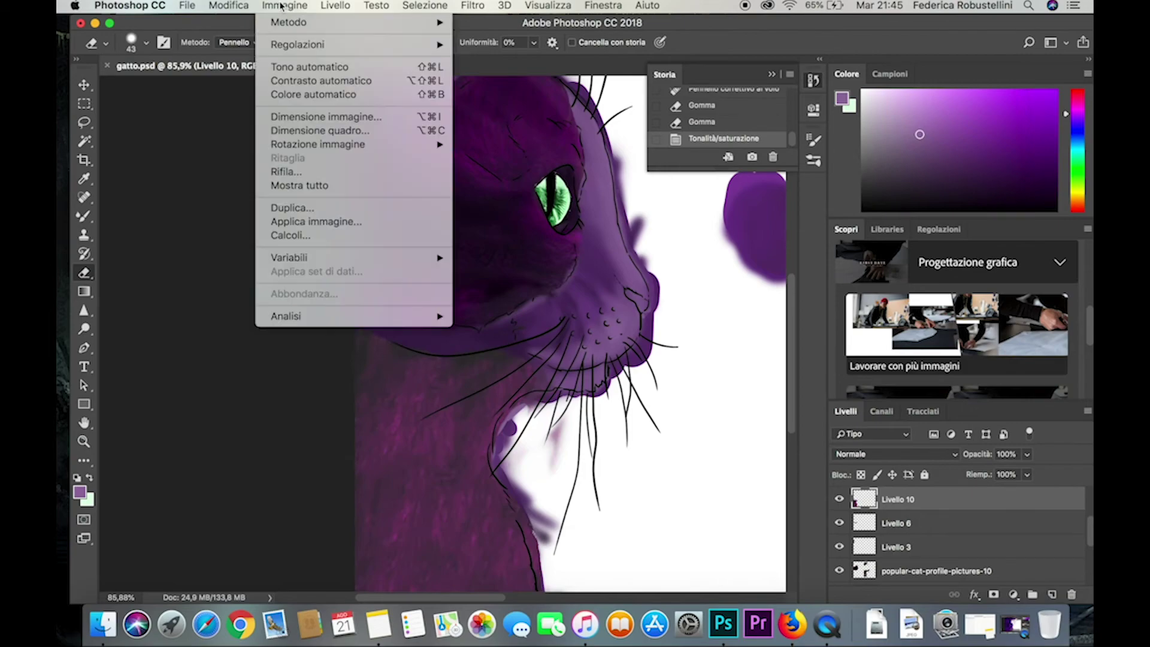
pyautogui.click(464, 45)
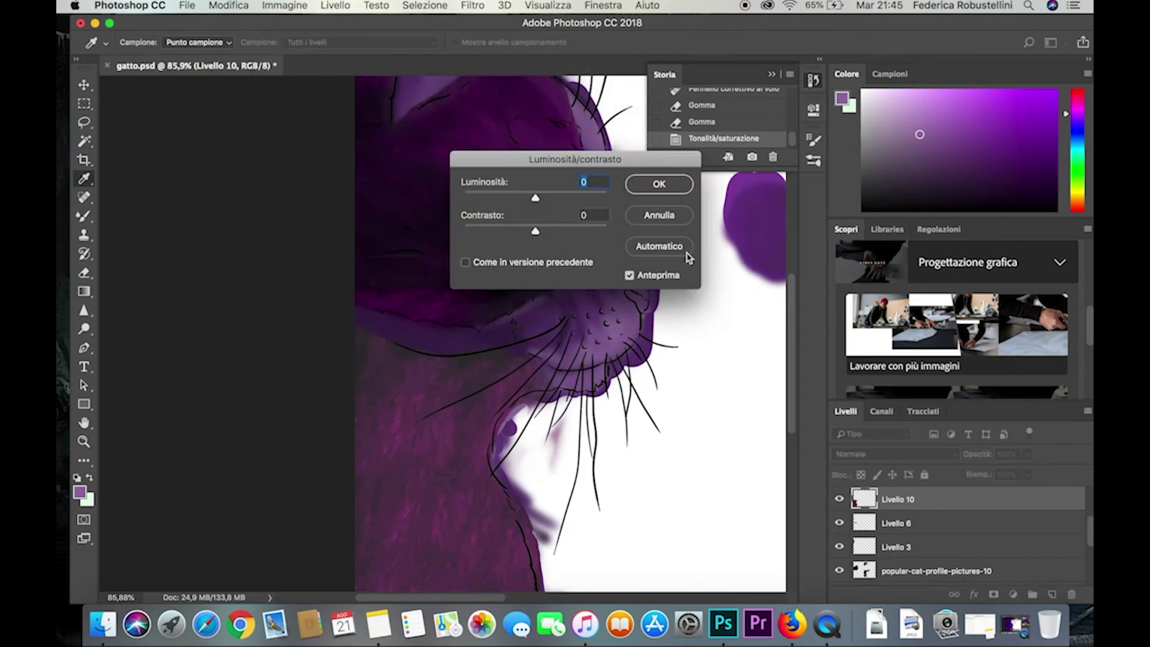
pyautogui.moveTo(535, 232); pyautogui.dragTo(551, 232)
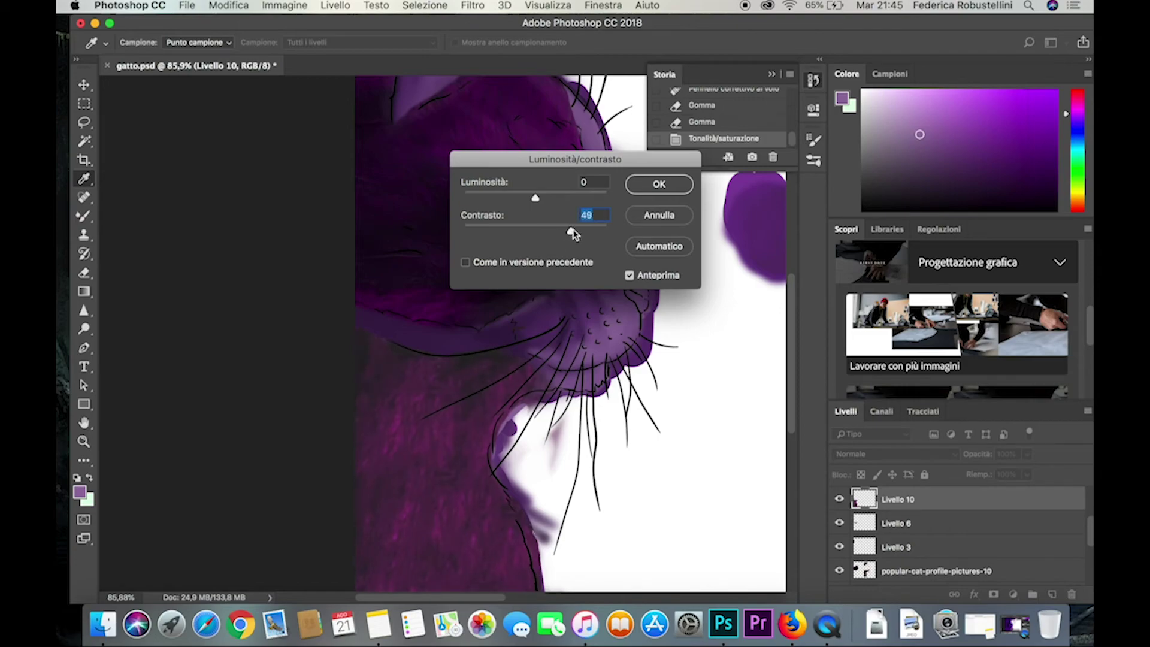
pyautogui.click(659, 184)
# Cut a rectangular fur patch, paste it as a new layer, and shift it up and left.
pyautogui.press('e')
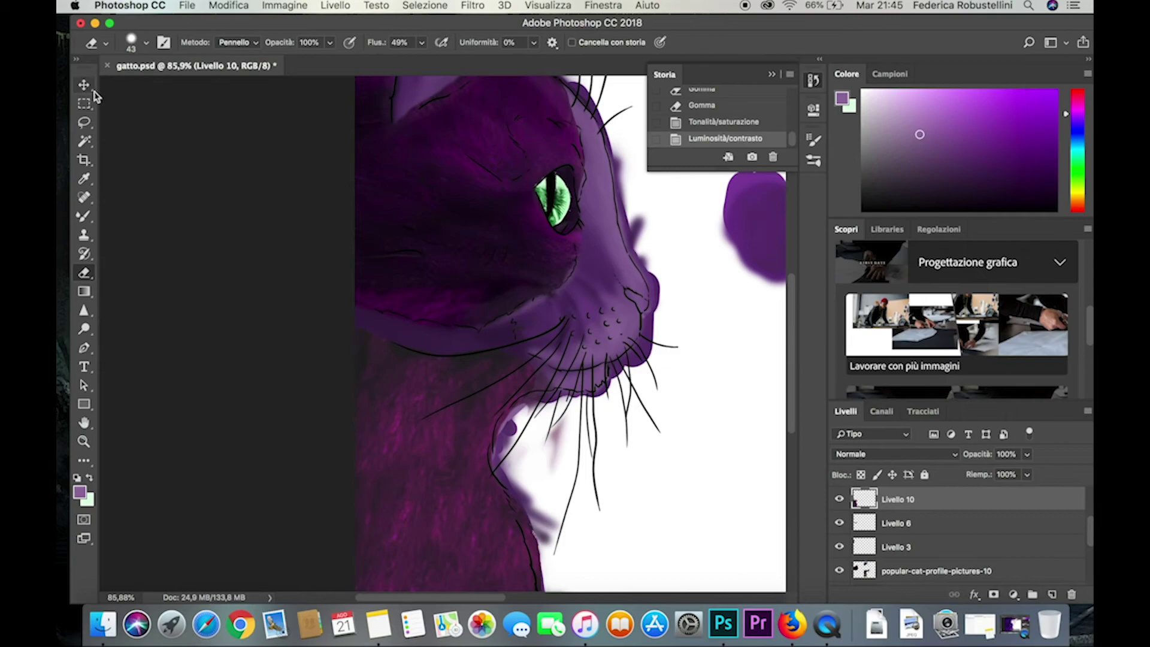
pyautogui.click(84, 103)
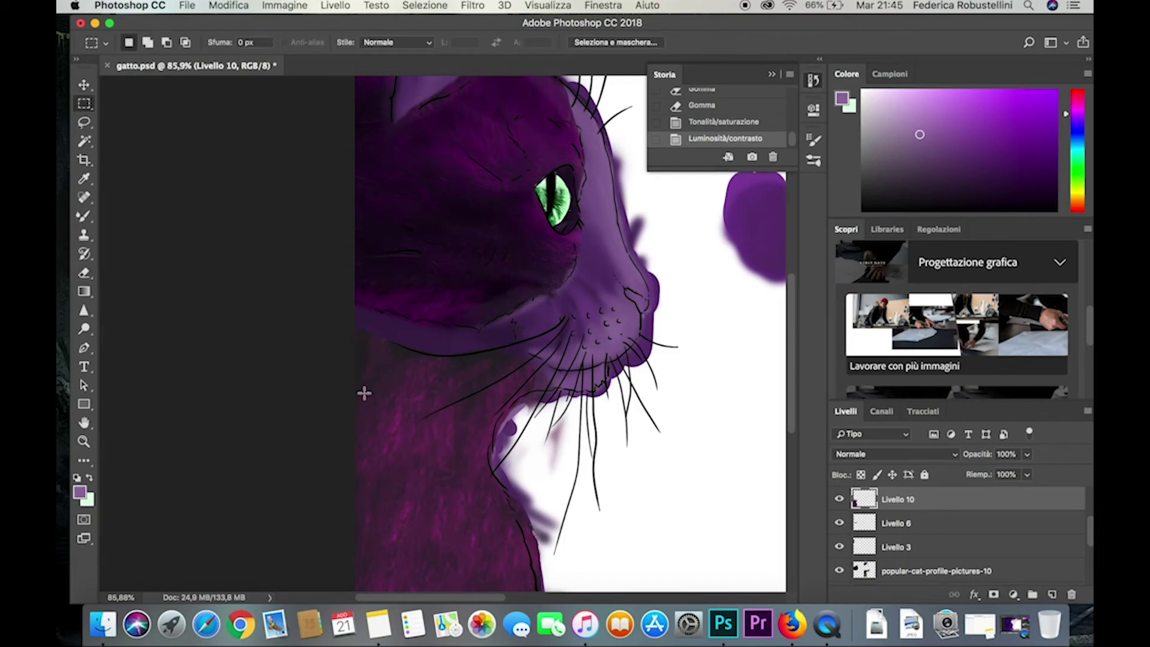
pyautogui.moveTo(364, 392); pyautogui.dragTo(488, 527)
pyautogui.press('super+x')
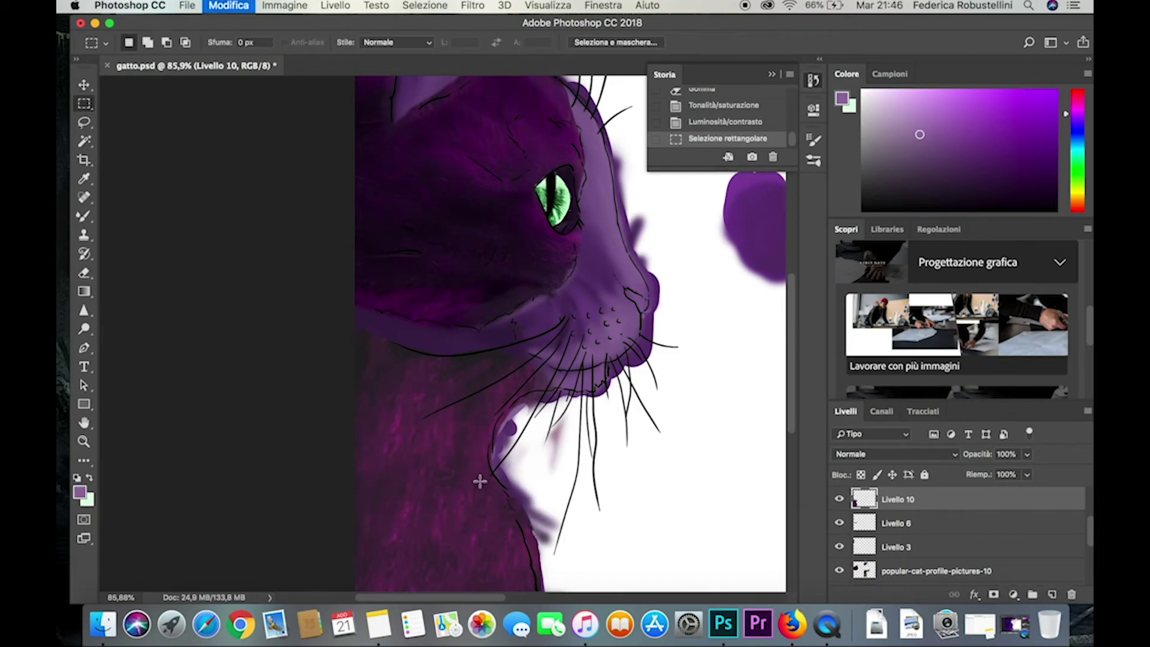
pyautogui.press('super+v')
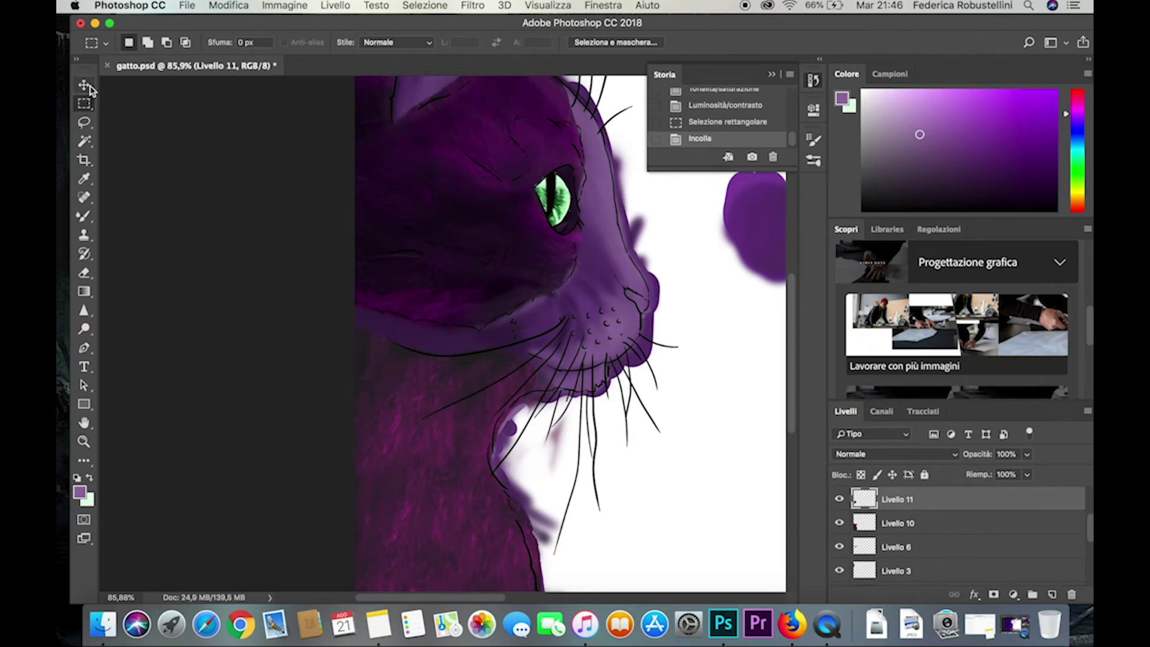
pyautogui.click(85, 86)
pyautogui.moveTo(377, 342); pyautogui.dragTo(422, 314)
# Reorder Livello 11 below colore pelo gatto and merge Livello 6 through colore pelo gatto.
pyautogui.moveTo(885, 502); pyautogui.dragTo(895, 577)
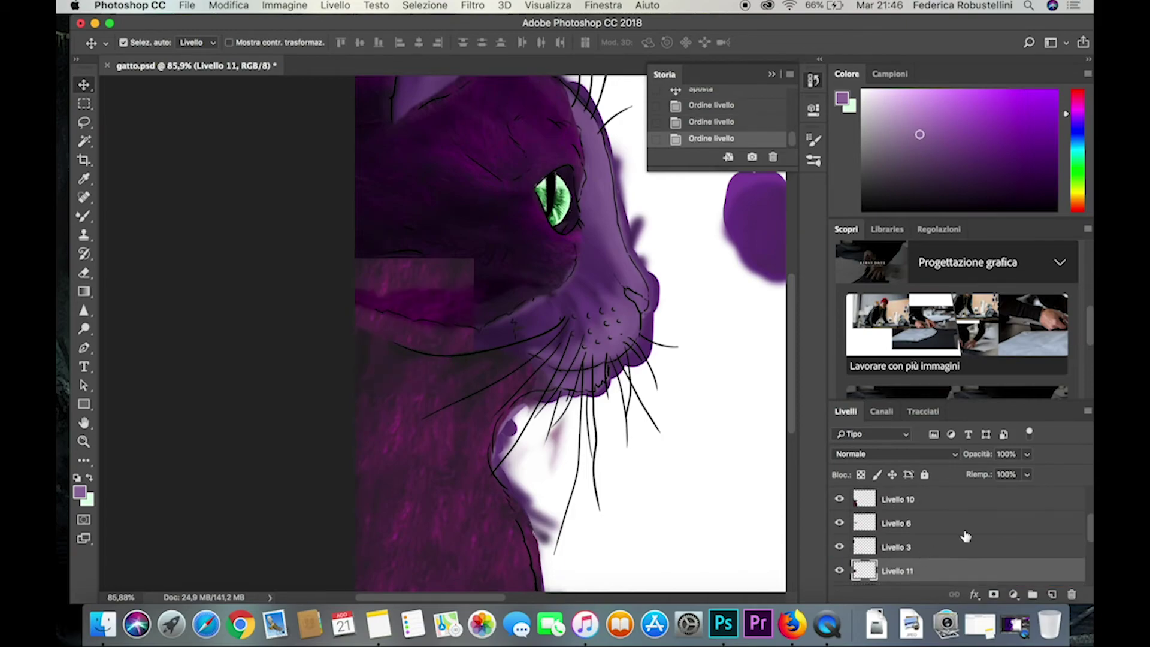
pyautogui.moveTo(1090, 527); pyautogui.dragTo(1090, 545)
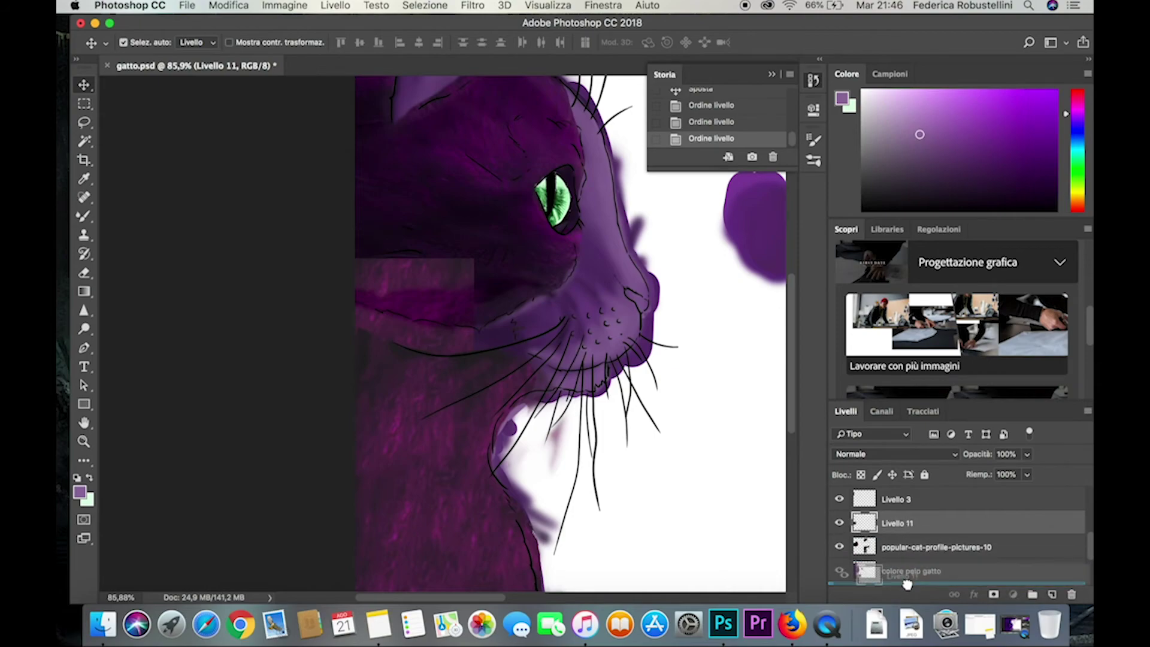
pyautogui.scroll(-1, 918, 554)
pyautogui.moveTo(923, 504); pyautogui.dragTo(926, 563)
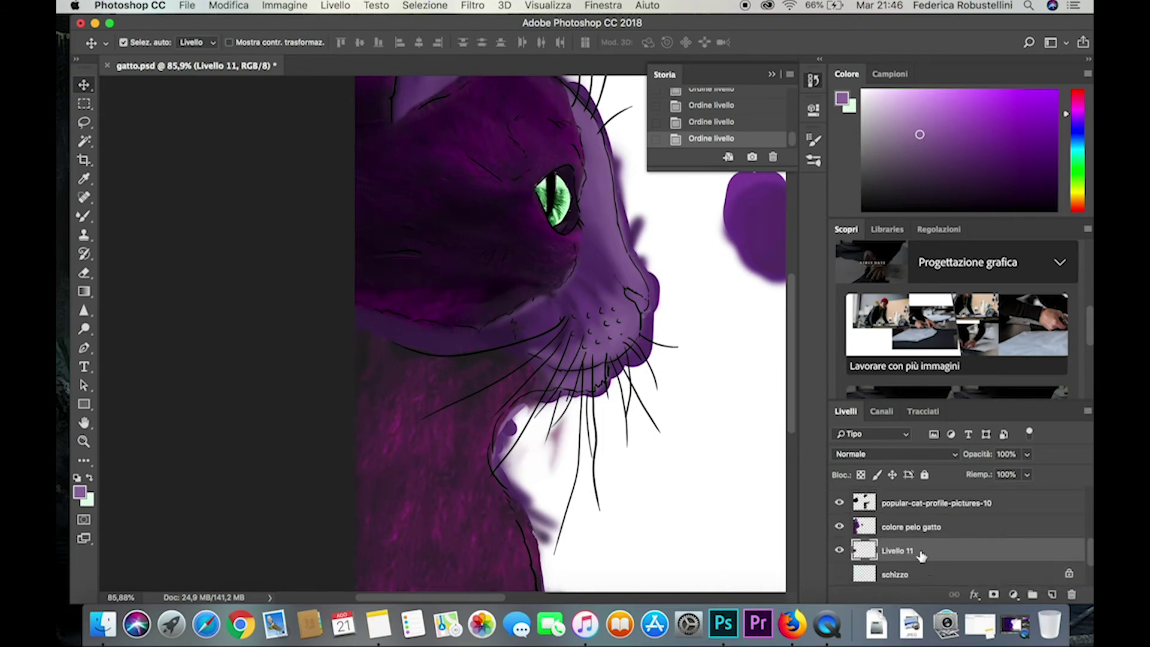
pyautogui.click(1042, 527)
pyautogui.moveTo(1091, 554); pyautogui.dragTo(1089, 541)
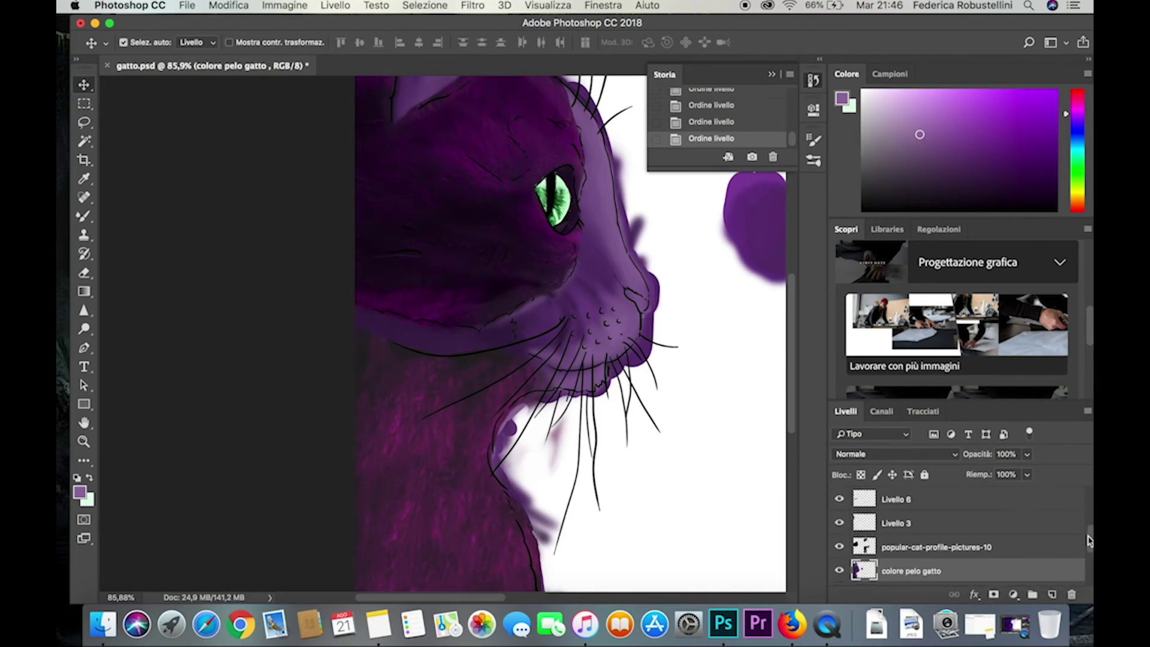
pyautogui.keyDown('shift'); pyautogui.click(907, 511); pyautogui.keyUp('shift')
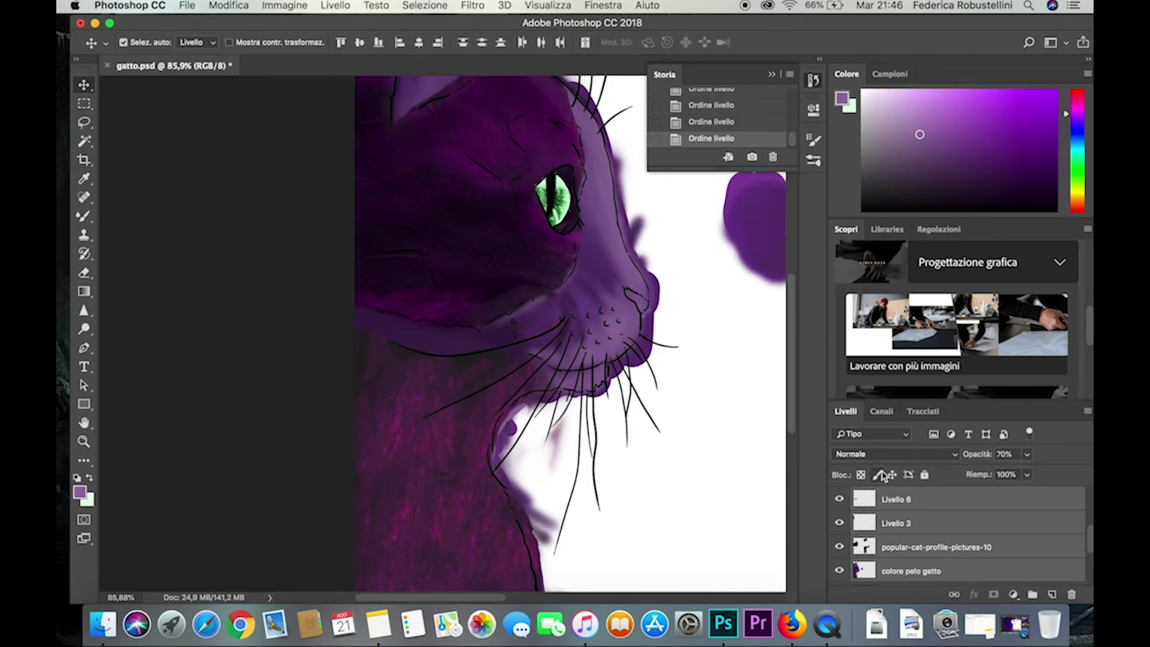
pyautogui.click(335, 6)
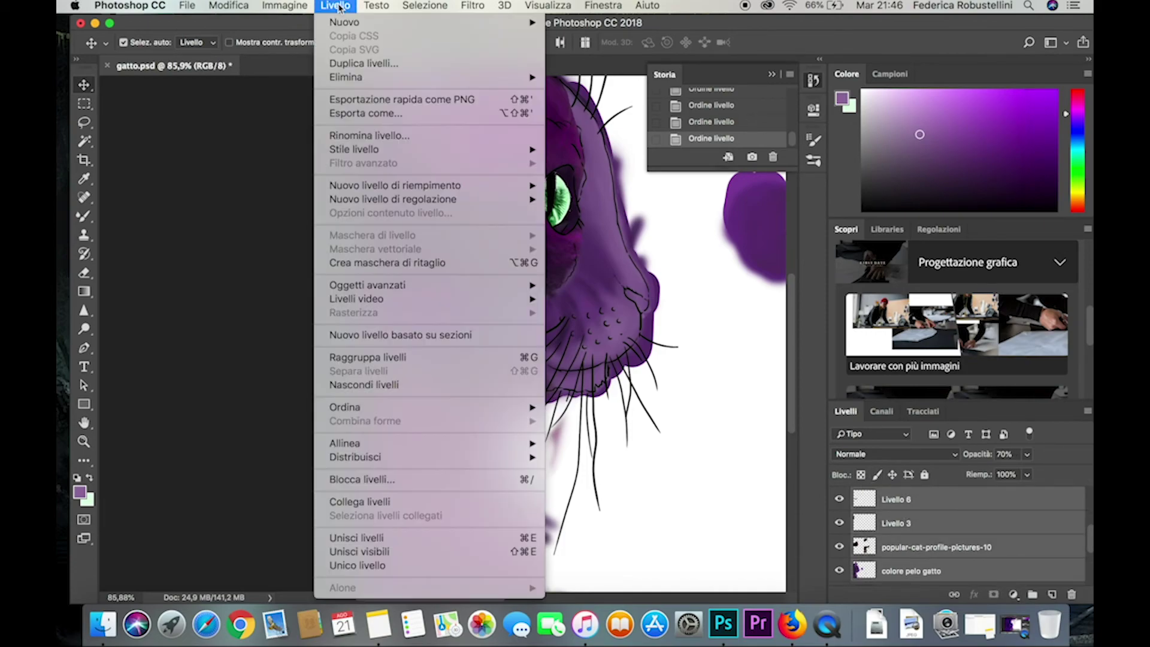
pyautogui.click(362, 543)
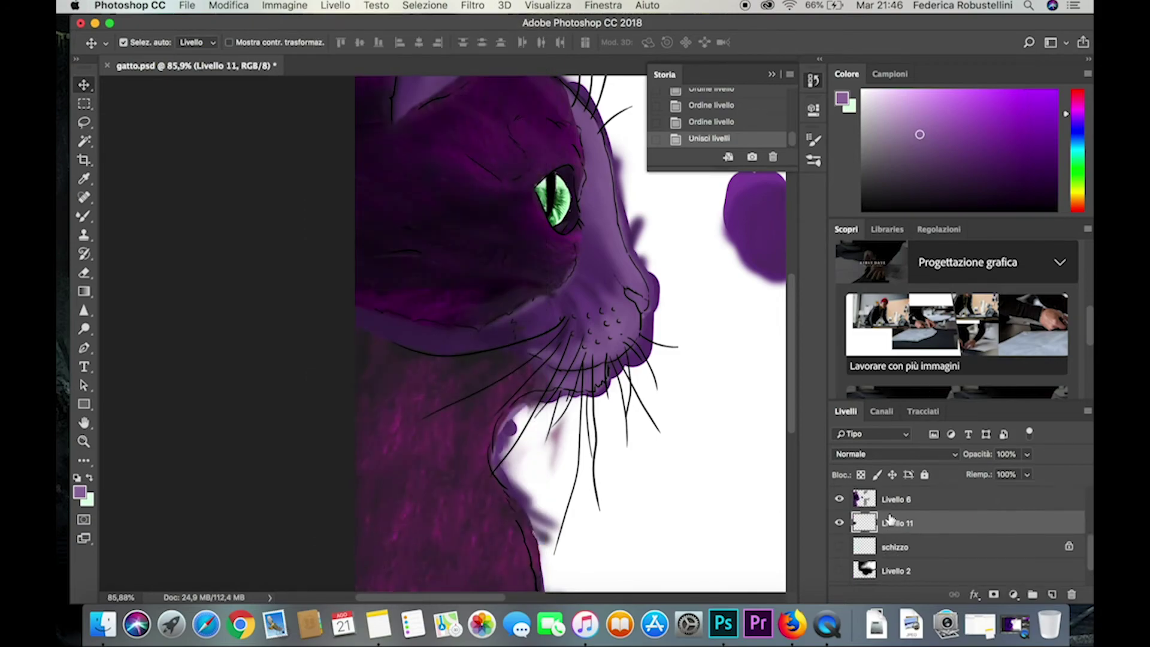
# Undo an accidental shift of the cat layer and drag Livello 11 above Livello 6.
pyautogui.moveTo(417, 335); pyautogui.dragTo(464, 346)
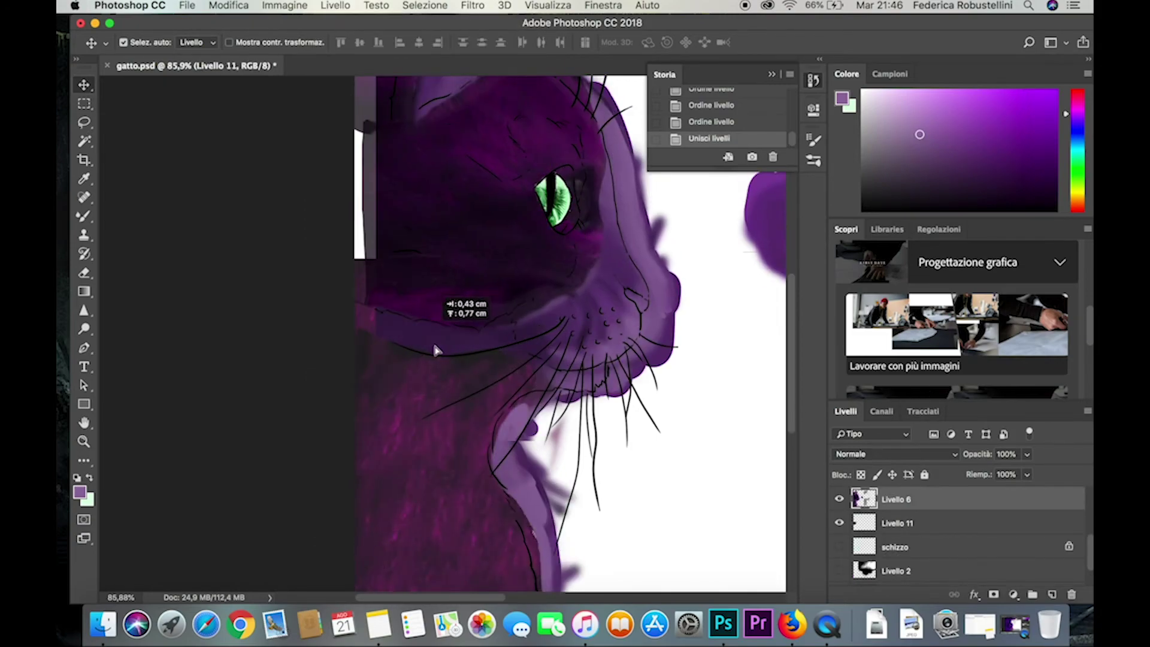
pyautogui.press('super+z')
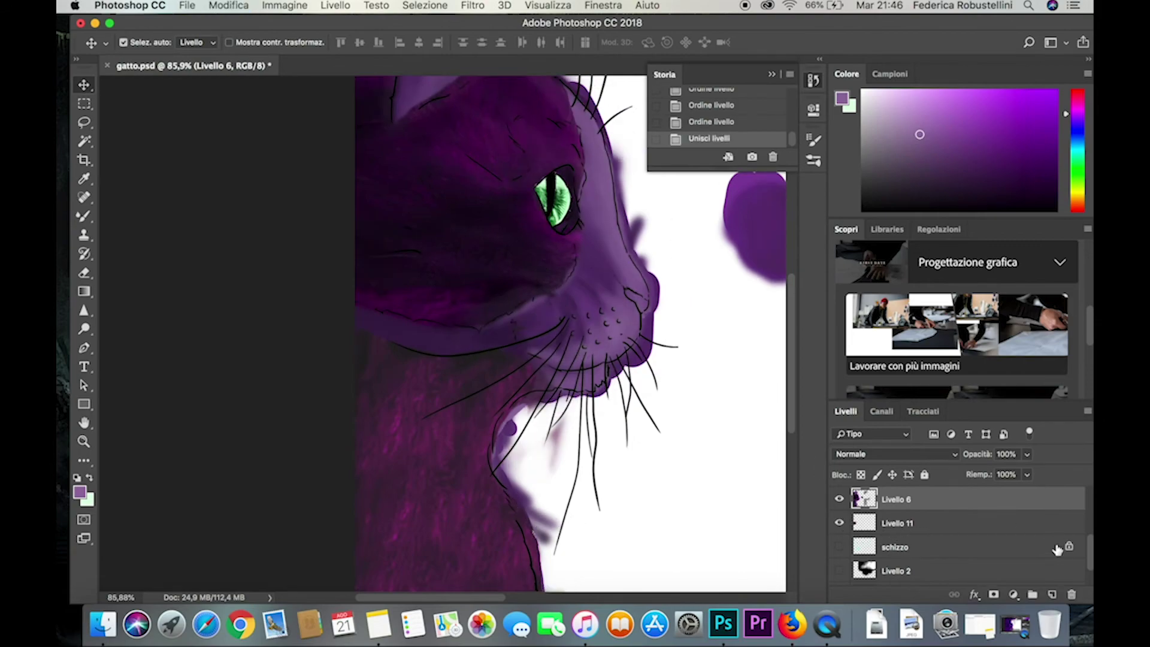
pyautogui.scroll(2, 1090, 539)
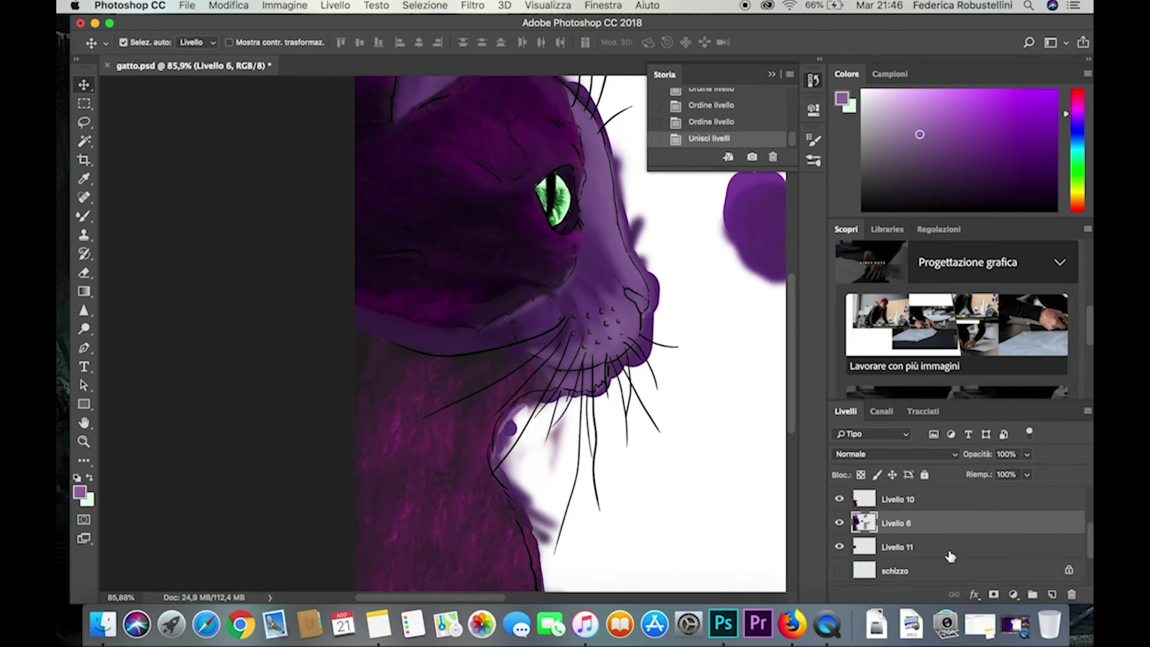
pyautogui.moveTo(950, 545); pyautogui.dragTo(931, 518)
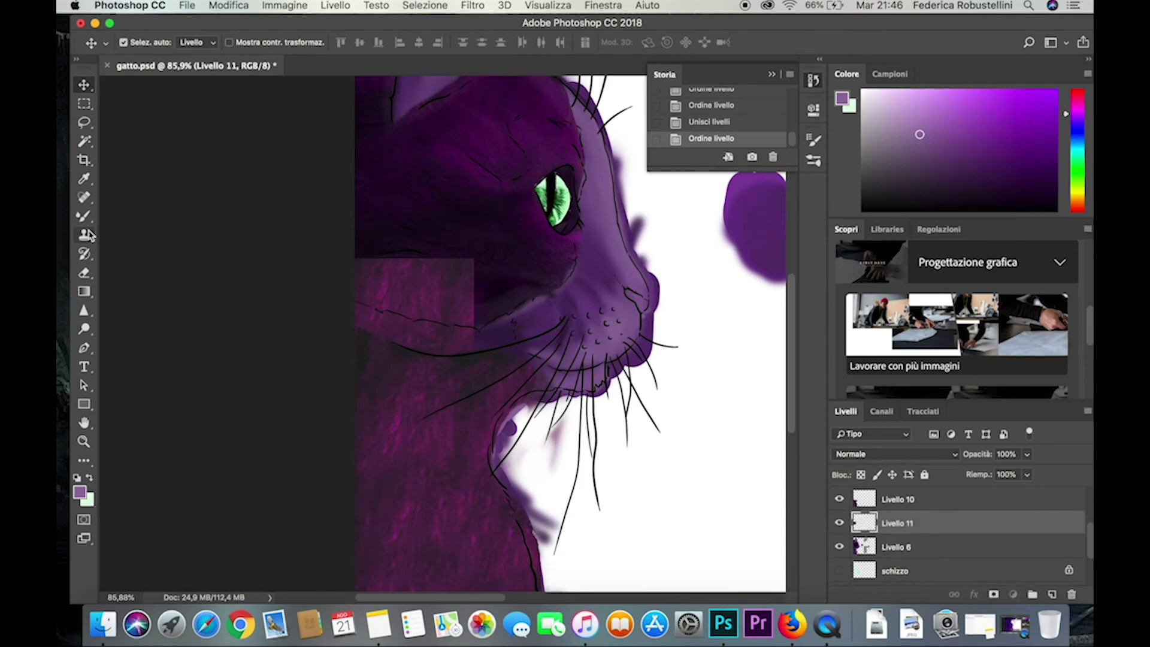
# Erase dark streaks and the hard jaw edge of the Livello 11 fur patch, zooming to check the face.
pyautogui.click(85, 273)
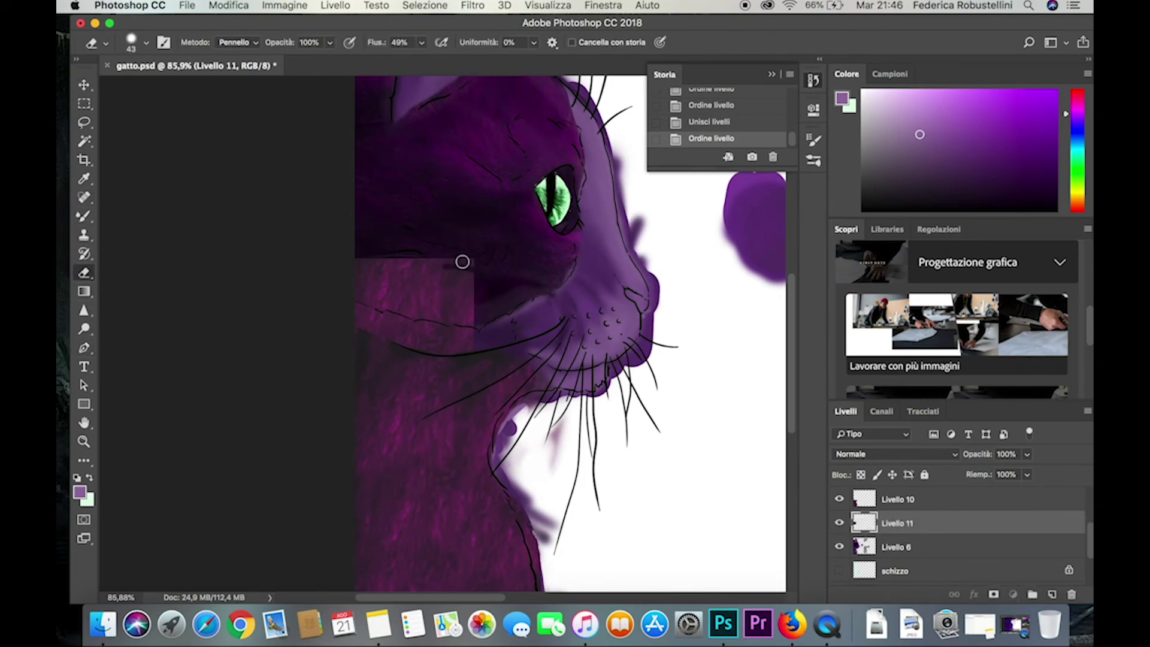
pyautogui.moveTo(462, 259)
pyautogui.mouseDown()
pyautogui.moveTo(467, 315)
pyautogui.moveTo(427, 314)
pyautogui.moveTo(525, 346)
pyautogui.mouseUp()
pyautogui.click(84, 441)
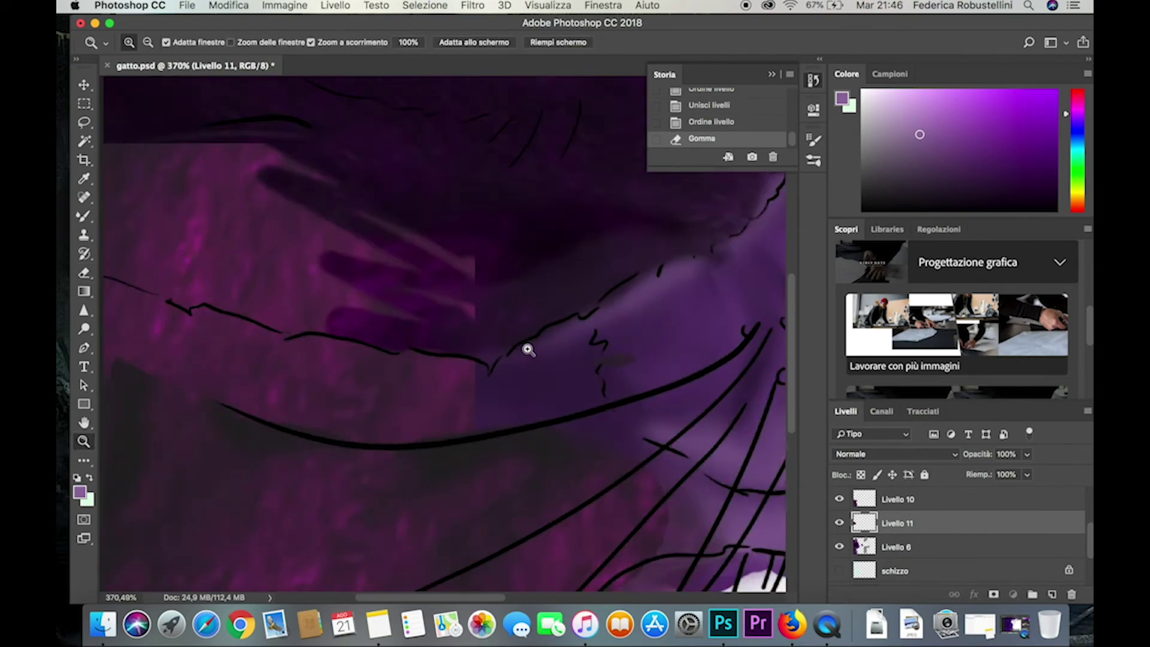
pyautogui.click(84, 273)
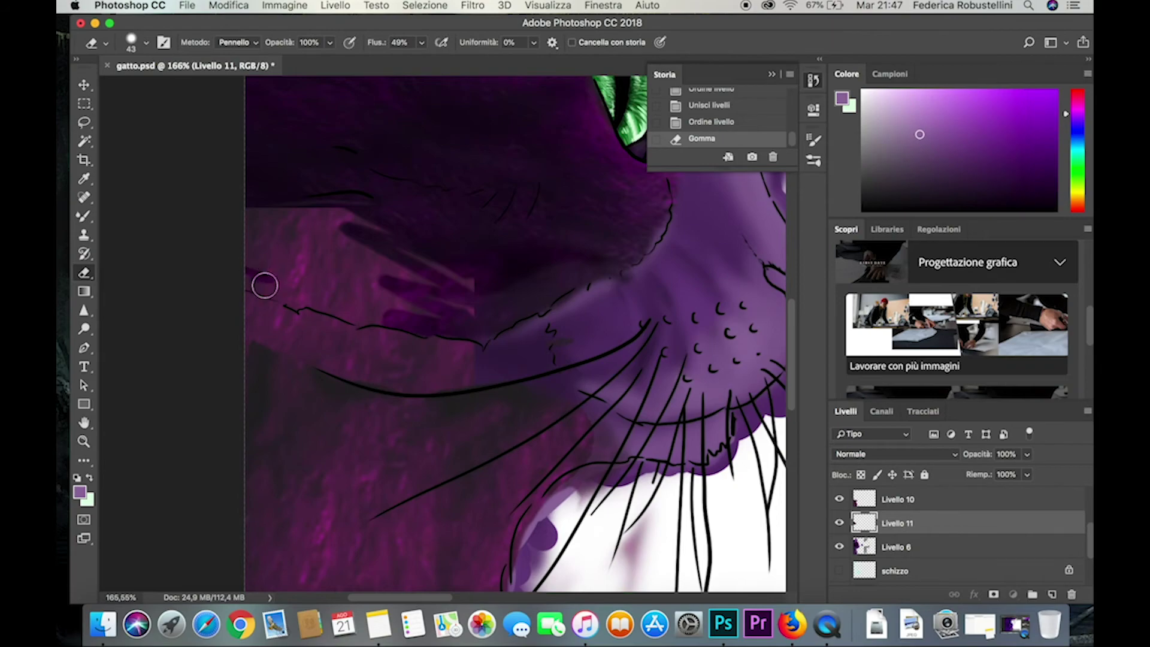
pyautogui.moveTo(262, 282)
pyautogui.mouseDown()
pyautogui.moveTo(298, 305)
pyautogui.moveTo(364, 250)
pyautogui.moveTo(369, 277)
pyautogui.moveTo(257, 282)
pyautogui.moveTo(357, 236)
pyautogui.moveTo(257, 188)
pyautogui.moveTo(260, 205)
pyautogui.mouseUp()
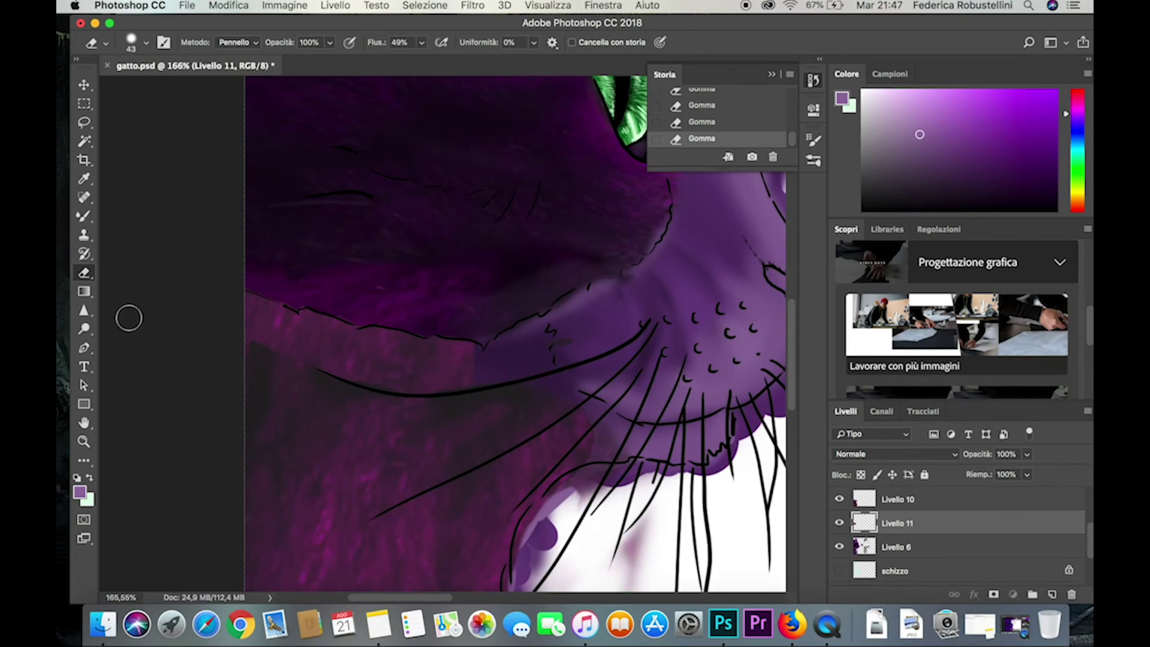
pyautogui.click(84, 441)
pyautogui.moveTo(329, 385)
pyautogui.mouseDown()
pyautogui.moveTo(269, 380)
pyautogui.moveTo(460, 491)
pyautogui.mouseUp()
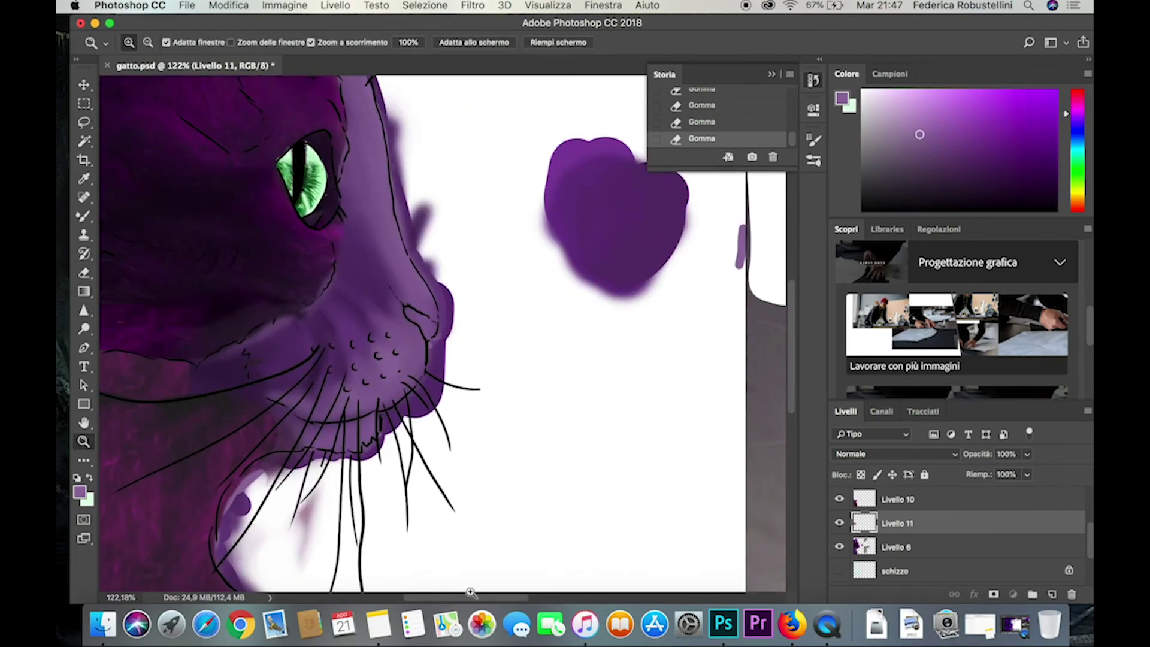
pyautogui.moveTo(471, 592); pyautogui.dragTo(436, 596)
pyautogui.moveTo(414, 442); pyautogui.dragTo(433, 442)
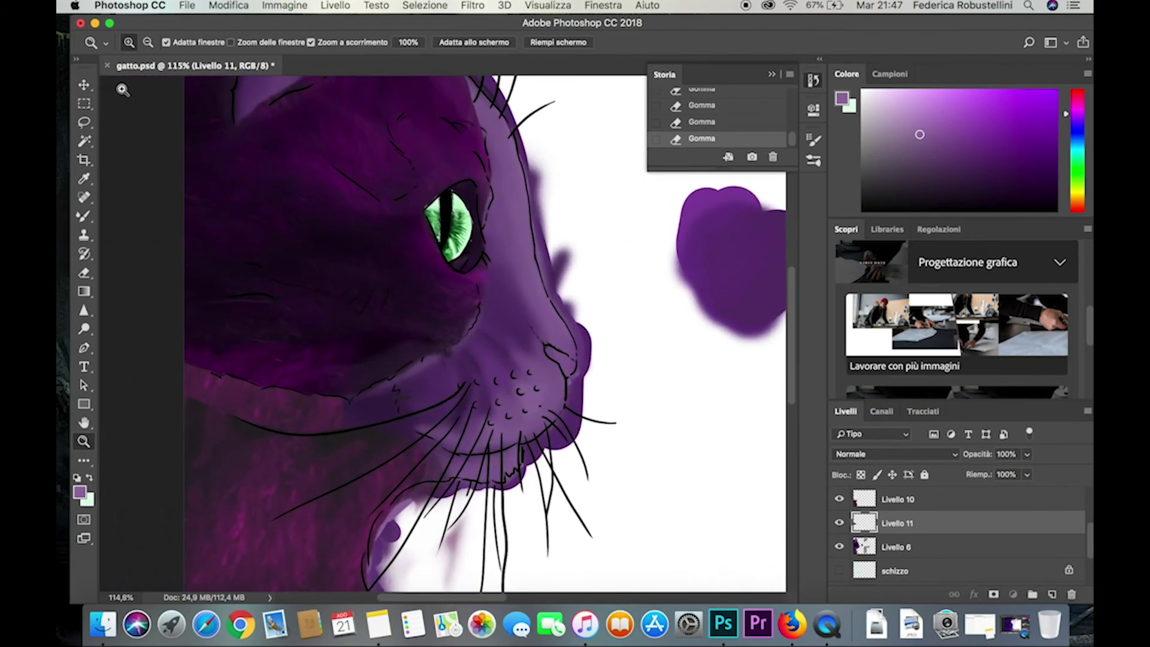
# Select Livello 10 and set the eraser to an 85 px soft brush at lower opacity.
pyautogui.click(870, 505)
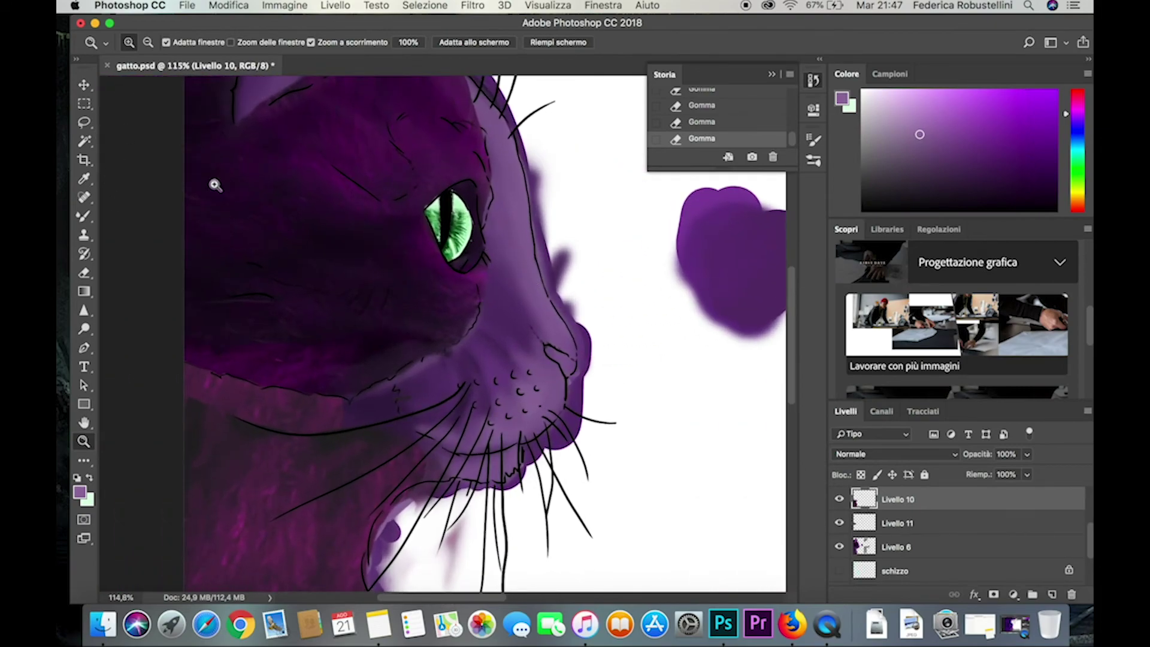
pyautogui.click(85, 273)
pyautogui.click(147, 43)
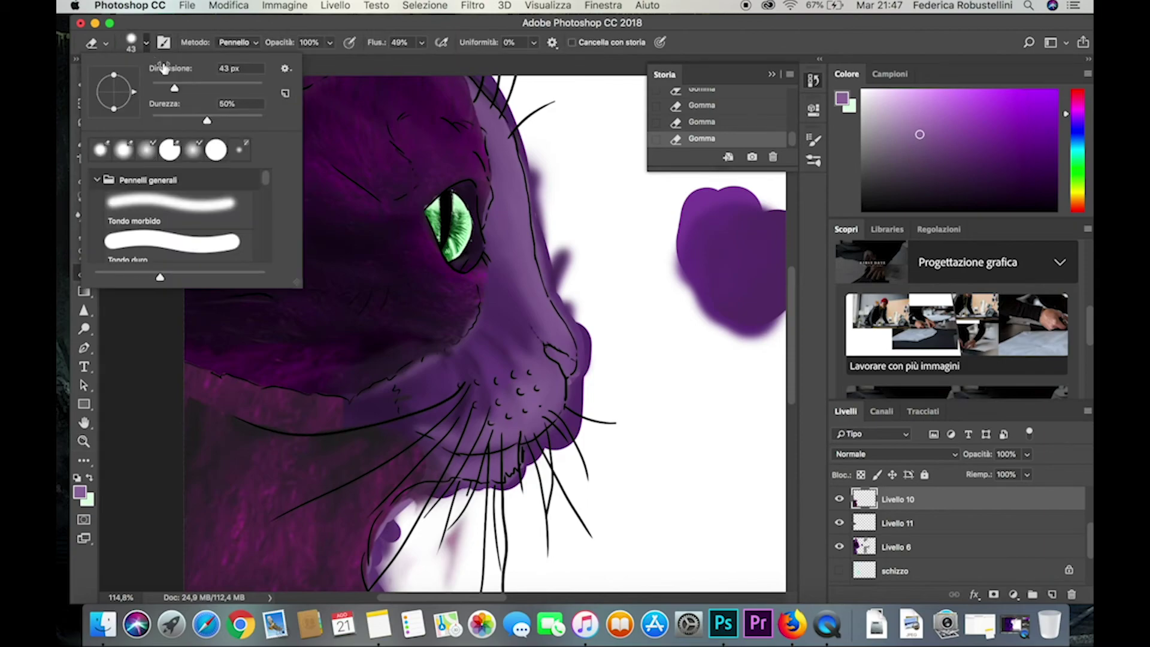
pyautogui.moveTo(193, 88); pyautogui.dragTo(202, 88)
pyautogui.click(192, 394)
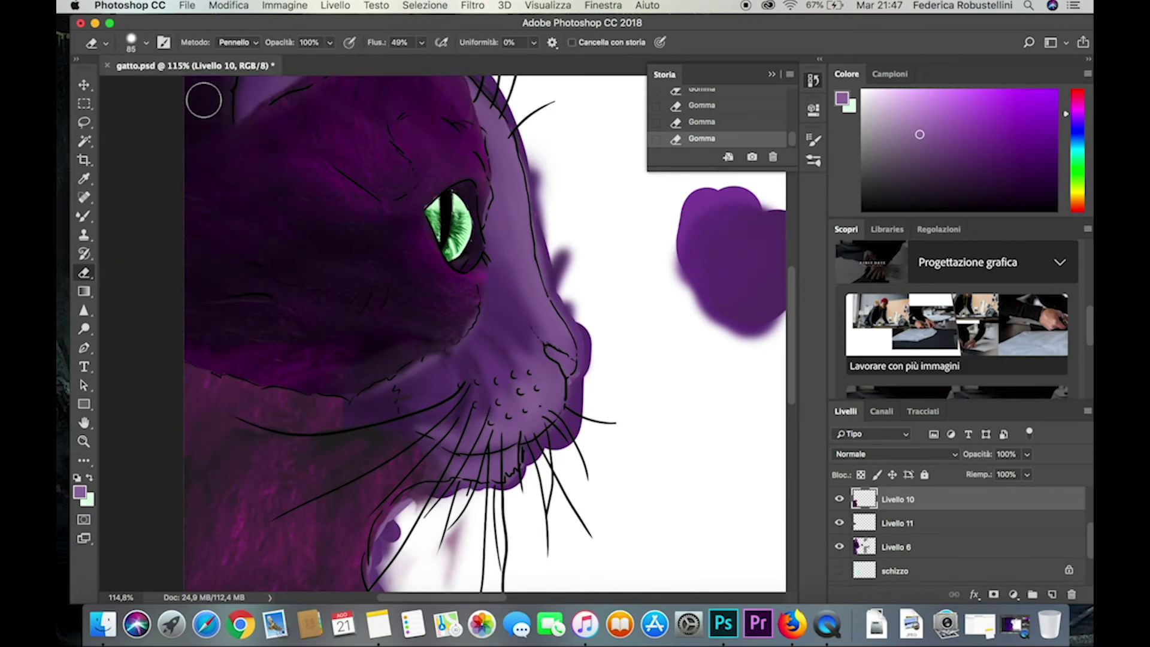
pyautogui.click(146, 43)
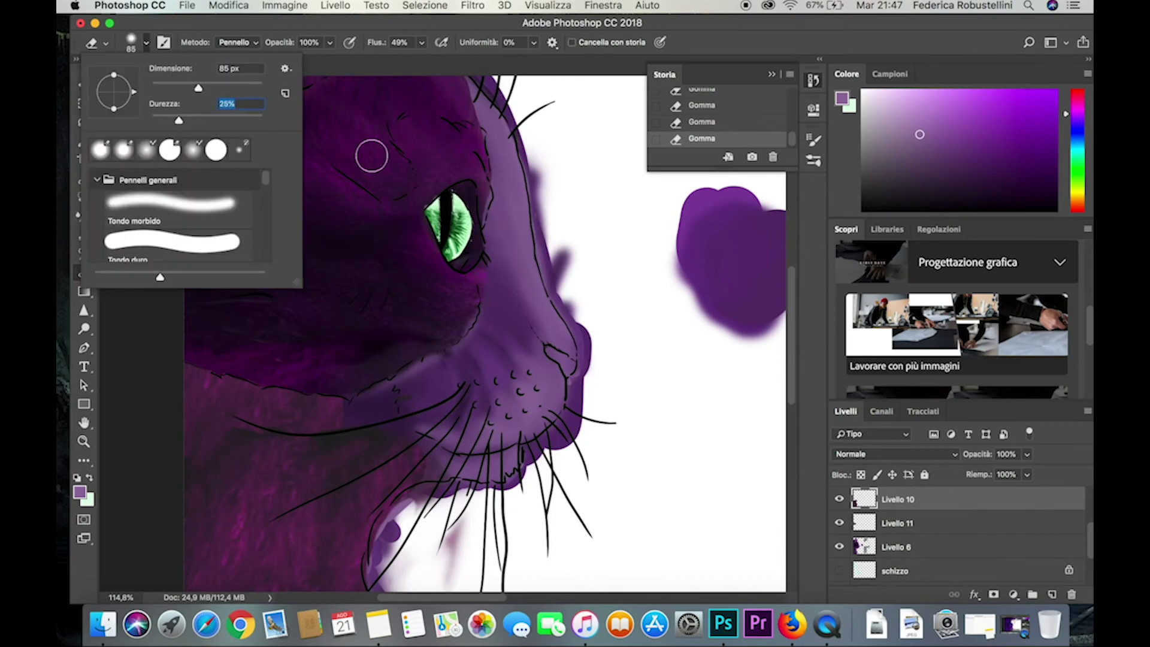
pyautogui.click(215, 431)
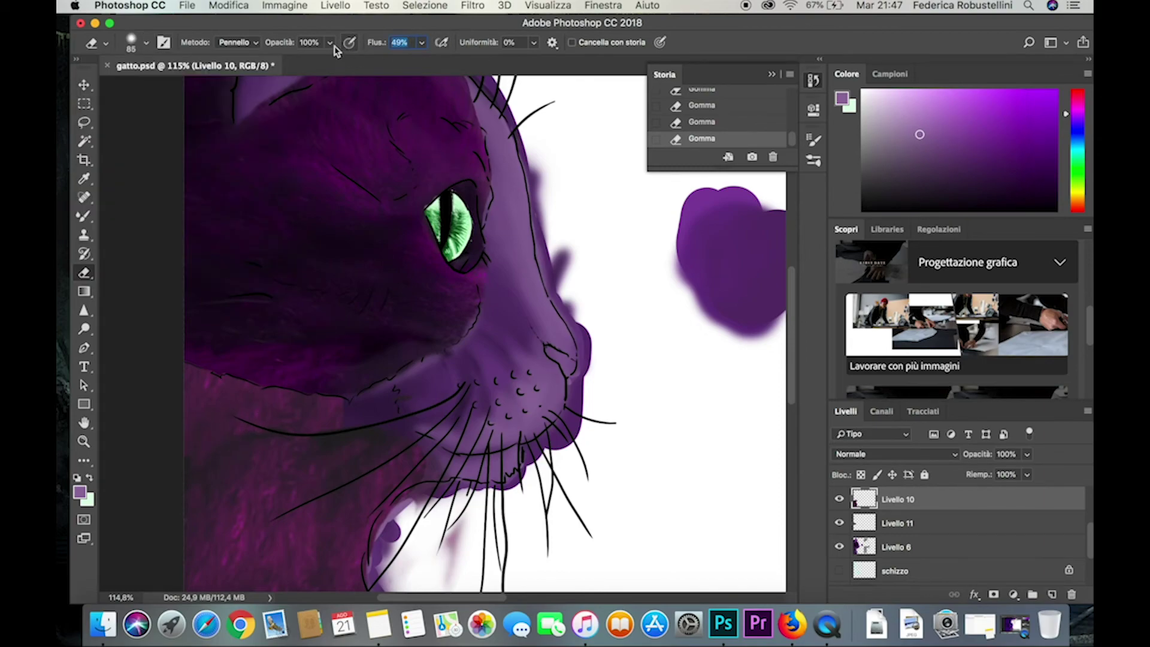
pyautogui.moveTo(329, 42)
pyautogui.mouseDown()
pyautogui.moveTo(300, 64)
pyautogui.moveTo(313, 64)
pyautogui.mouseUp()
# Paste the fur texture as Livello 12 over the lower cheek, below Livello 11, and soften its edges.
pyautogui.press('super+v')
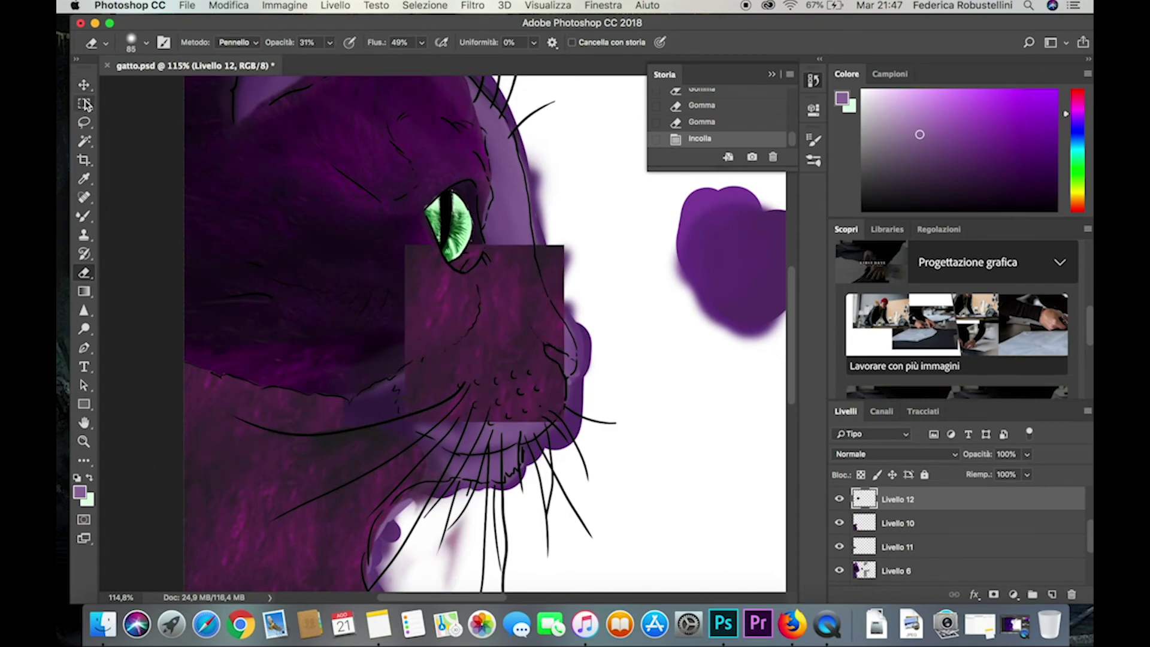
pyautogui.click(84, 88)
pyautogui.moveTo(499, 321); pyautogui.dragTo(431, 397)
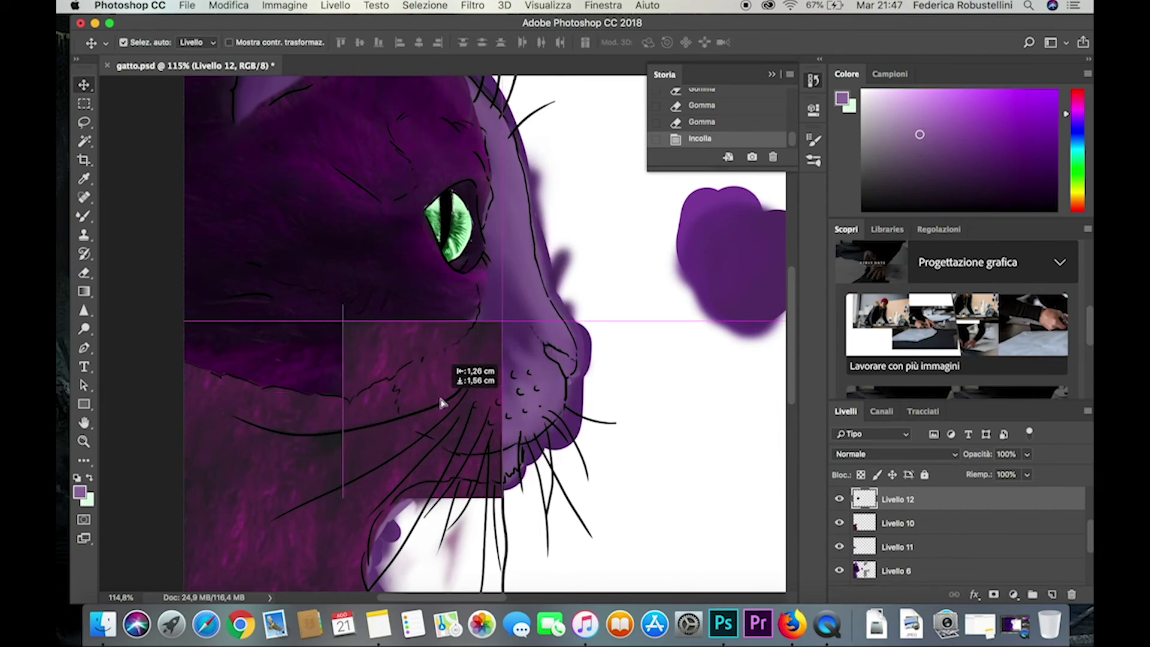
pyautogui.click(84, 273)
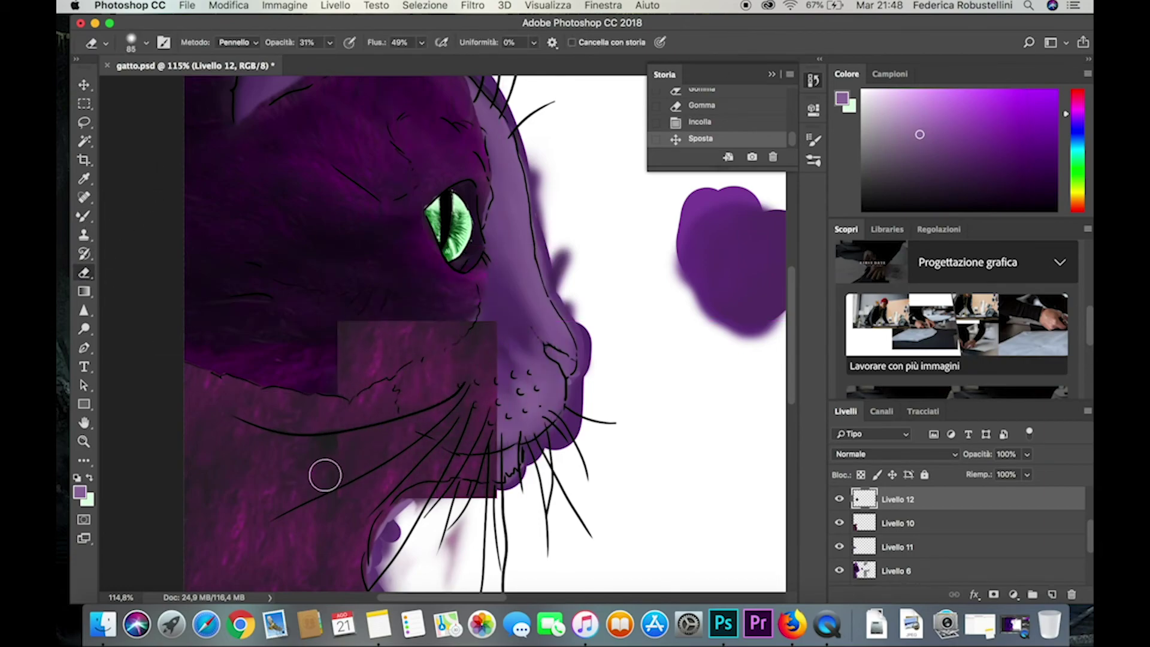
pyautogui.moveTo(329, 472); pyautogui.dragTo(392, 512)
pyautogui.moveTo(883, 502); pyautogui.dragTo(884, 556)
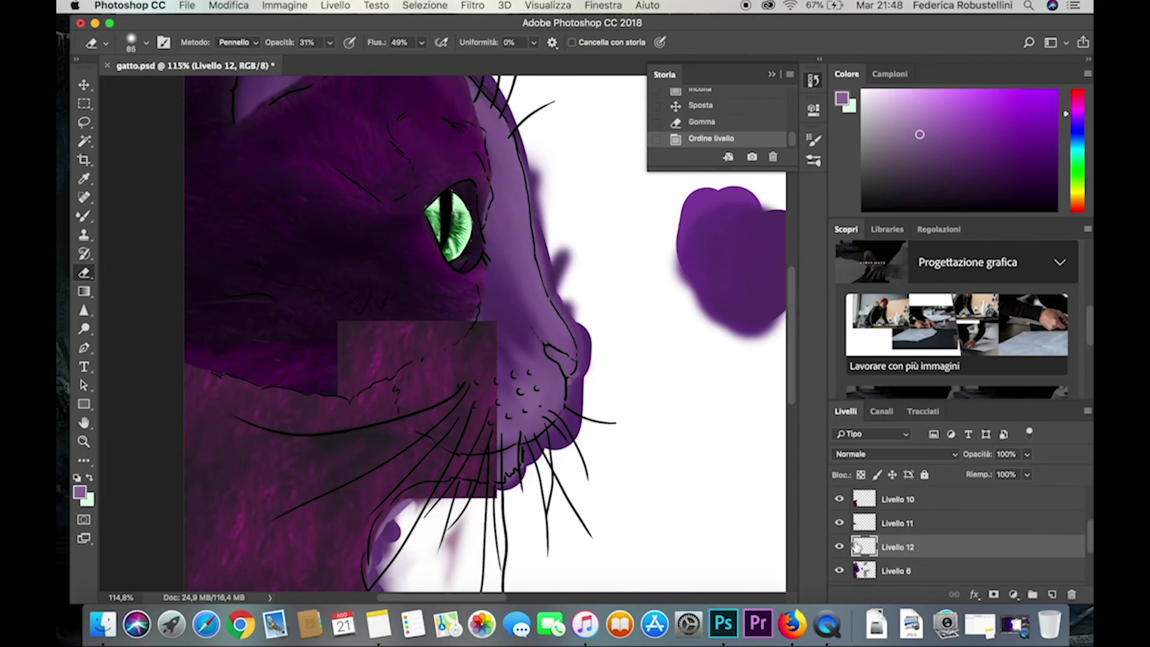
pyautogui.moveTo(419, 490)
pyautogui.mouseDown()
pyautogui.moveTo(473, 518)
pyautogui.moveTo(452, 336)
pyautogui.mouseUp()
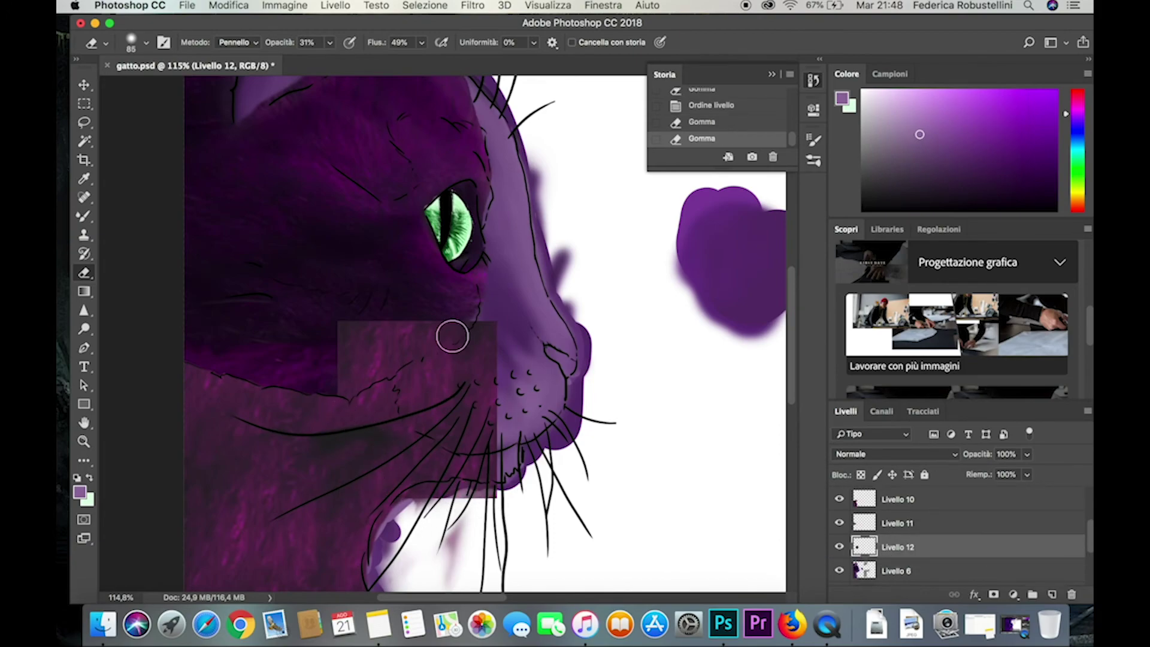
pyautogui.moveTo(383, 359); pyautogui.dragTo(349, 354)
# At 100% eraser opacity, erase the patch's hard top edge by the jaw and lower edge by the whiskers.
pyautogui.click(146, 43)
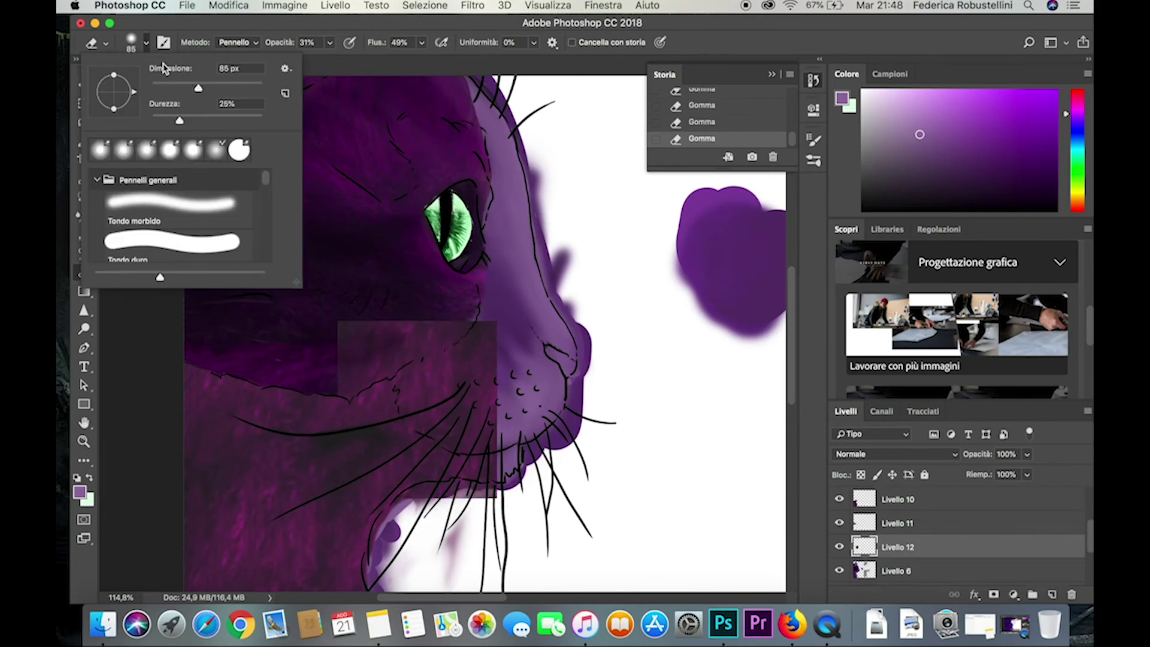
pyautogui.click(329, 46)
pyautogui.moveTo(347, 63); pyautogui.dragTo(416, 71)
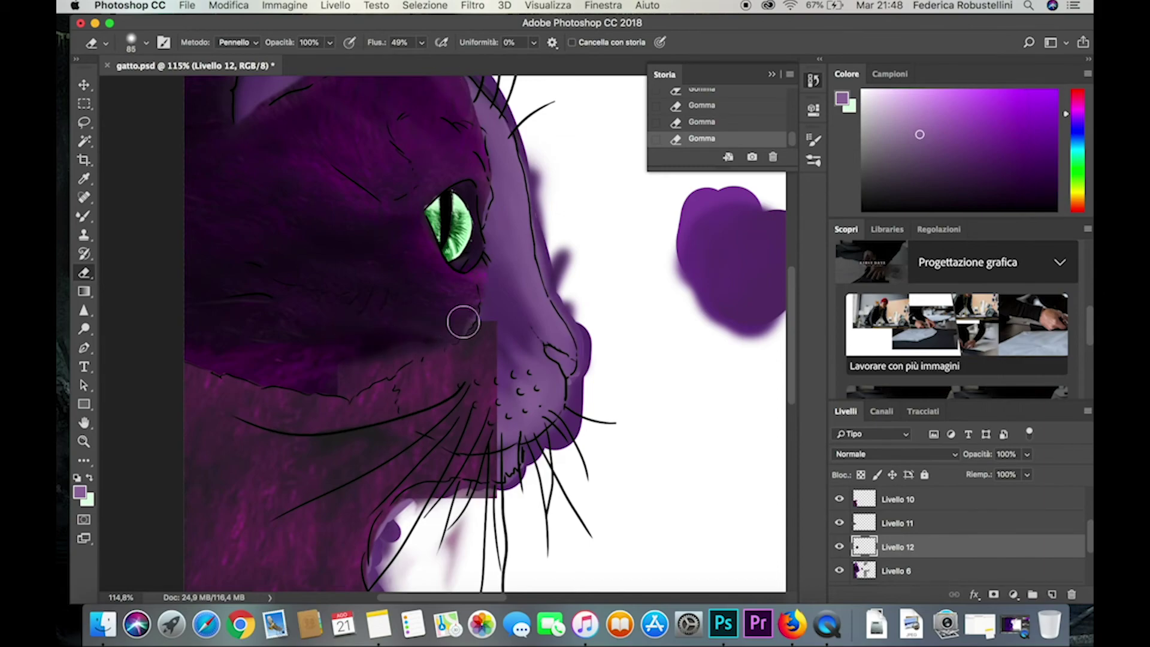
pyautogui.moveTo(463, 322)
pyautogui.mouseDown()
pyautogui.moveTo(347, 382)
pyautogui.moveTo(356, 388)
pyautogui.moveTo(367, 362)
pyautogui.moveTo(347, 377)
pyautogui.mouseUp()
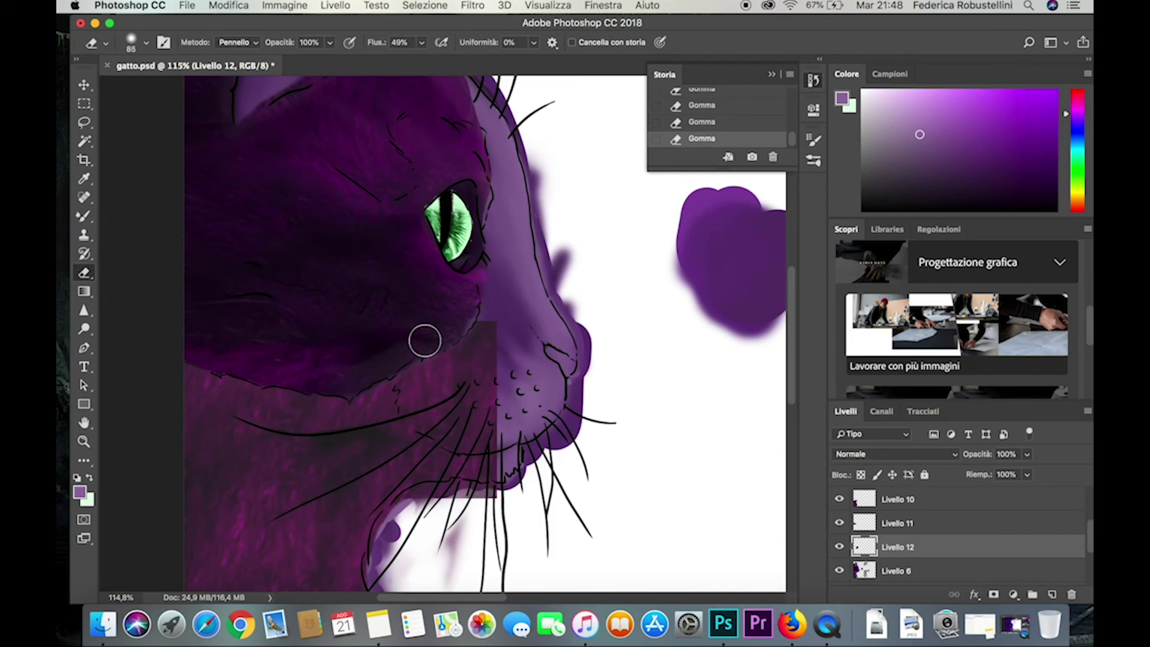
pyautogui.moveTo(440, 506); pyautogui.dragTo(473, 494)
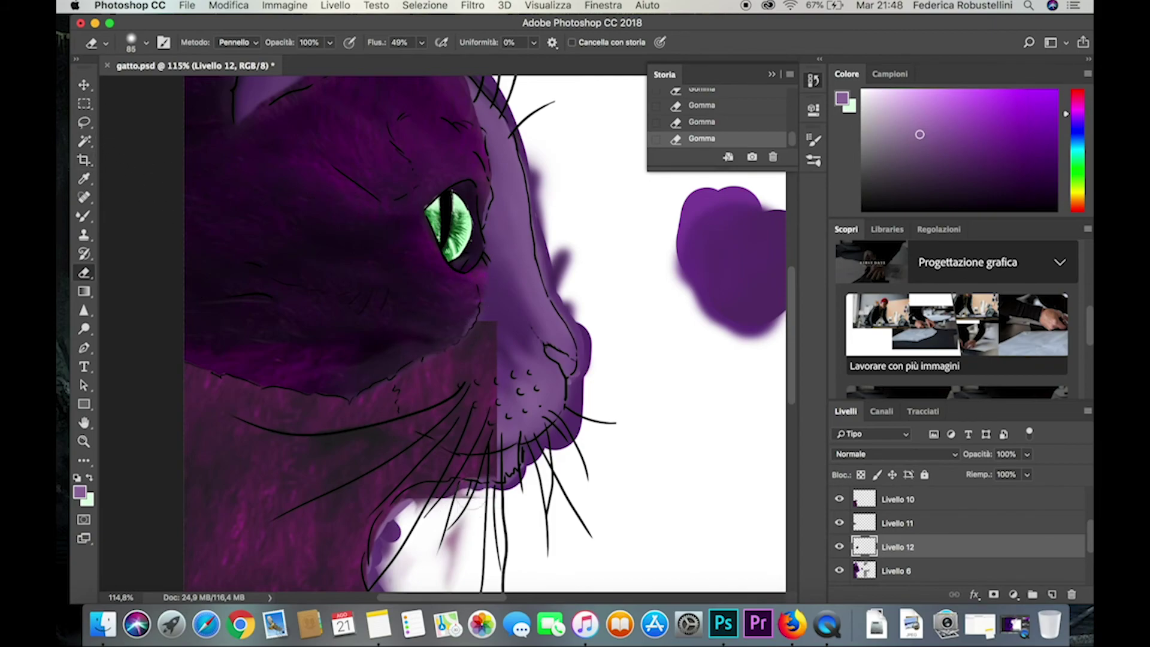
# Shift the main cat layers to the right, then undo the move.
pyautogui.press('z')
pyautogui.keyDown('super'); pyautogui.click(289, 480); pyautogui.keyUp('super')
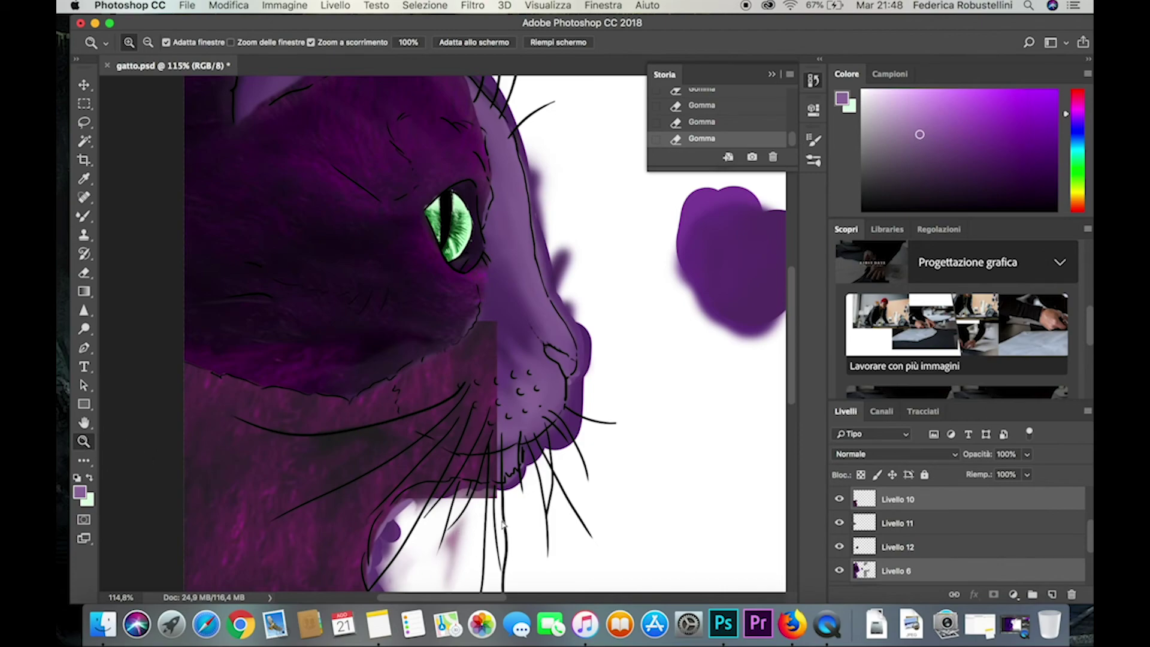
pyautogui.moveTo(504, 523); pyautogui.dragTo(539, 523)
pyautogui.press('super+z')
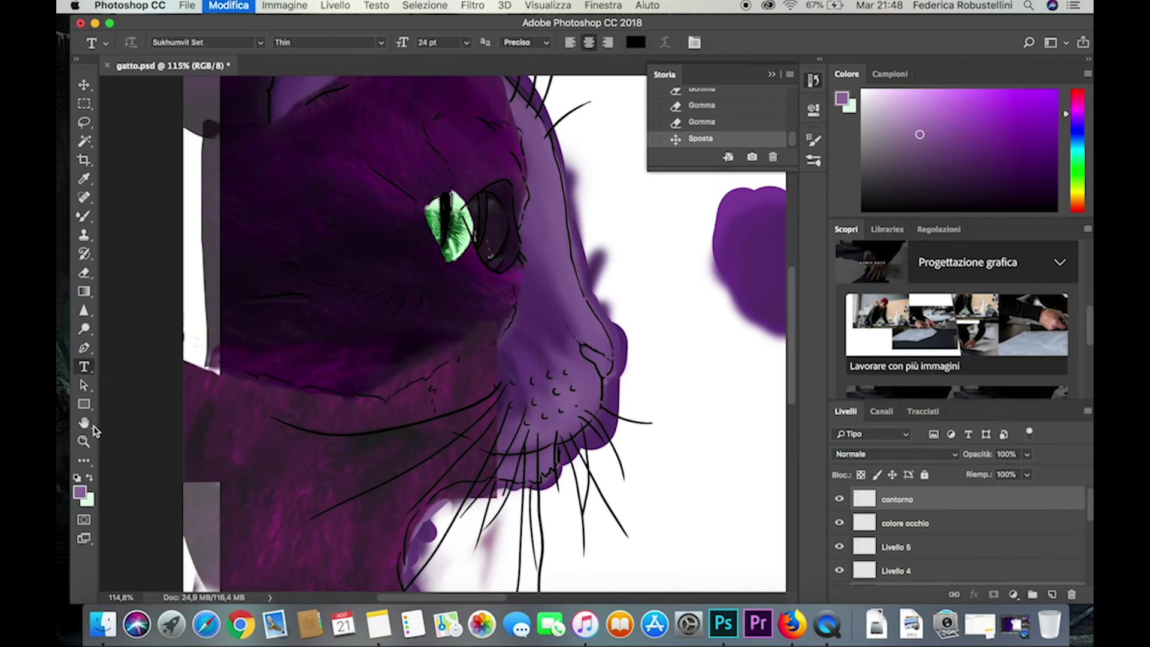
# Zoom in on the muzzle and shrink the eraser to 48 px, dismissing a no-layer-selected alert.
pyautogui.click(462, 514)
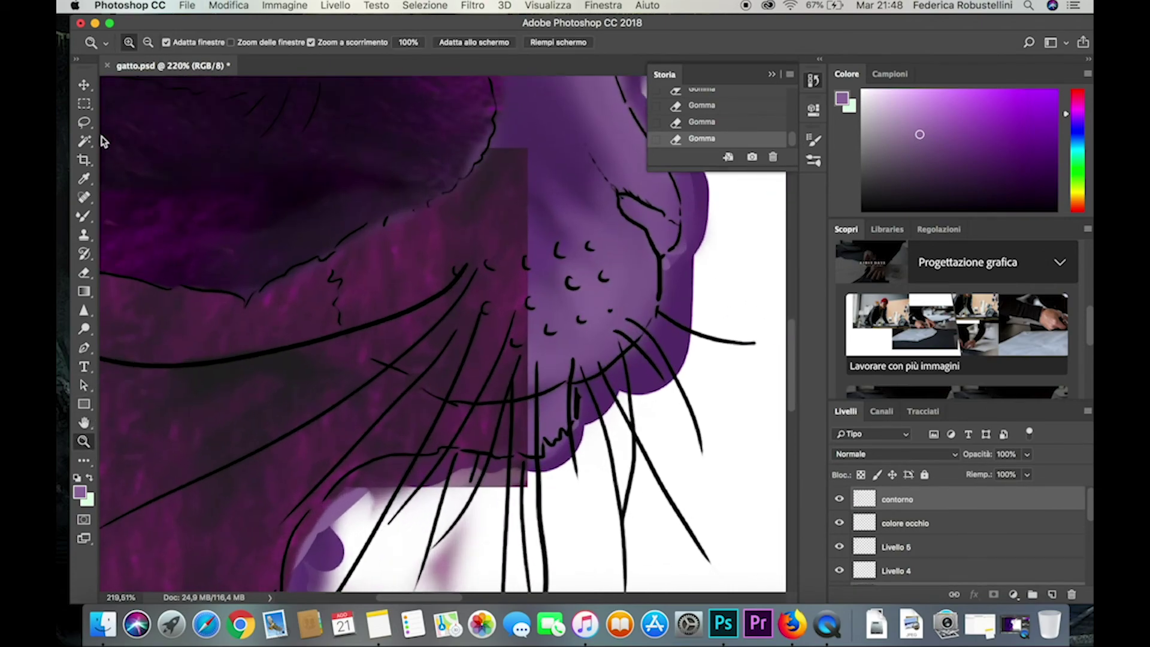
pyautogui.press('e')
pyautogui.click(146, 43)
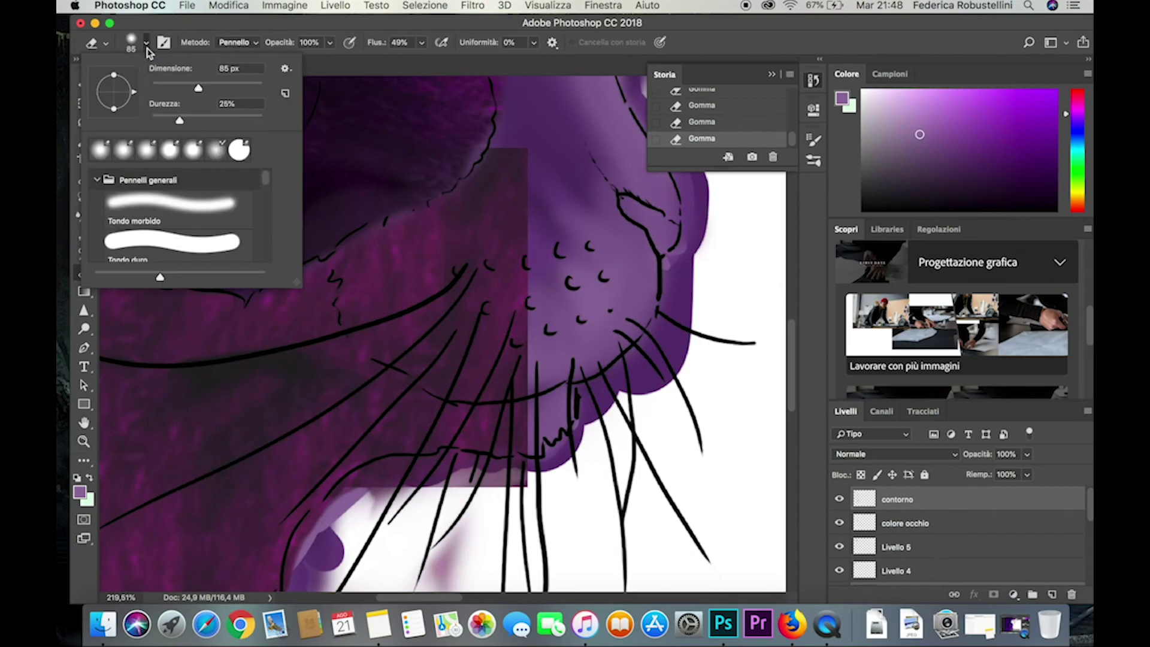
pyautogui.click(175, 88)
pyautogui.click(415, 490)
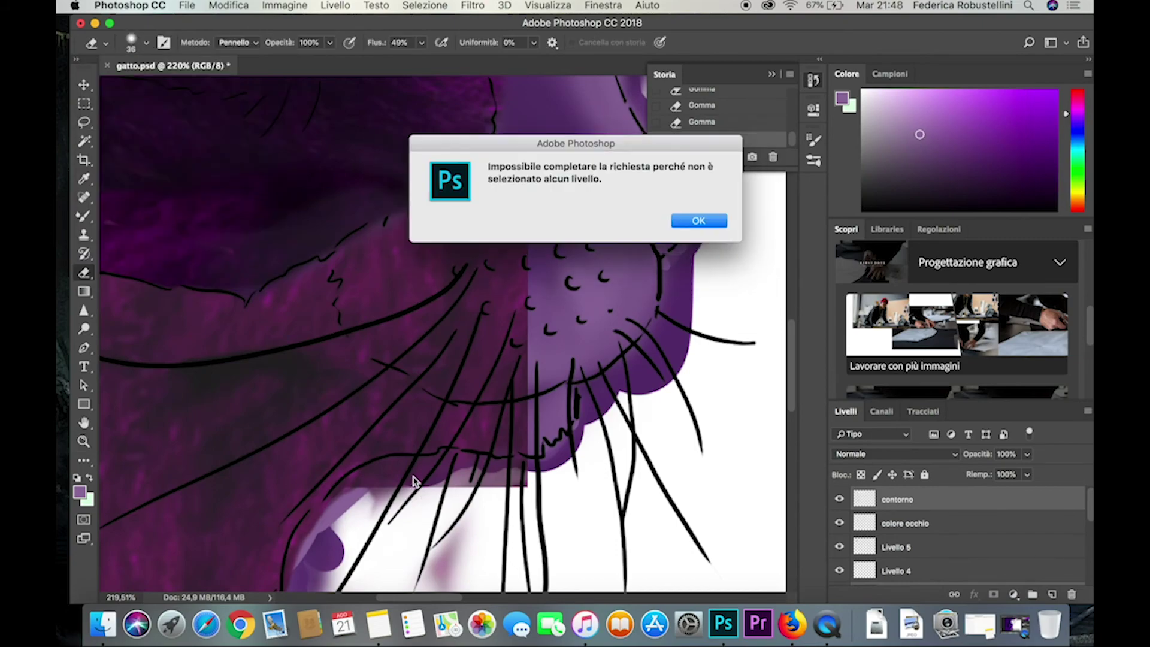
pyautogui.click(699, 221)
# Select the Livello 12 fur layer and erase purple near the patch's lower edge.
pyautogui.moveTo(1089, 505); pyautogui.dragTo(1090, 530)
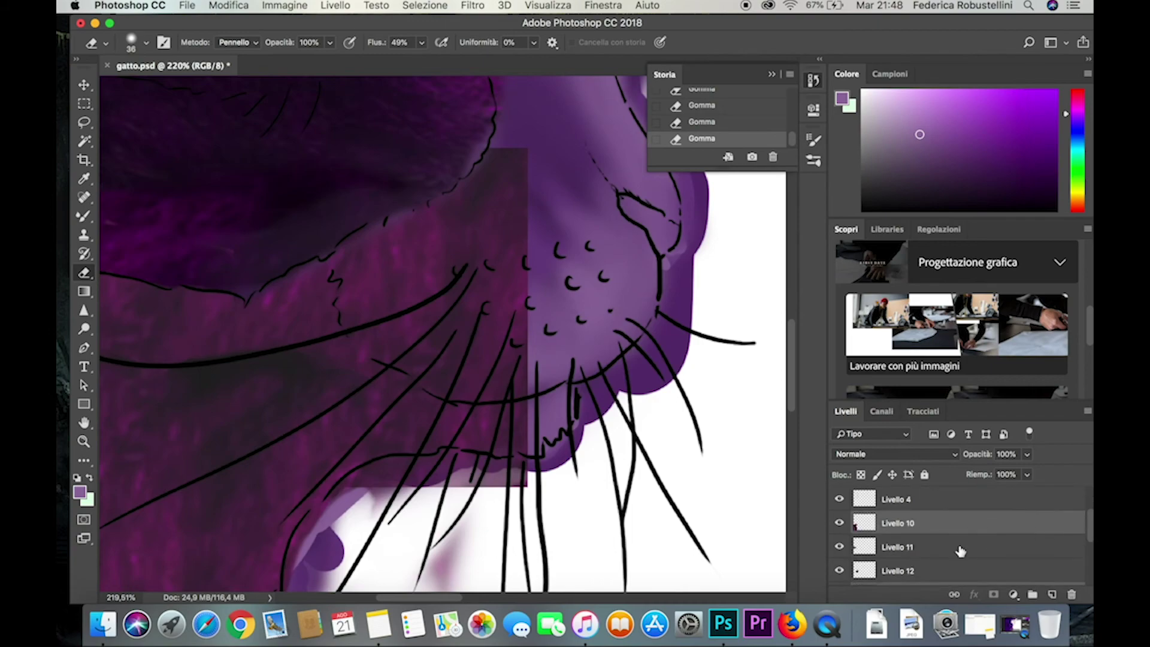
pyautogui.click(909, 573)
pyautogui.click(1083, 524)
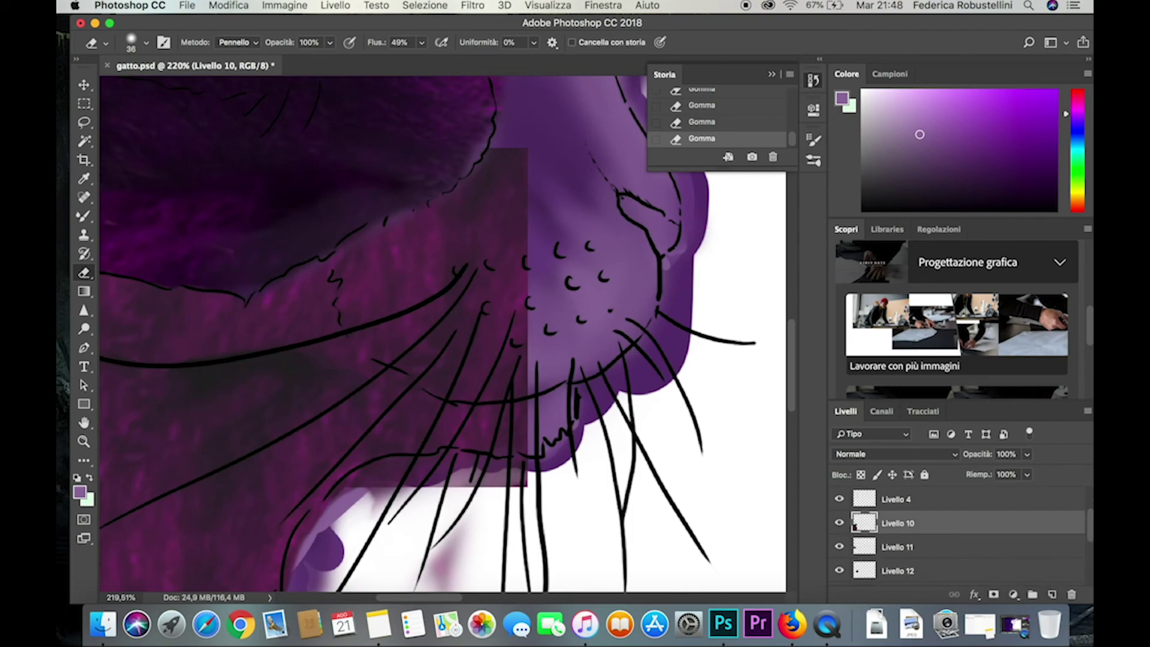
pyautogui.moveTo(1091, 541); pyautogui.dragTo(1090, 554)
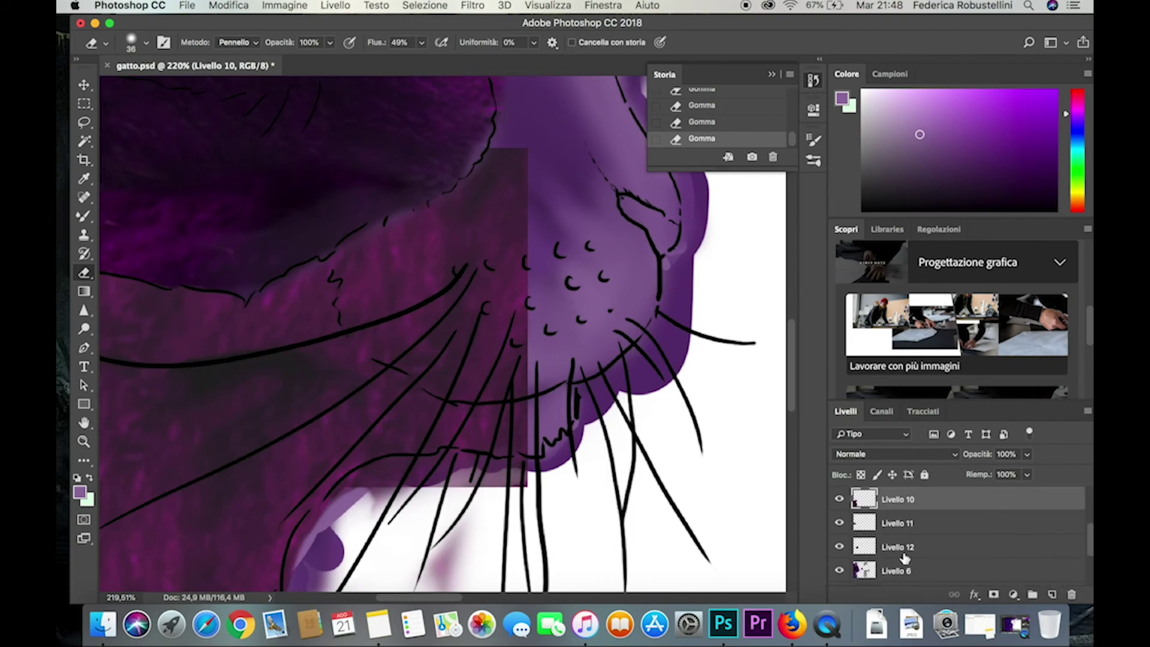
pyautogui.click(898, 547)
pyautogui.moveTo(509, 480)
pyautogui.mouseDown()
pyautogui.moveTo(428, 466)
pyautogui.moveTo(500, 479)
pyautogui.mouseUp()
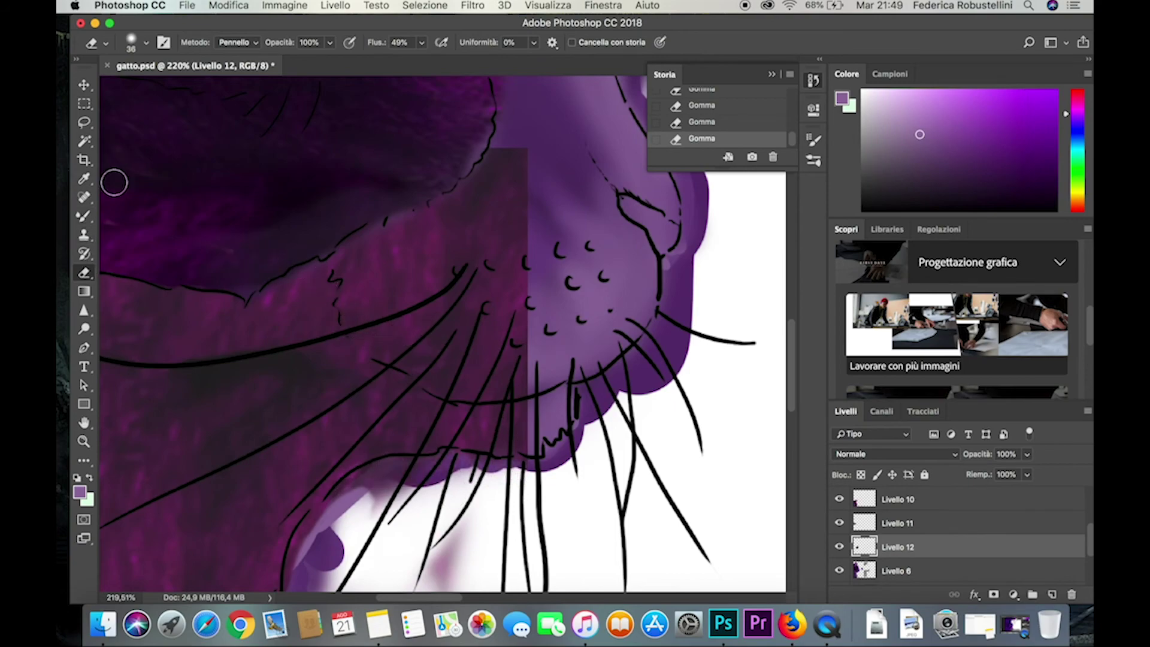
# Soften the patch's hard edge down the muzzle with a 92 px eraser at about 51% opacity.
pyautogui.click(330, 45)
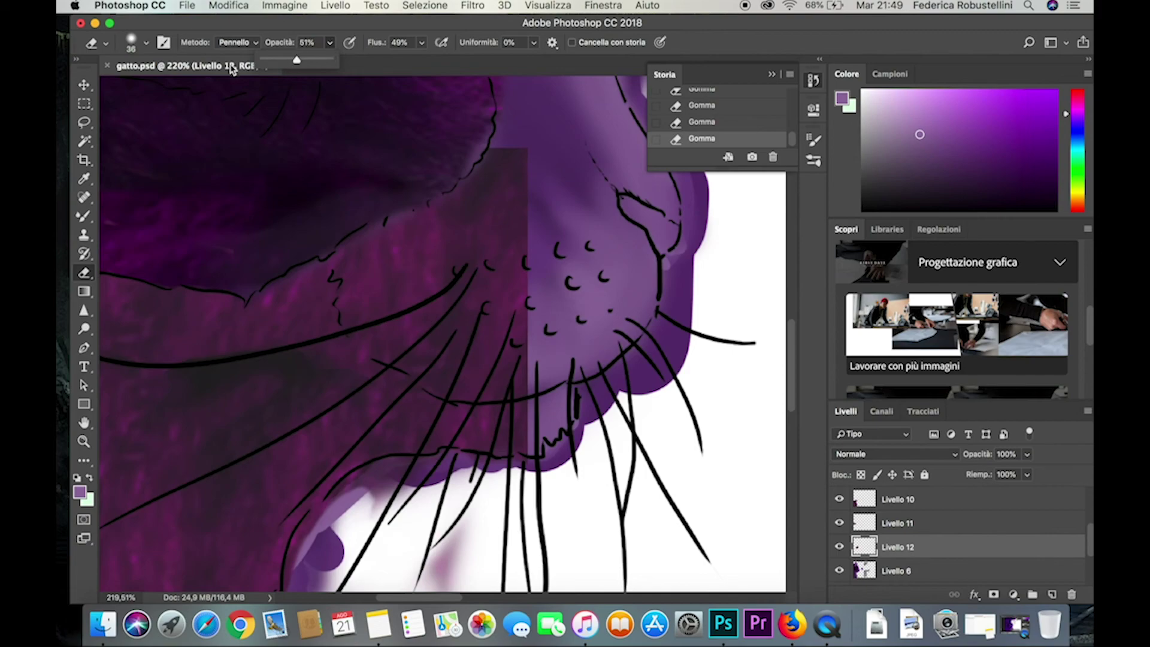
pyautogui.click(146, 43)
pyautogui.press('Return')
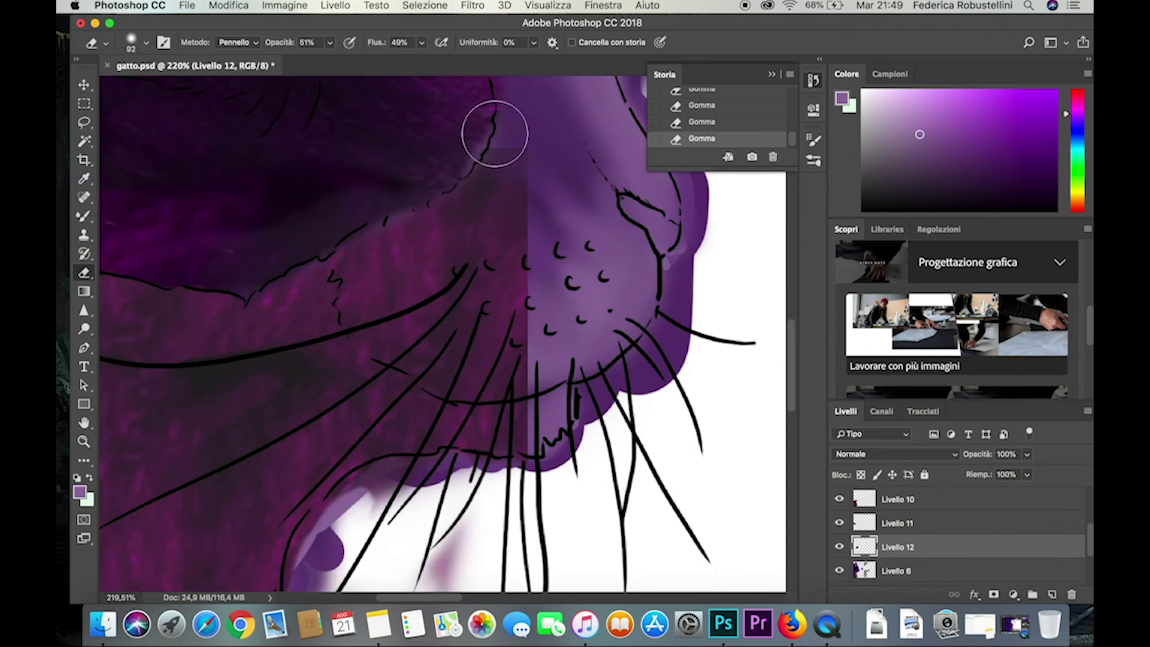
pyautogui.moveTo(530, 185); pyautogui.dragTo(563, 461)
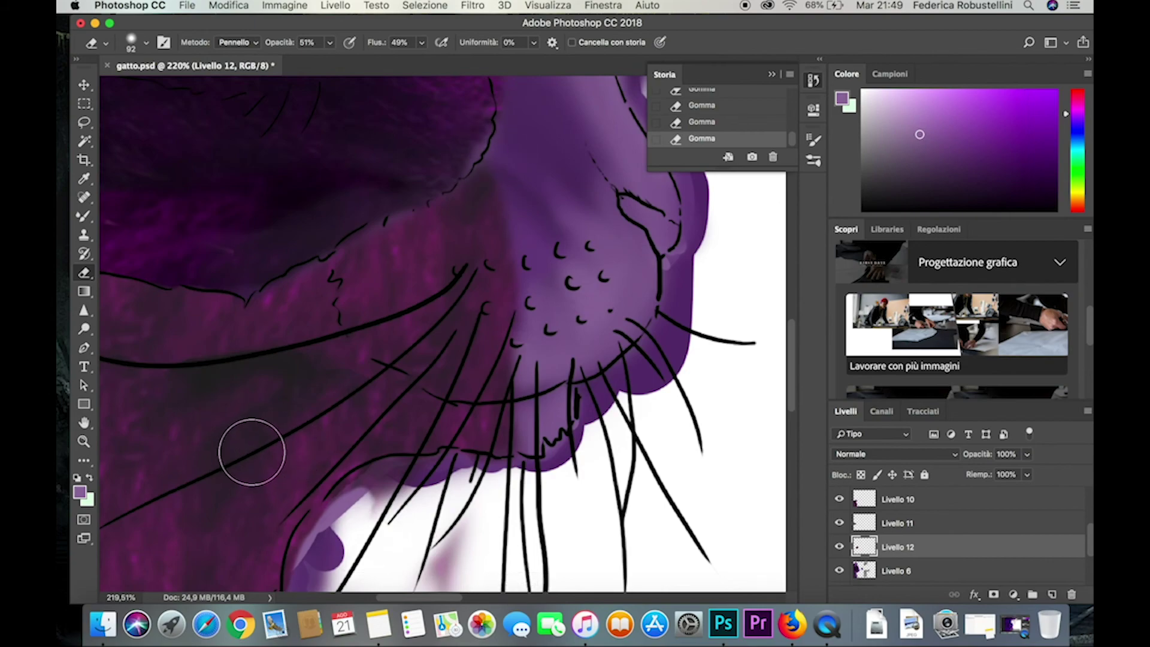
# Paste the fur texture as Livello 13 and zoom out to 115%.
pyautogui.press('super+v')
pyautogui.click(84, 442)
pyautogui.scroll(-5, 326, 390)
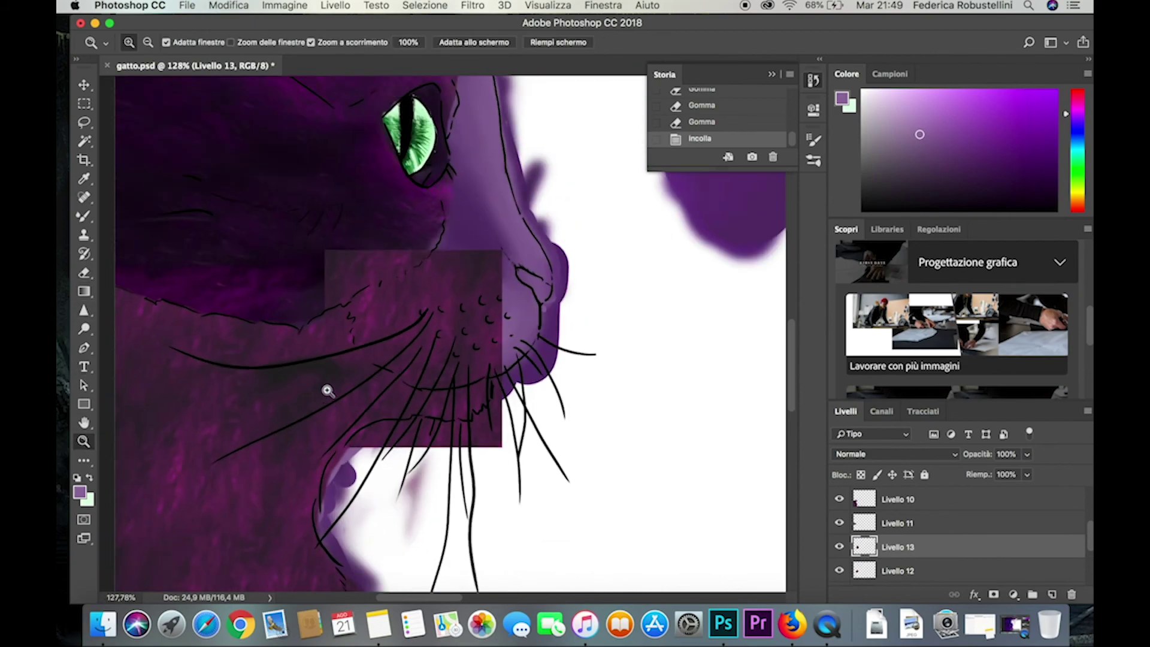
# Move the Livello 13 fur patch onto the muzzle and place it below Livello 12.
pyautogui.click(85, 90)
pyautogui.moveTo(442, 372)
pyautogui.mouseDown()
pyautogui.moveTo(493, 284)
pyautogui.moveTo(505, 376)
pyautogui.mouseUp()
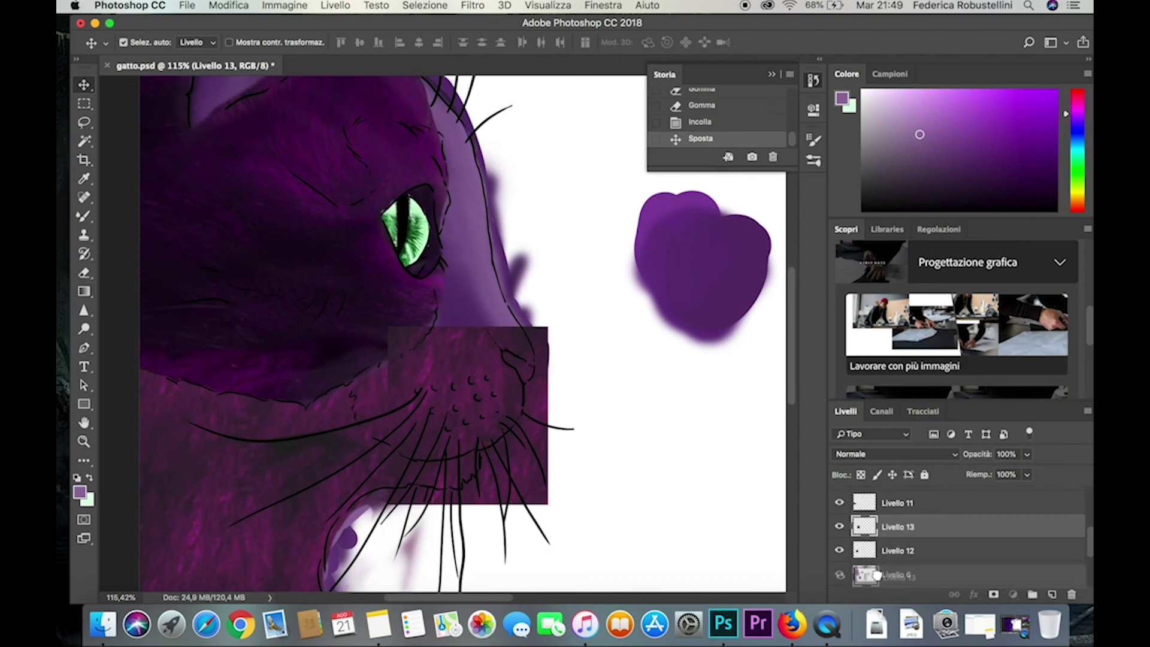
pyautogui.moveTo(855, 547); pyautogui.dragTo(863, 580)
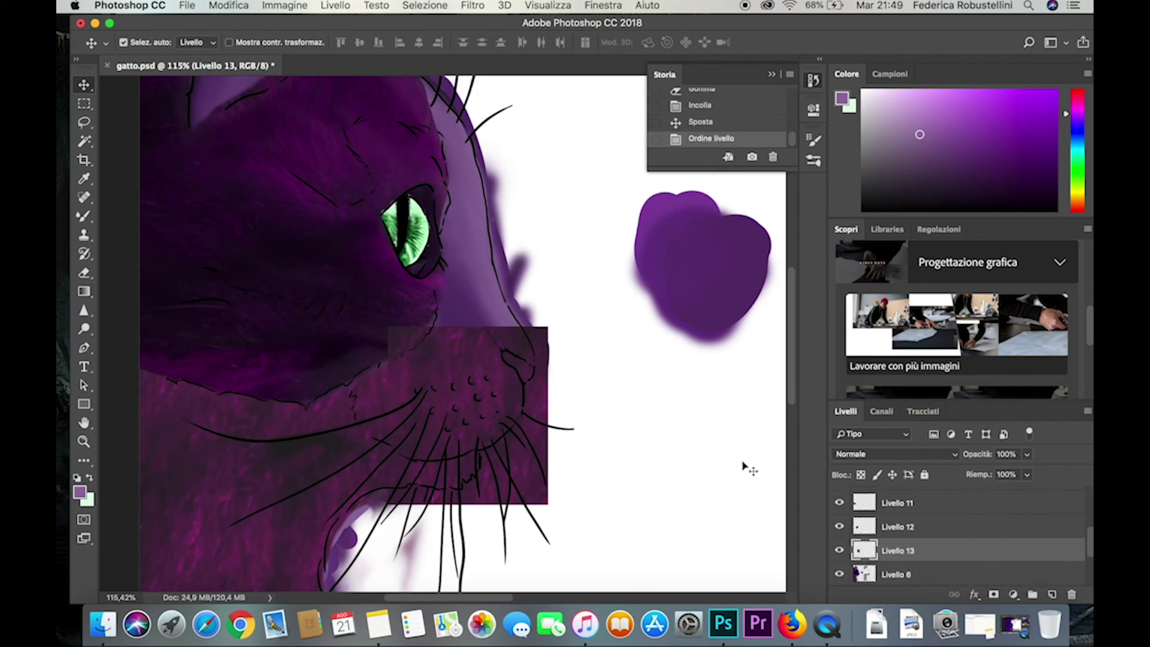
# At 100% eraser opacity, erase Livello 13's top-left edge and the edge near the nose.
pyautogui.click(84, 273)
pyautogui.click(331, 43)
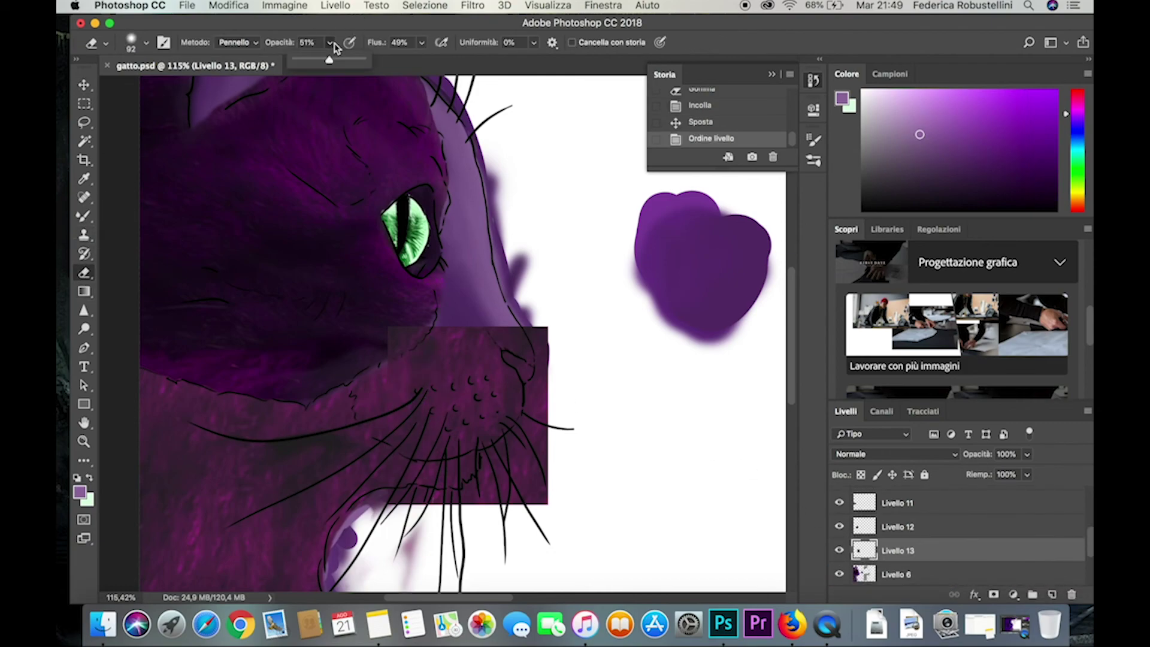
pyautogui.click(395, 330)
pyautogui.moveTo(422, 326); pyautogui.dragTo(423, 348)
pyautogui.moveTo(425, 356); pyautogui.dragTo(432, 375)
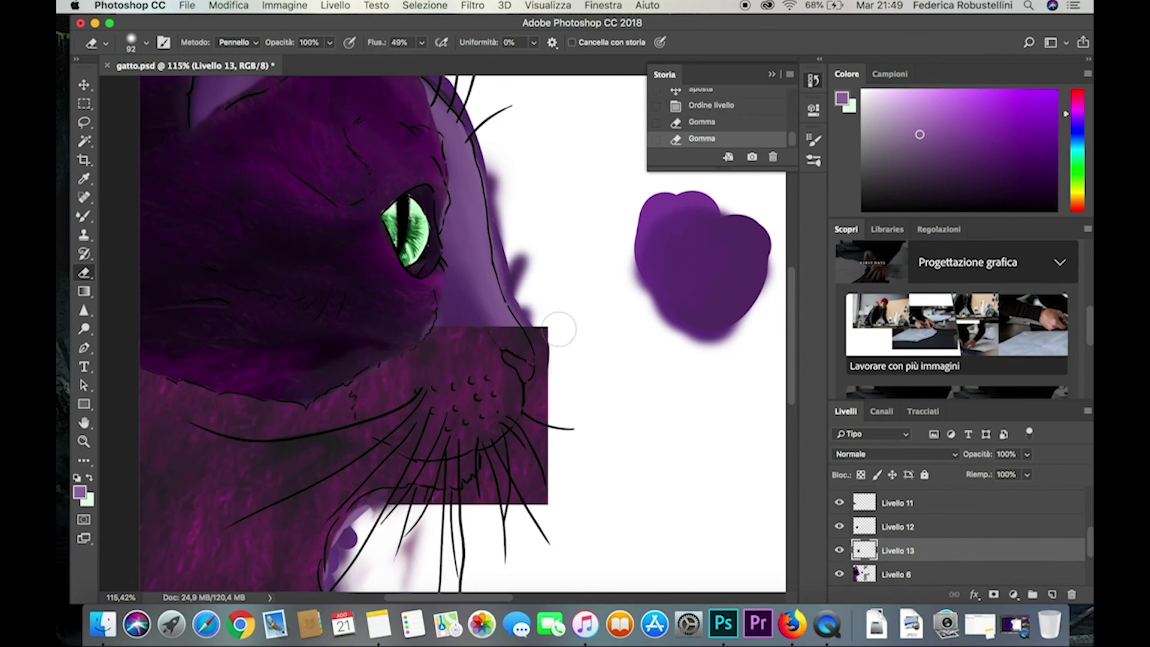
pyautogui.moveTo(440, 320); pyautogui.dragTo(517, 333)
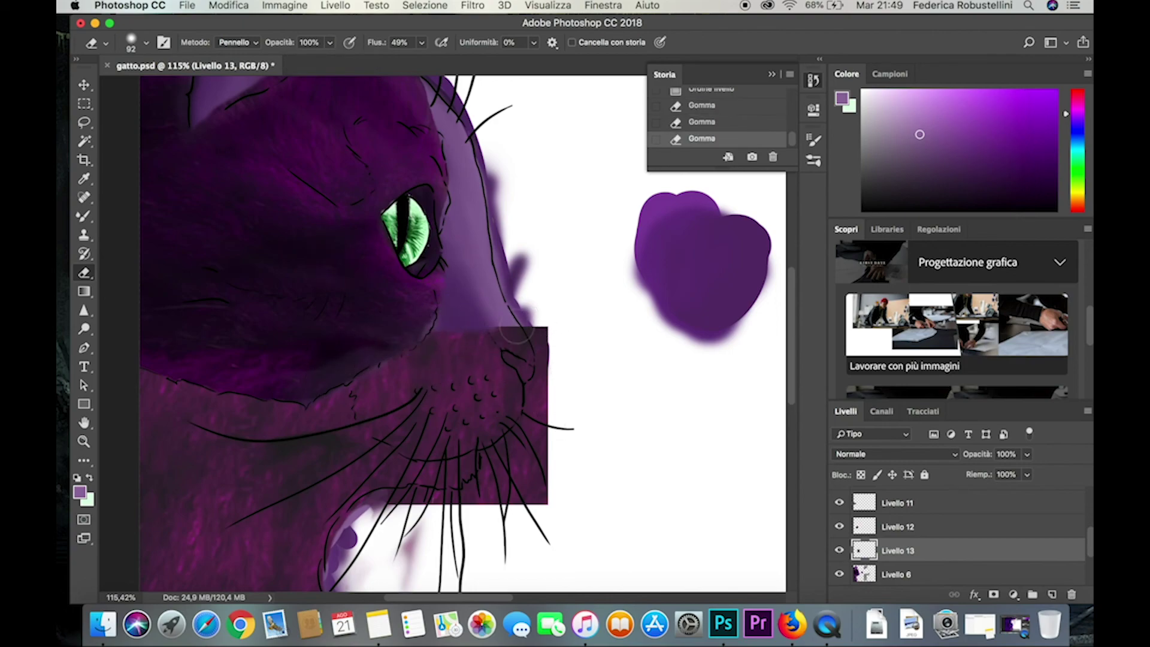
# Lower the eraser opacity to 52% and paste another fur patch as Livello 14.
pyautogui.click(330, 43)
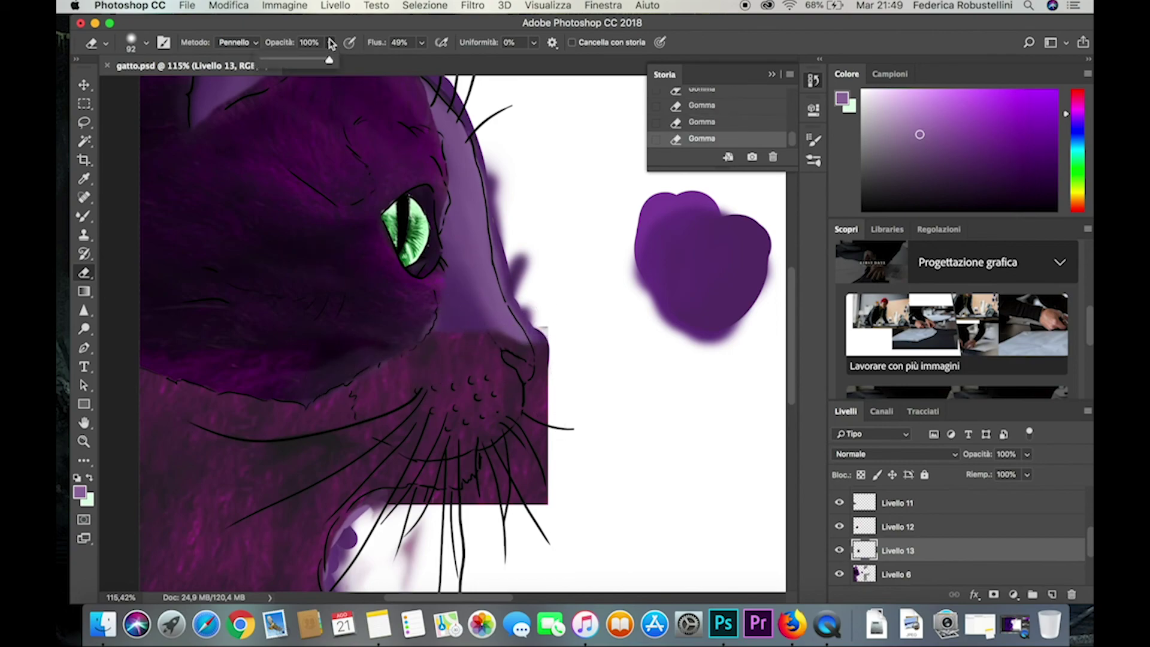
pyautogui.click(488, 334)
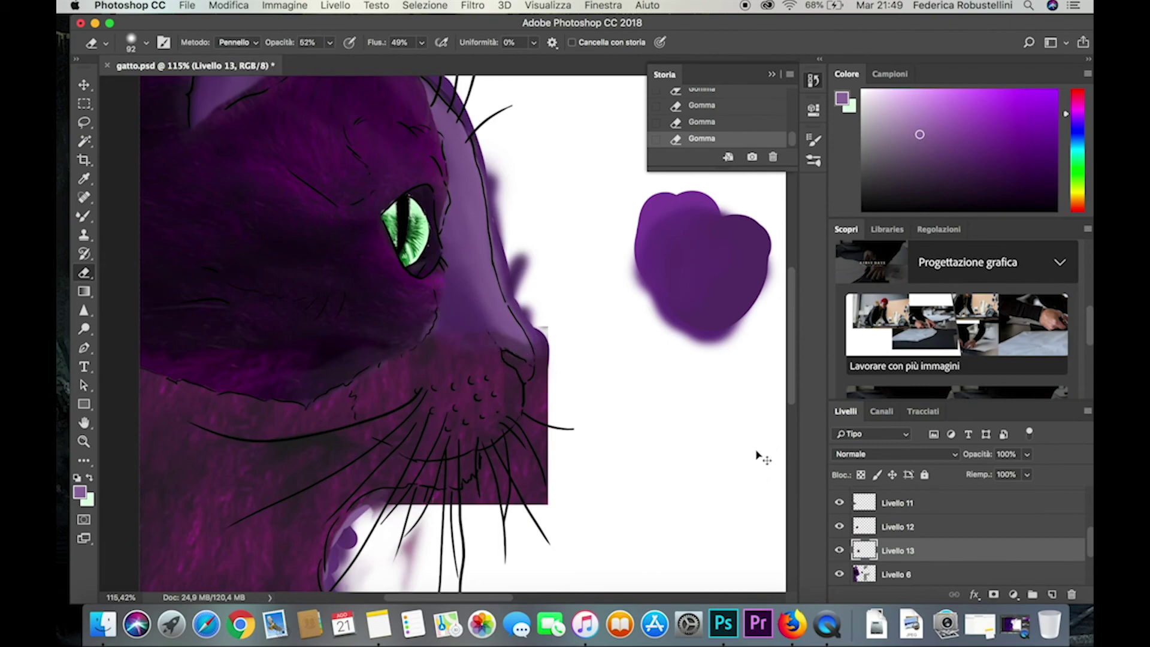
pyautogui.press('super+v')
pyautogui.click(84, 87)
# Move Livello 14 over the eye area, lower it in the layer stack, and zoom to 222% on the eye.
pyautogui.moveTo(477, 283); pyautogui.dragTo(491, 231)
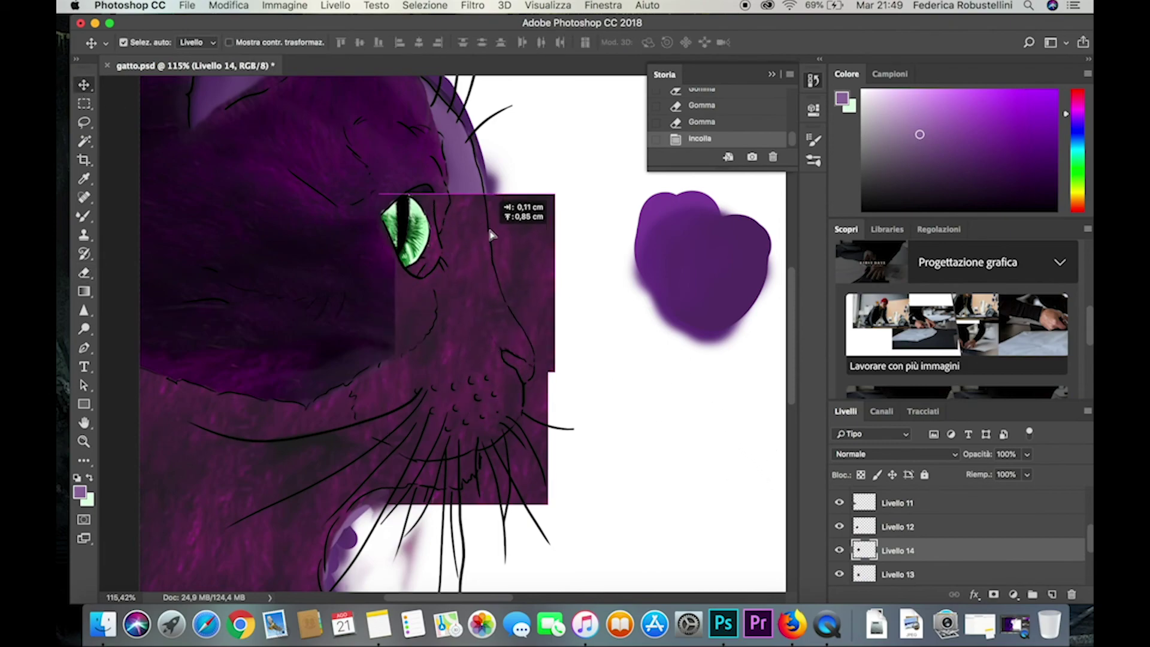
pyautogui.moveTo(896, 550)
pyautogui.mouseDown()
pyautogui.moveTo(902, 538)
pyautogui.moveTo(902, 565)
pyautogui.moveTo(901, 528)
pyautogui.mouseUp()
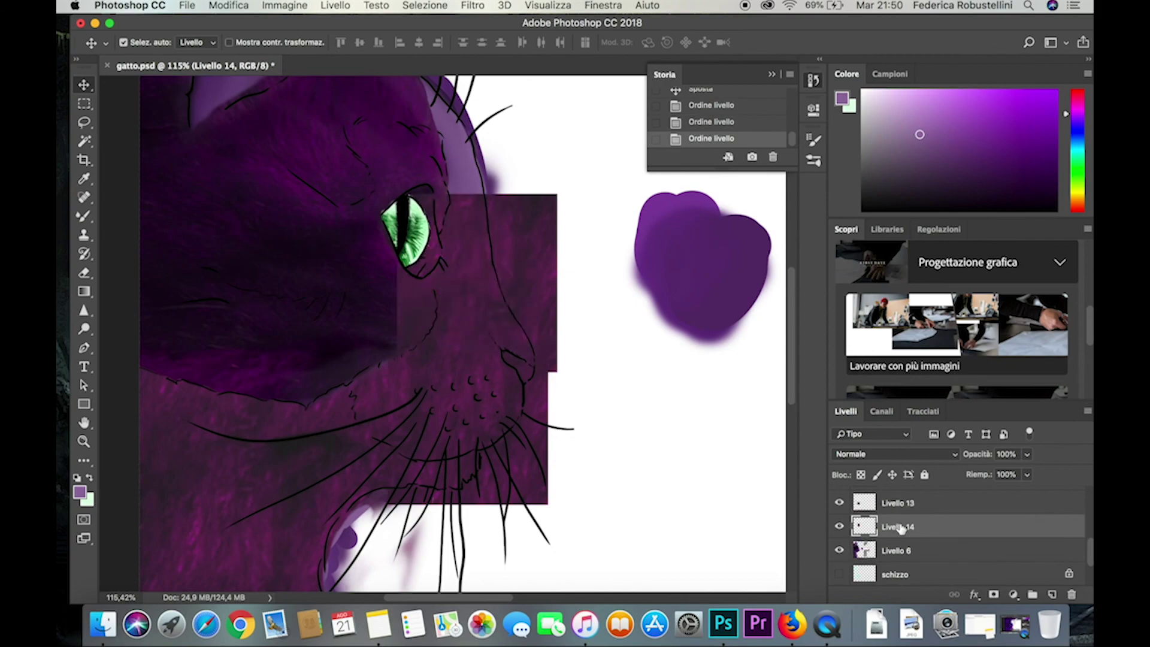
pyautogui.click(84, 442)
pyautogui.moveTo(443, 240); pyautogui.dragTo(473, 242)
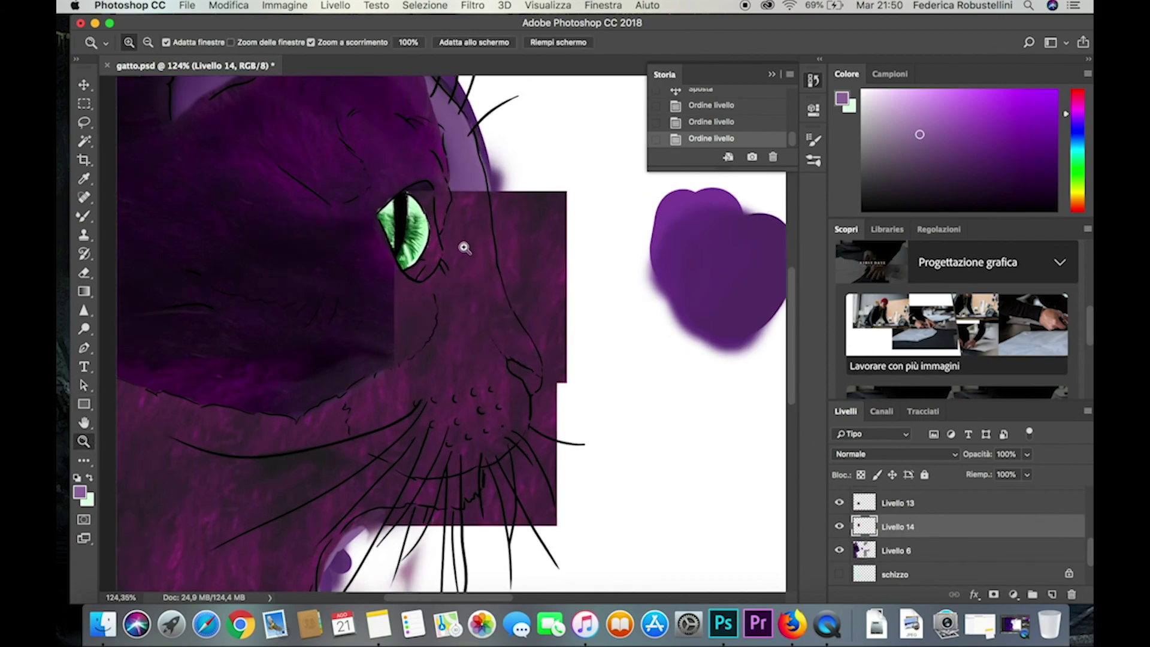
# Erase Livello 14's edges around, below and beside the eye at higher eraser opacity.
pyautogui.press('e')
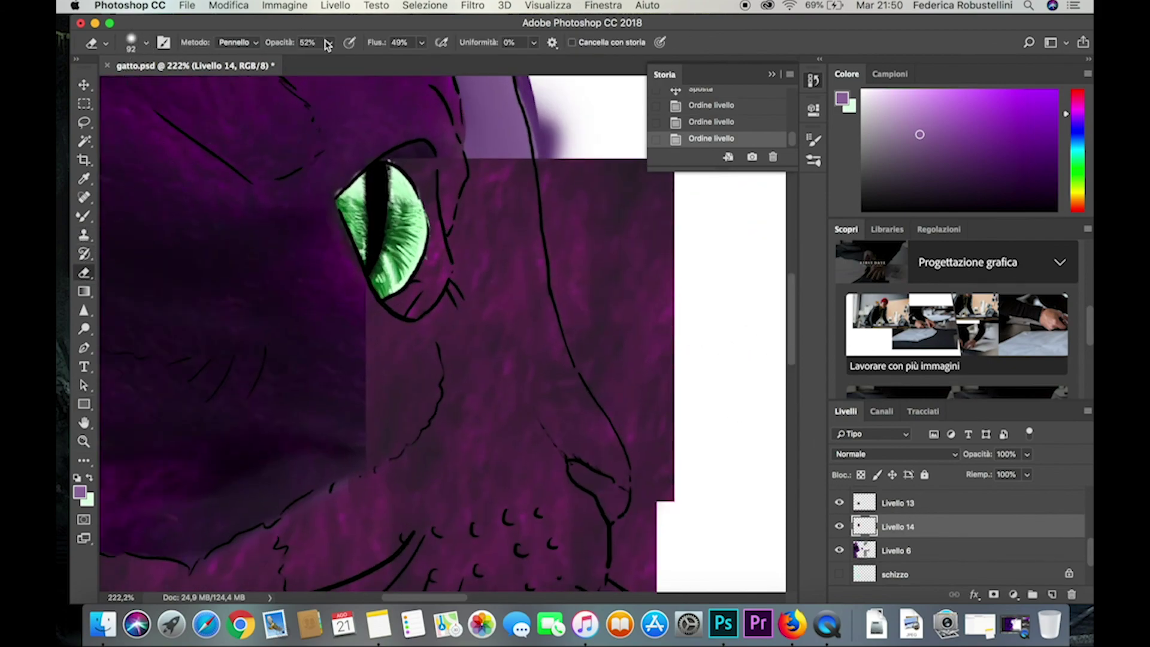
pyautogui.moveTo(327, 45); pyautogui.dragTo(358, 63)
pyautogui.moveTo(381, 205); pyautogui.dragTo(414, 341)
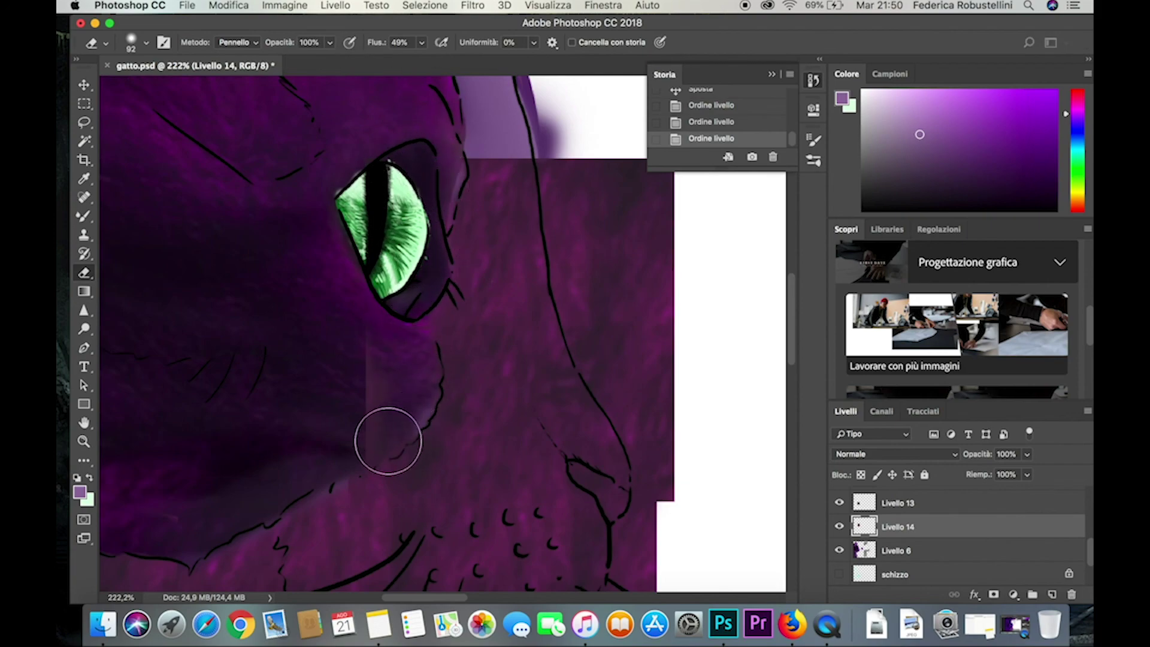
pyautogui.moveTo(413, 340); pyautogui.dragTo(374, 422)
pyautogui.scroll(5, 796, 308)
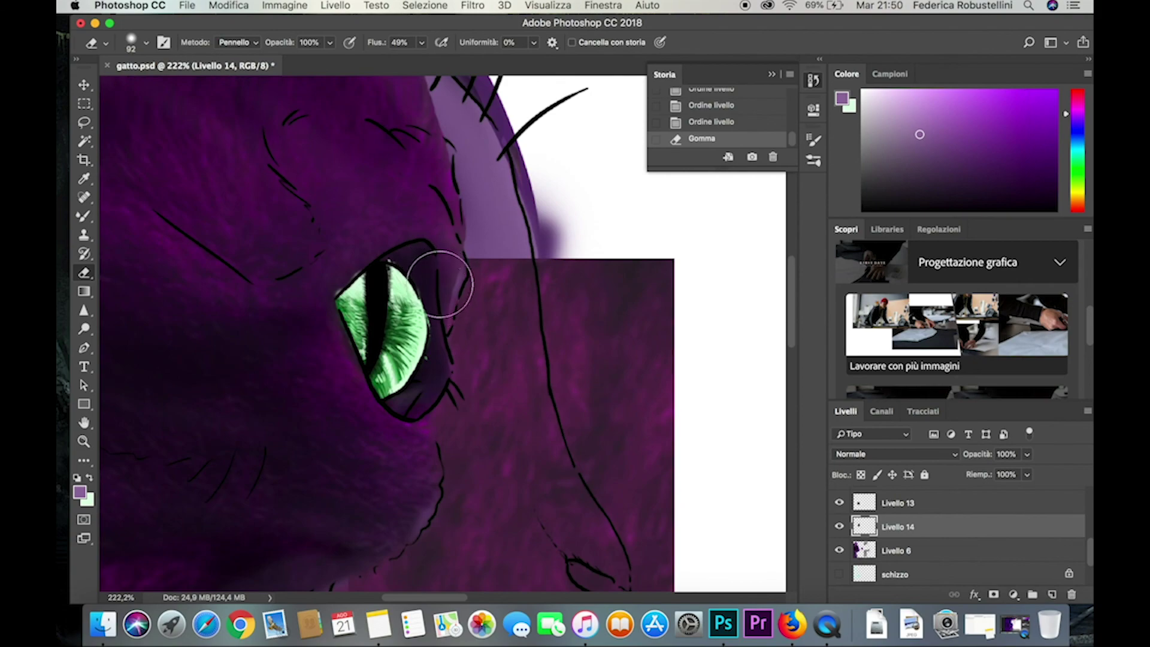
pyautogui.moveTo(437, 265); pyautogui.dragTo(469, 219)
# Paste a fur patch as Livello 15 above the eye, below Livello 14, undoing a stray Livello 6 move.
pyautogui.press('super+v')
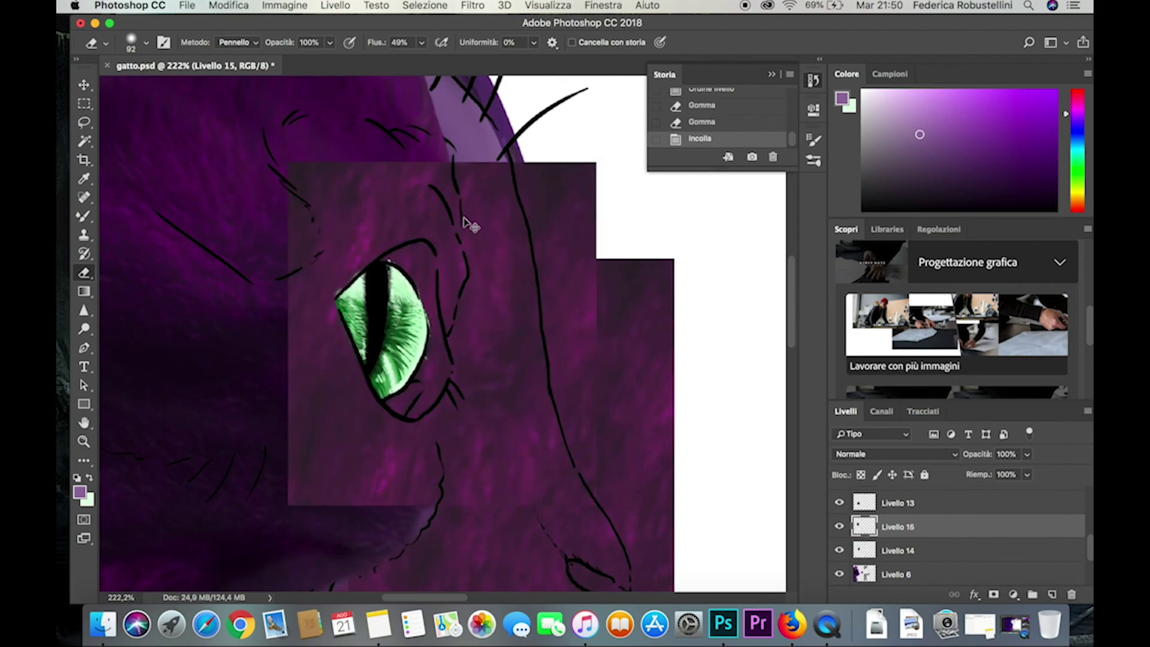
pyautogui.click(85, 85)
pyautogui.moveTo(501, 256); pyautogui.dragTo(789, 276)
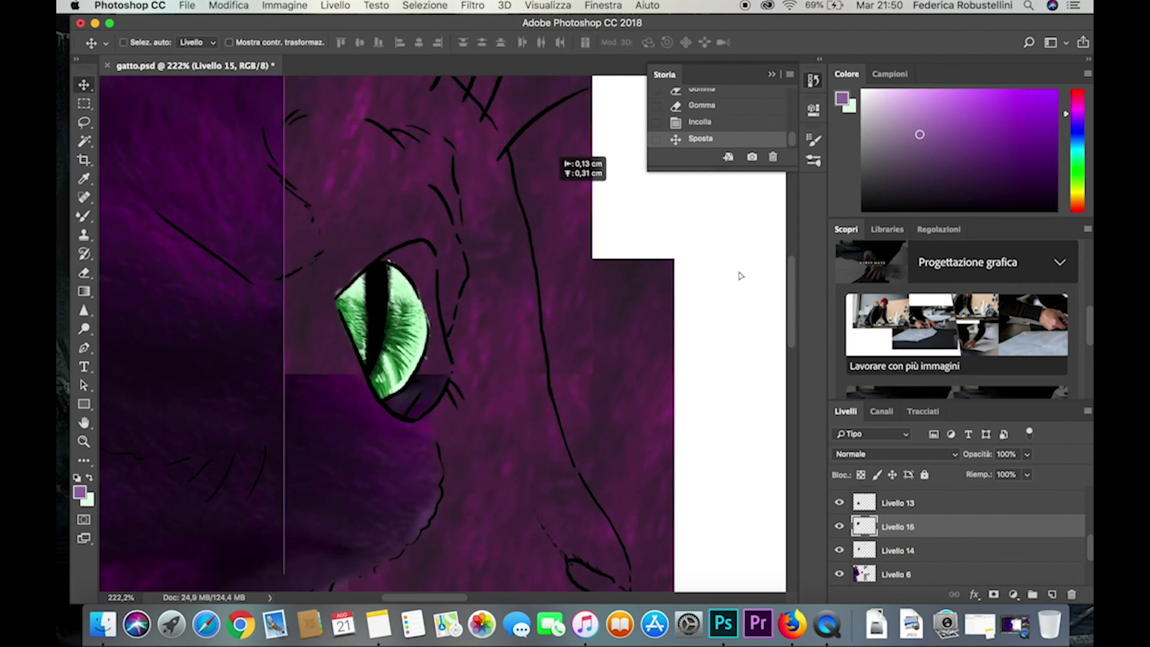
pyautogui.scroll(-4, 789, 277)
pyautogui.moveTo(898, 527); pyautogui.dragTo(898, 560)
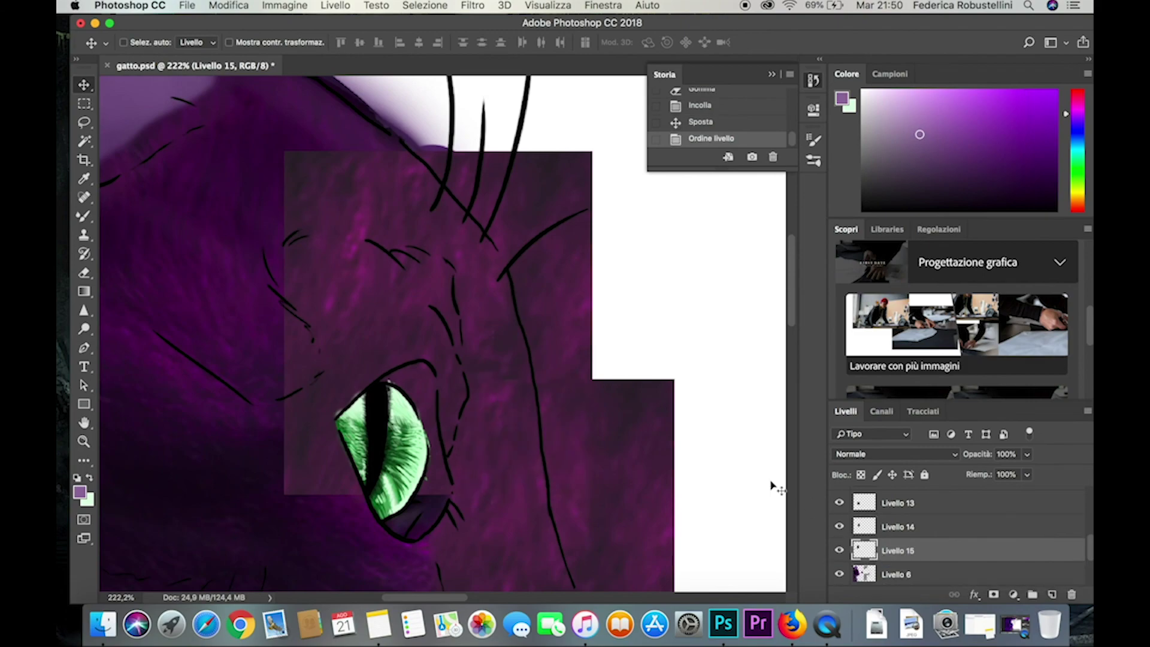
pyautogui.click(85, 276)
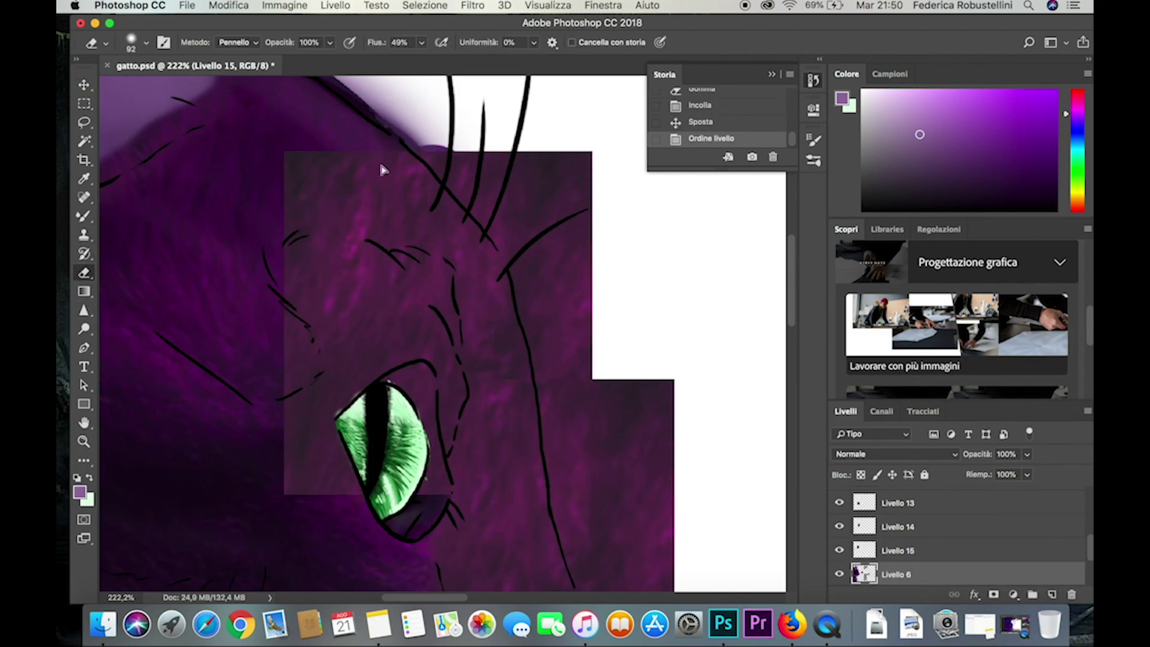
pyautogui.moveTo(380, 170); pyautogui.dragTo(105, 295)
pyautogui.hotkey('ctrl', 'z')
# Load Livello 15's outline as a selection and erase its fur from the upper-left down to the eye.
pyautogui.keyDown('ctrl'); pyautogui.click(866, 550); pyautogui.keyUp('ctrl')
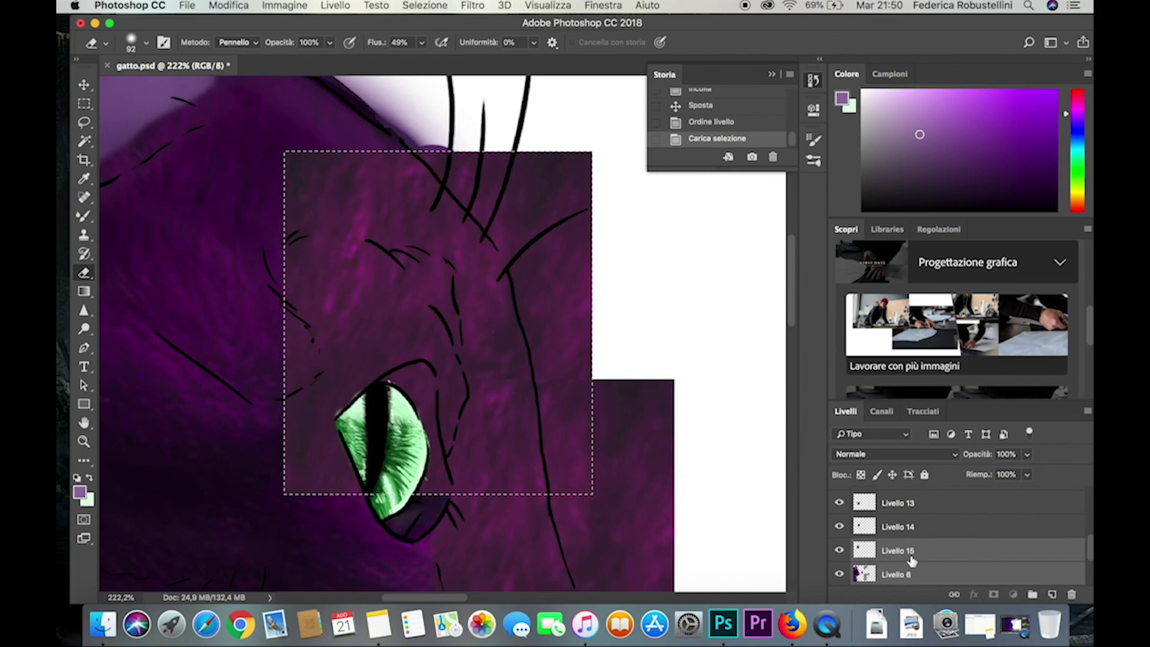
pyautogui.press('BackSpace')
pyautogui.click(702, 223)
pyautogui.press('BackSpace')
pyautogui.press('Return')
pyautogui.click(898, 548)
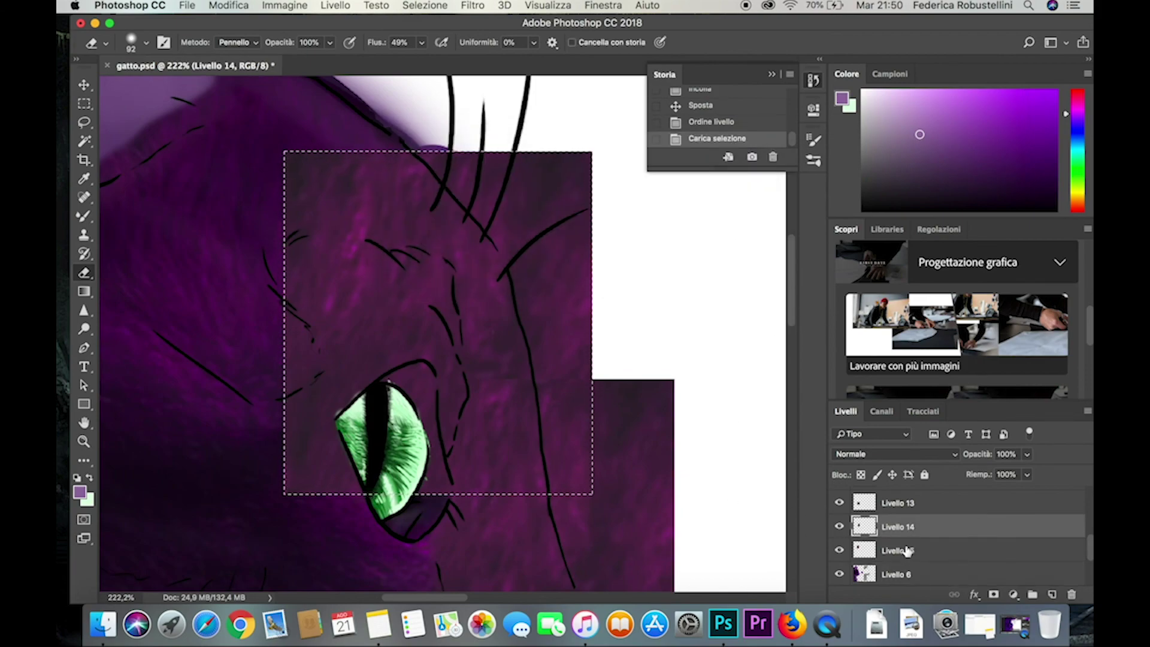
pyautogui.moveTo(311, 221)
pyautogui.mouseDown()
pyautogui.moveTo(314, 493)
pyautogui.moveTo(419, 492)
pyautogui.moveTo(432, 449)
pyautogui.moveTo(389, 300)
pyautogui.mouseUp()
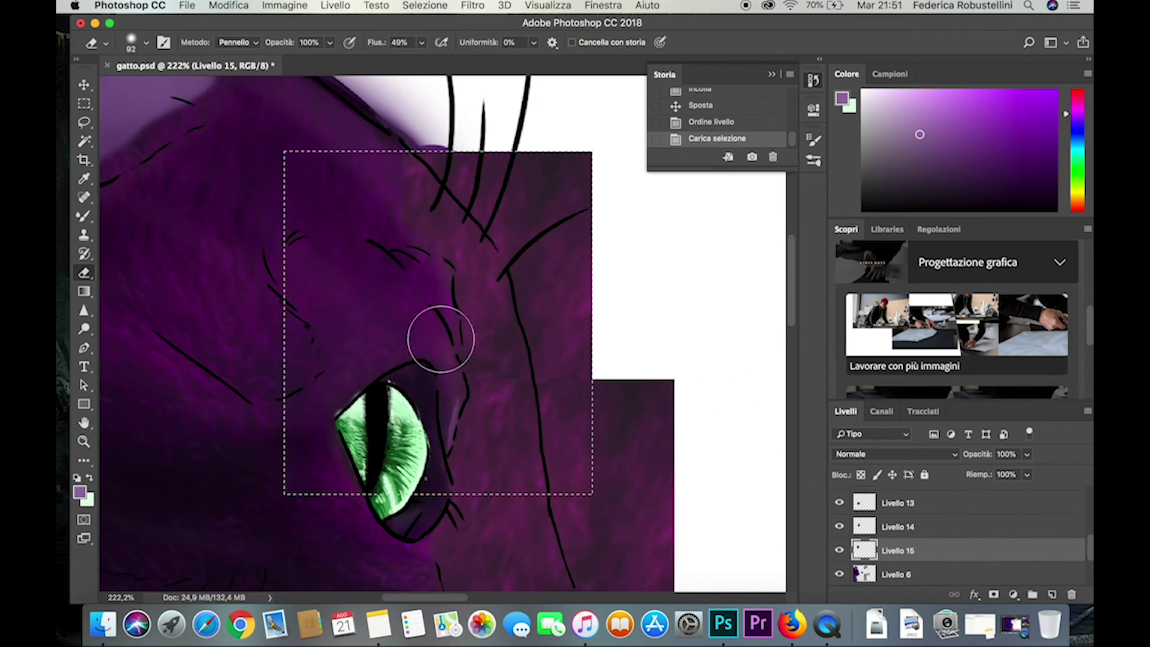
pyautogui.moveTo(392, 159); pyautogui.dragTo(404, 195)
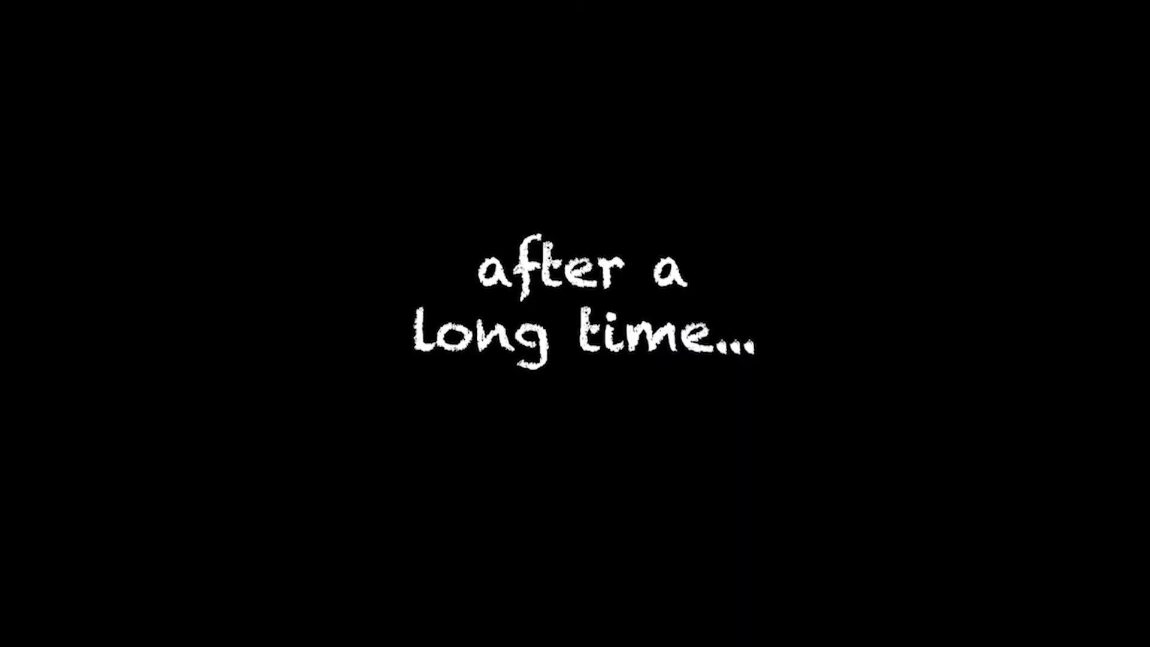